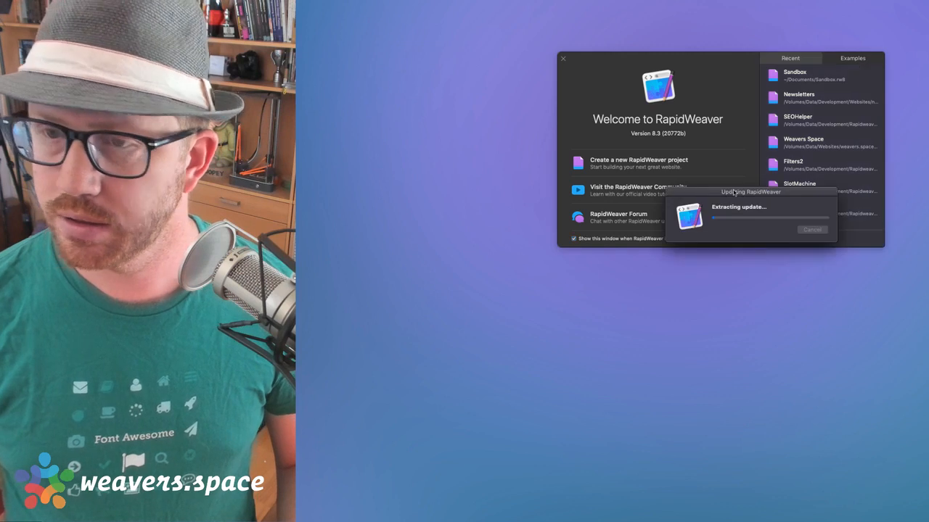
Move the Updating dialog aside, quit RapidWeaver from its Dock icon, and reposition the relaunched Welcome window
left_click_drag(733, 193, 700, 188)
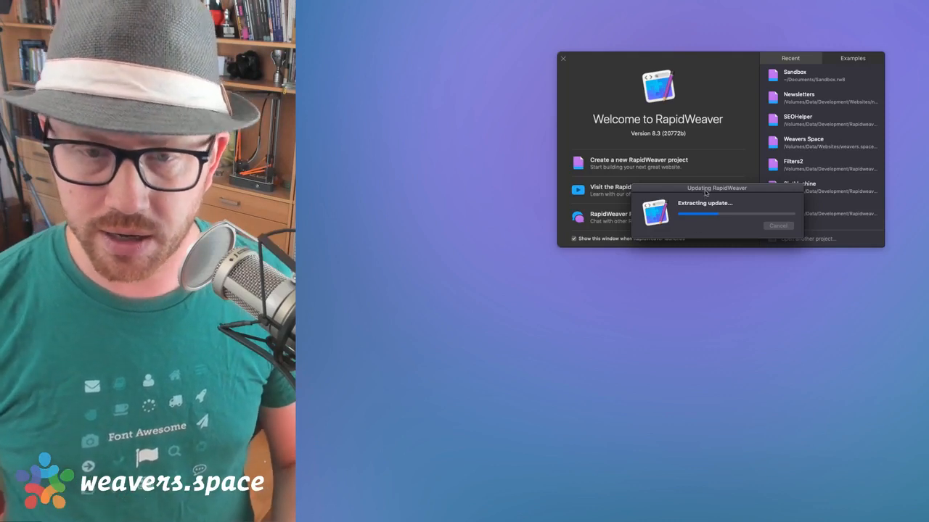
left_click_drag(704, 194, 706, 225)
right_click(752, 521)
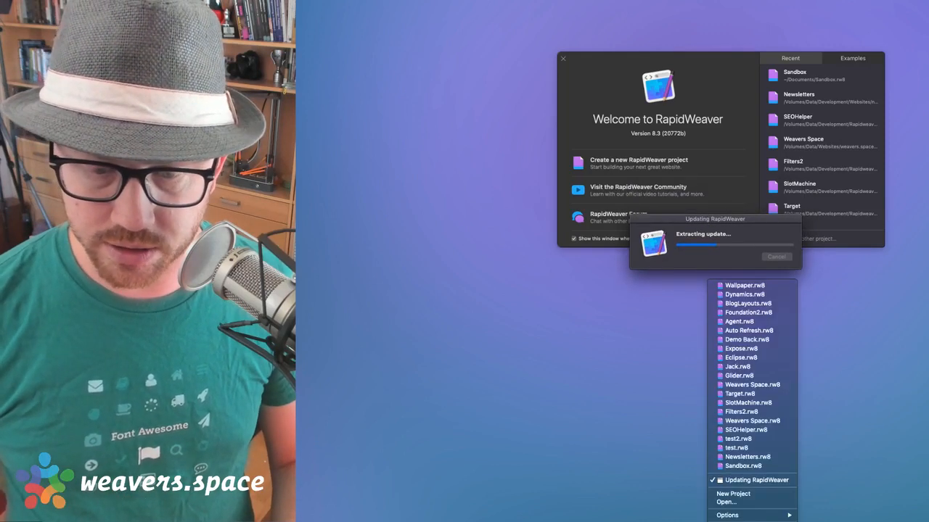
left_click(728, 521)
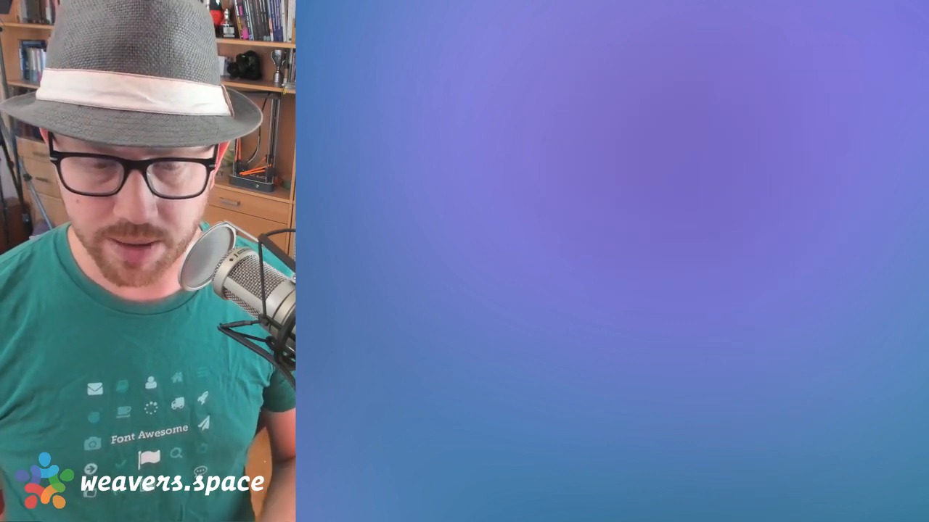
left_click_drag(590, 108, 663, 104)
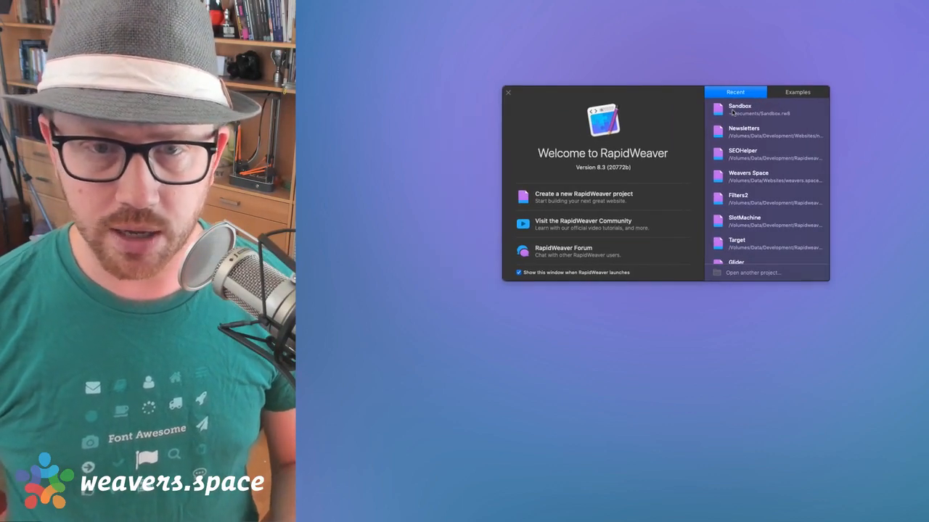
Skip the 8.3 update and resize and reposition the Untitled project window
left_click(733, 112)
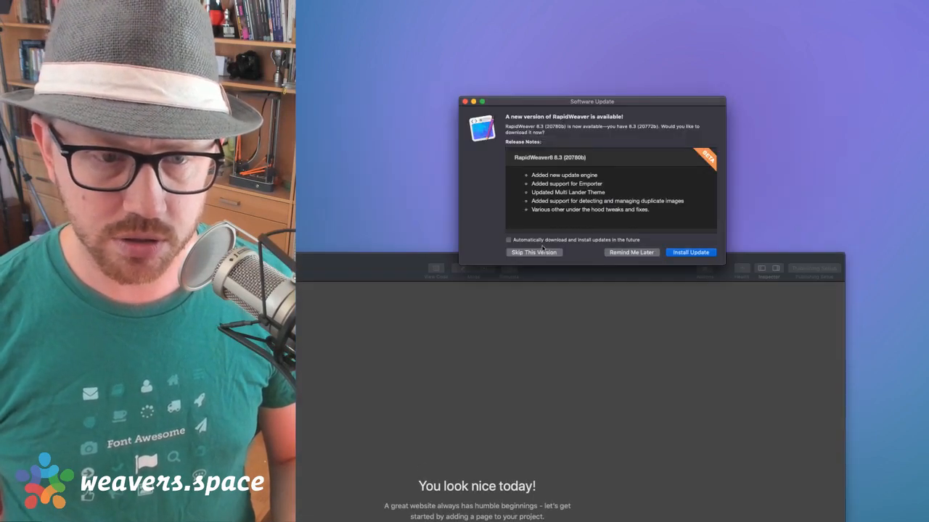
left_click(541, 252)
left_click_drag(604, 277, 700, 57)
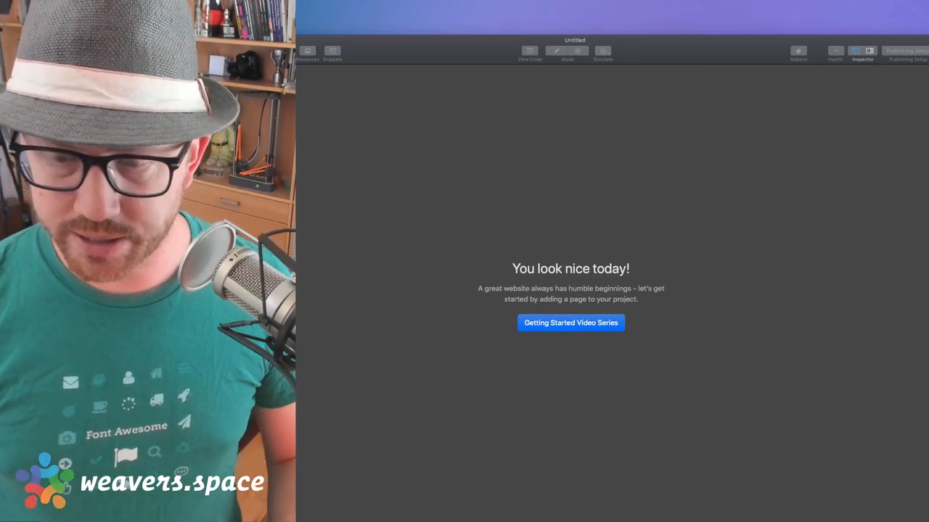
left_click_drag(928, 521, 737, 418)
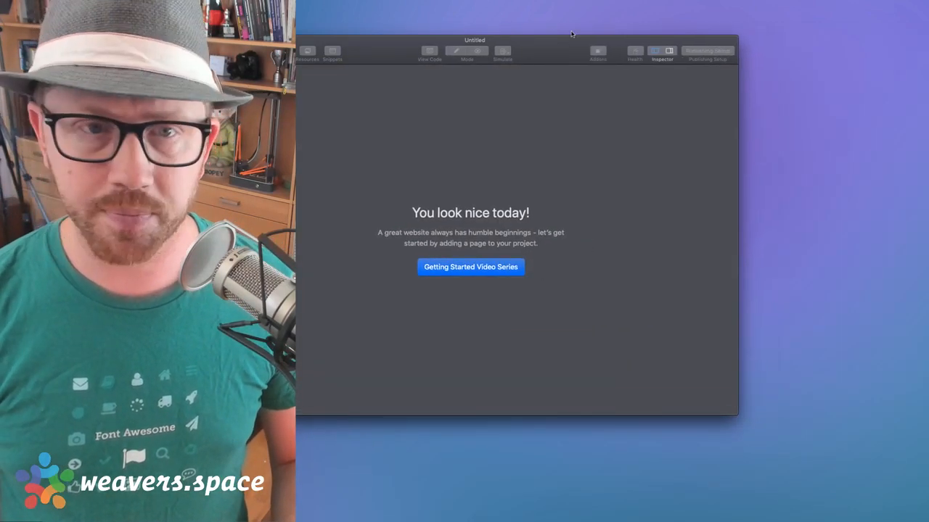
left_click_drag(571, 35, 678, 62)
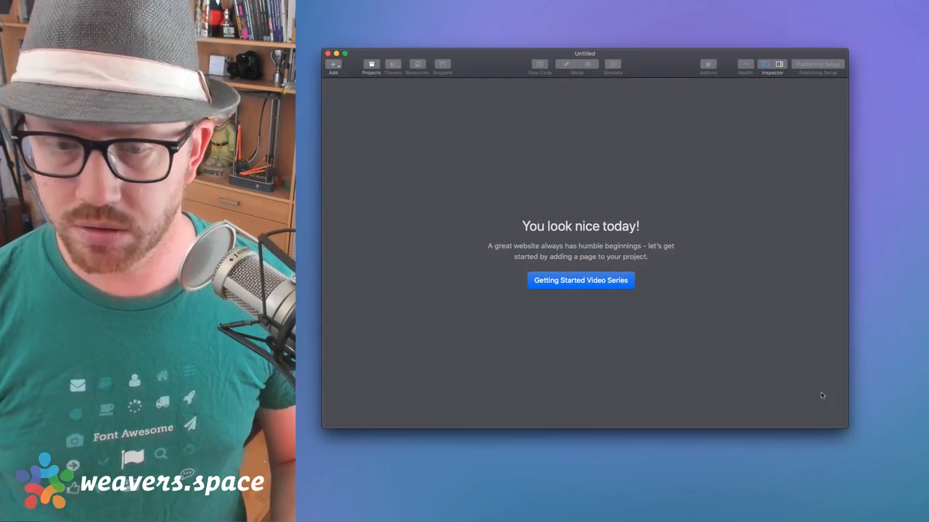
left_click_drag(847, 429, 906, 486)
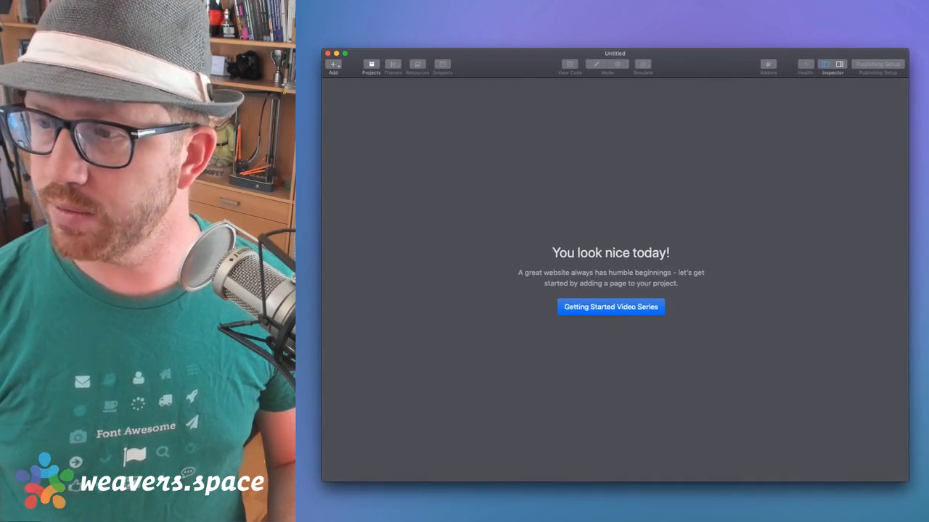
Refocus the project window and bring up the Add page types list with Shift+Cmd+N
key("super+Tab")
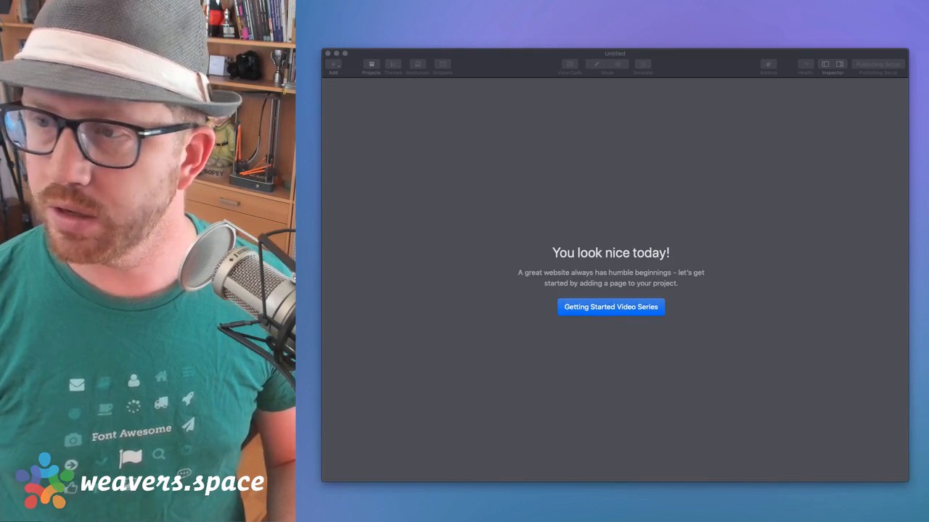
left_click(734, 193)
left_click_drag(709, 63, 729, 54)
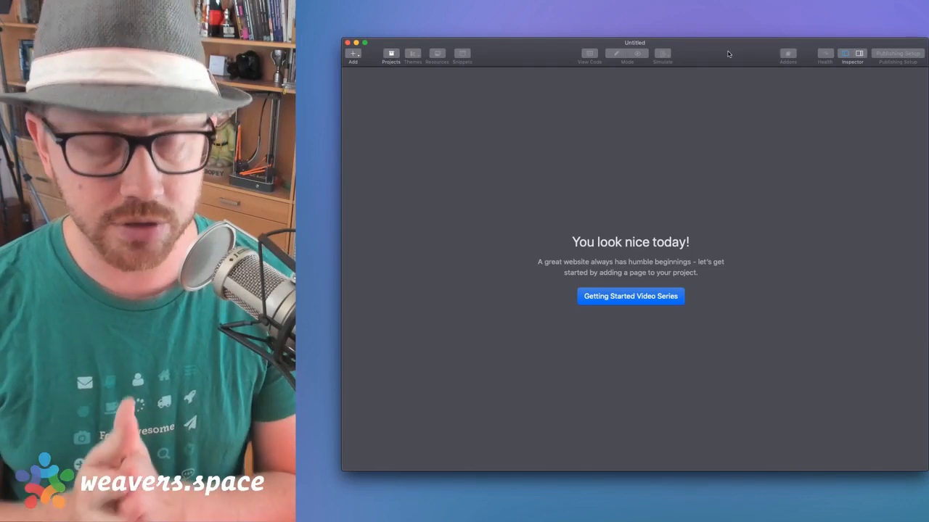
key("shift+super+n")
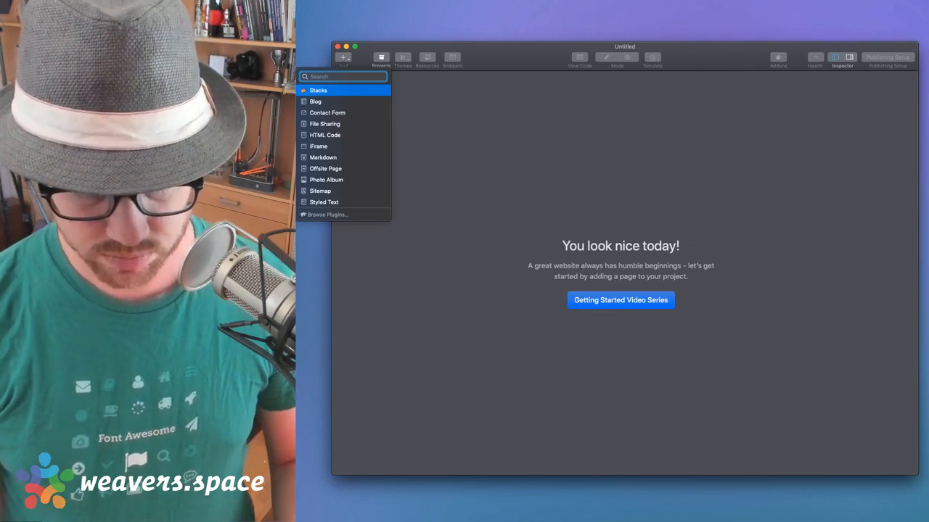
Launch Activity Monitor through the 'act' search, then force quit the unresponsive RapidWeaver from the Dock
key("alt+space")
type("act")
key("Escape")
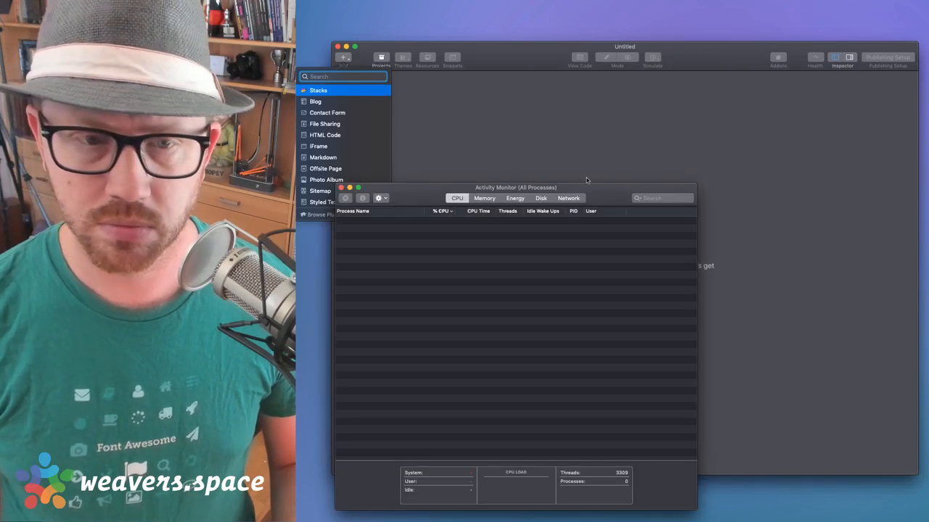
left_click_drag(608, 201, 928, 200)
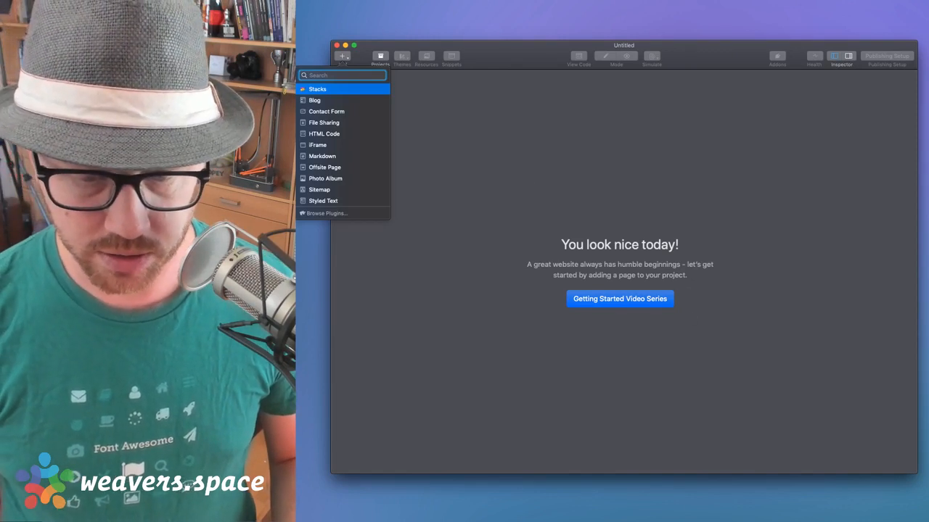
right_click(740, 521)
left_click(733, 521)
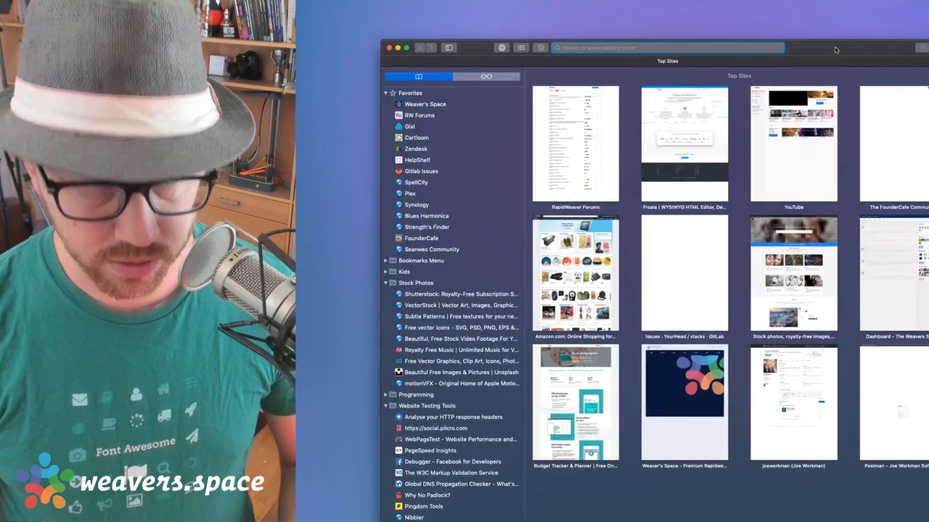
Open the RW Forums favourite and browse the topic list
left_click(417, 115)
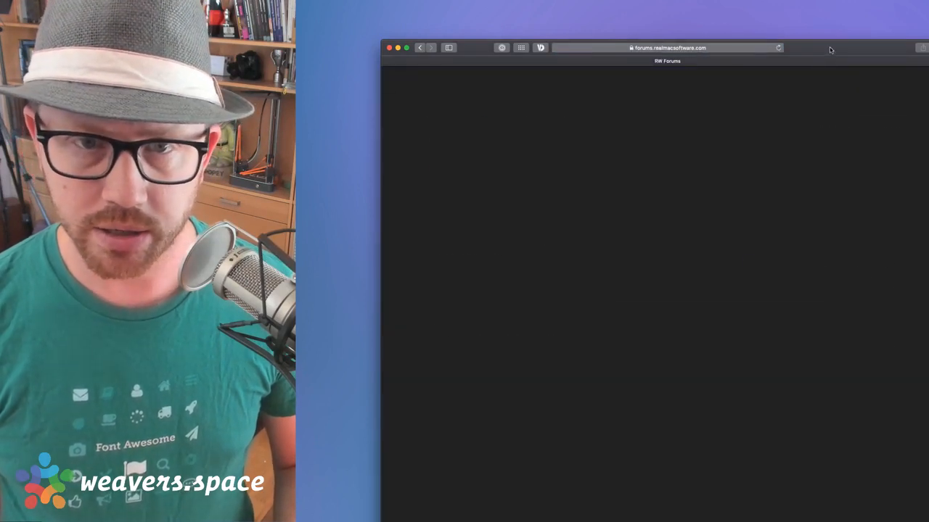
scroll(492, 284, "down", 2)
scroll(491, 284, "up", 2)
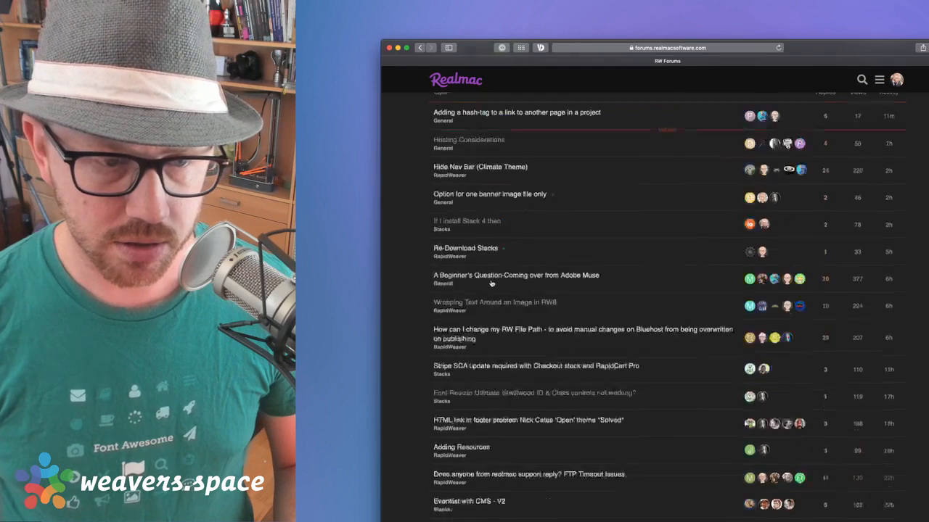
scroll(580, 198, "down", 1)
scroll(580, 198, "down", 3)
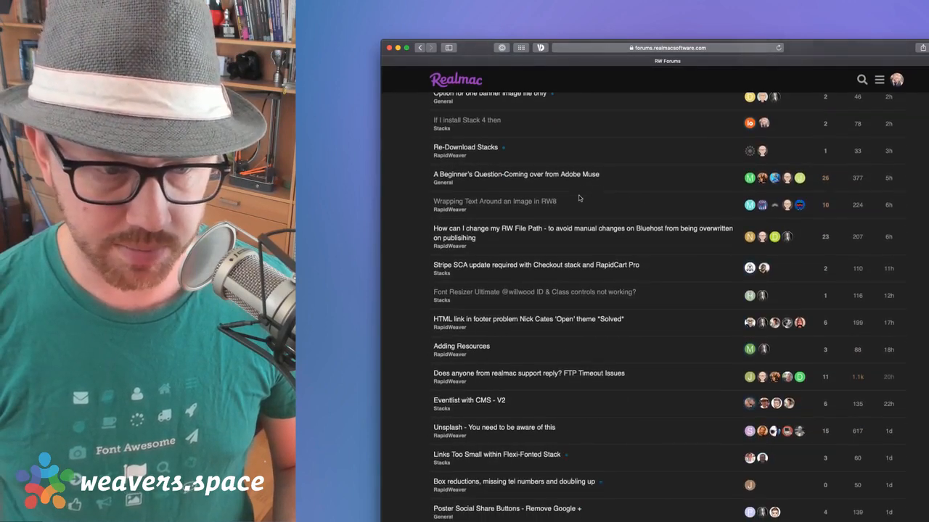
scroll(547, 329, "down", 4)
scroll(547, 330, "up", 8)
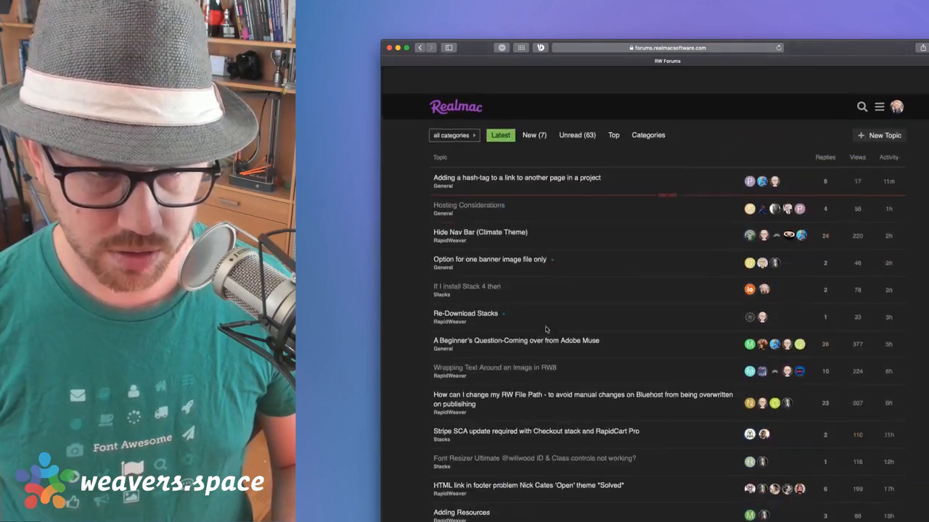
left_click(863, 80)
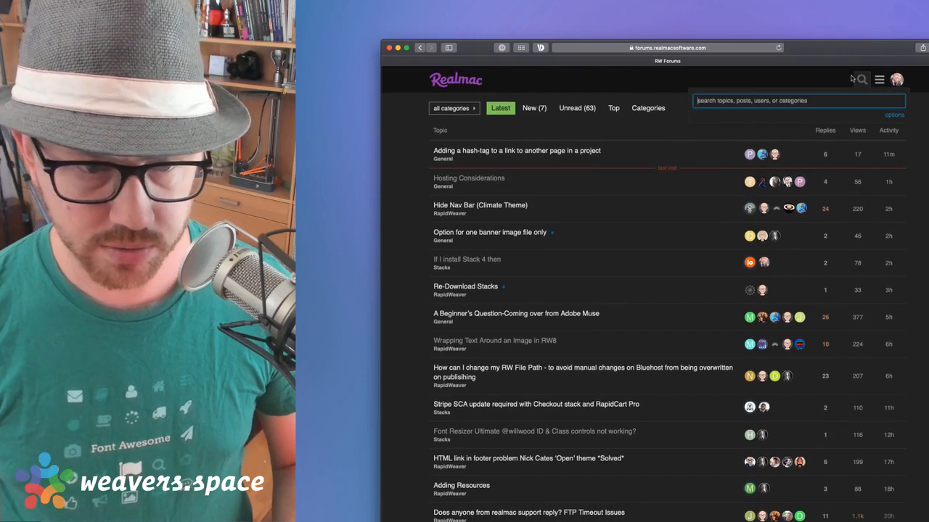
left_click(726, 79)
Find 'beta' on the page, open the RapidWeaver 8.3 Public Beta 2 topic, and download it
key("super+f")
type("beta")
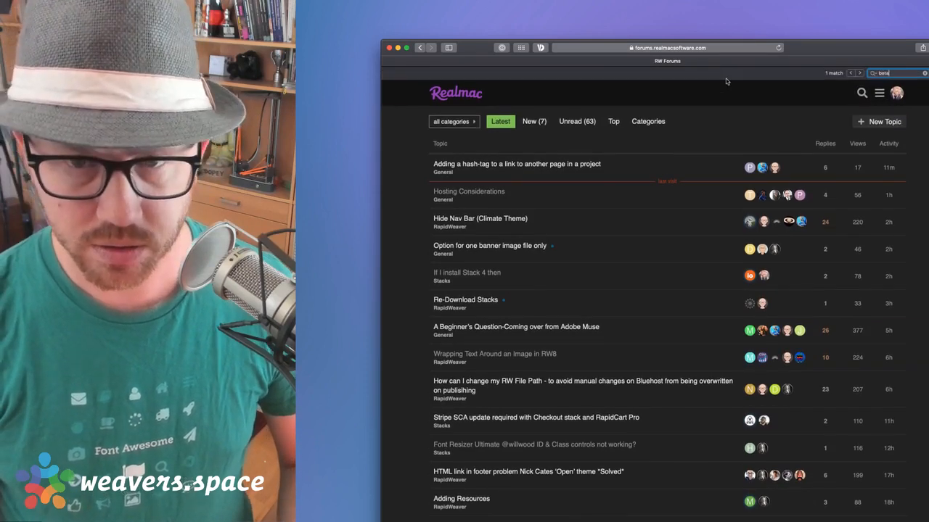
left_click(542, 426)
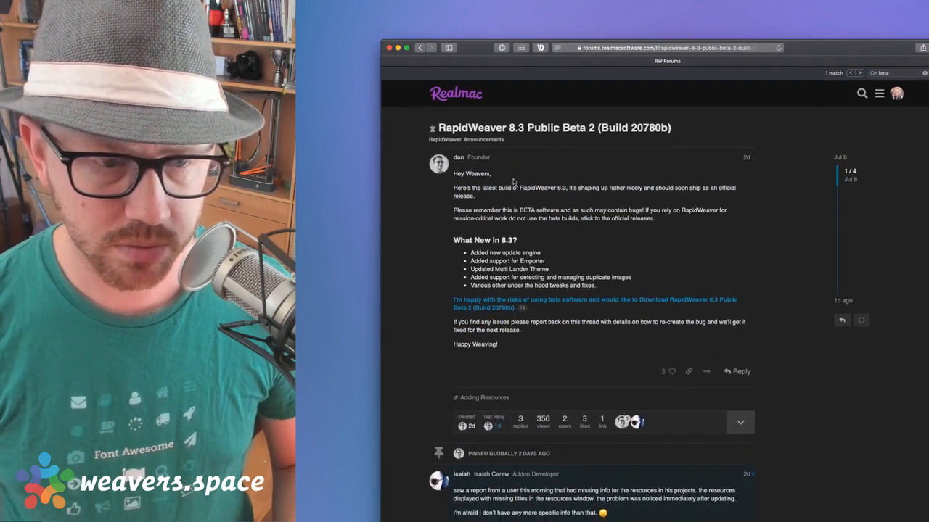
left_click(493, 306)
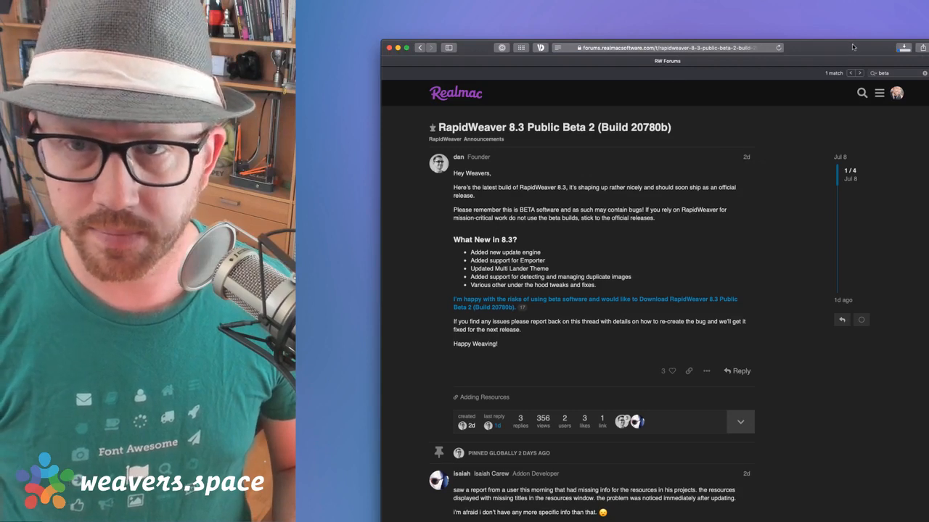
Open a Finder window on the Applications folder
left_click_drag(853, 47, 865, 44)
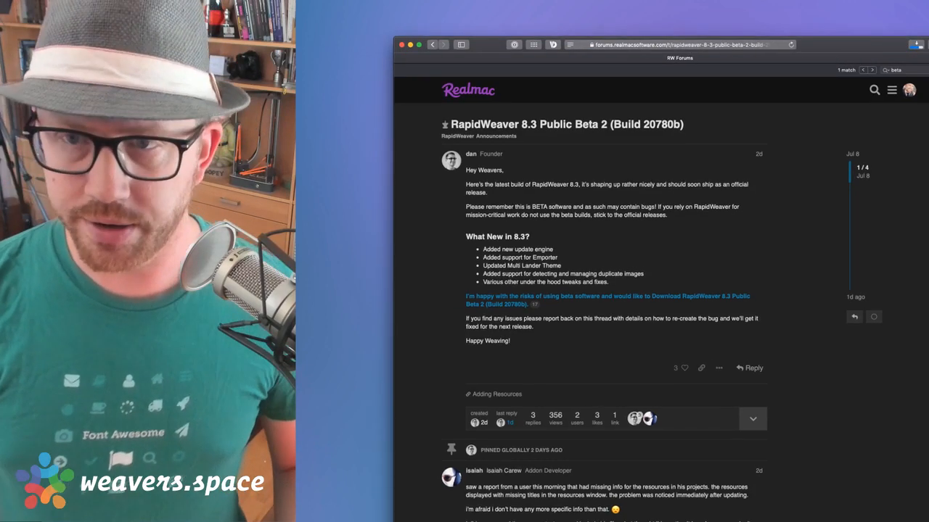
key("super+Tab")
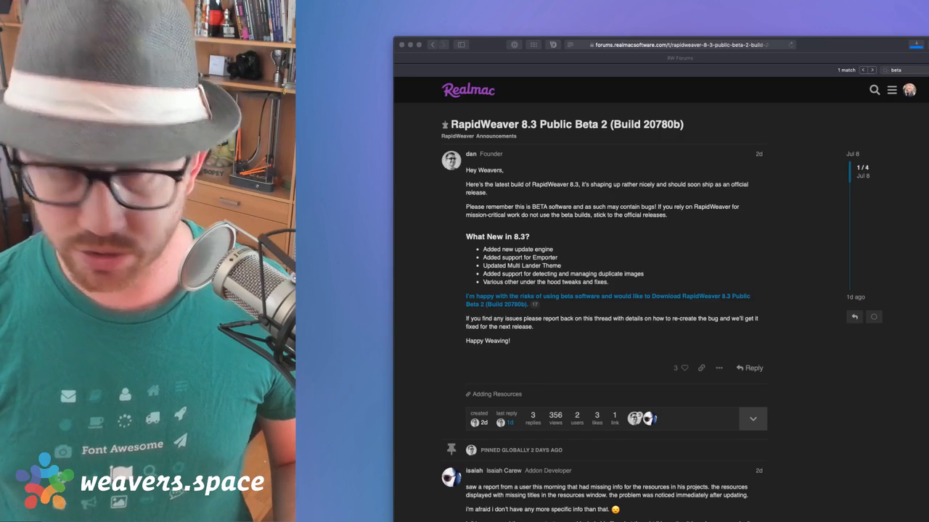
key("super+shift+a")
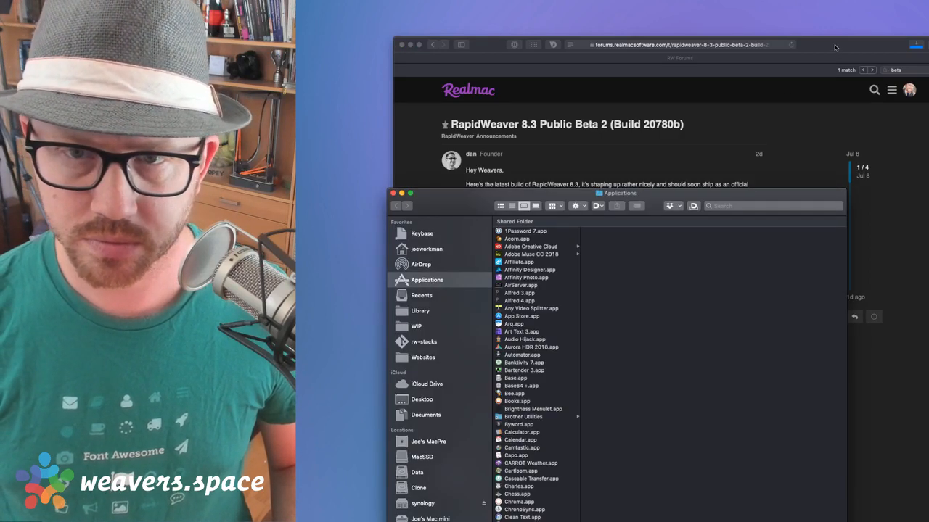
Drag the downloaded RapidWeaver 8 into Applications, replacing the existing copy
left_click_drag(834, 48, 891, 46)
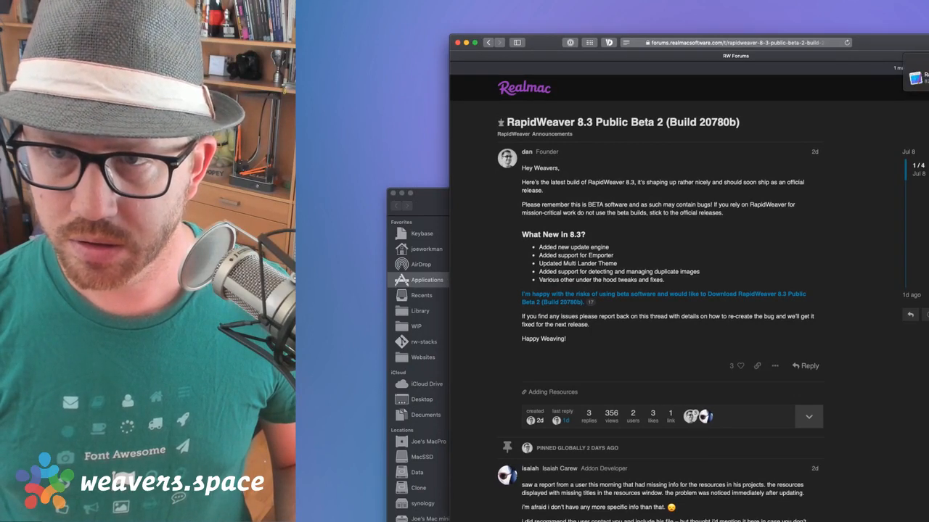
key("super+Tab")
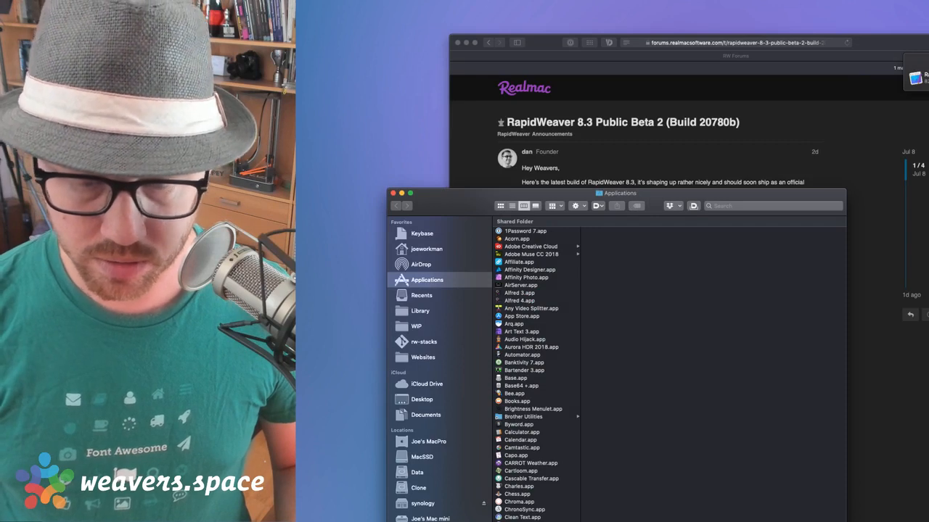
left_click(820, 521)
left_click_drag(597, 110, 567, 394)
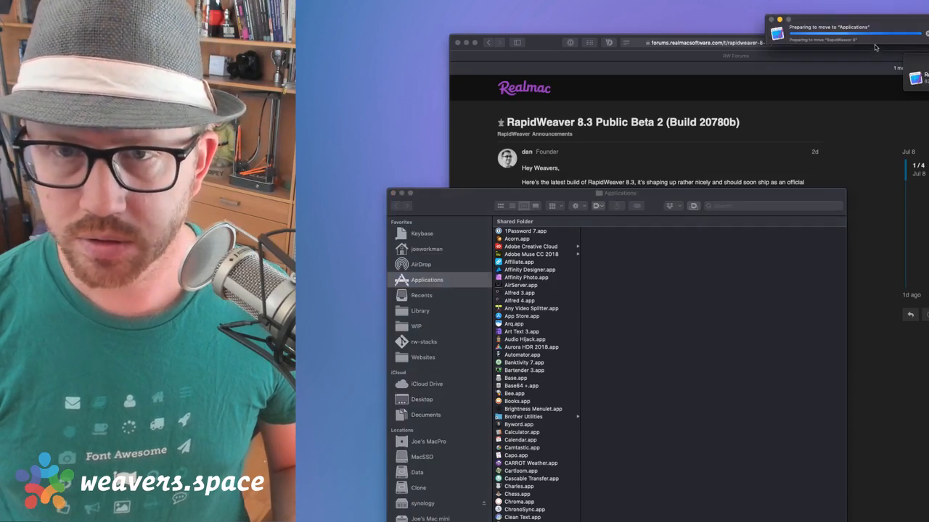
left_click(920, 52)
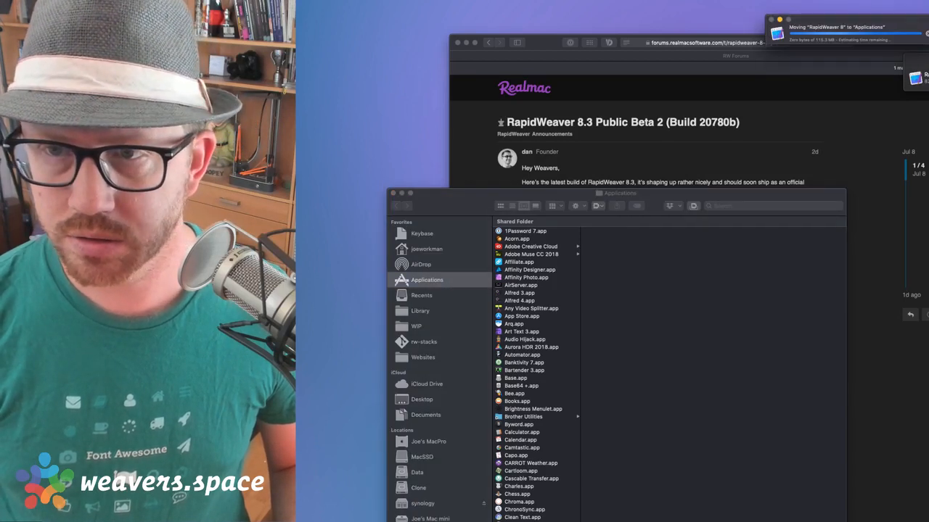
left_click(457, 43)
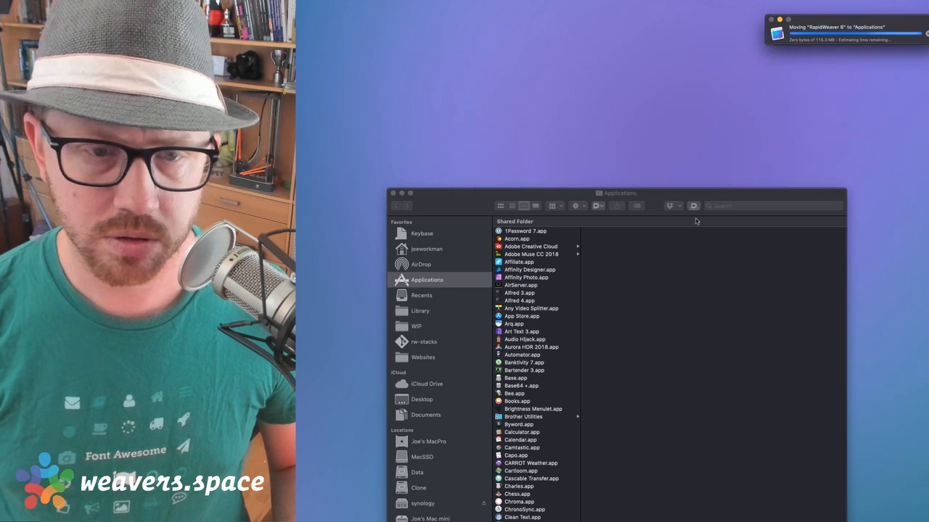
left_click_drag(662, 196, 820, 96)
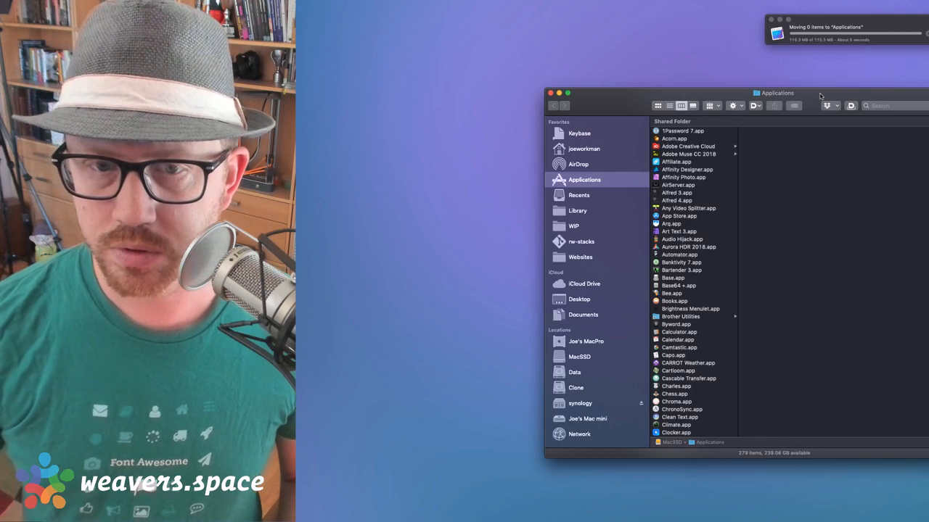
Double-click RapidWeaver 8.app in Applications, allow it to open, and close the Finder window
left_click(701, 225)
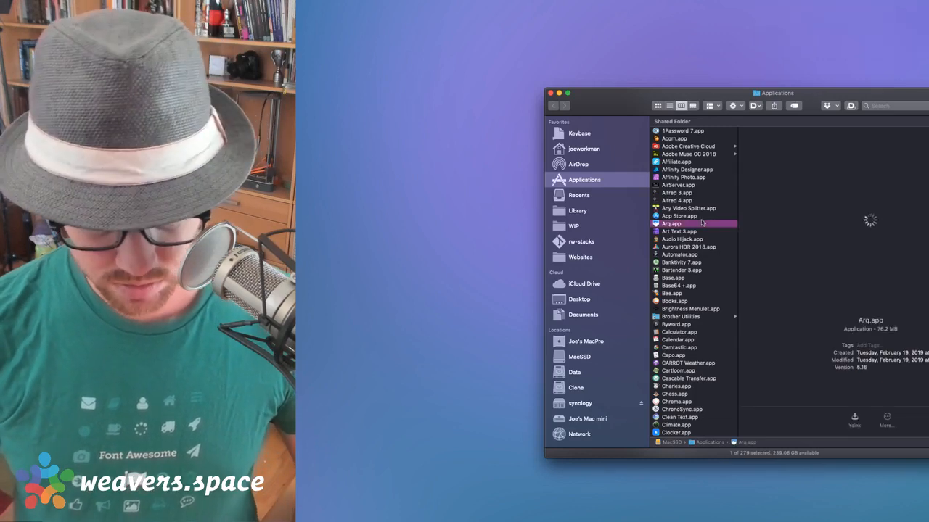
type("r")
scroll(695, 261, "down", 5)
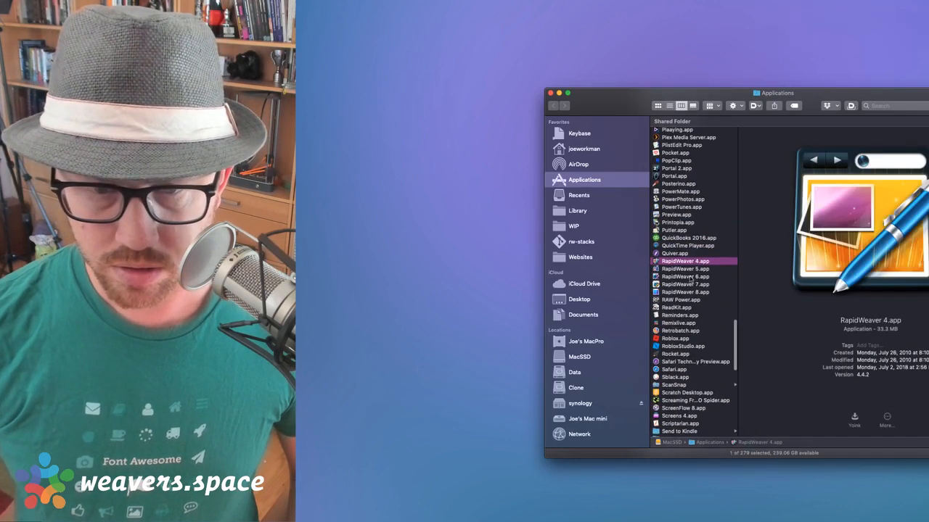
left_click(686, 291)
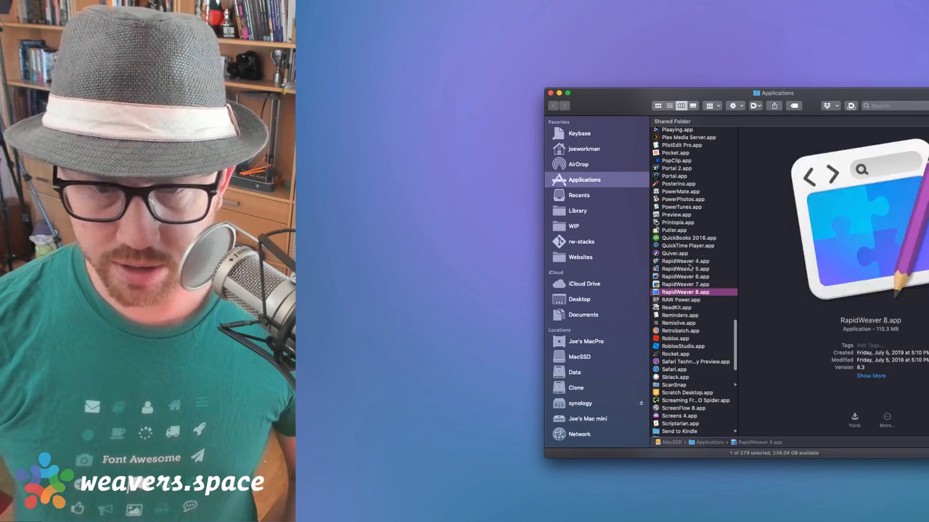
left_click(688, 262)
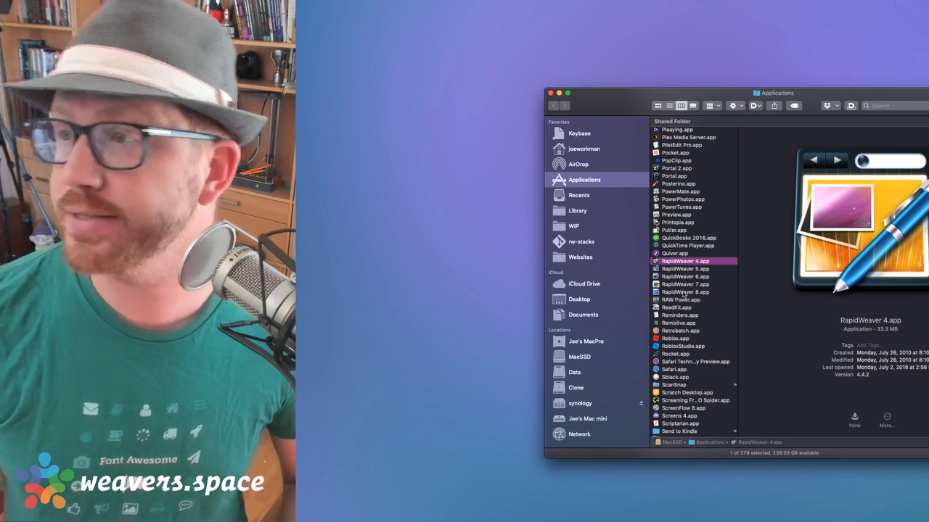
left_click(683, 292)
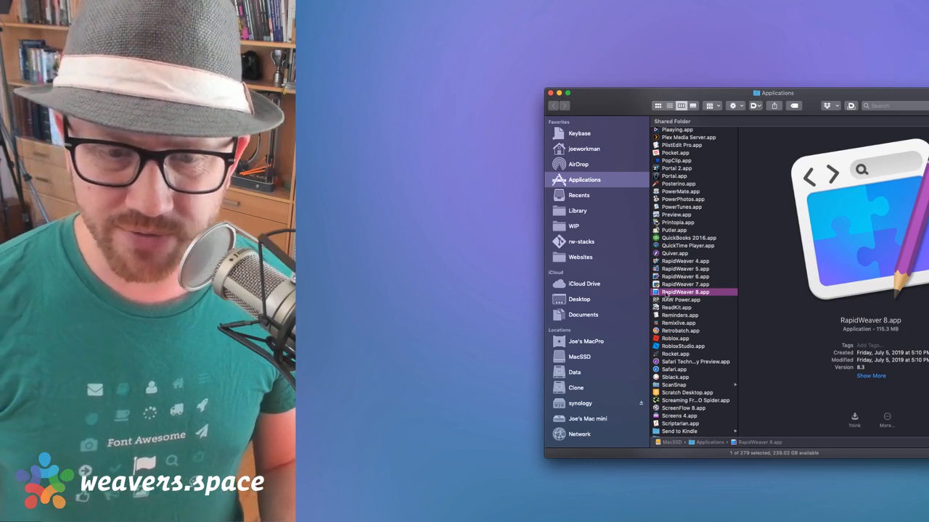
double_click(650, 292)
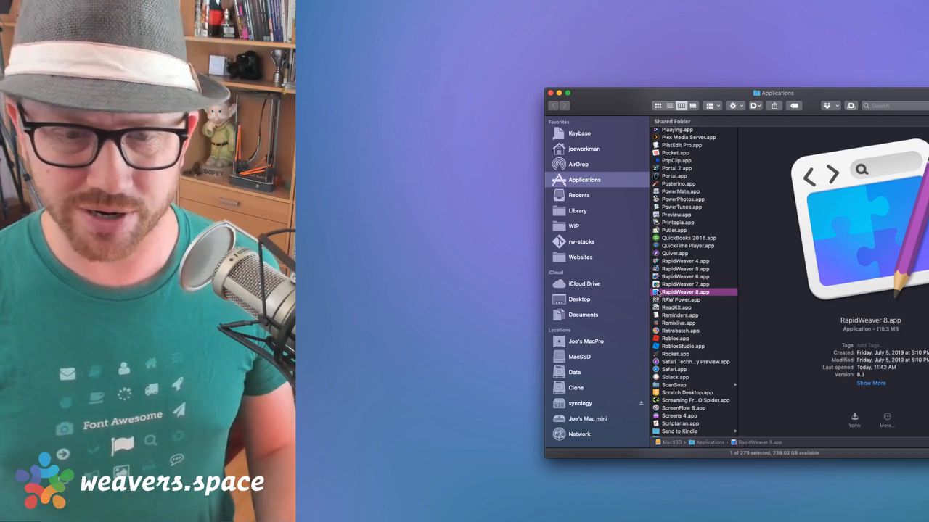
left_click(676, 262)
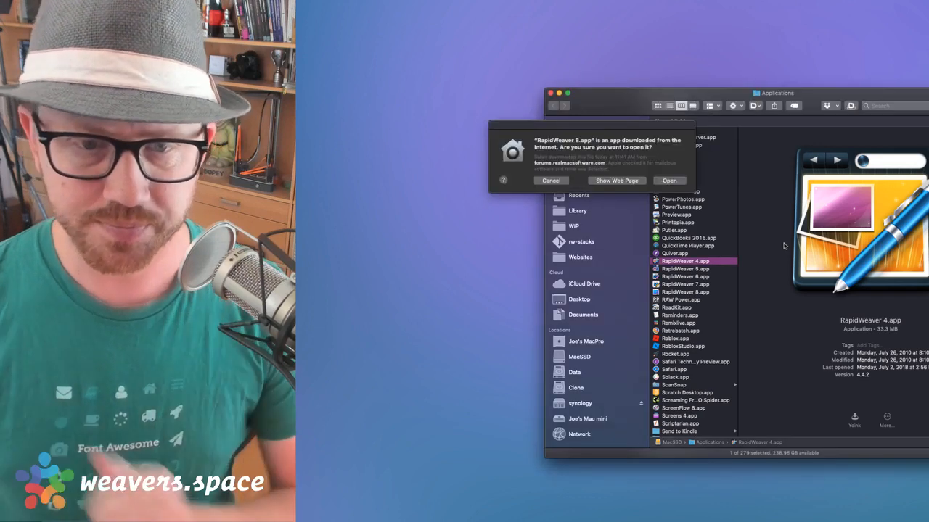
left_click(668, 180)
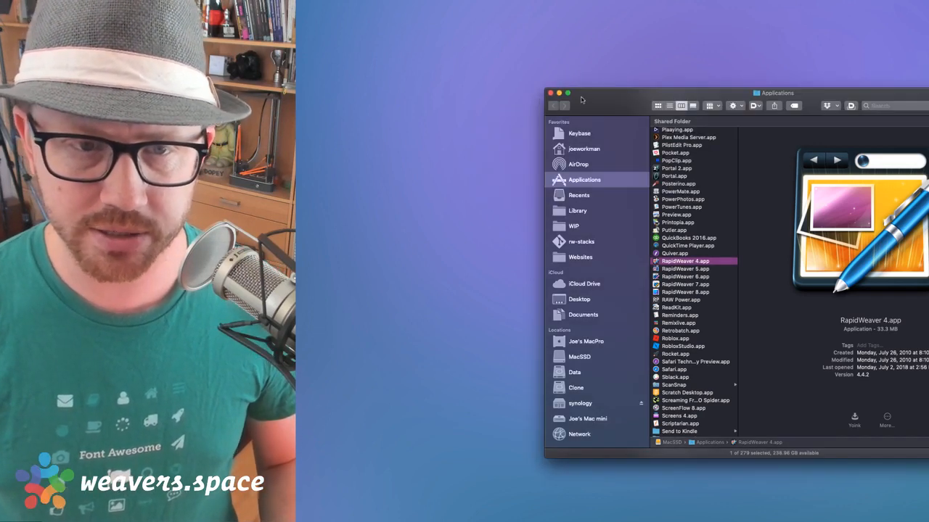
left_click(550, 93)
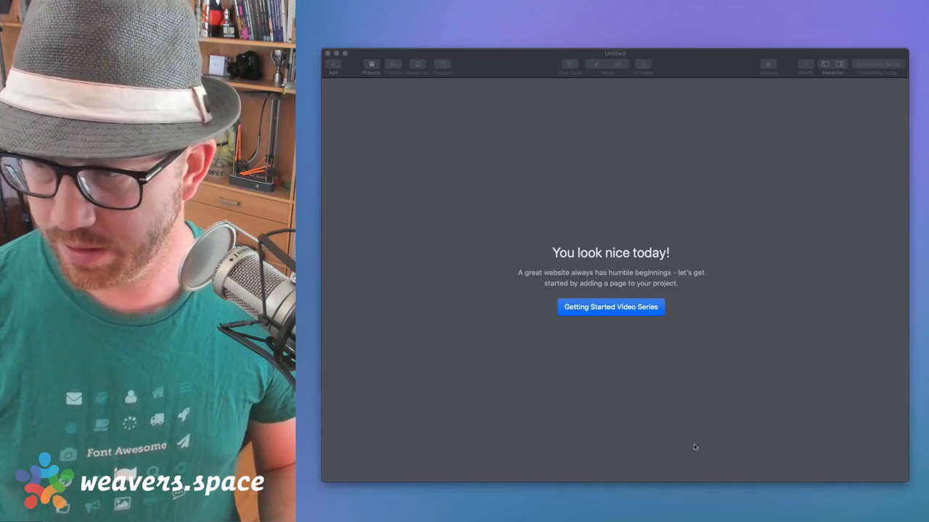
Add a Stacks page from the page types list and move the iCloud Drive rw-stacks window aside
left_click_drag(711, 68, 777, 78)
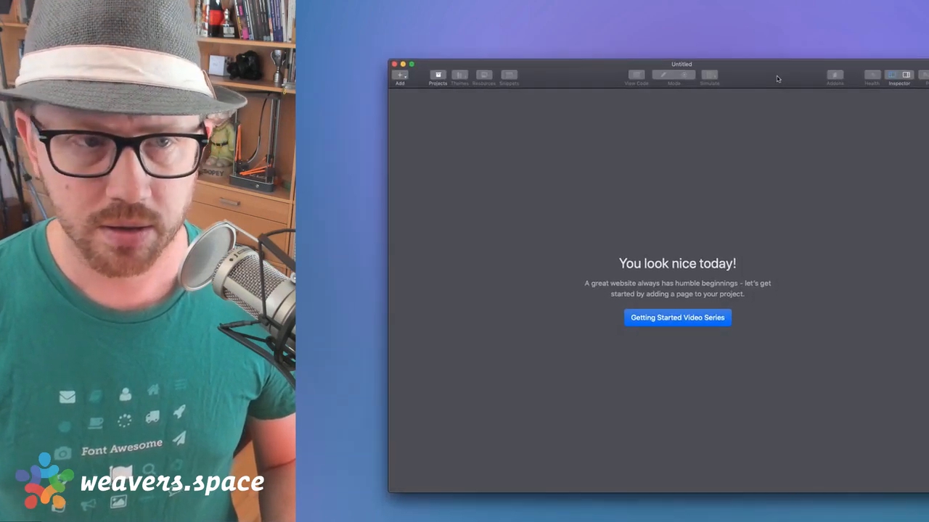
left_click(402, 75)
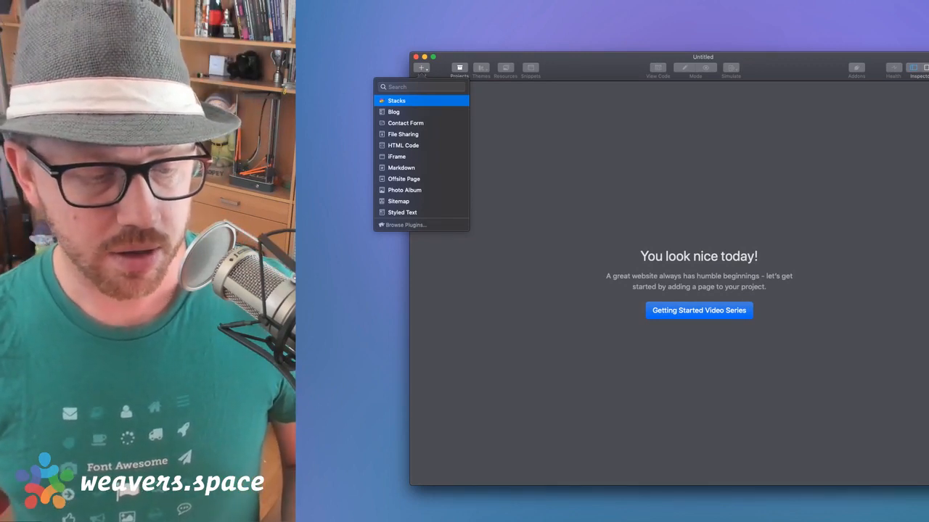
key("super+Tab")
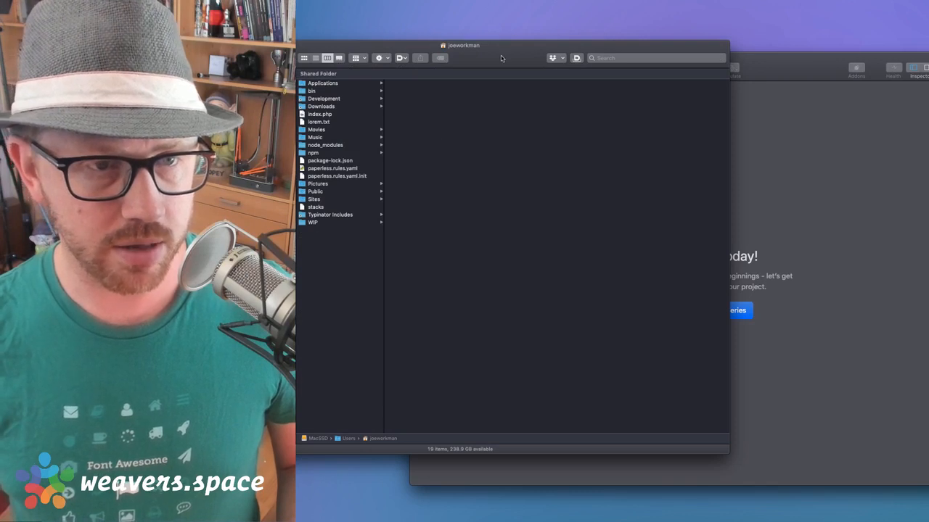
left_click_drag(501, 57, 430, 127)
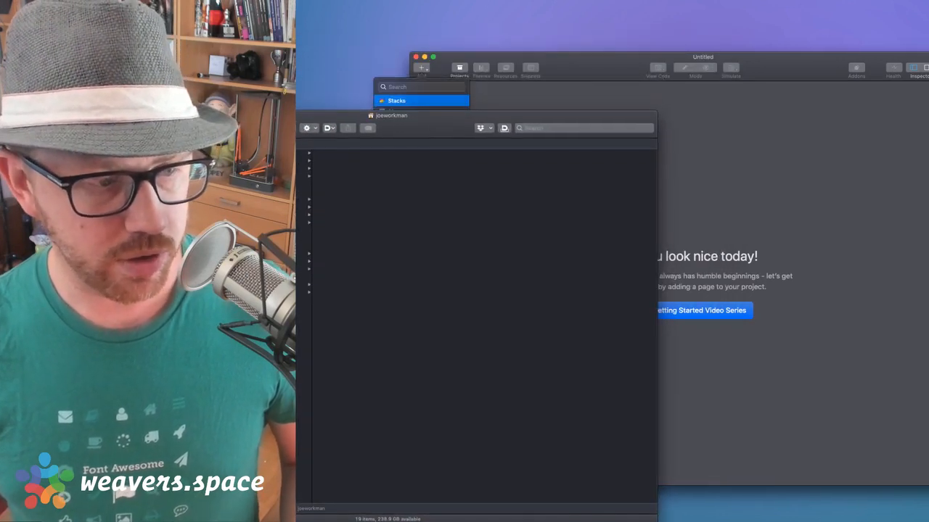
key("shift+super+i")
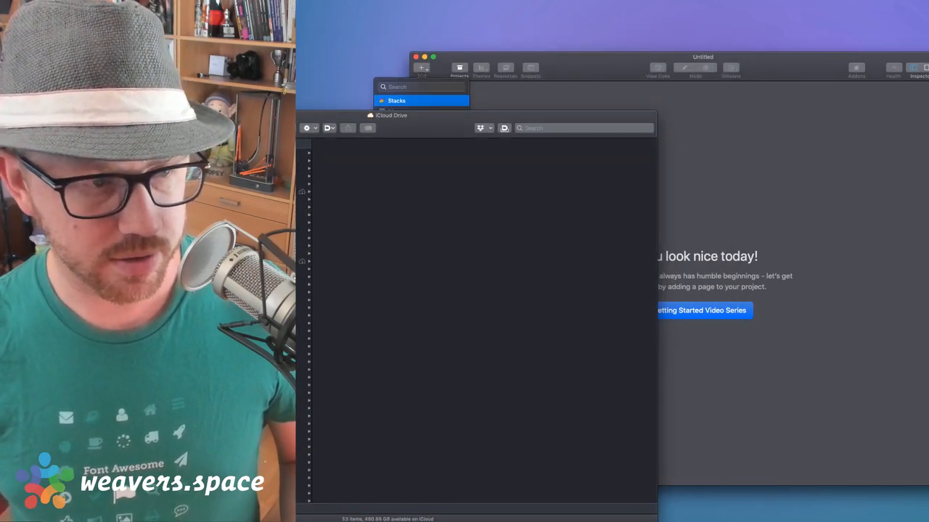
left_click_drag(425, 121, 424, 143)
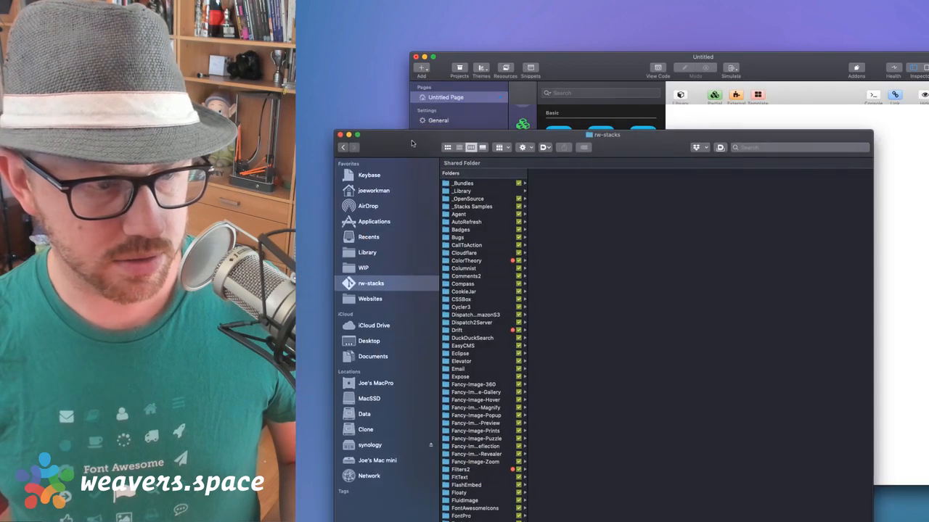
left_click_drag(411, 143, 344, 143)
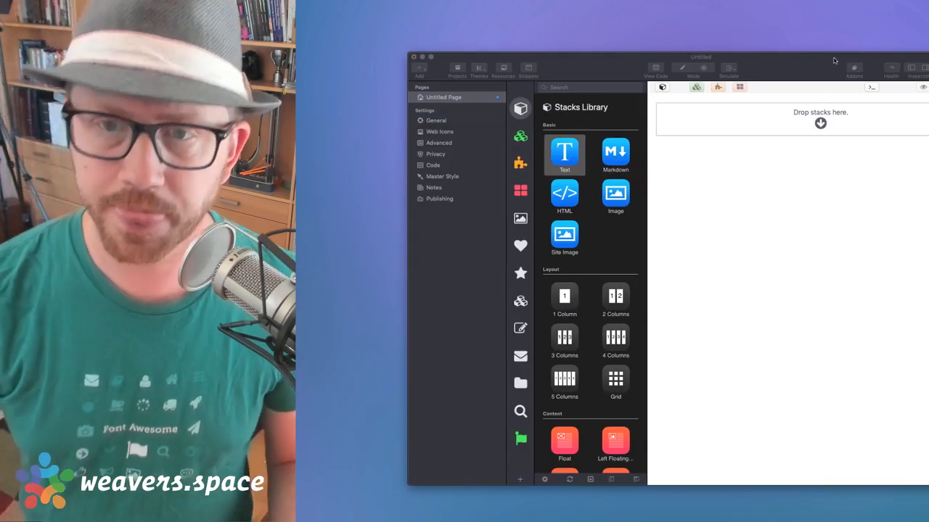
Apply the Reason theme from the RapidWeaver 7 Themes source in the theme chooser
left_click(833, 60)
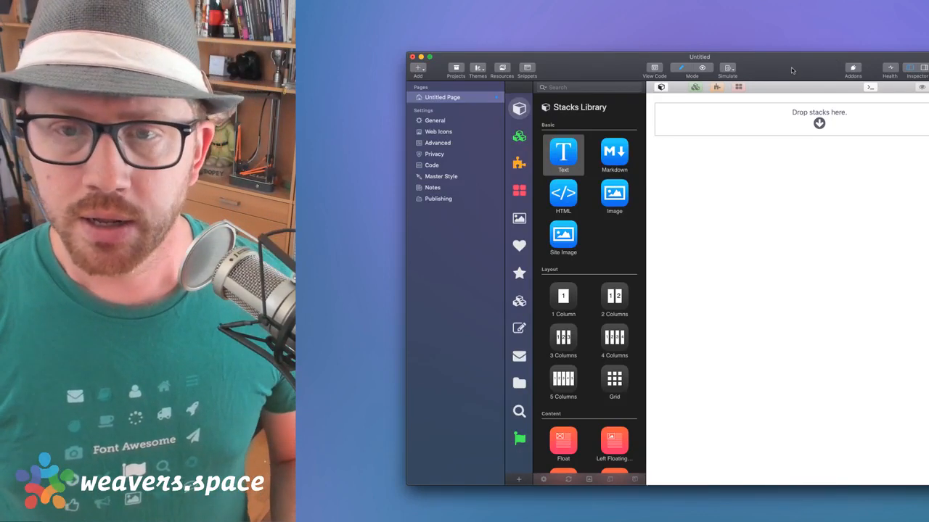
left_click_drag(791, 70, 785, 71)
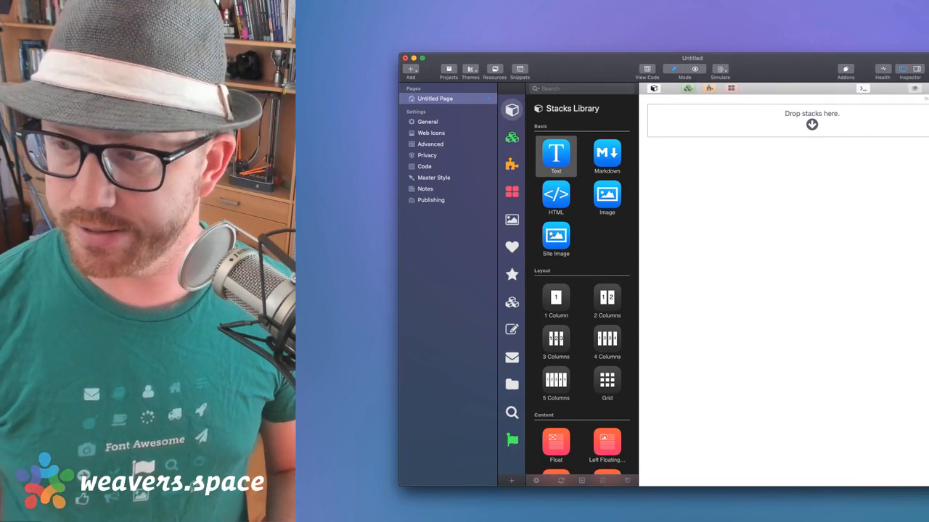
key("super+Tab")
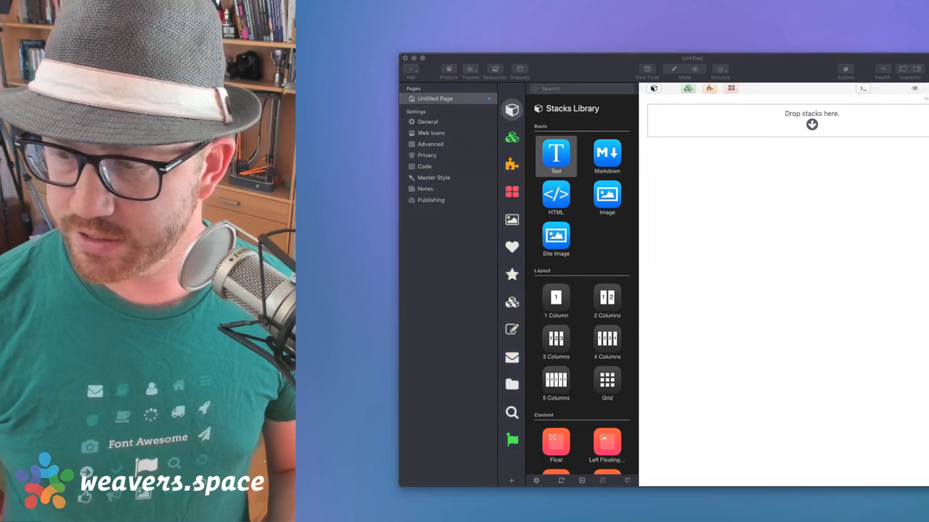
left_click(771, 60)
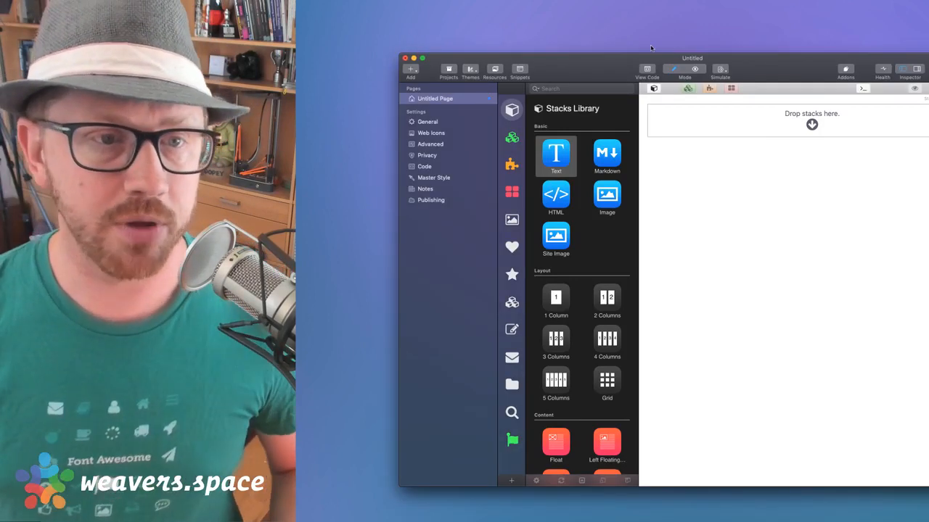
left_click(471, 69)
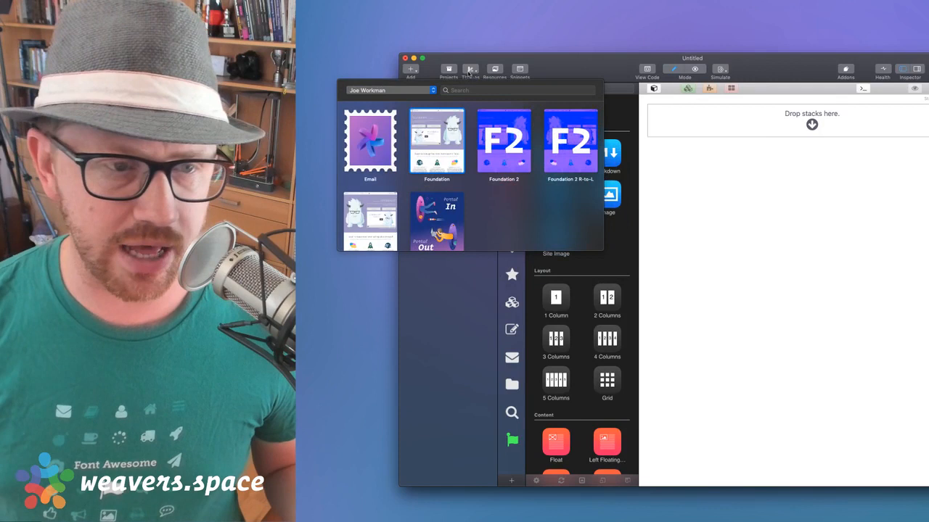
left_click(421, 90)
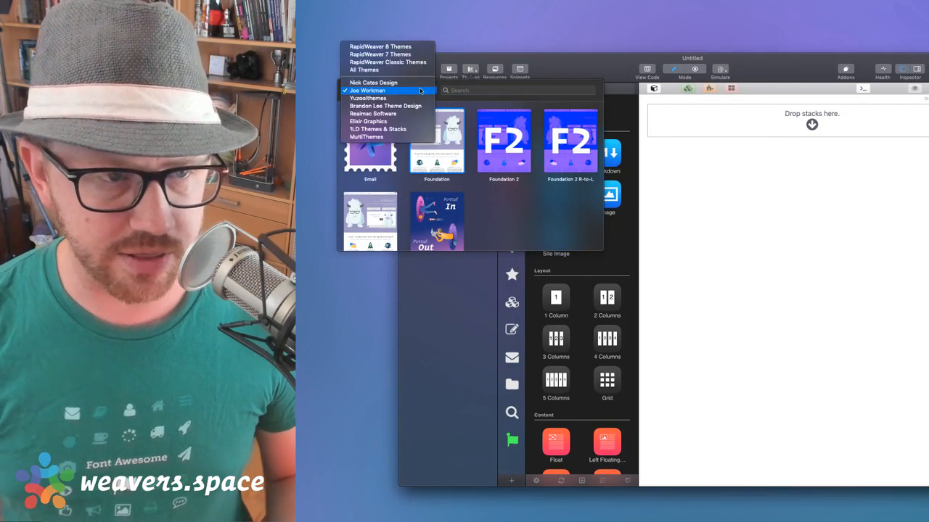
left_click(399, 46)
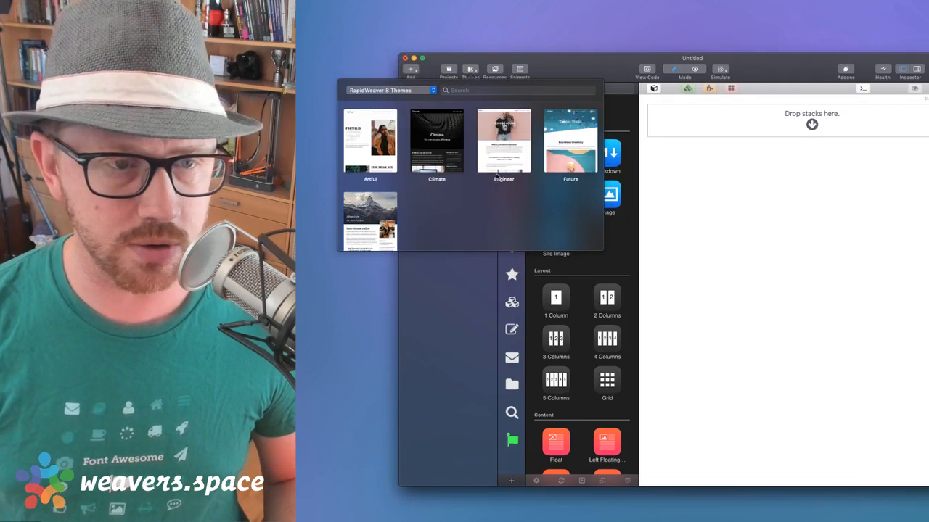
left_click(406, 90)
left_click(405, 100)
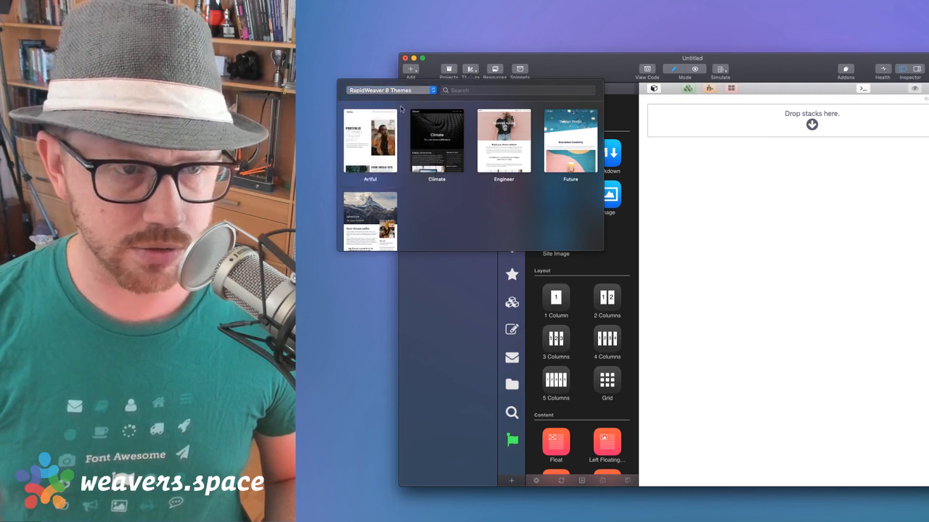
scroll(406, 185, "down", 2)
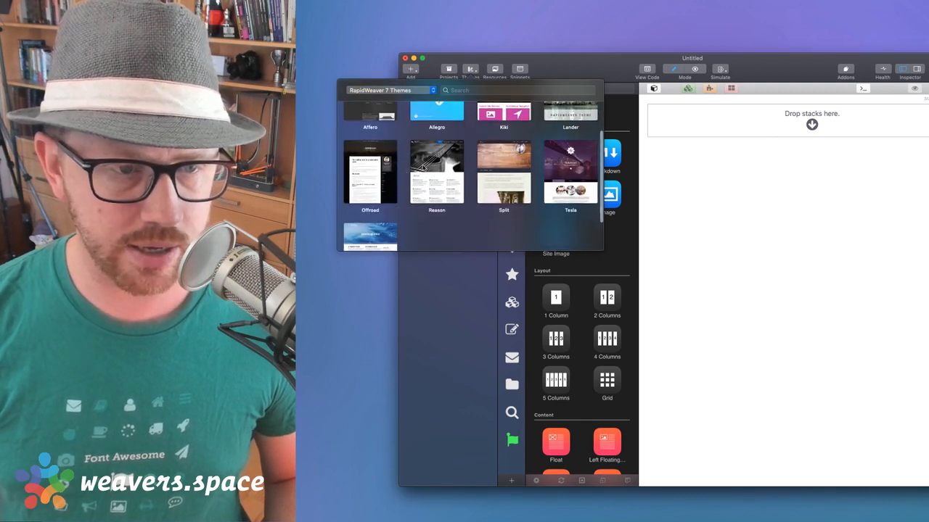
left_click(421, 167)
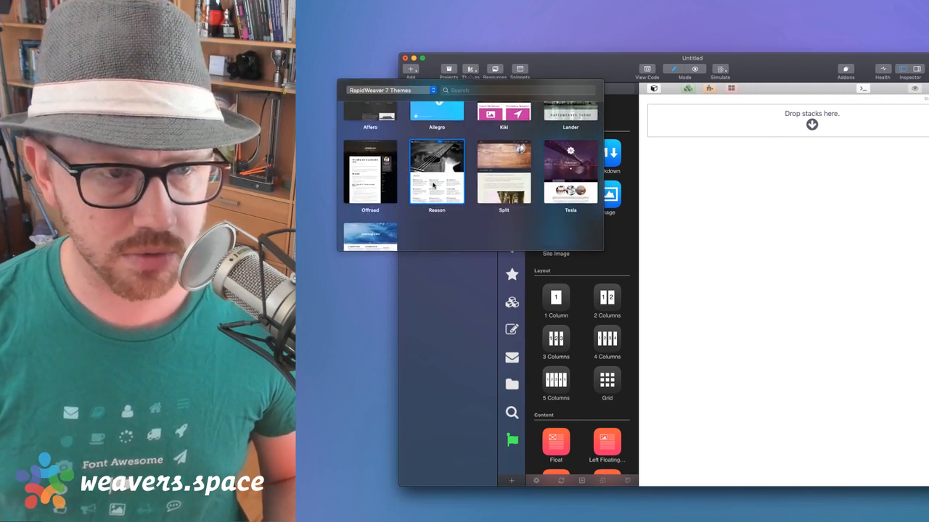
left_click(457, 64)
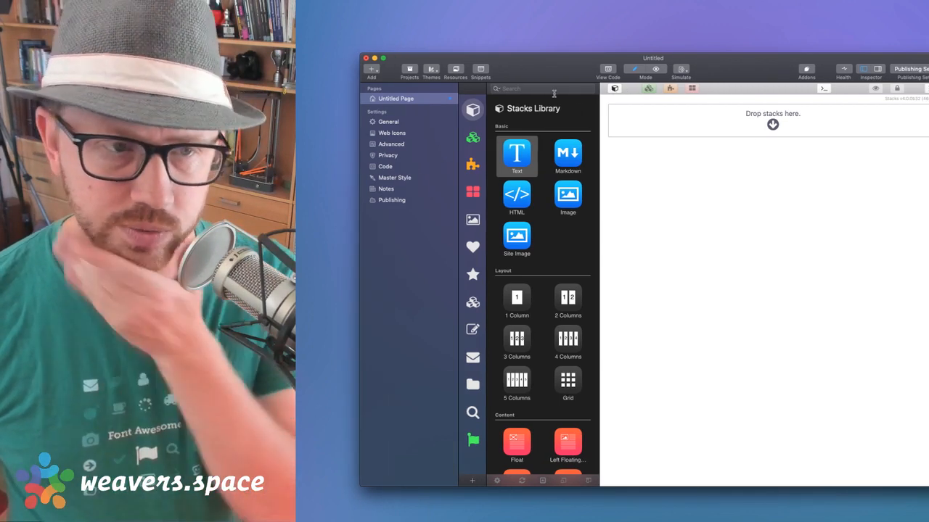
Rename Untitled Page to 'Home'
double_click(398, 98)
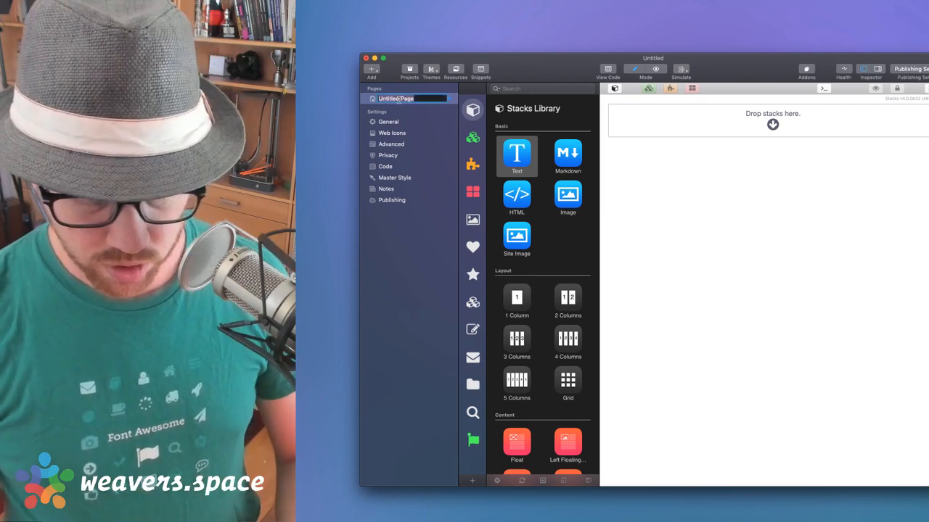
type("Home")
key("Return")
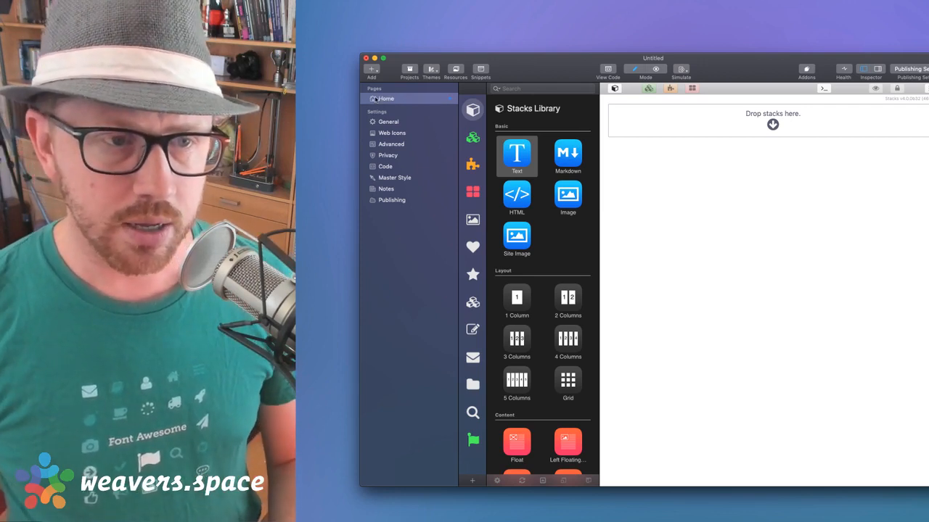
left_click_drag(534, 68, 489, 71)
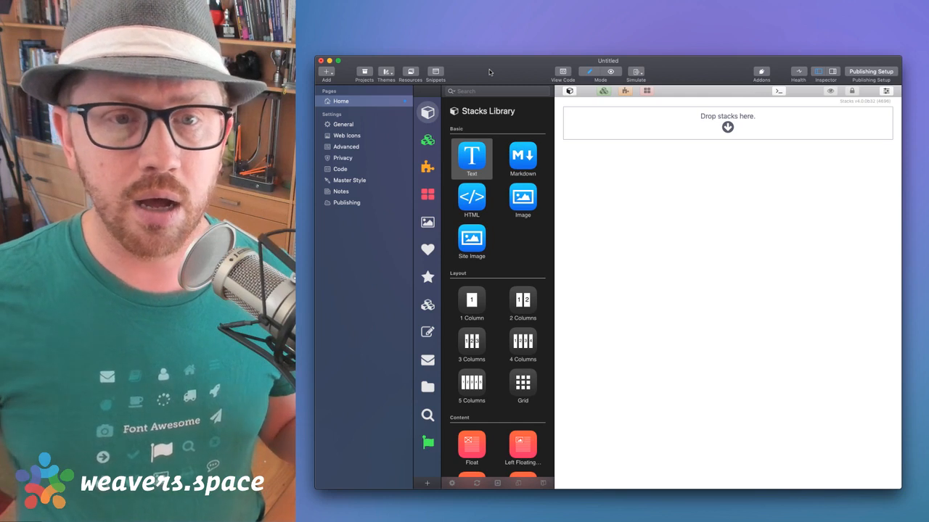
Add a second Stacks page named 'Admin' and show its Inspector settings
left_click(325, 73)
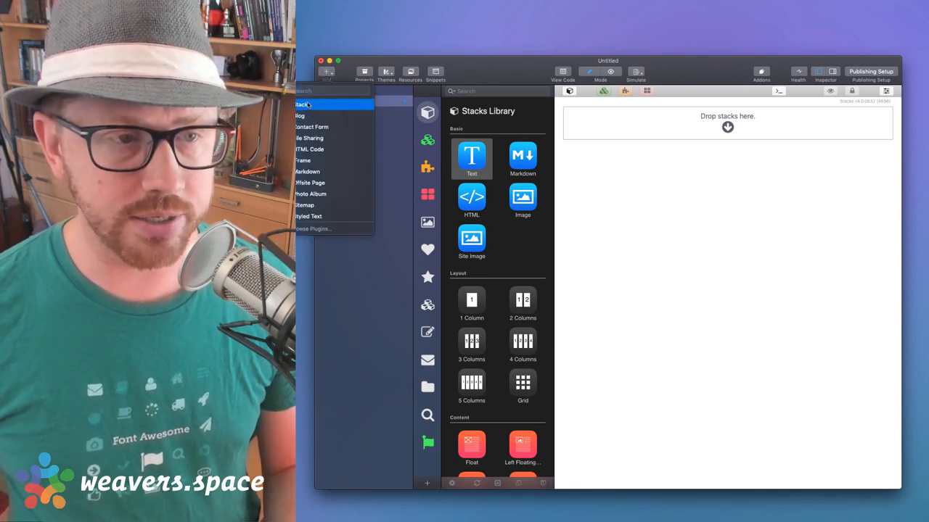
left_click(308, 105)
double_click(343, 112)
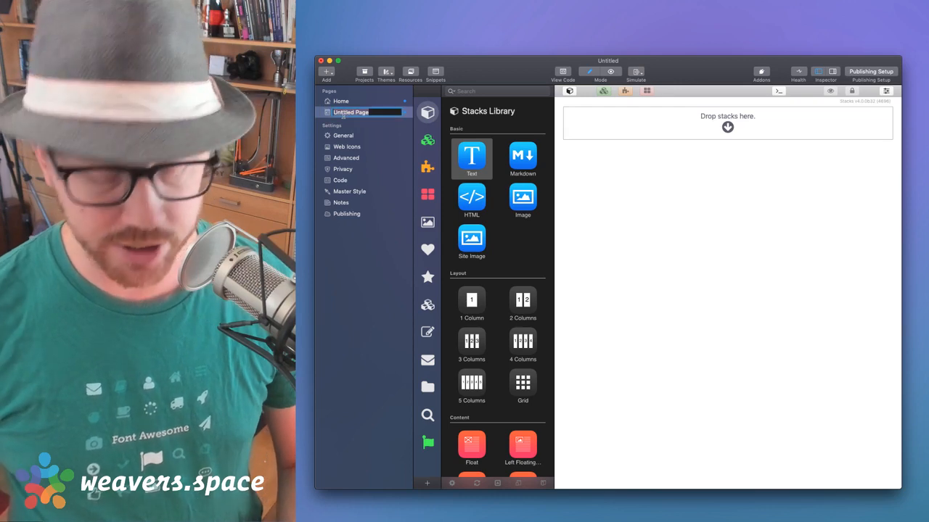
type("Admin")
key("Return")
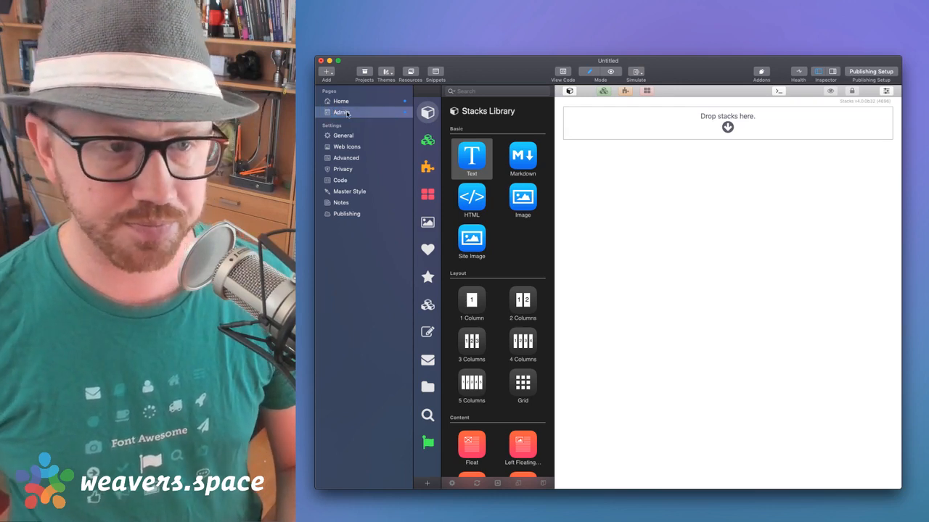
left_click(832, 71)
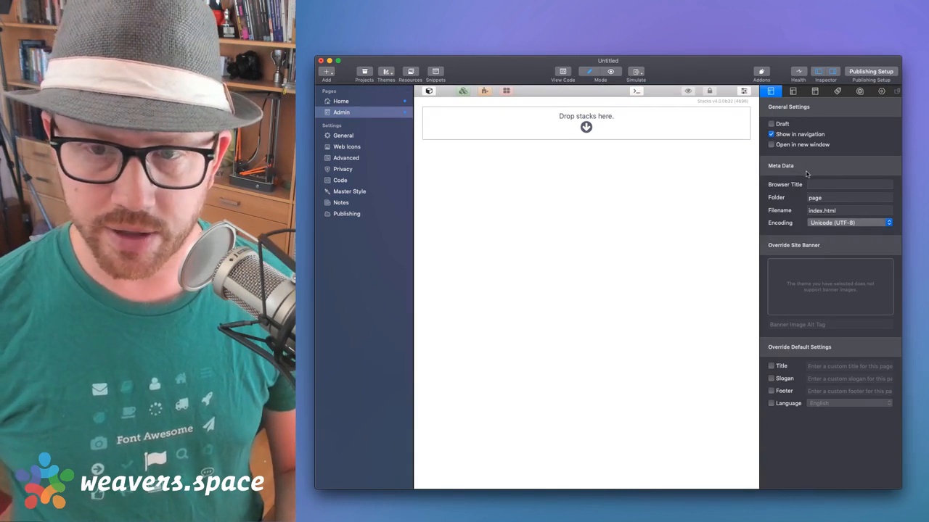
Set the Admin page's folder to /admin
double_click(817, 199)
type("/admin")
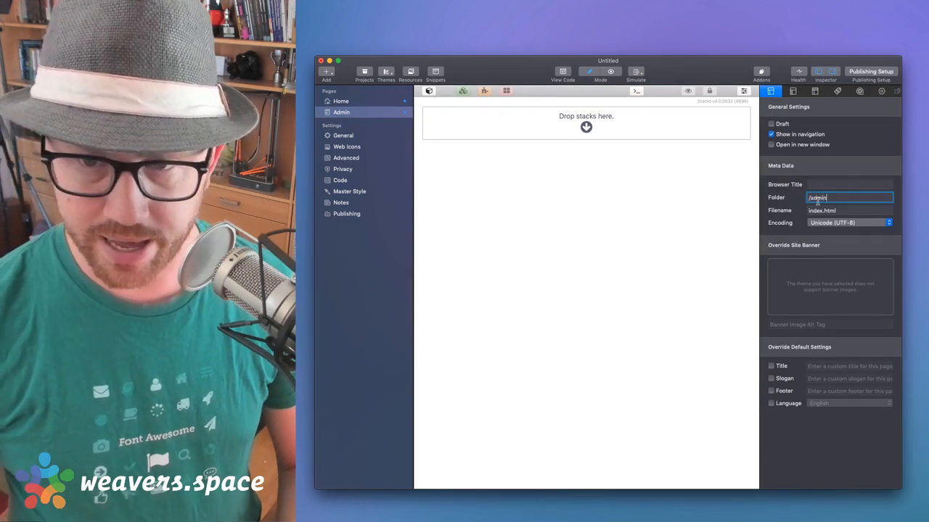
key("Tab")
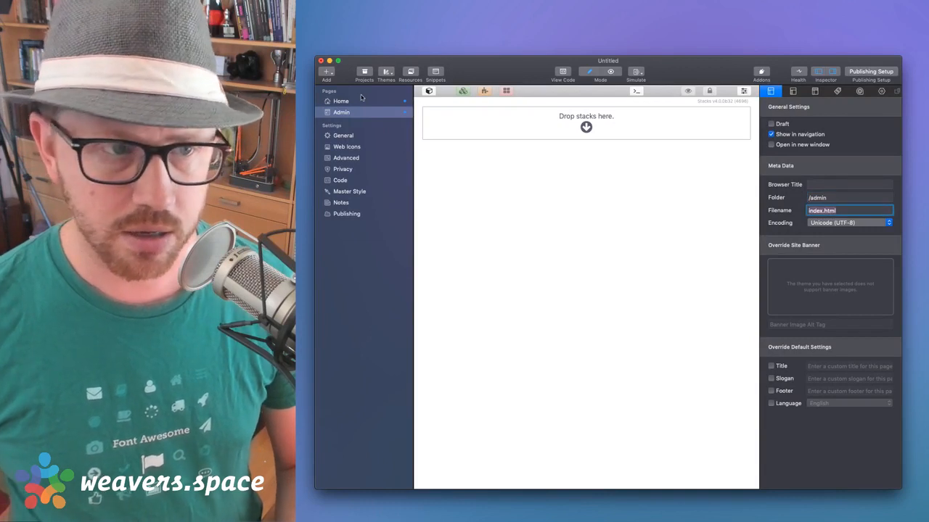
left_click(355, 101)
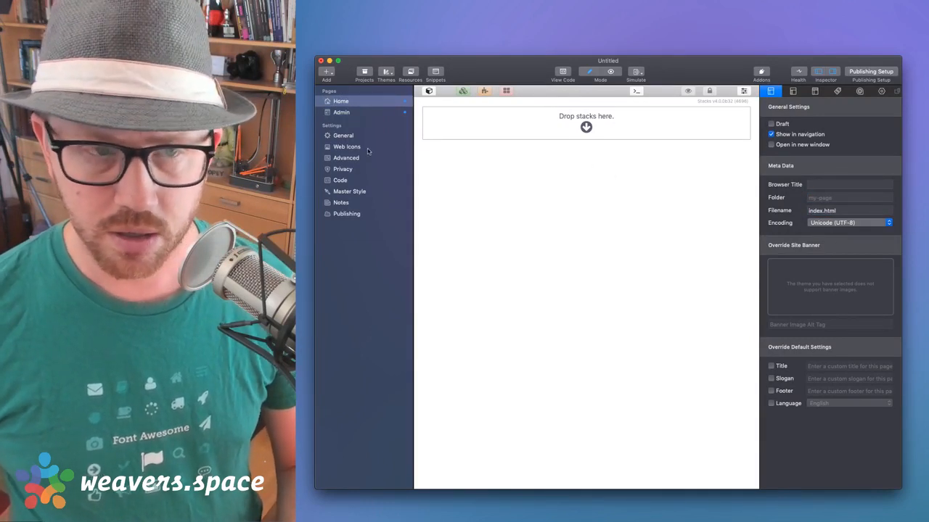
left_click(349, 111)
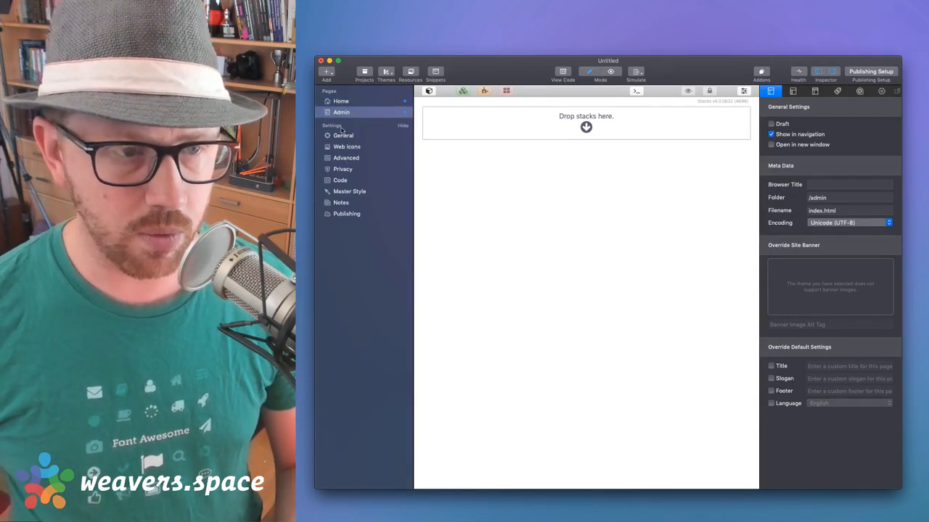
Change the site's default extension from html to php in Advanced settings, then select Home
left_click(343, 136)
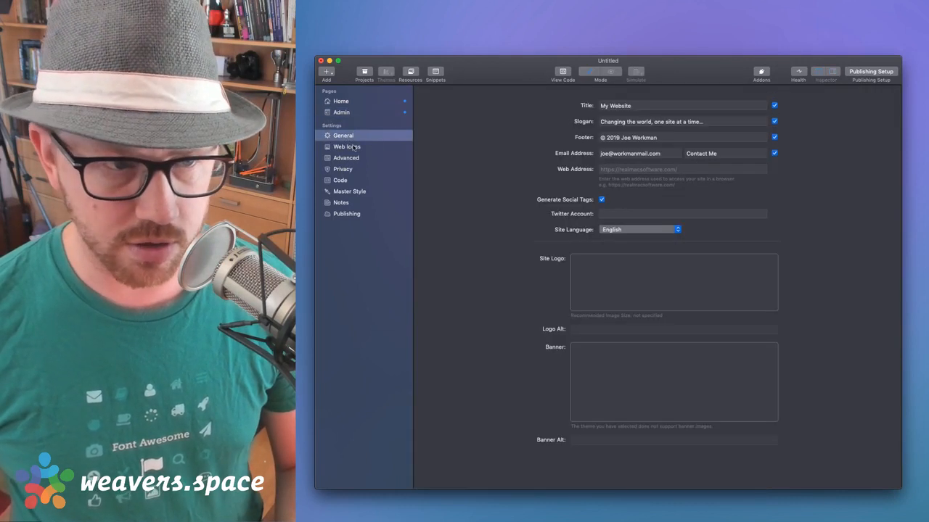
left_click(341, 158)
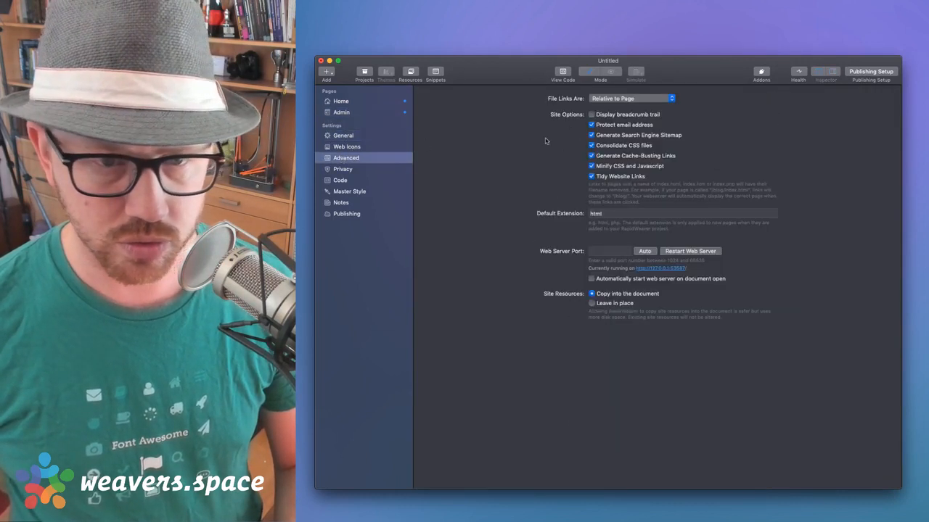
double_click(611, 215)
type("php")
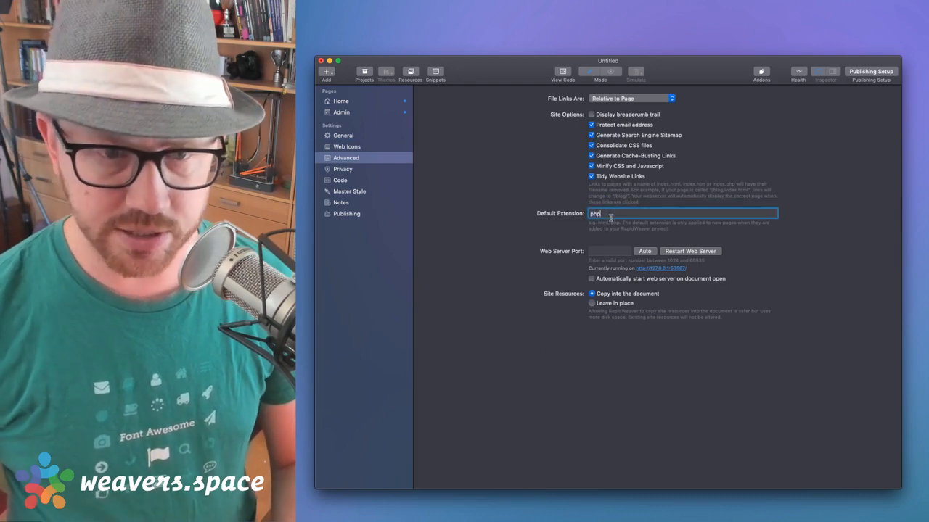
double_click(611, 216)
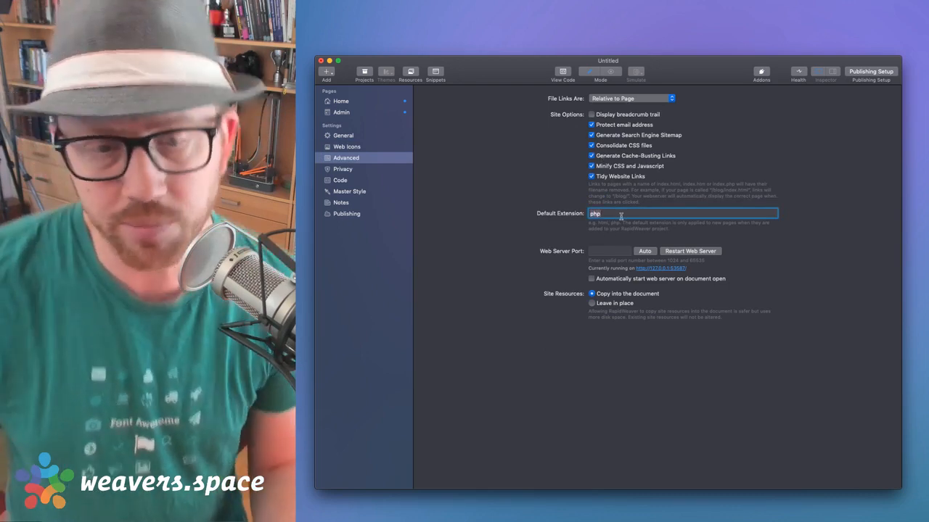
left_click(621, 215)
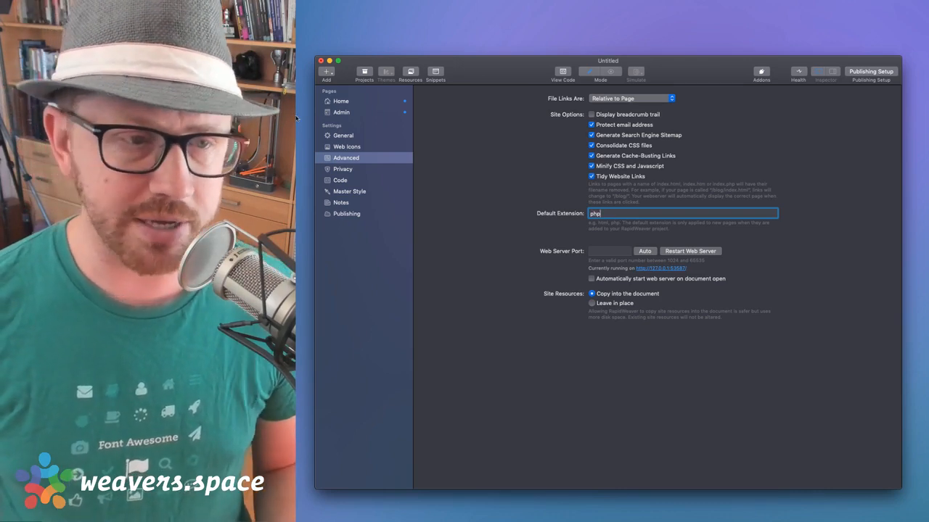
left_click(338, 101)
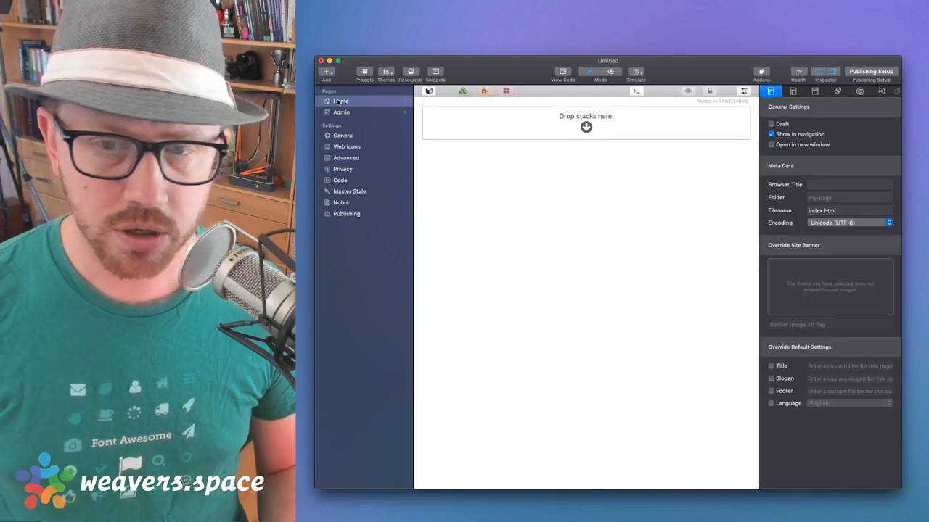
Change the Home page's filename to index.php and accept the homepage filename change
left_click(845, 212)
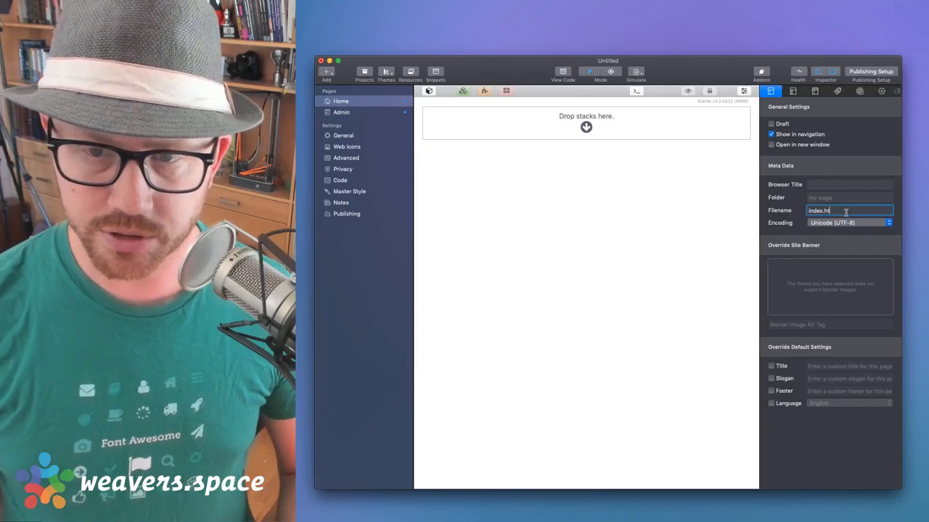
type("php")
key("Return")
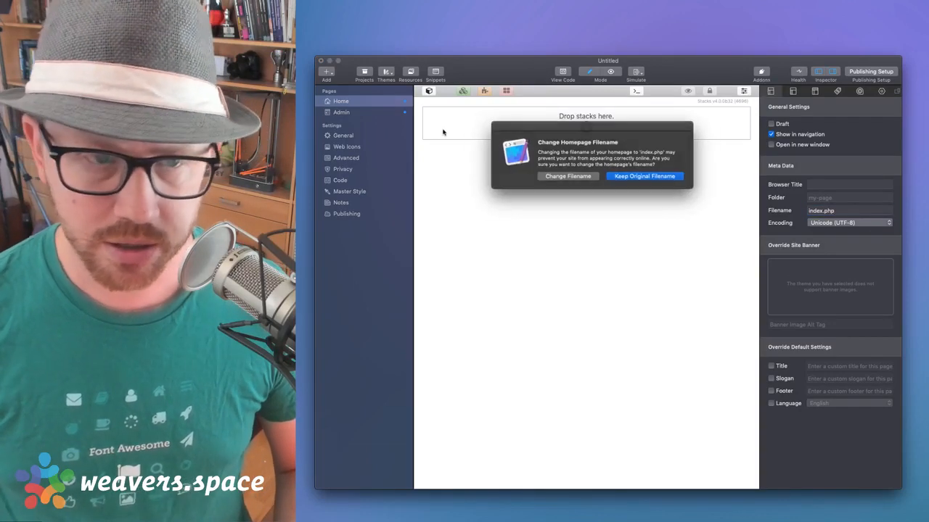
left_click(582, 177)
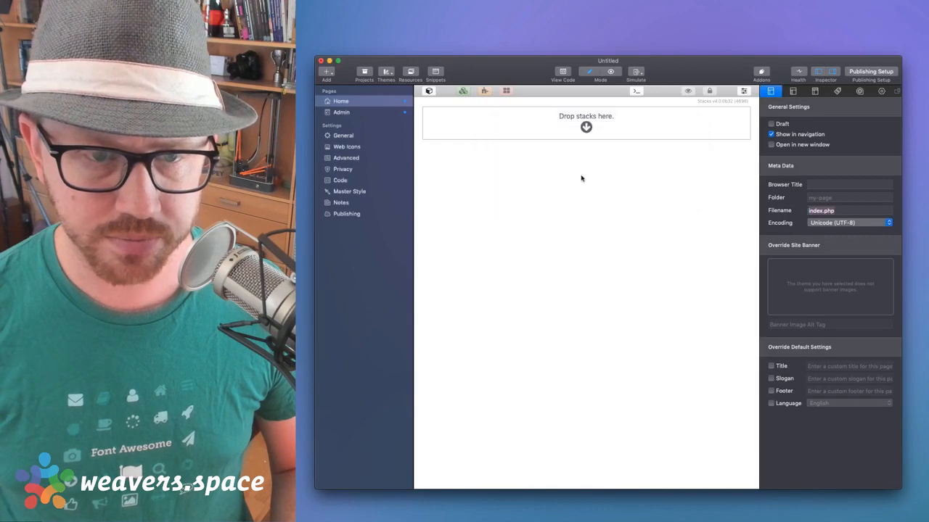
Change the Admin page's filename to index.php, then bring up the site's General settings
left_click(348, 111)
left_click(854, 213)
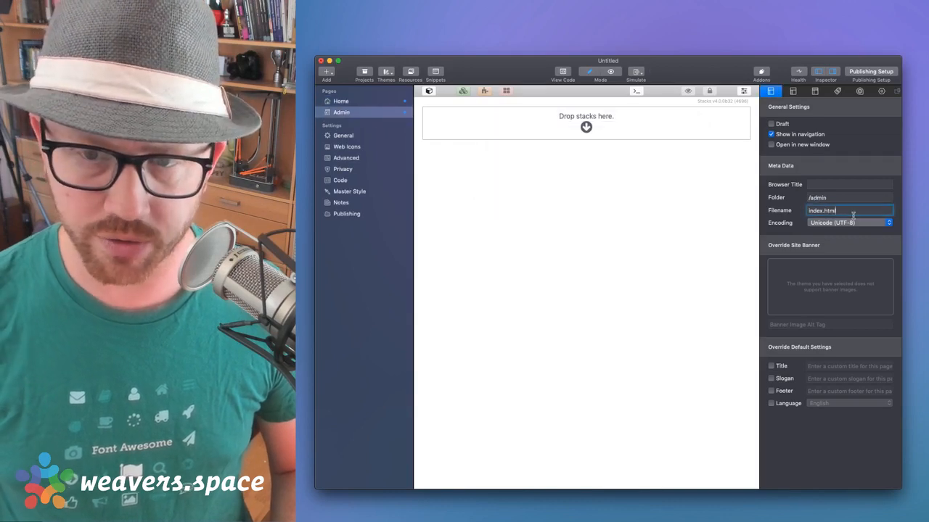
key("BackSpace")
key("BackSpace")
key("BackSpace")
key("BackSpace")
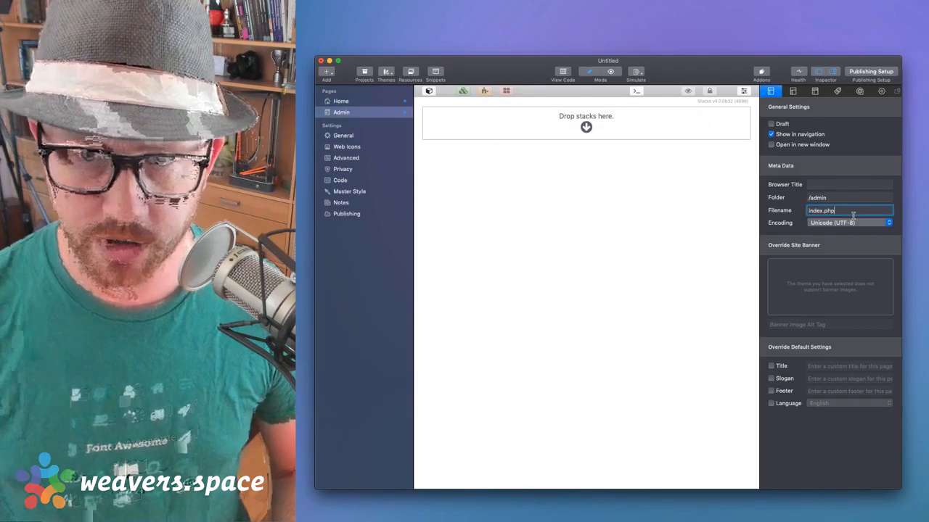
key("Return")
left_click(658, 162)
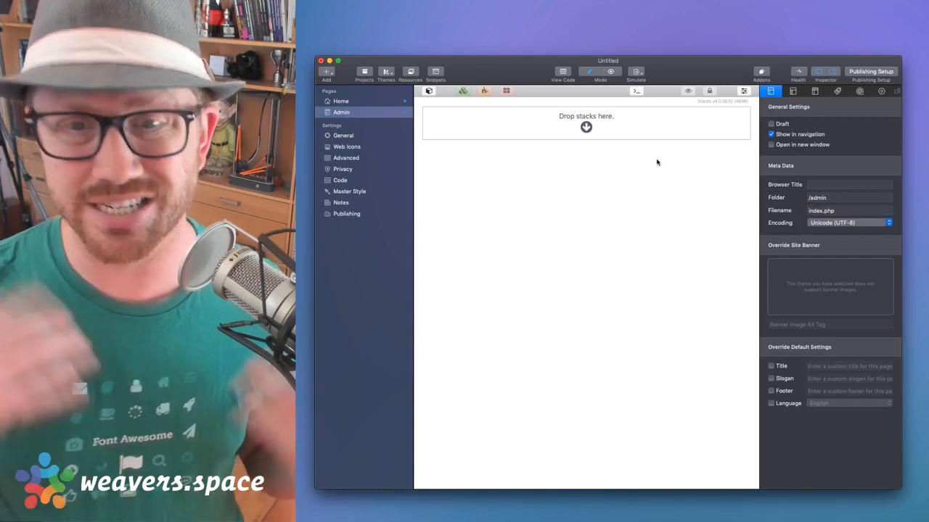
left_click(344, 101)
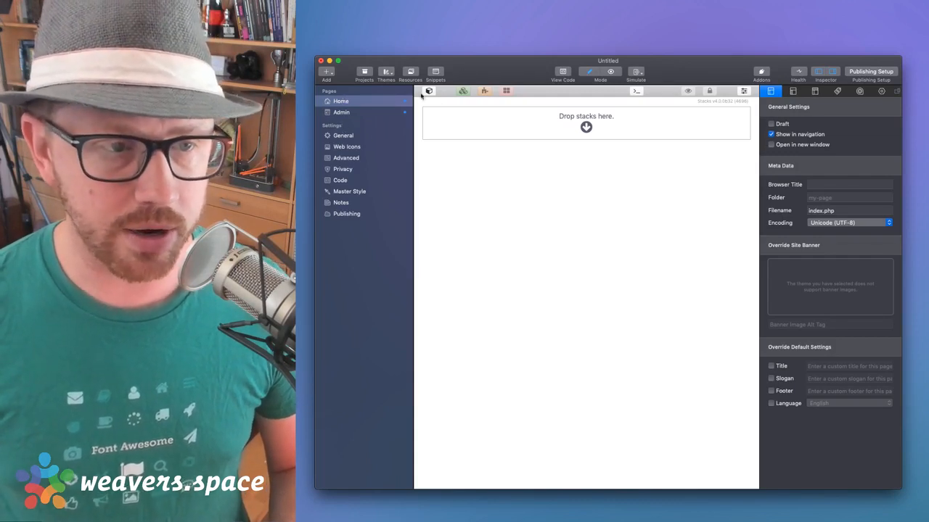
left_click(345, 135)
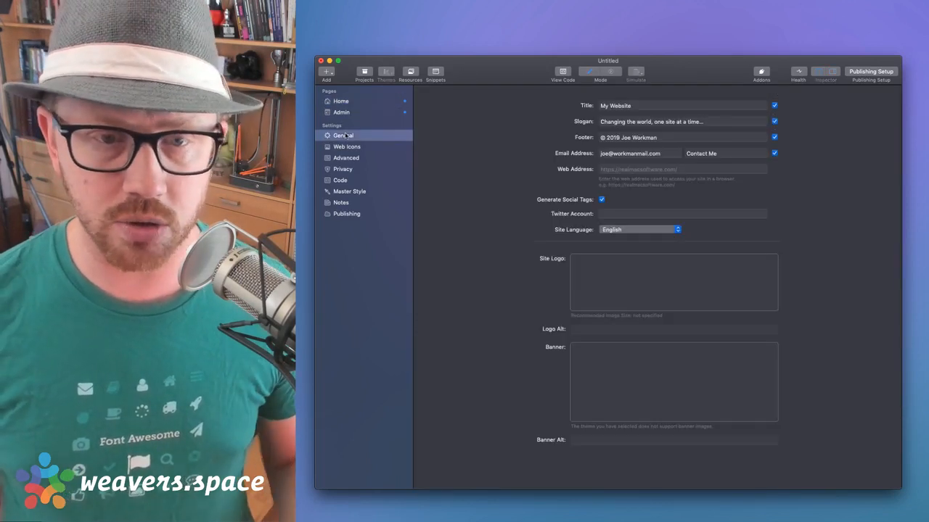
left_click(622, 171)
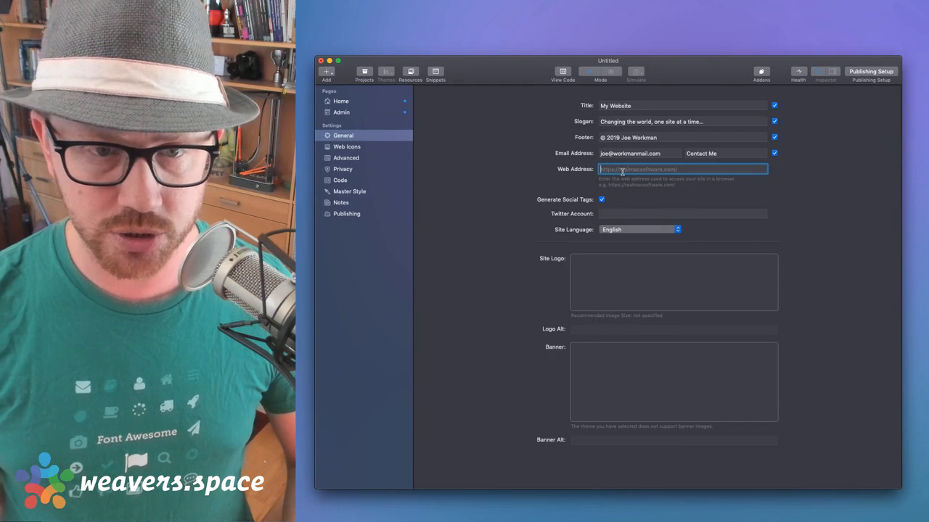
type("https://sandb")
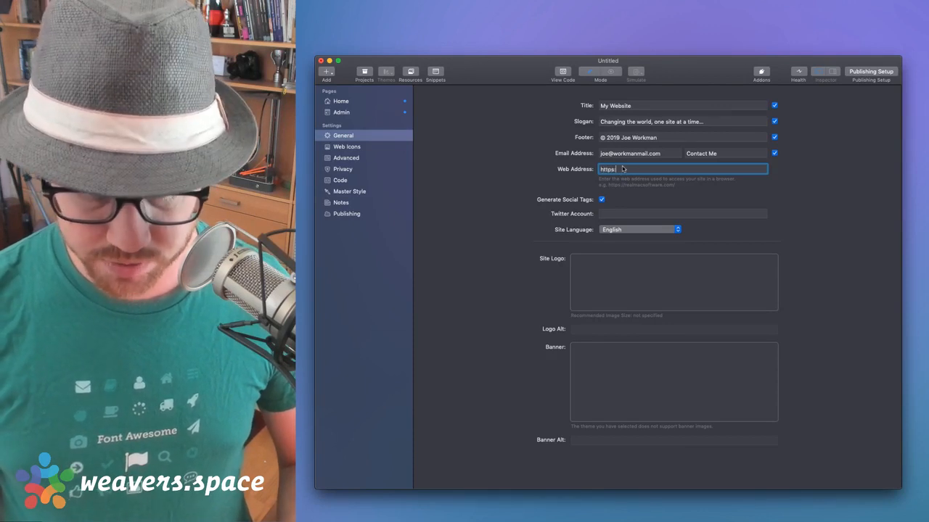
type("ox")
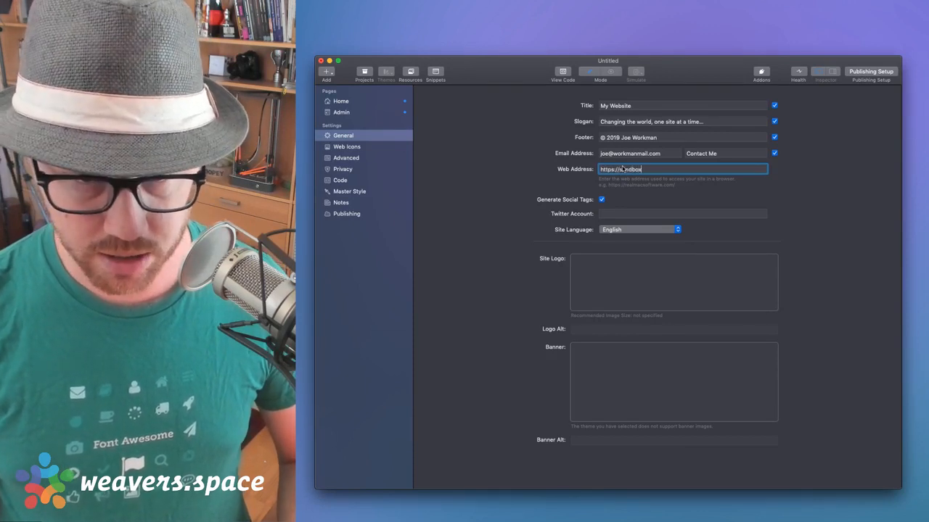
type(".joeworkman.net/")
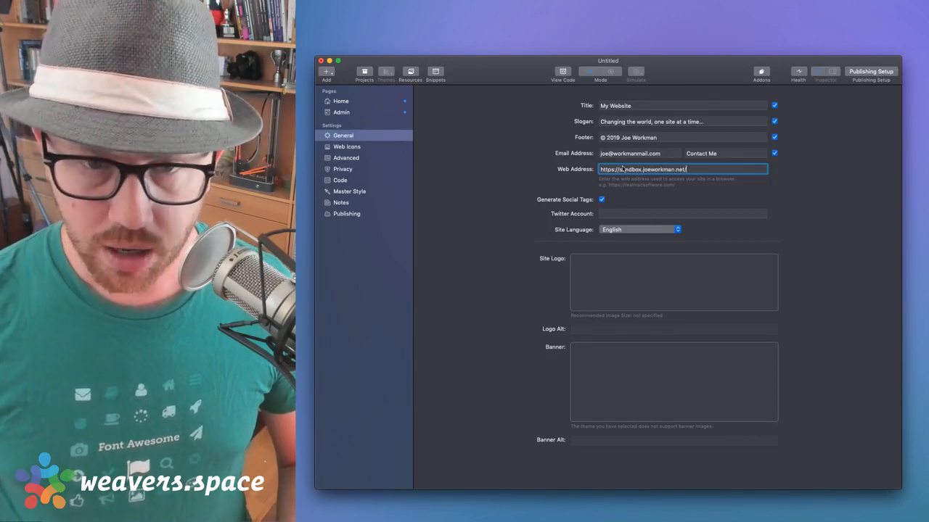
key("Tab")
left_click(720, 172)
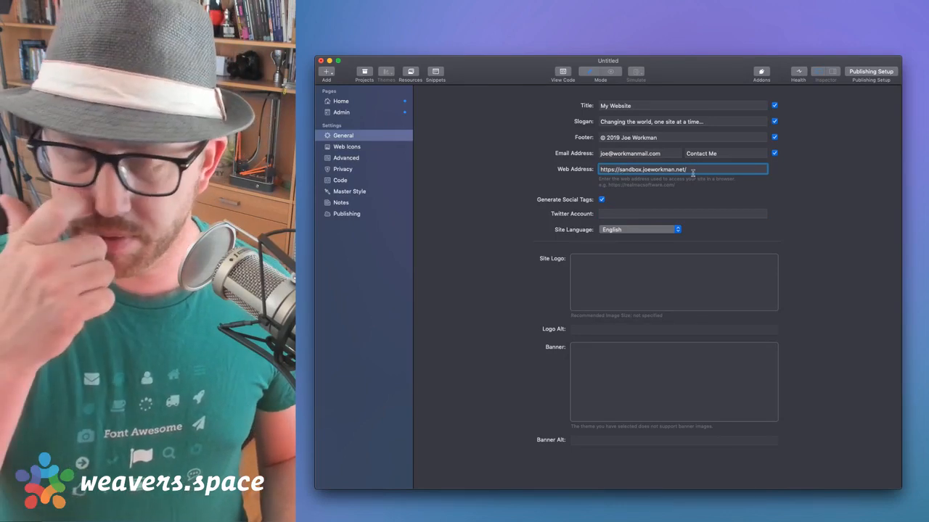
key("super+a")
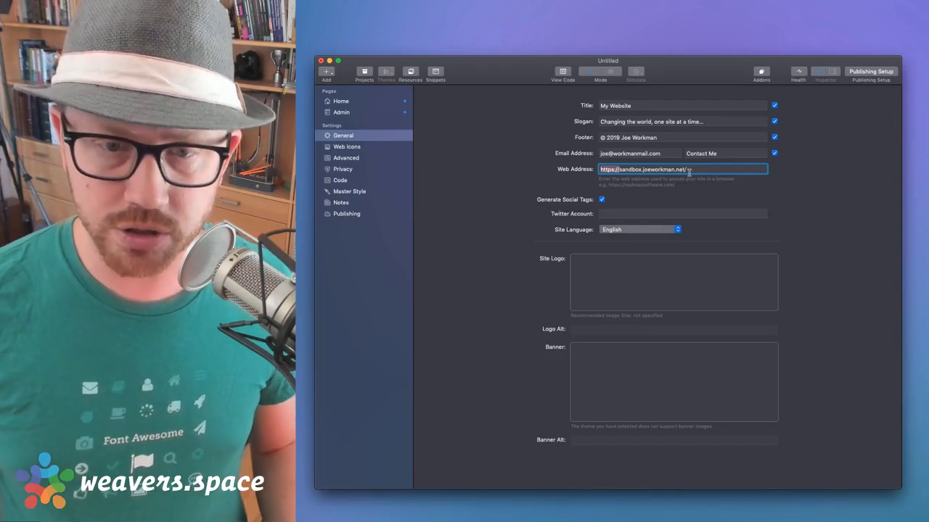
key("Right")
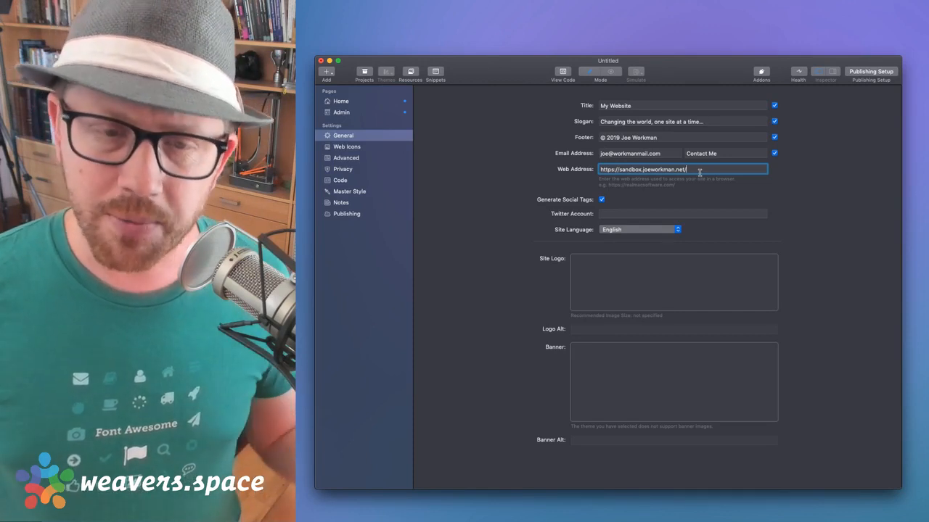
key("Tab")
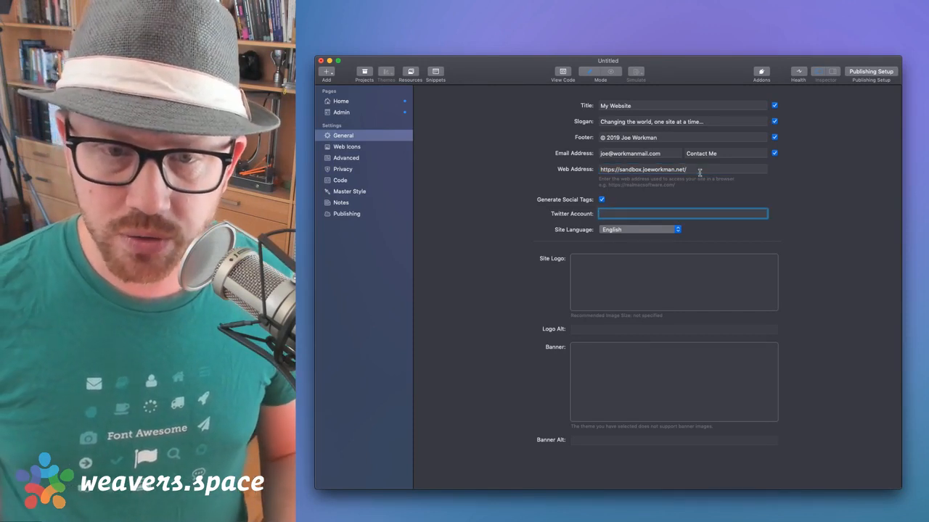
left_click(703, 173)
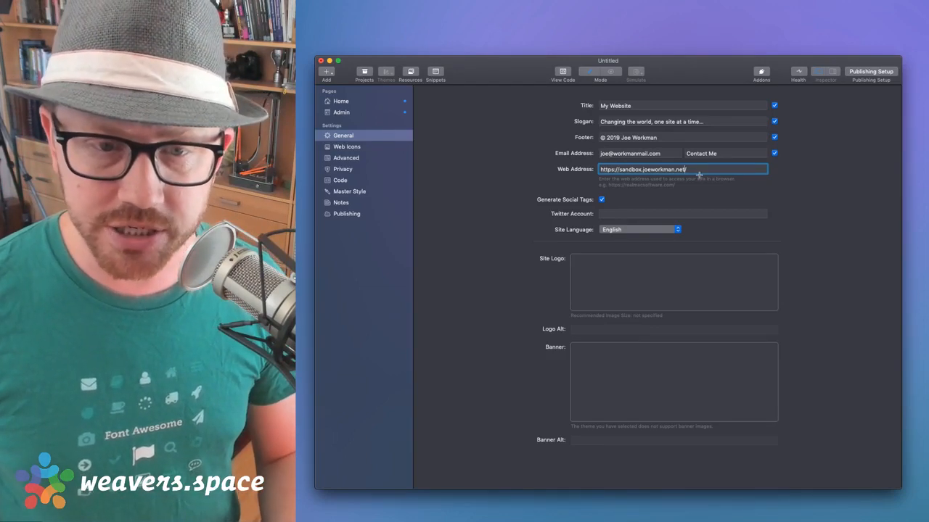
key("super+shift+Left")
key("BackSpace")
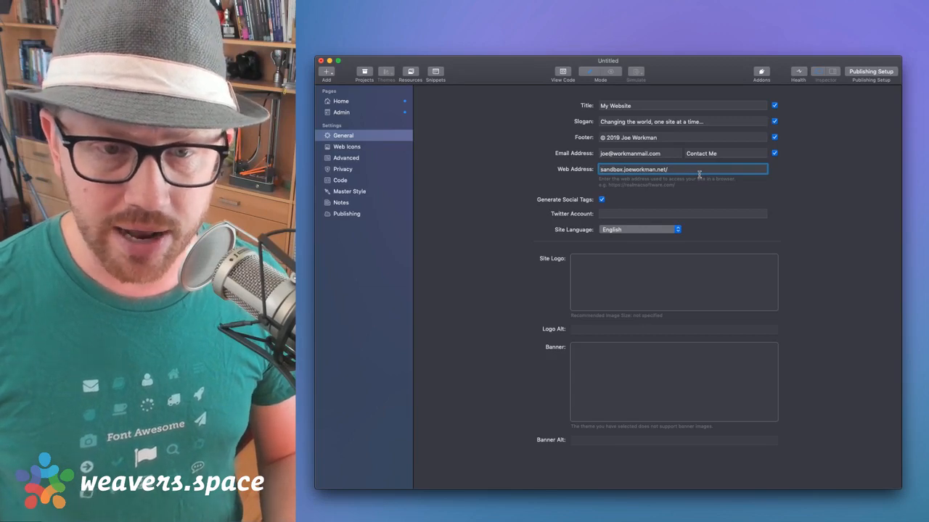
key("Tab")
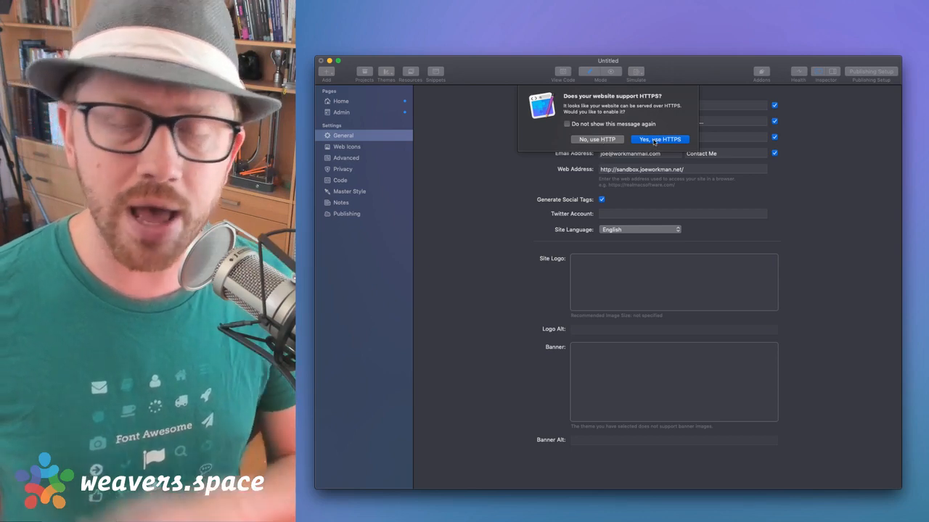
left_click(656, 139)
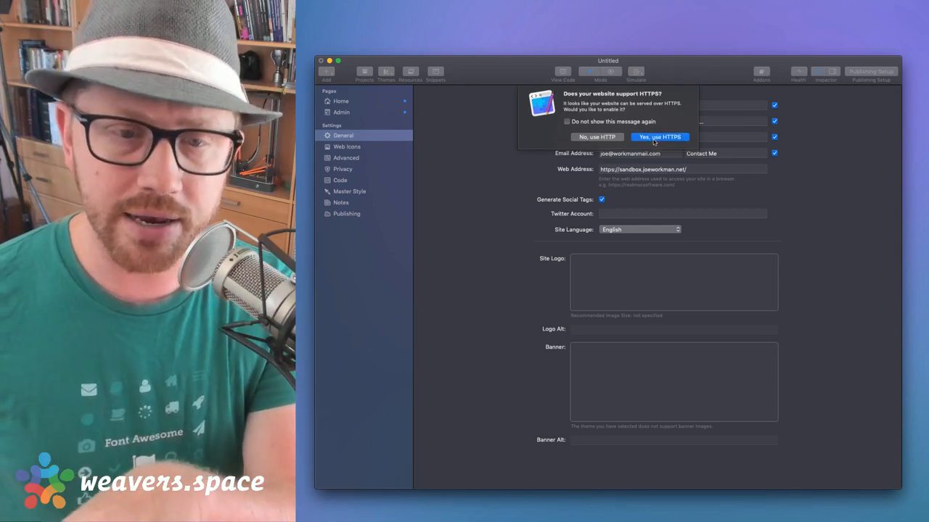
left_click(618, 171)
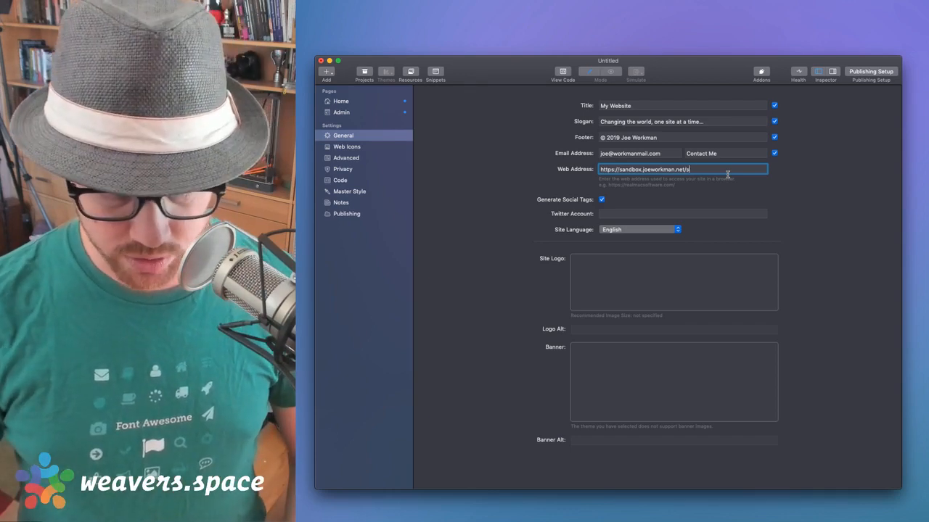
type("r/")
key("Tab")
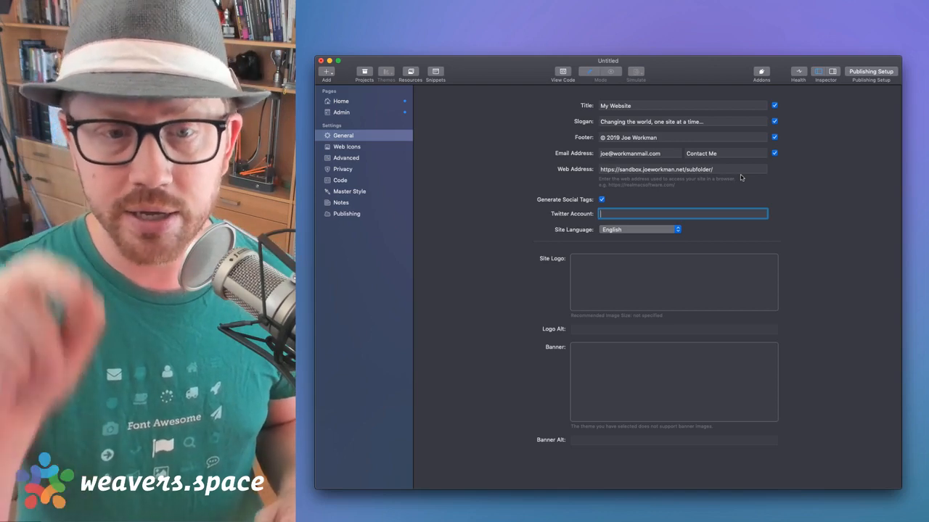
left_click(733, 173)
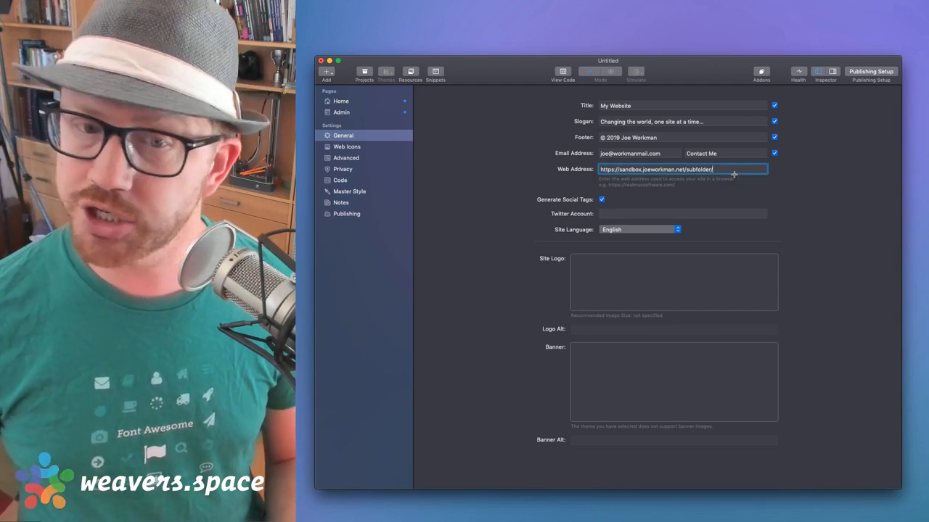
key("alt+shift+Left")
key("BackSpace")
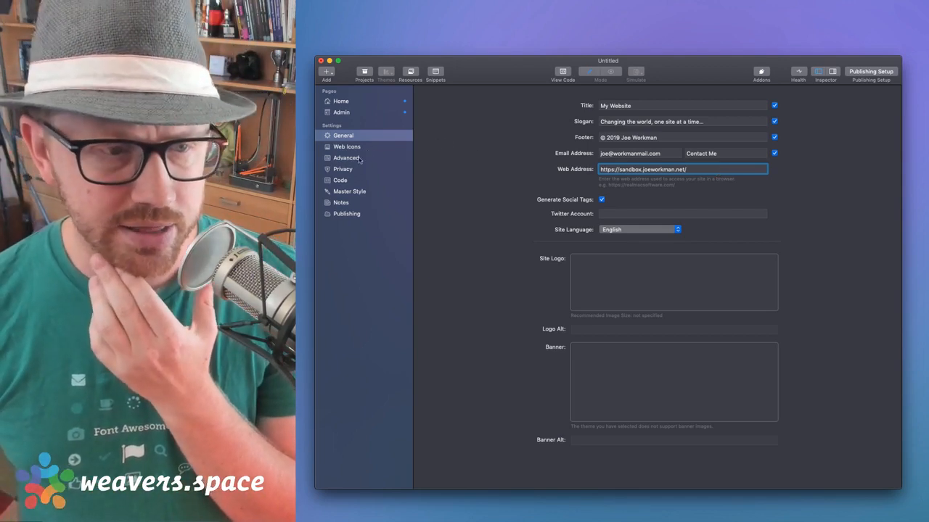
Manually add the saved SFTP bookmark as a publishing destination
left_click(346, 213)
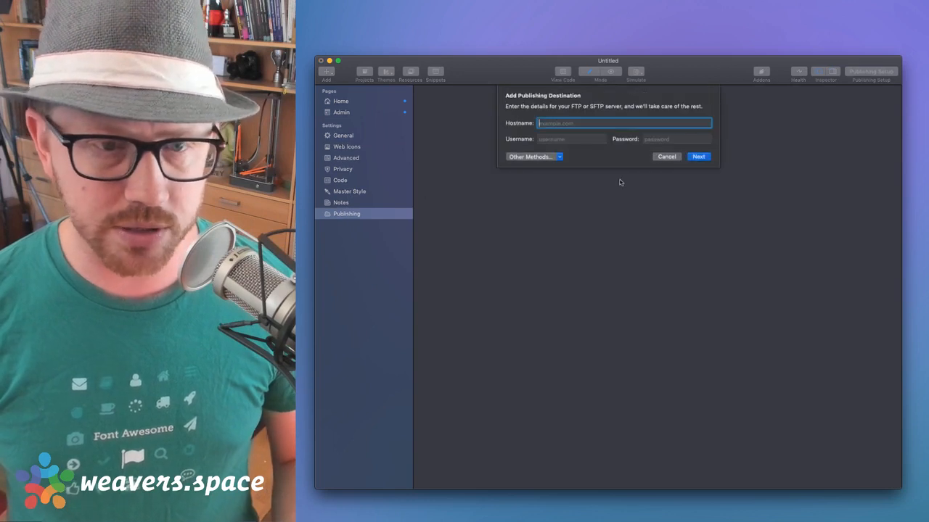
left_click(543, 159)
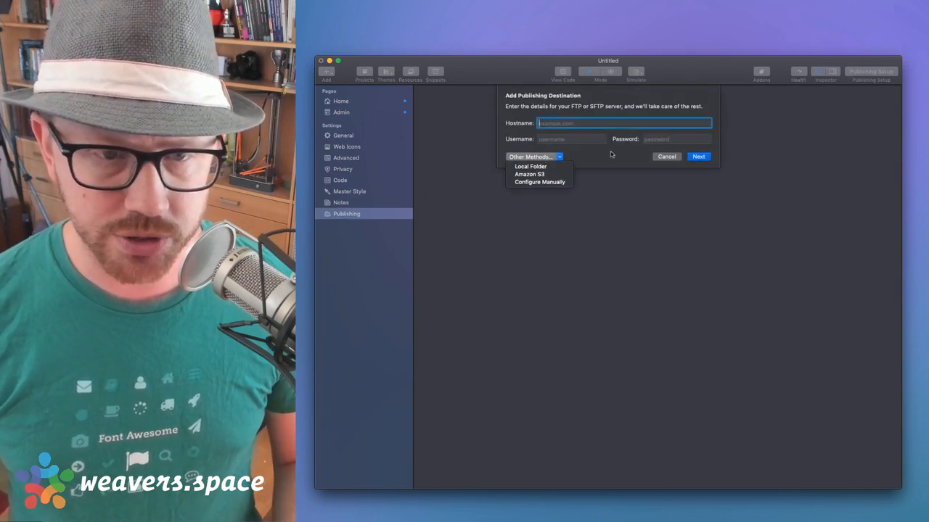
left_click(540, 181)
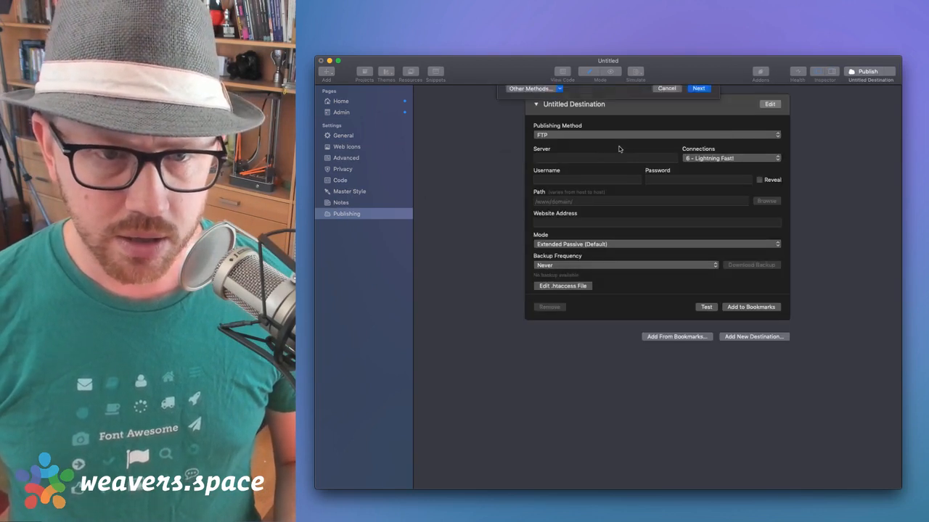
left_click(684, 336)
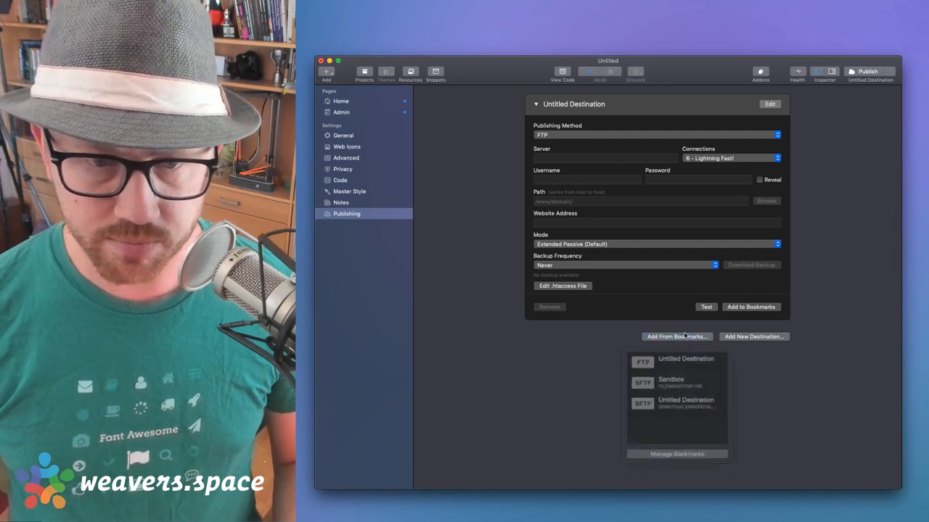
left_click(669, 401)
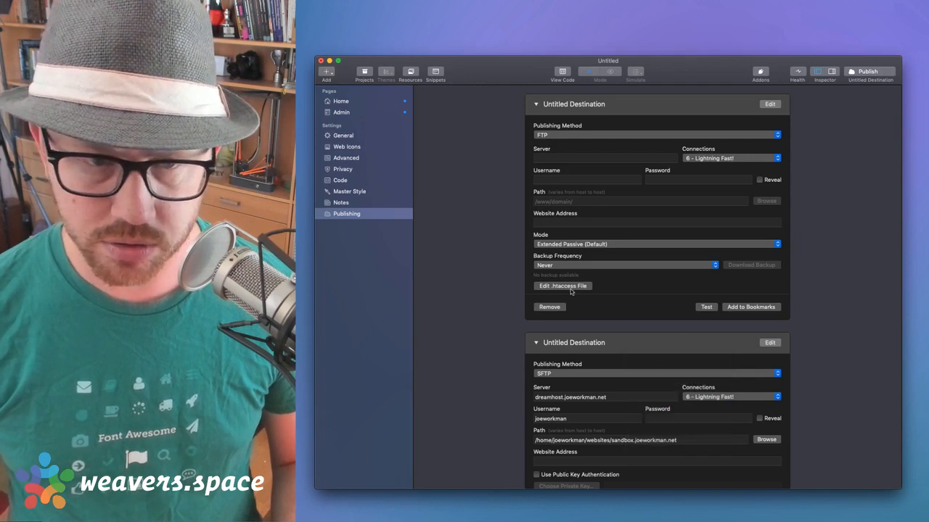
Remove the empty FTP destination, rename the SFTP one Sandbox, and pass its connection test
left_click(559, 306)
double_click(601, 103)
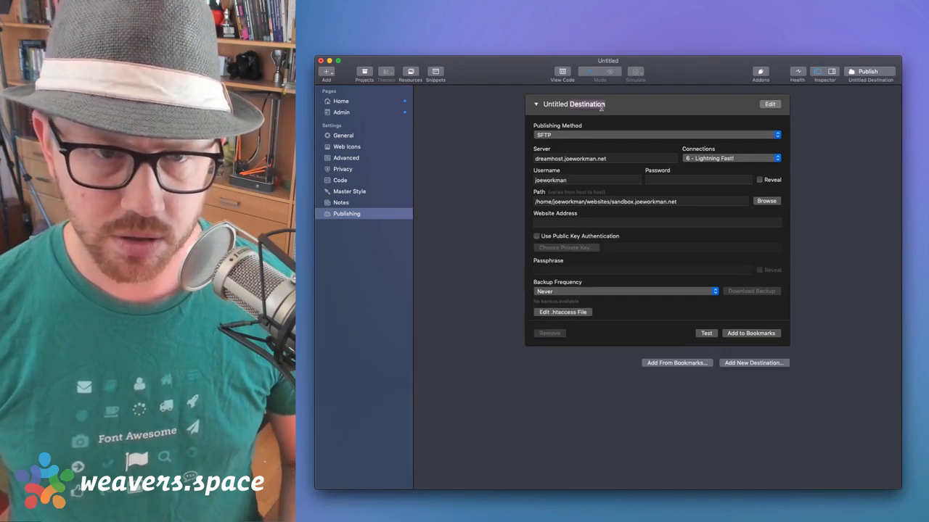
type("Sandbox")
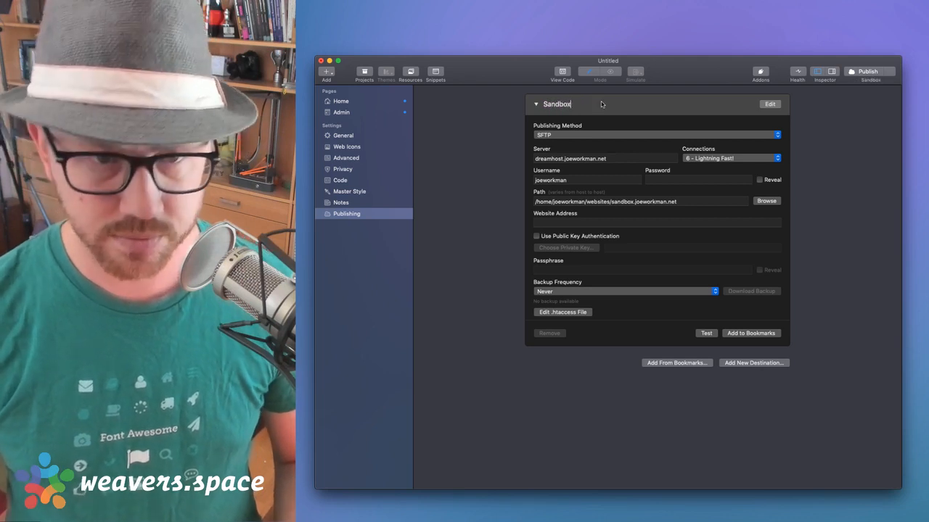
key("Tab")
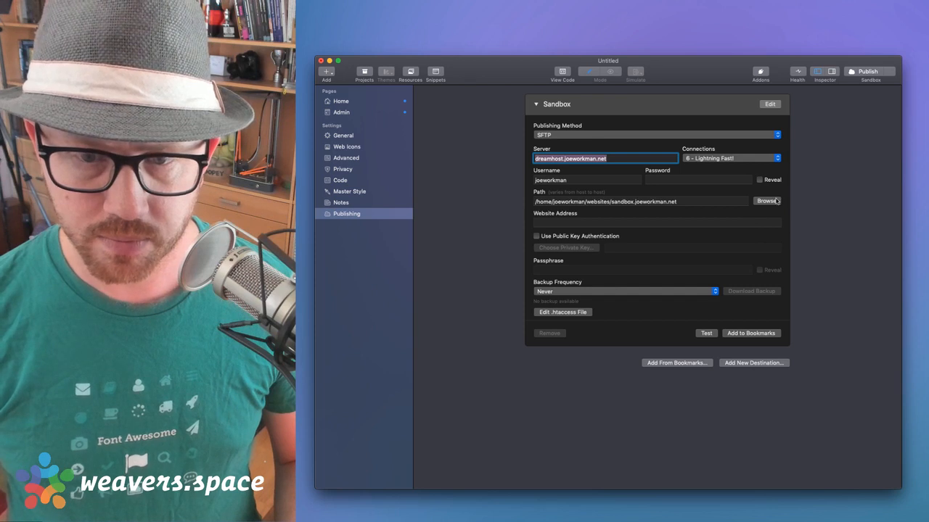
left_click(706, 333)
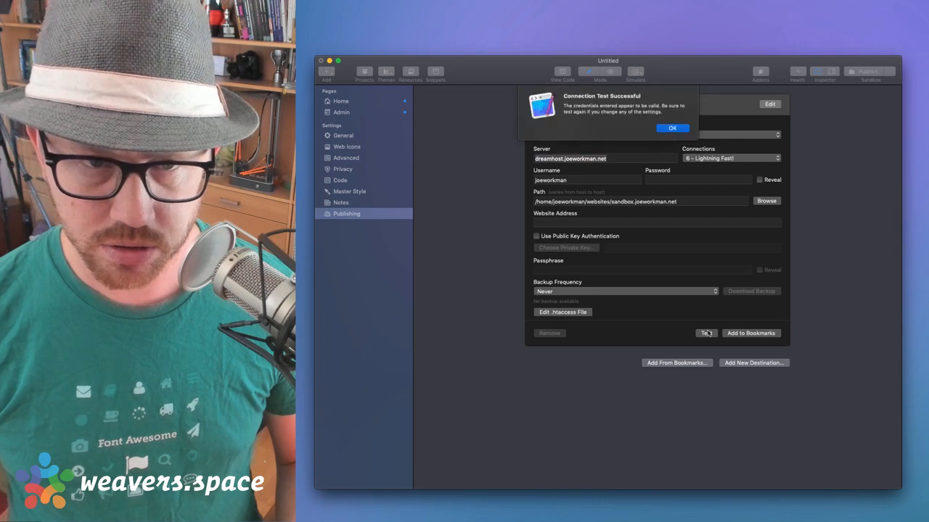
left_click(676, 131)
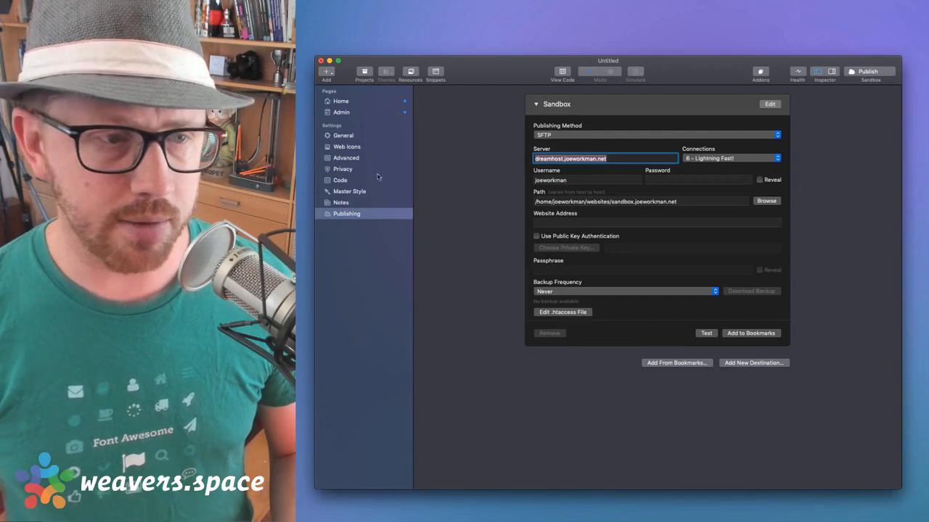
left_click(341, 138)
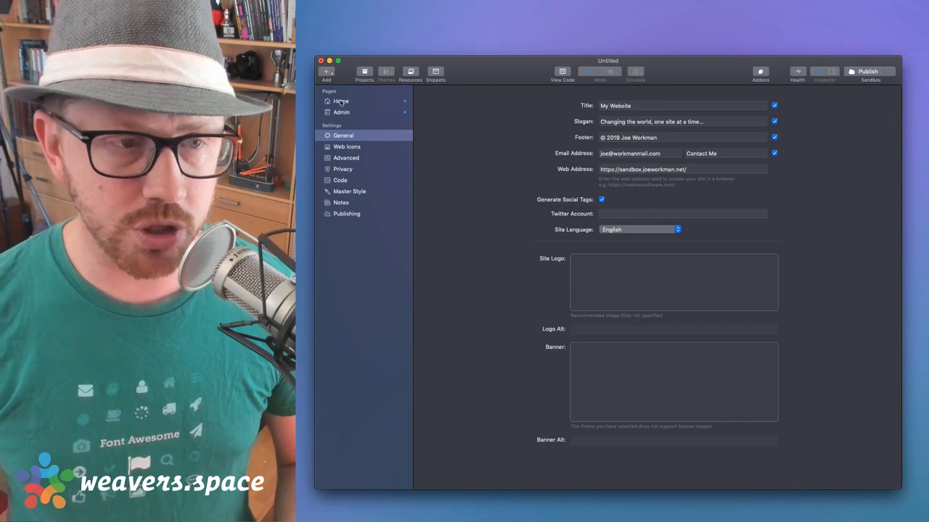
Switch from Home to the Admin page and show the Stacks Library
left_click(341, 102)
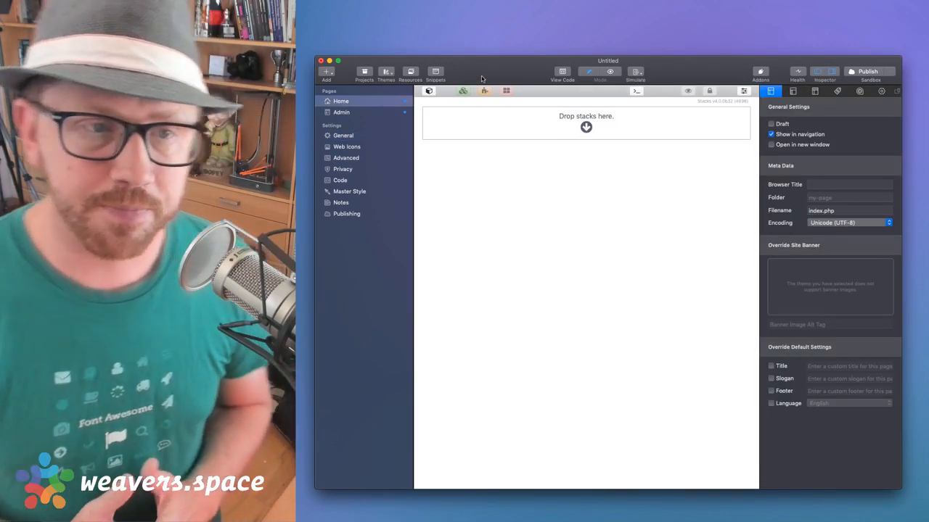
left_click(343, 112)
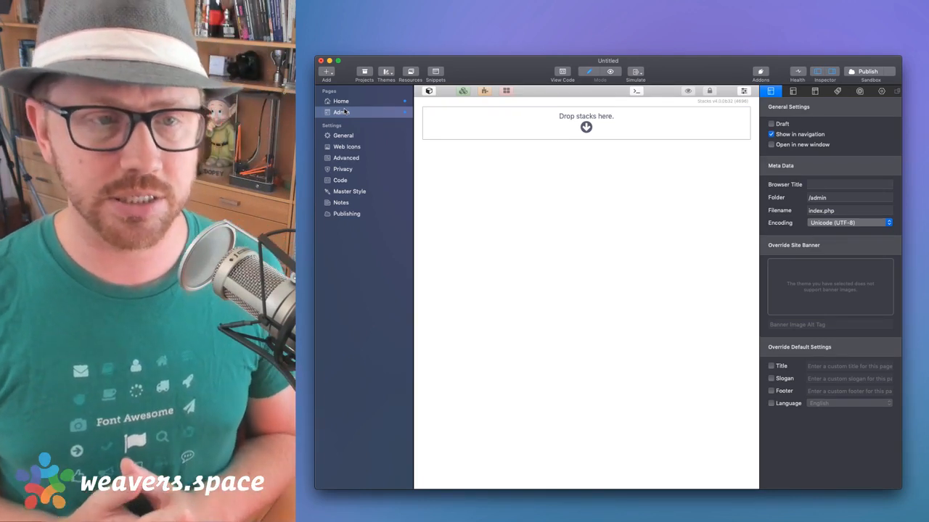
left_click(429, 90)
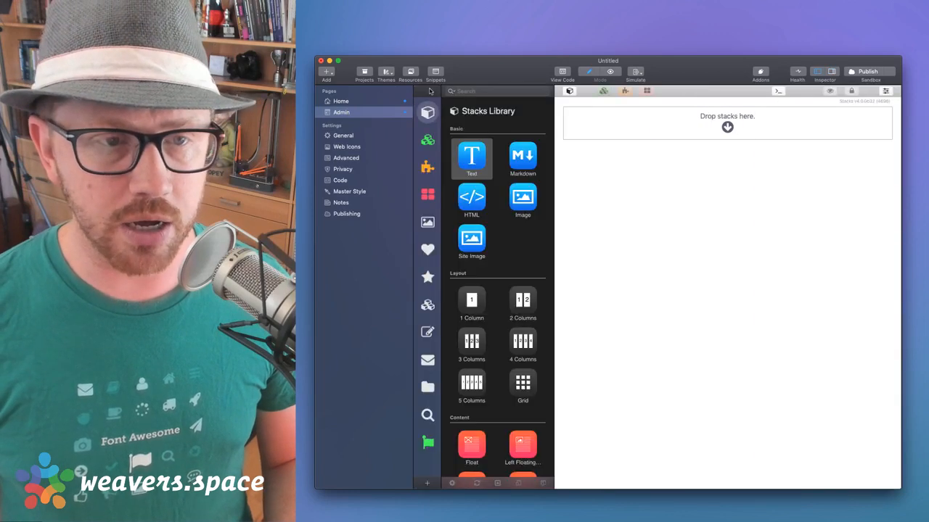
Put the Total CMS stacks into a new library group named Total
left_click(427, 333)
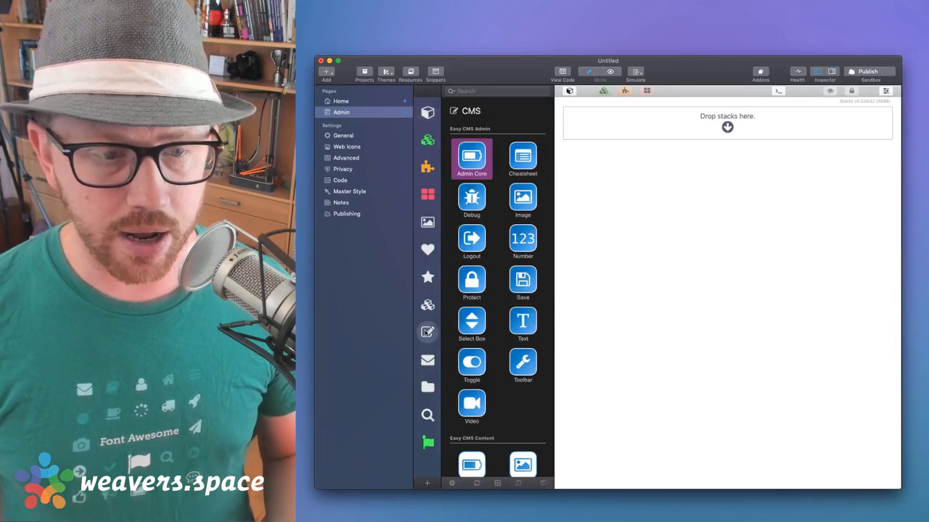
scroll(503, 245, "down", 5)
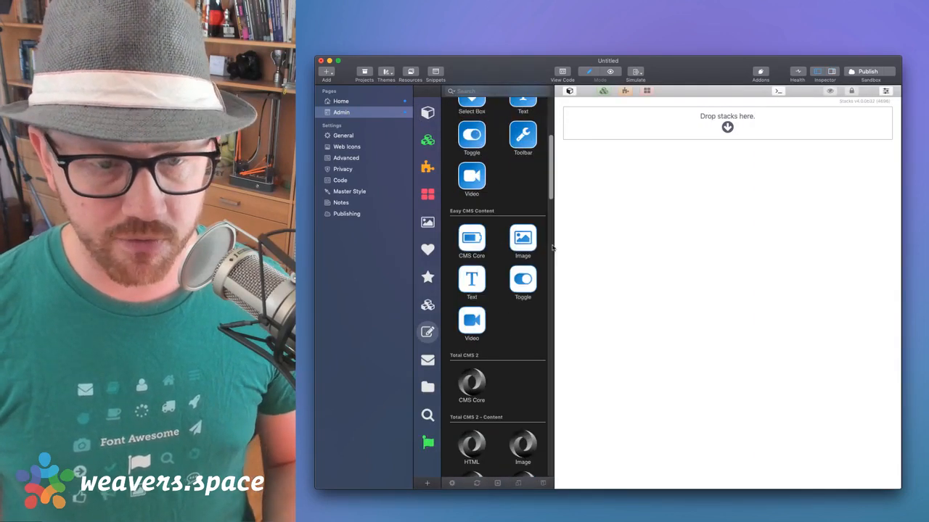
left_click_drag(557, 252, 586, 252)
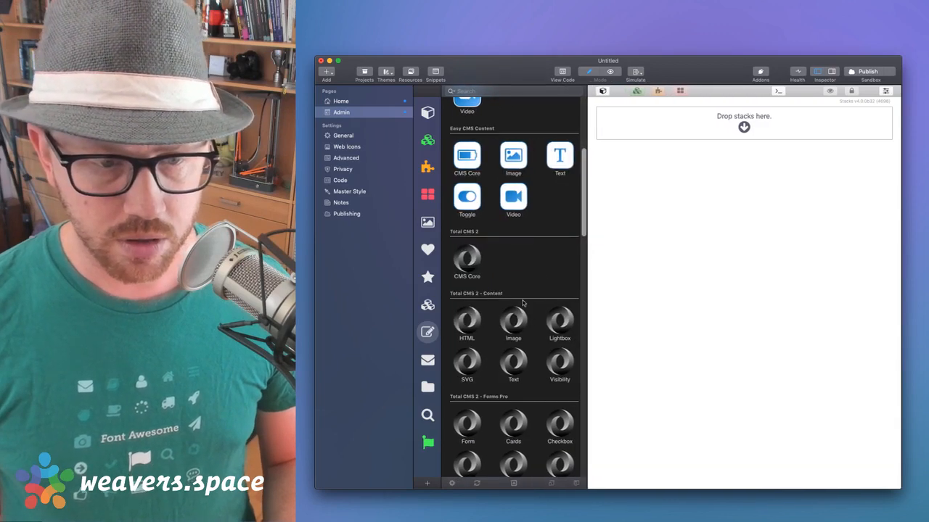
scroll(523, 304, "down", 5)
scroll(522, 304, "down", 8)
scroll(523, 303, "up", 3)
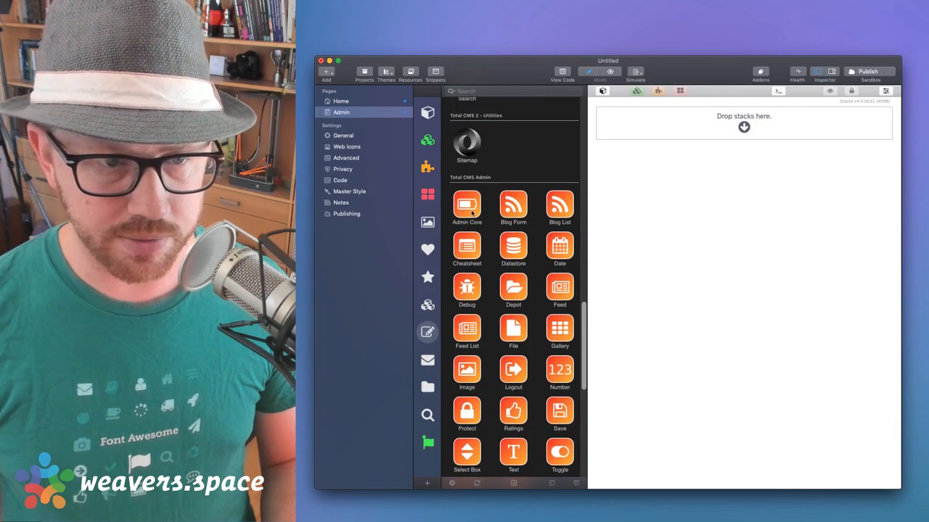
scroll(467, 206, "down", 10)
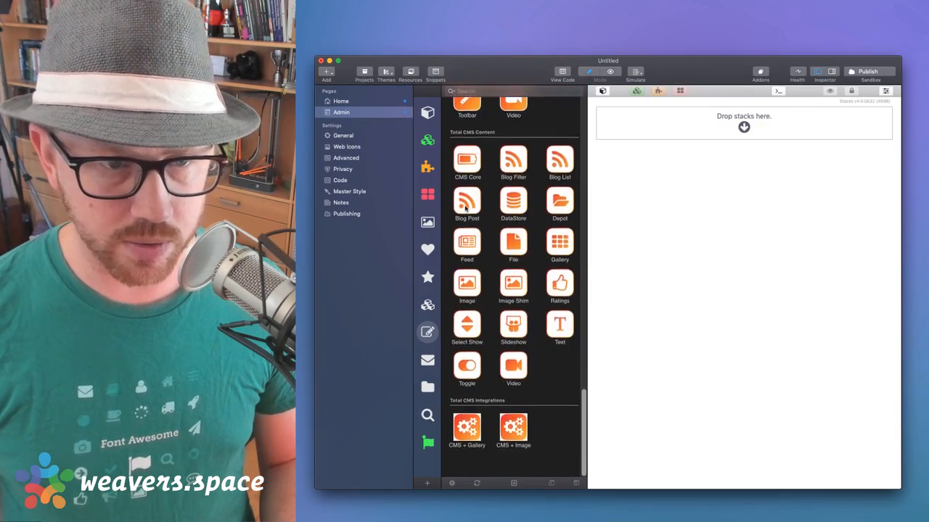
right_click(514, 370)
mouse_move(549, 405)
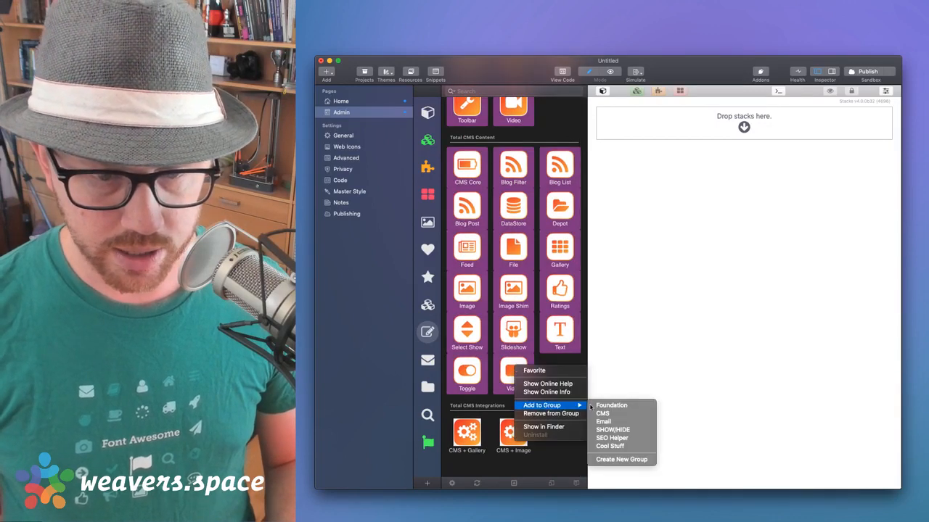
left_click(616, 460)
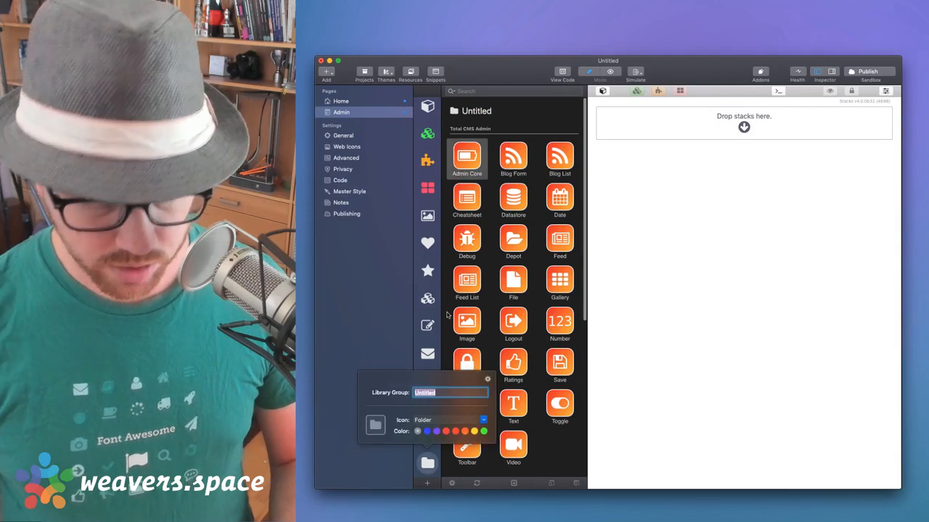
type("Total")
key("Return")
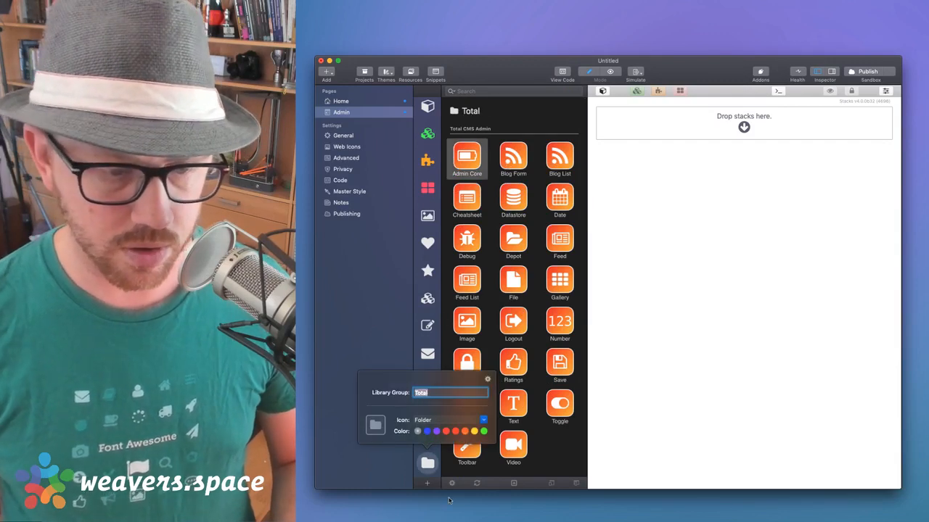
left_click(427, 462)
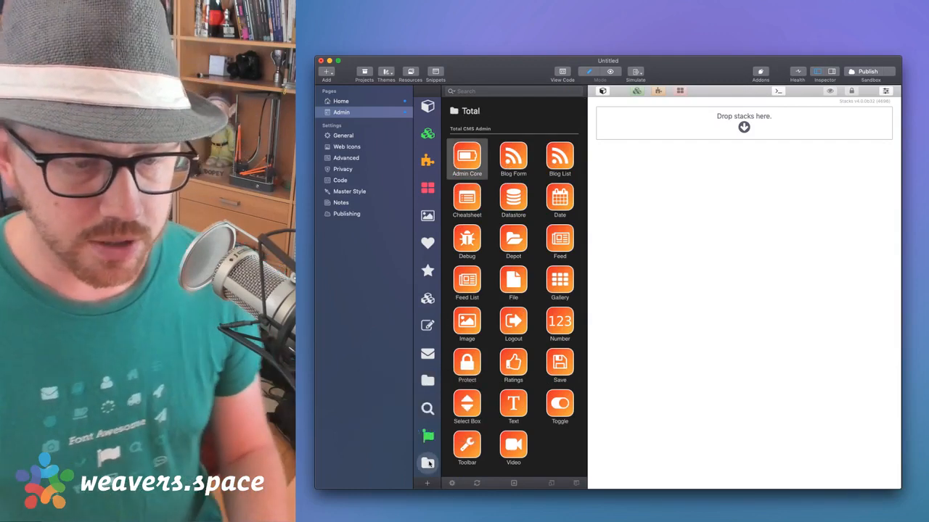
Review the Total group's settings and select its Admin Core stack
scroll(507, 272, "down", 8)
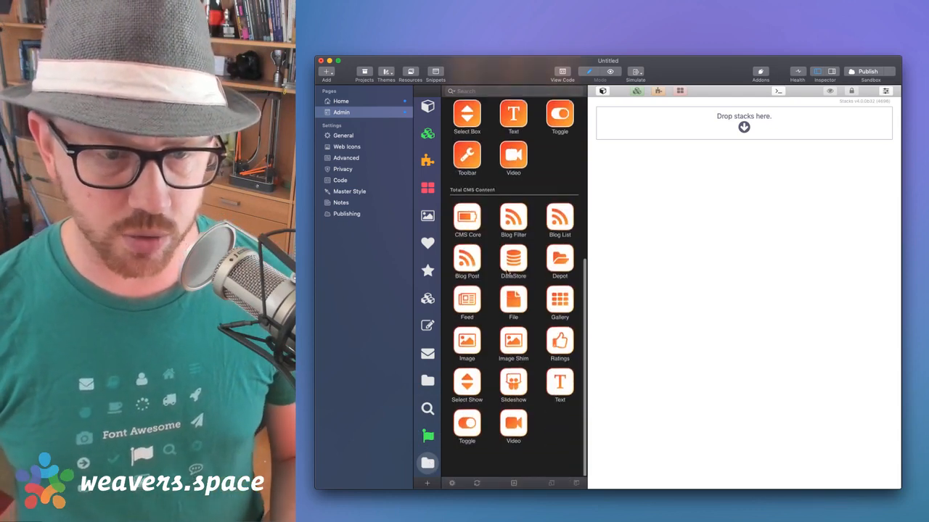
scroll(538, 148, "up", 8)
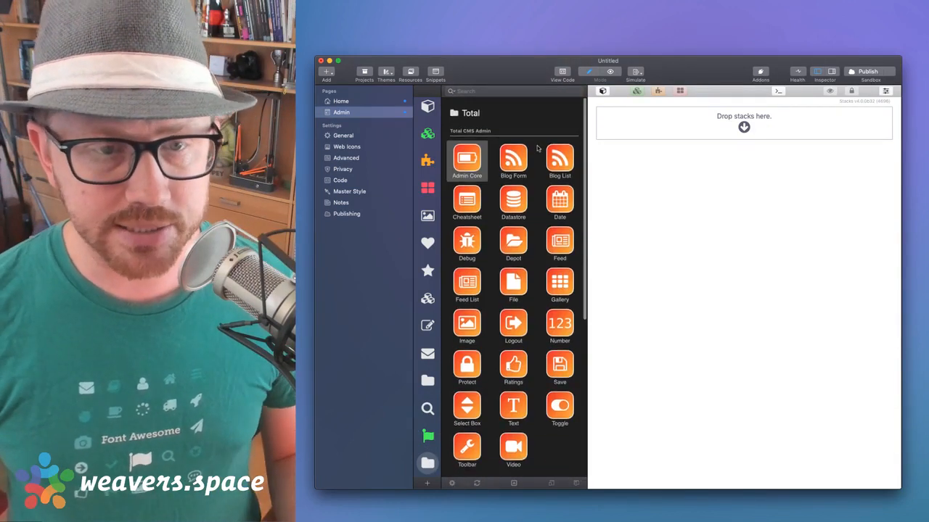
left_click(527, 116)
left_click(512, 148)
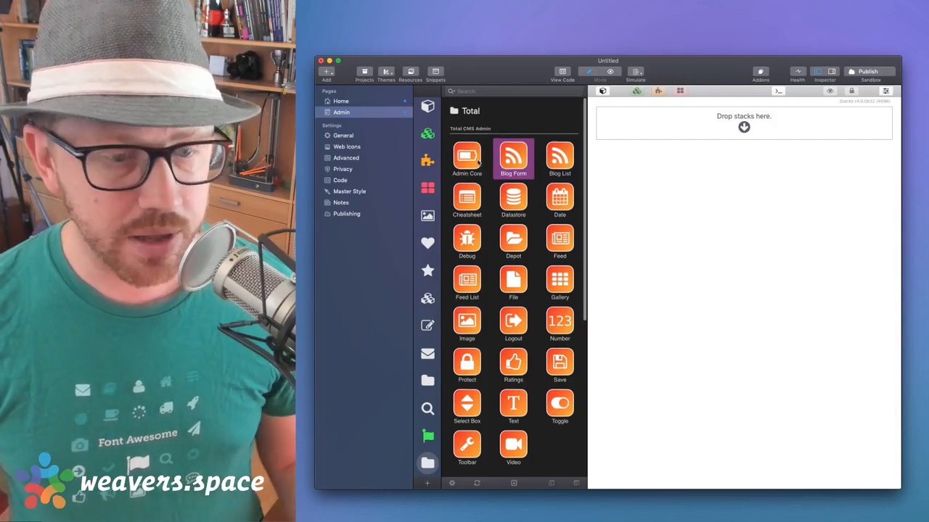
scroll(478, 145, "down", 8)
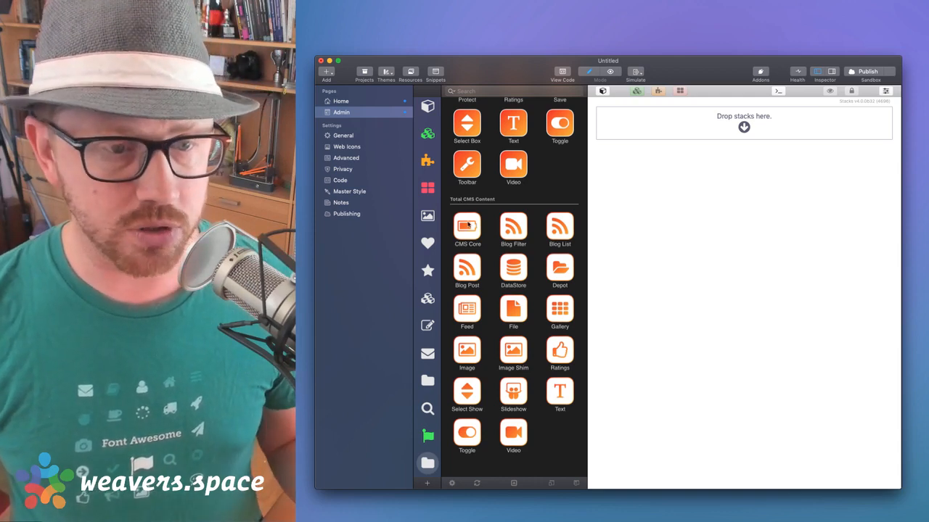
scroll(496, 211, "up", 10)
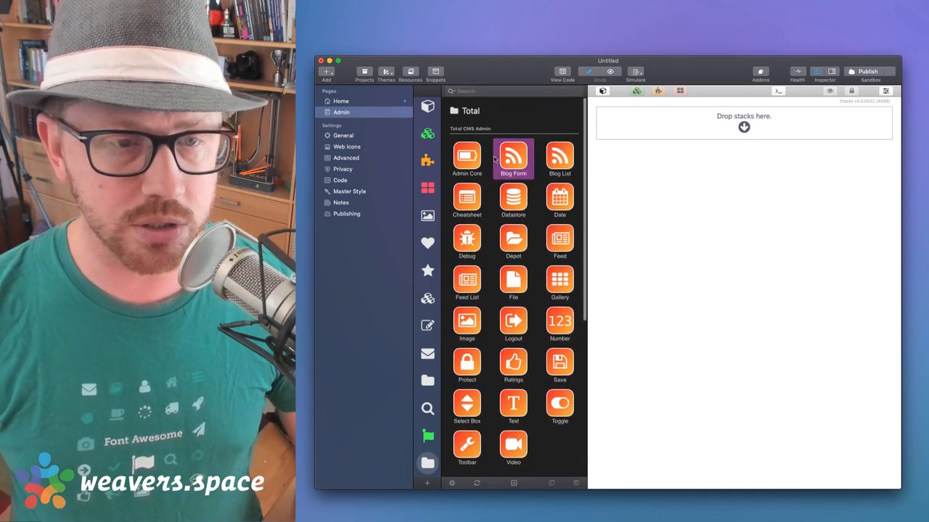
double_click(514, 109)
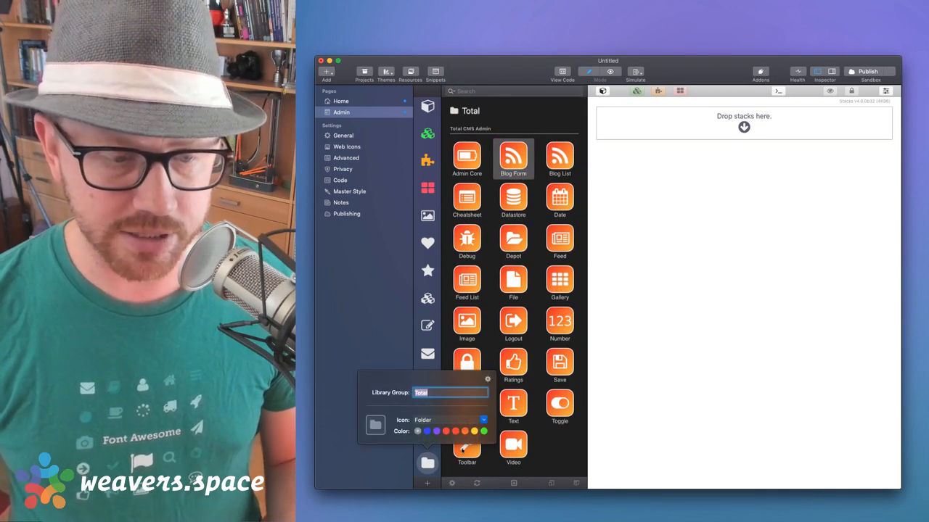
left_click(425, 462)
left_click(467, 446)
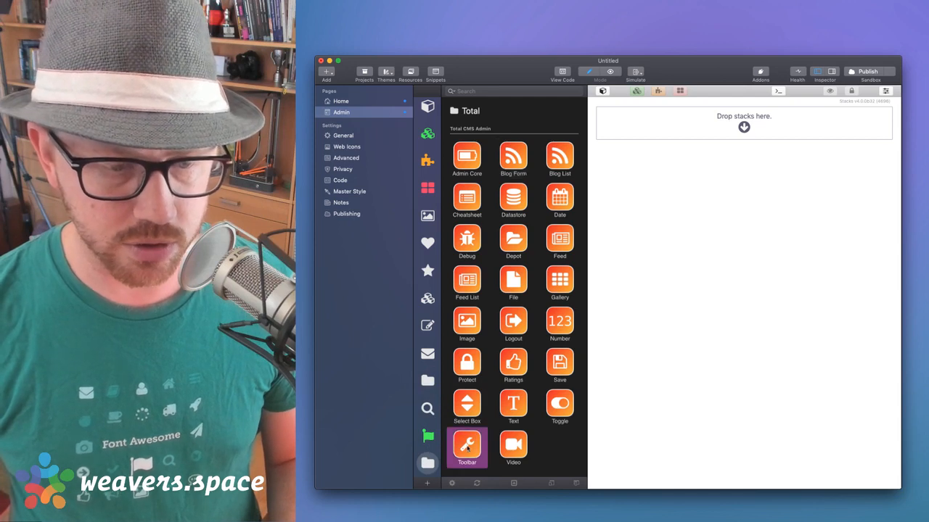
left_click(473, 164)
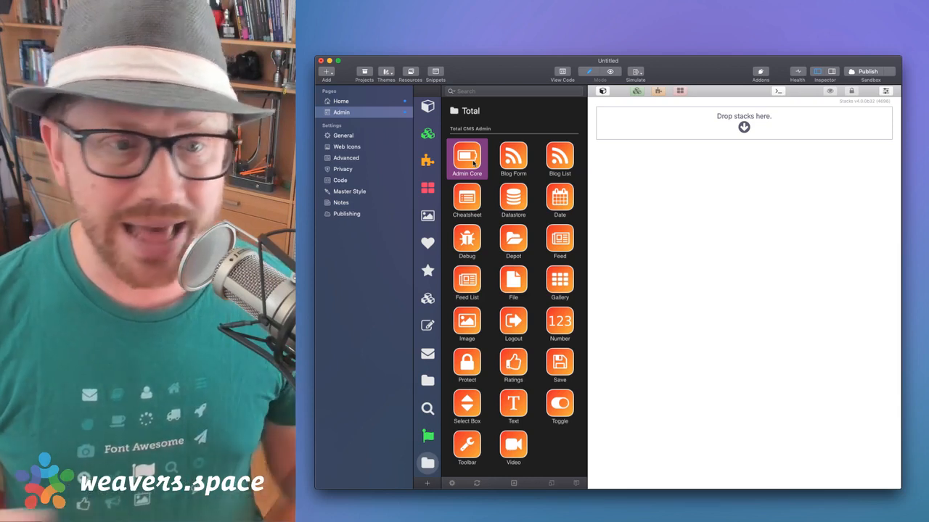
Place Admin Core on the Admin page, add CMS Core above it, and show CMS Core's settings
left_click_drag(473, 164, 641, 143)
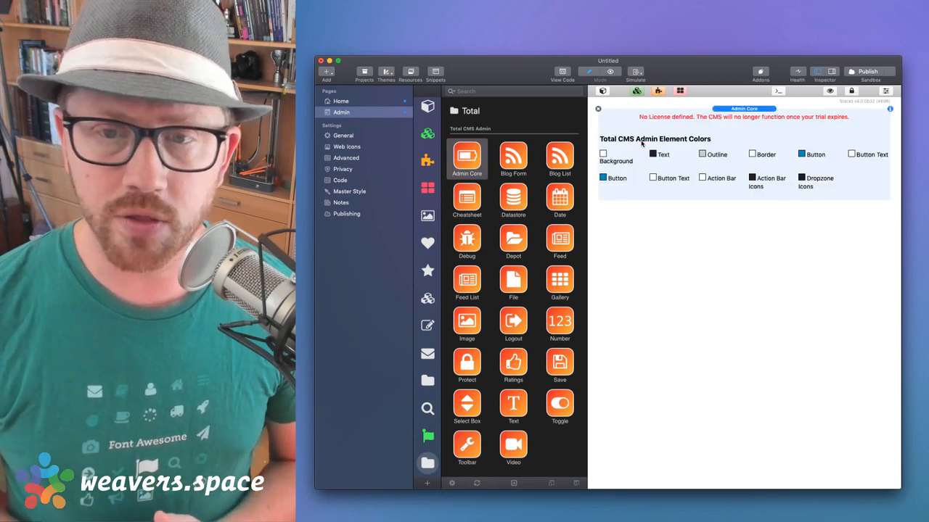
scroll(547, 247, "down", 8)
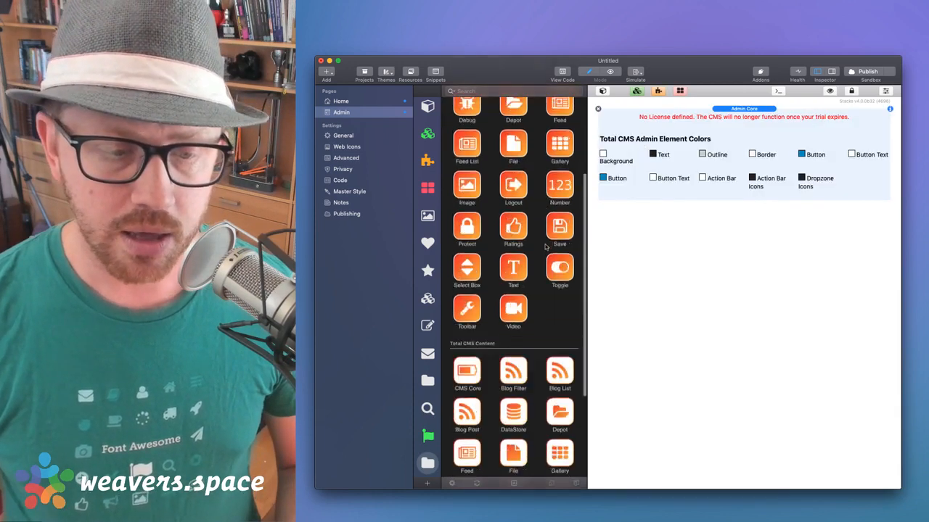
left_click(470, 229)
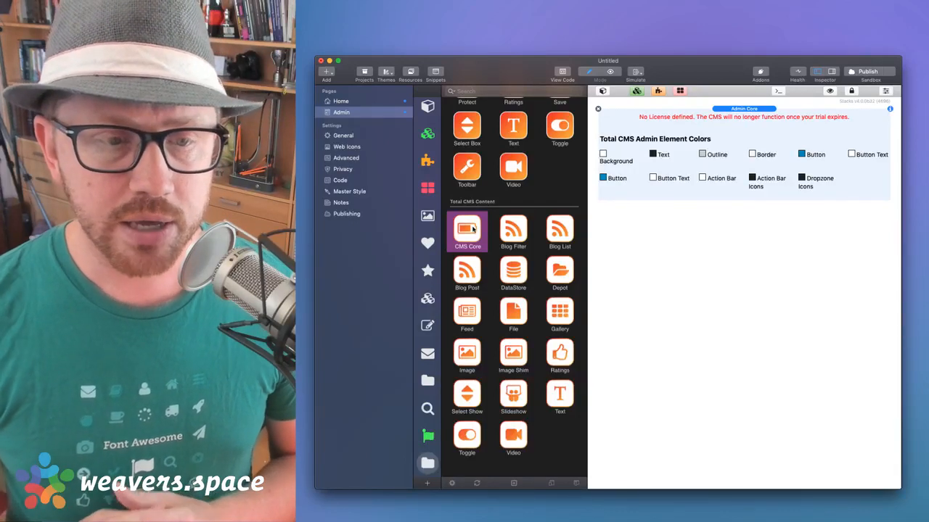
left_click_drag(472, 229, 737, 122)
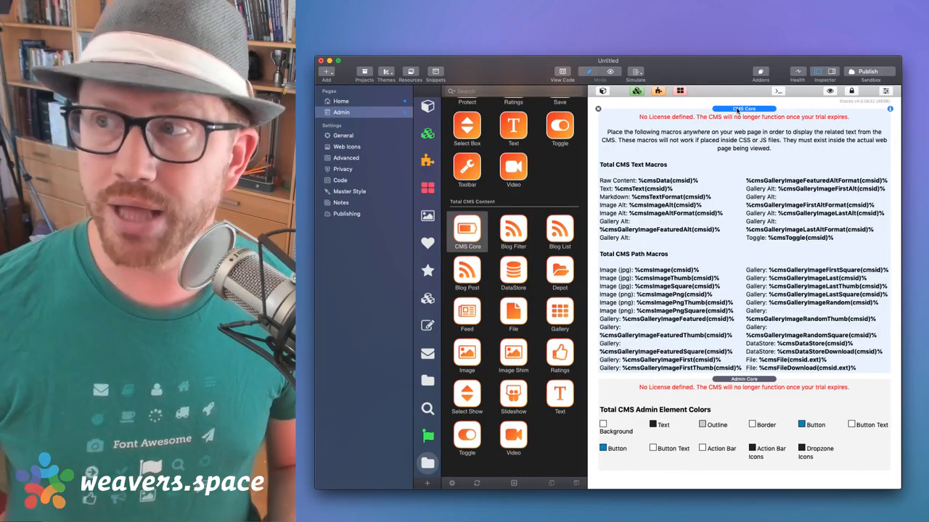
double_click(738, 110)
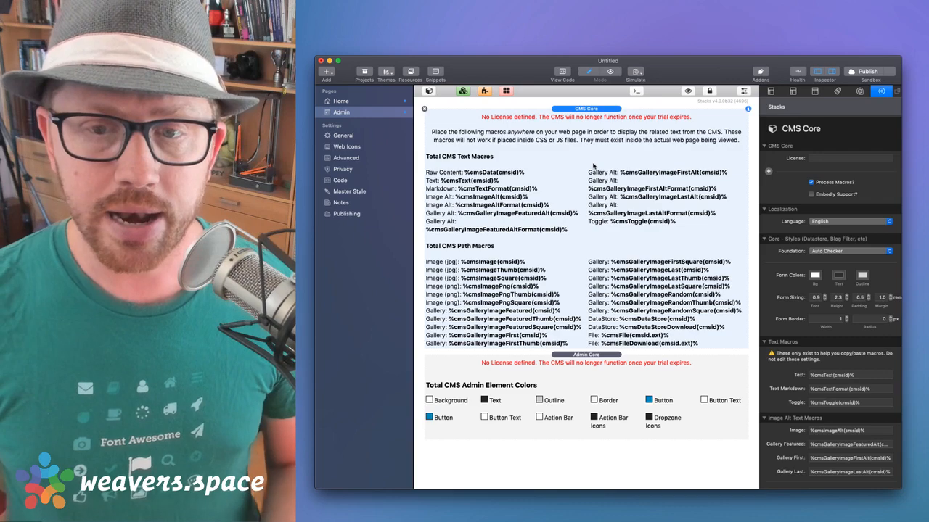
Enter the license key in the CMS Core stack's License field
left_click(832, 158)
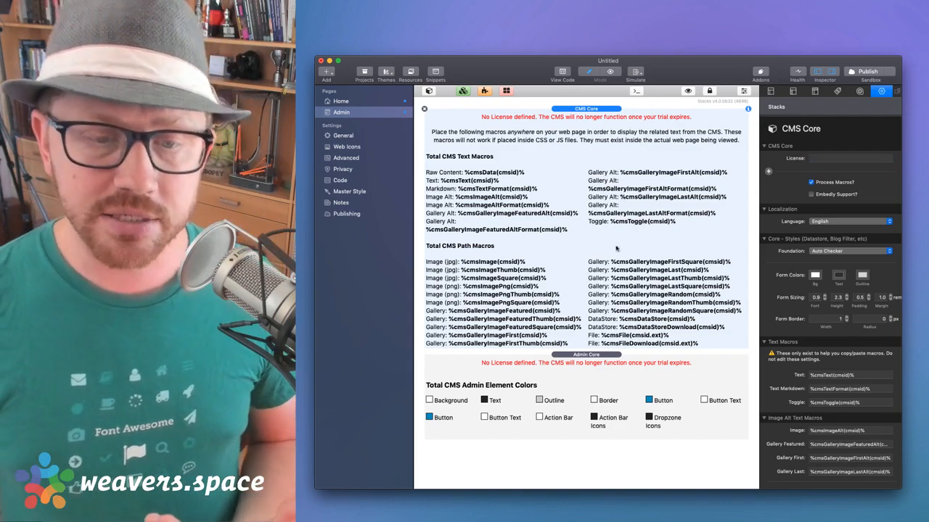
left_click(601, 367)
left_click(612, 185)
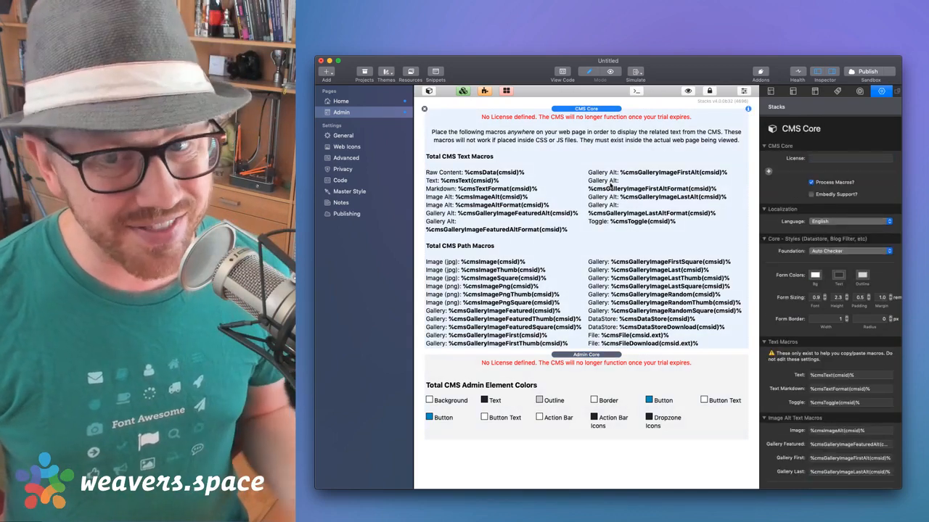
left_click(828, 161)
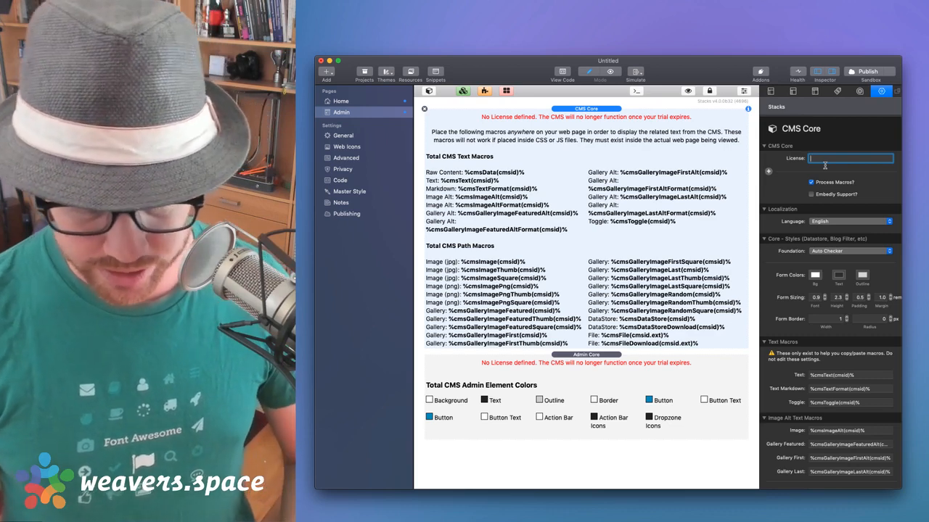
type(":cmspassport")
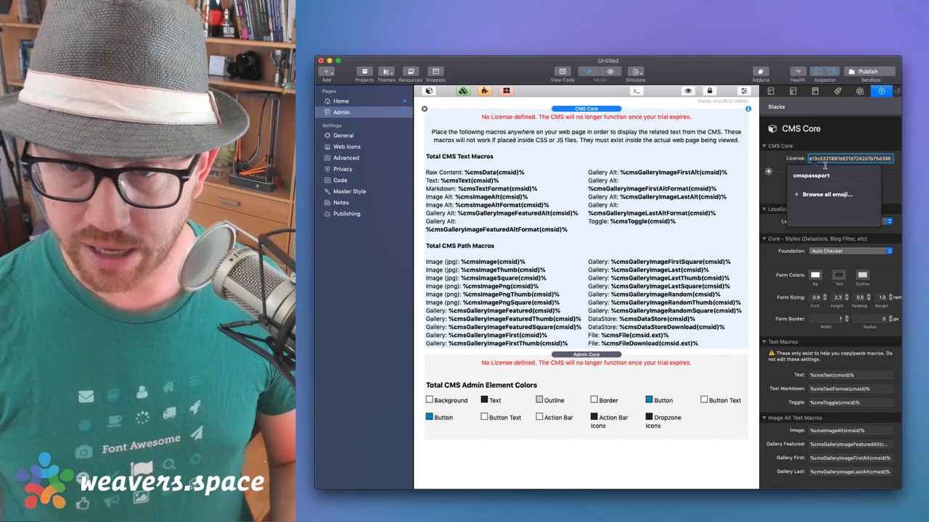
key("Tab")
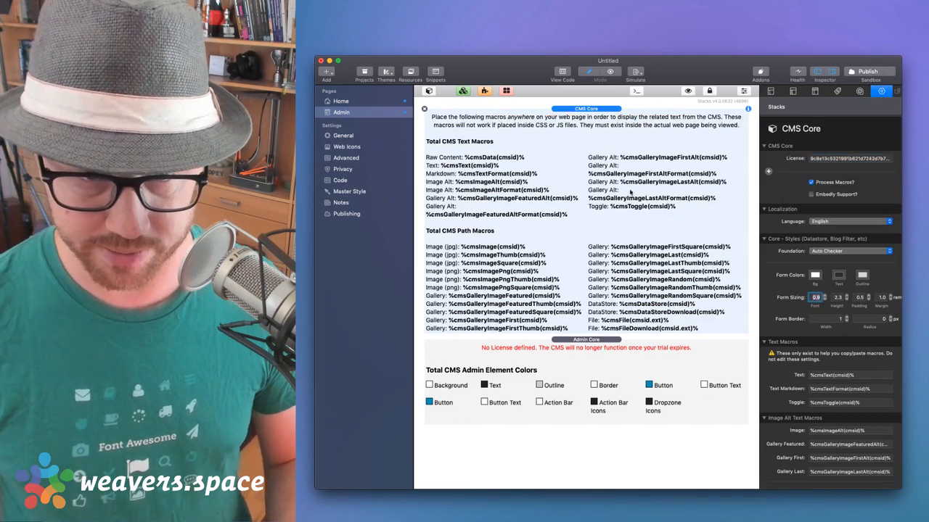
Enter the license key in Admin Core's License field and recheck both stacks
left_click(624, 352)
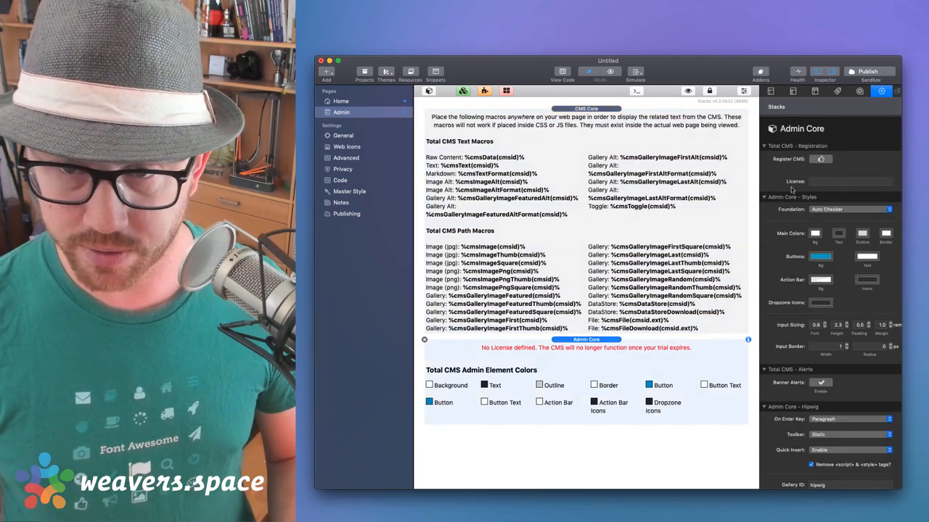
left_click(827, 184)
type(":cmsp")
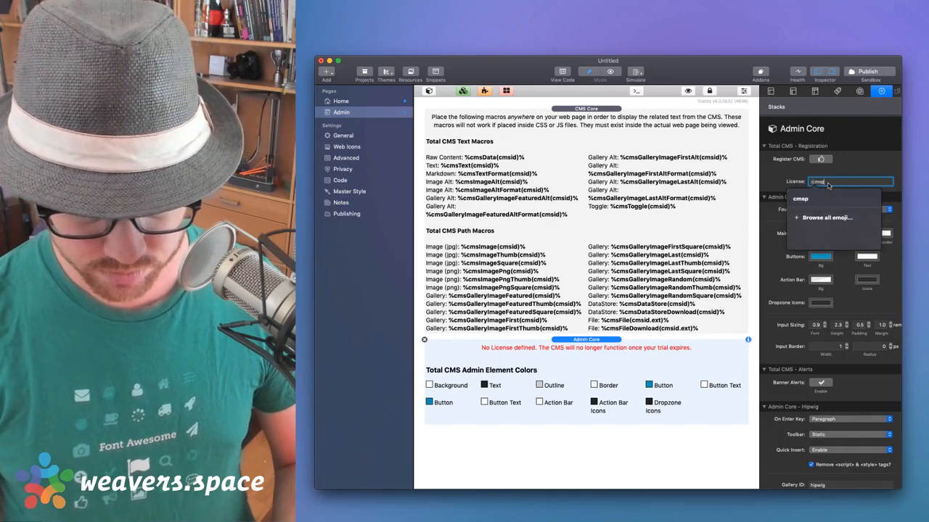
type("assport")
key("Tab")
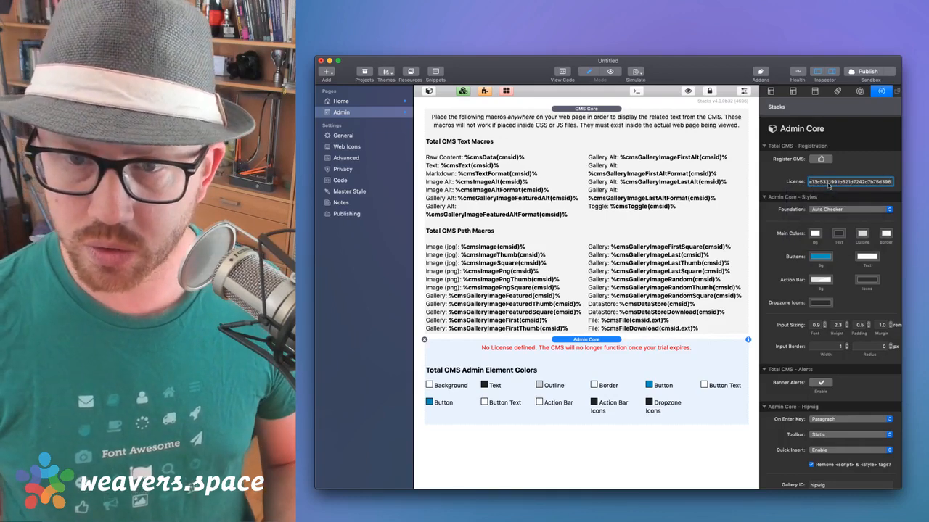
left_click(628, 280)
left_click(615, 363)
left_click(632, 218)
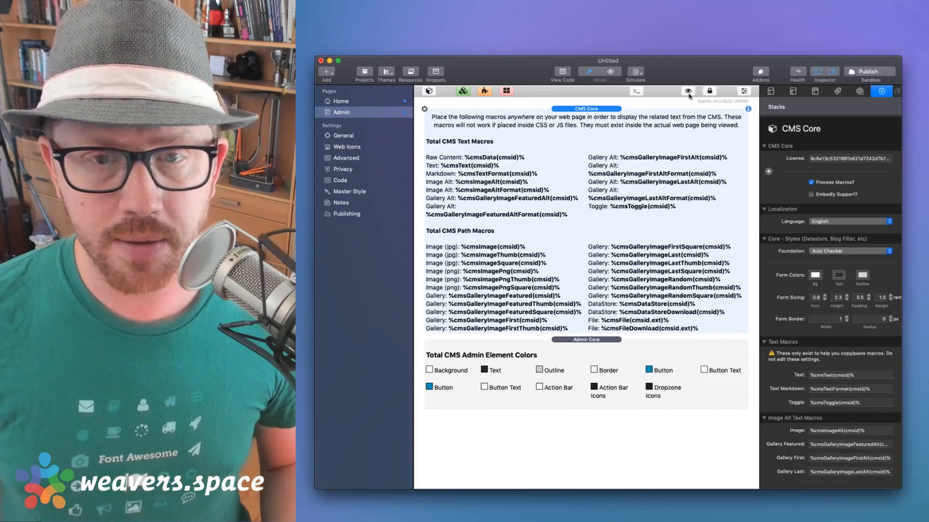
Hide the CMS Core macro listing and Admin Core's element colors on the canvas
left_click(688, 91)
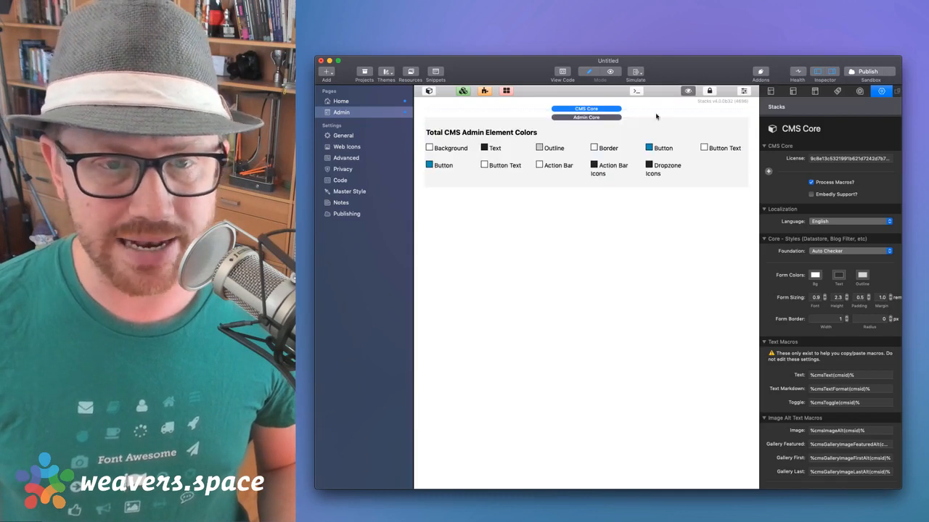
left_click(656, 116)
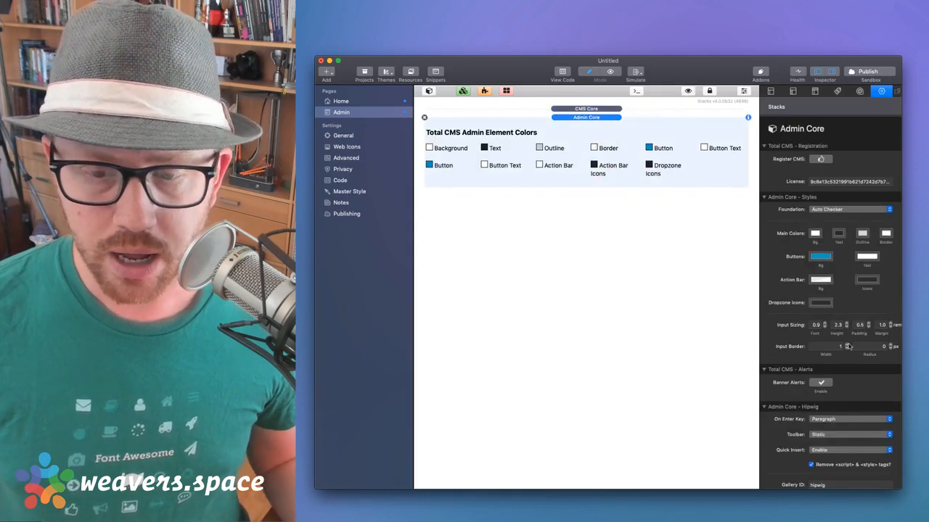
scroll(857, 340, "down", 10)
scroll(849, 347, "up", 10)
scroll(849, 347, "down", 5)
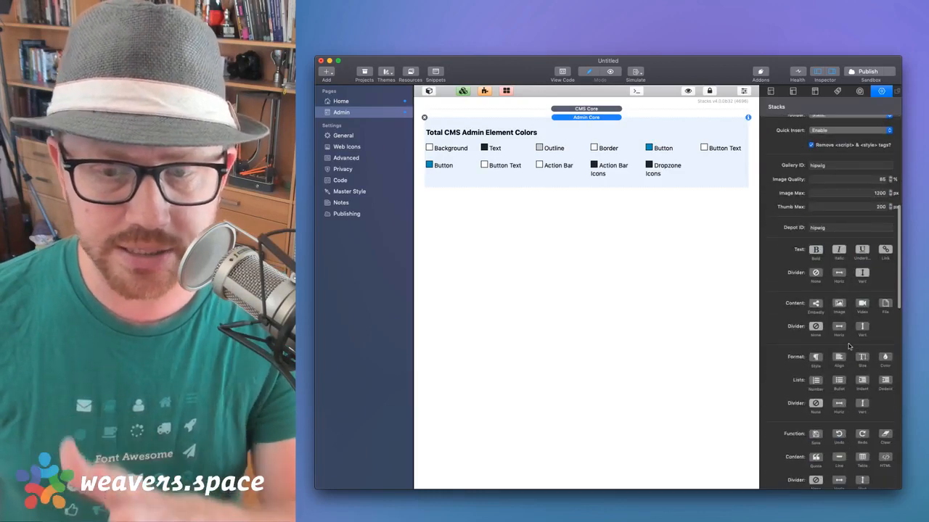
scroll(849, 347, "up", 5)
scroll(847, 347, "down", 1)
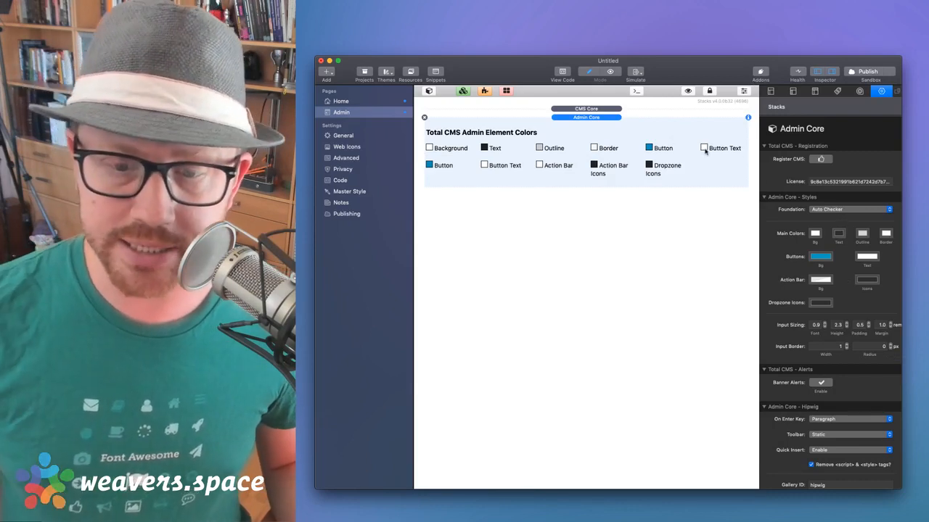
scroll(801, 320, "down", 10)
scroll(799, 159, "up", 10)
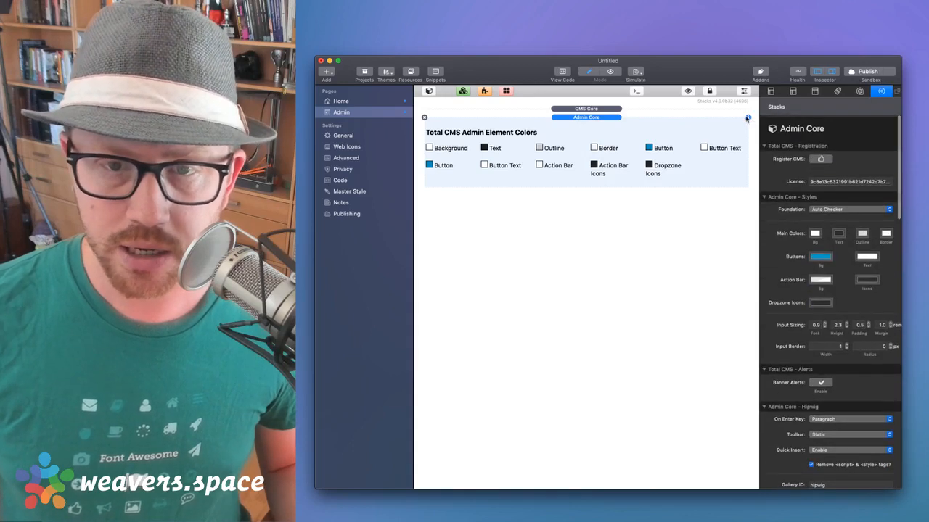
left_click(688, 91)
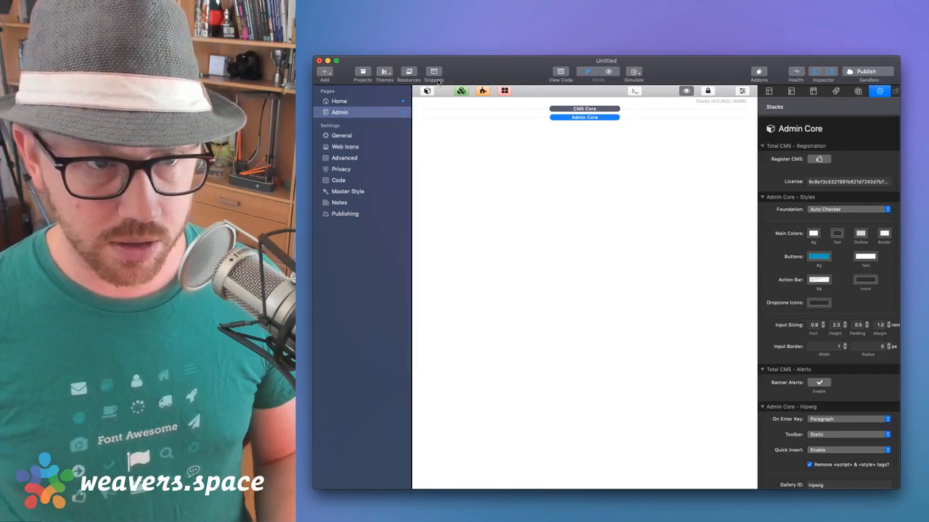
Drag the Total CMS Admin Text stack from the library onto the page below Admin Core
left_click(426, 91)
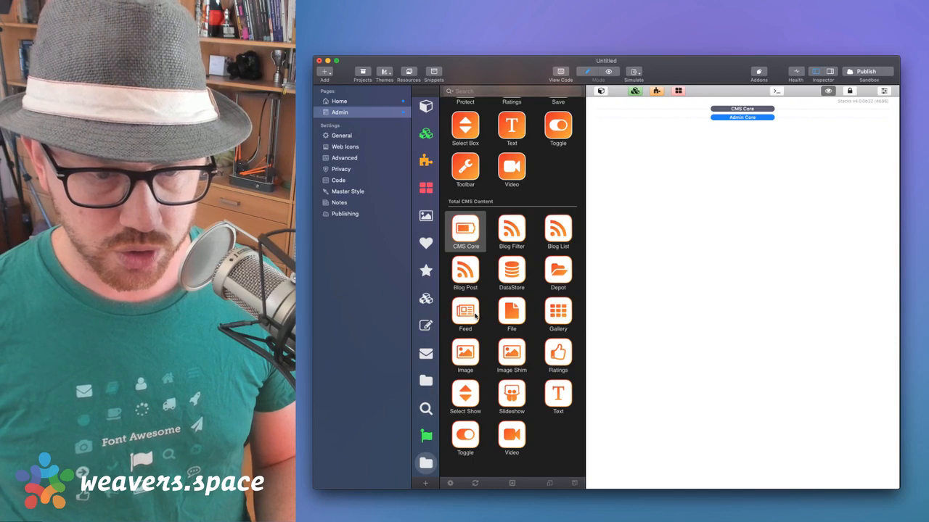
scroll(516, 284, "up", 5)
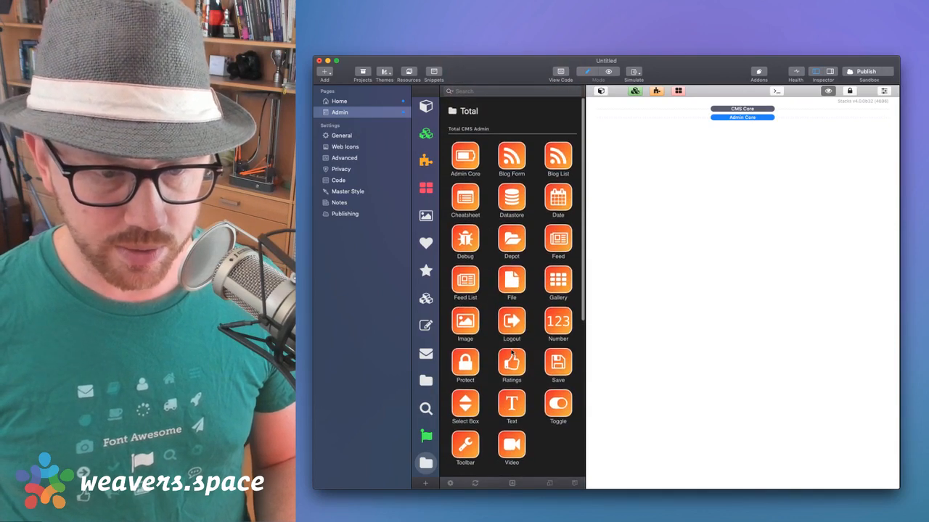
left_click(512, 399)
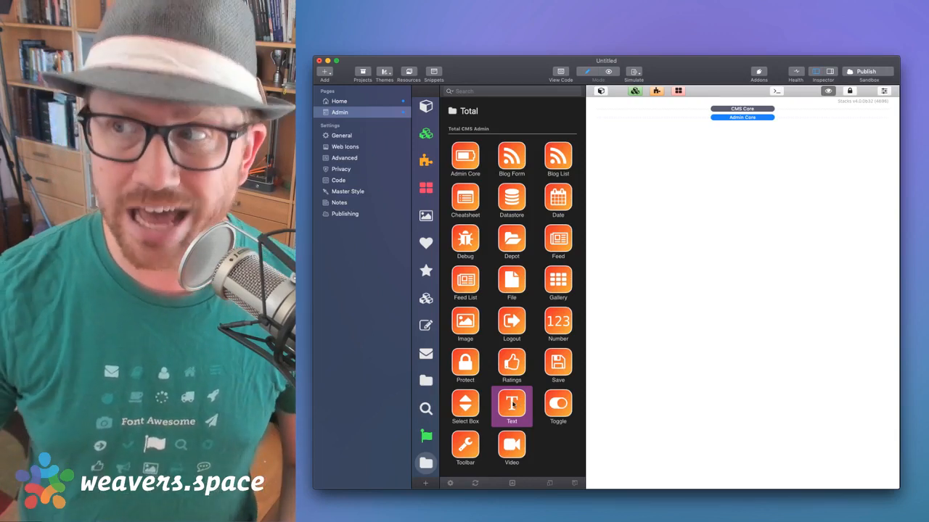
left_click_drag(512, 404, 751, 254)
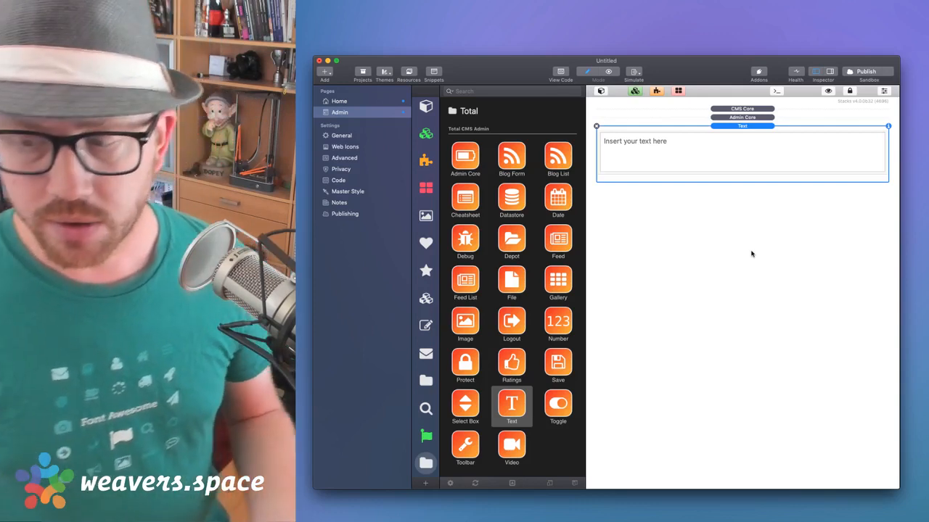
key("space")
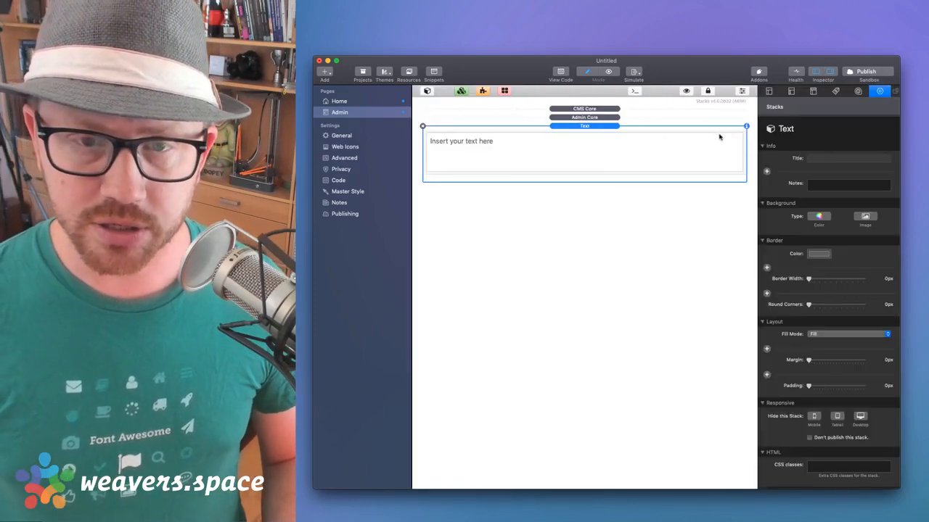
Change the Text stack's CMS ID from totalcms to livestream, leaving Hipwig Editor selected
scroll(775, 231, "down", 5)
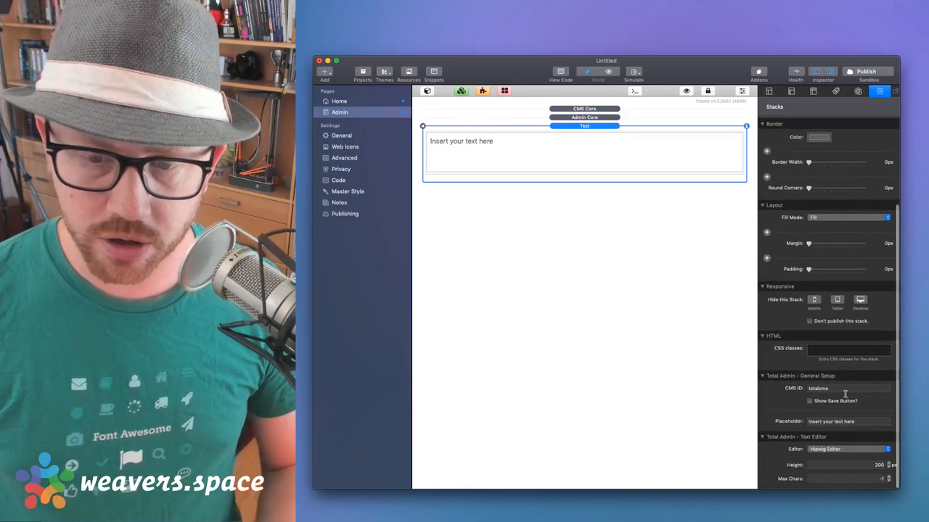
left_click(844, 391)
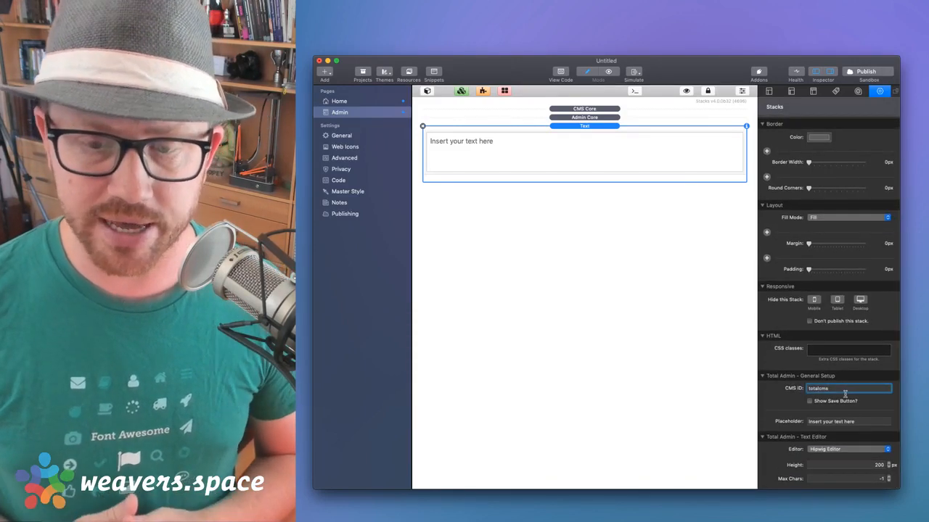
key("BackSpace")
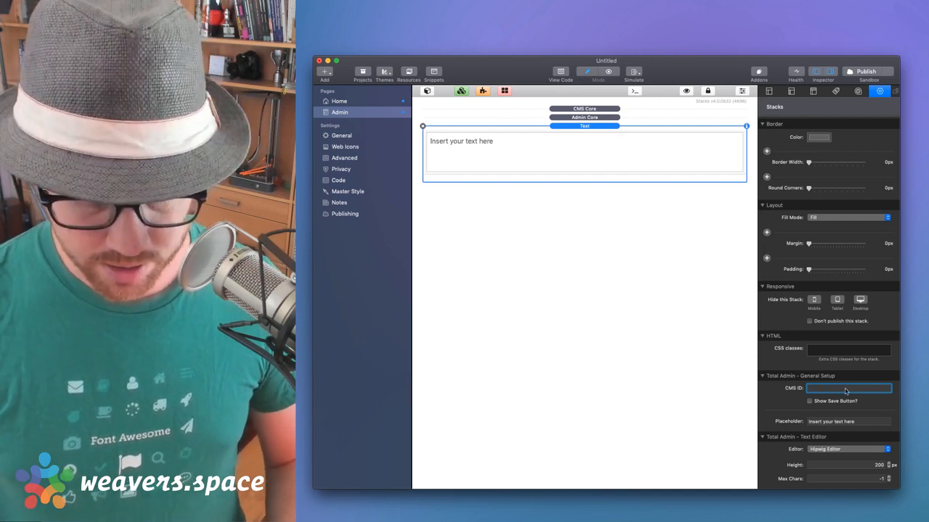
type("livestream")
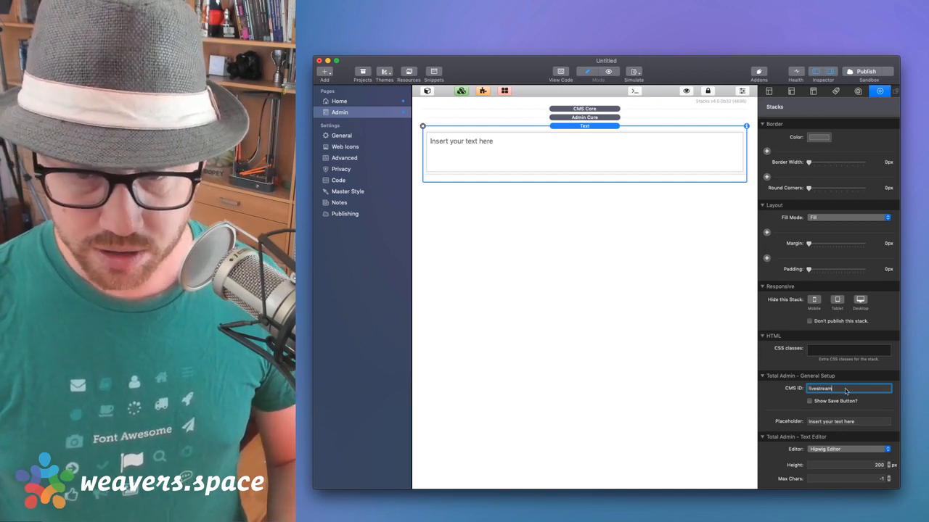
key("Tab")
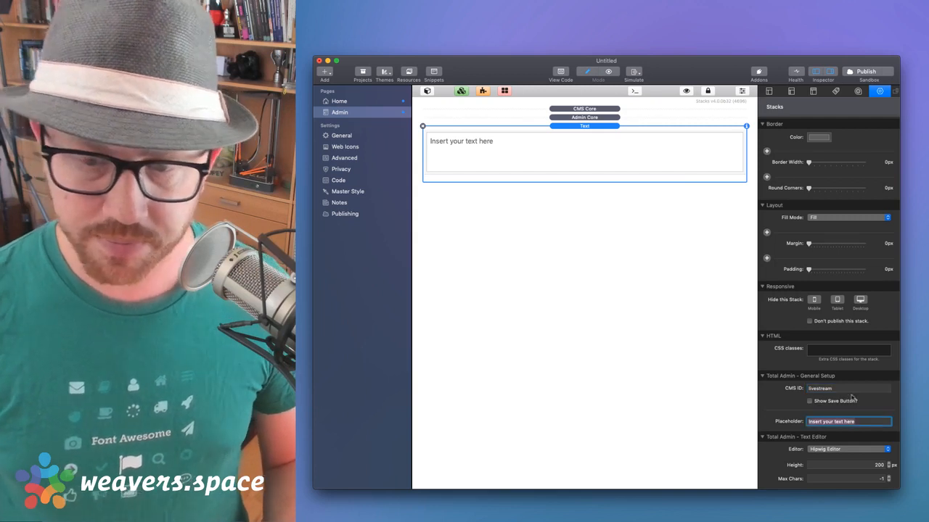
left_click(843, 389)
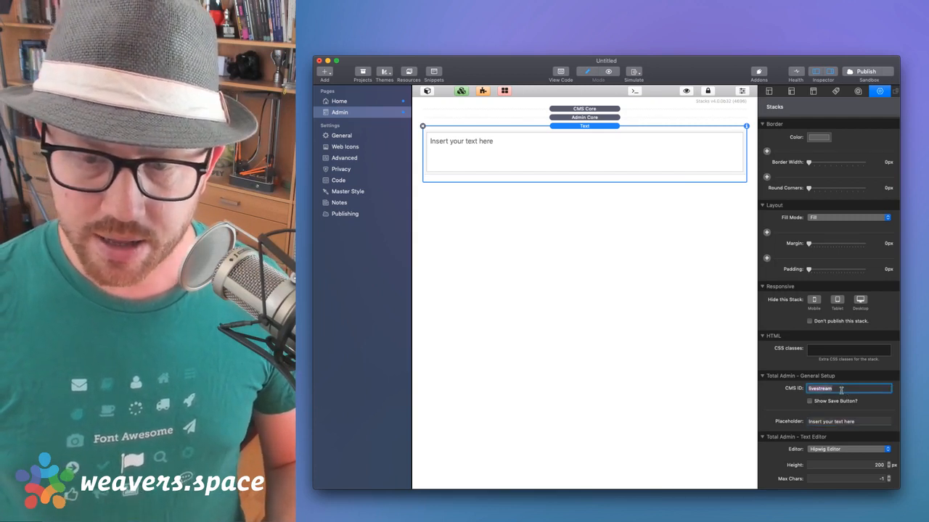
left_click(840, 424)
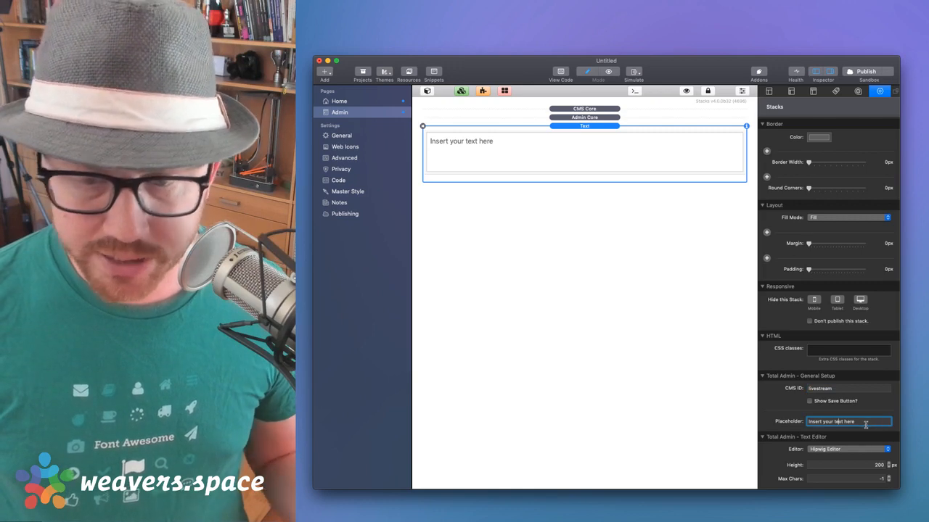
scroll(862, 426, "down", 1)
scroll(862, 427, "up", 1)
left_click(848, 449)
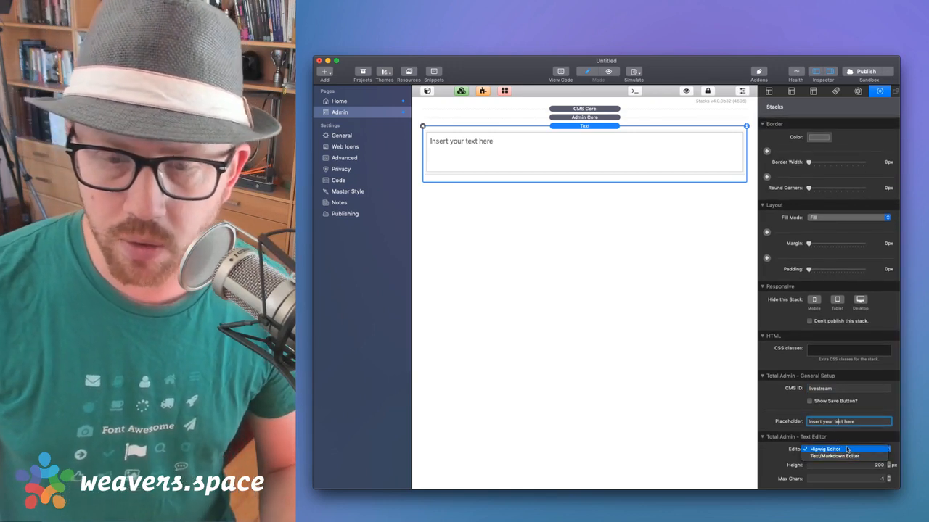
left_click(847, 449)
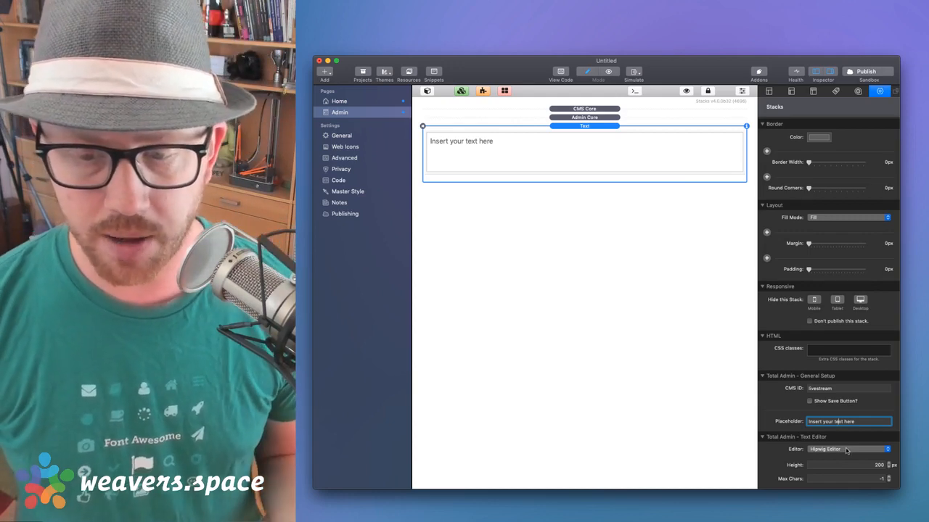
scroll(846, 451, "down", 2)
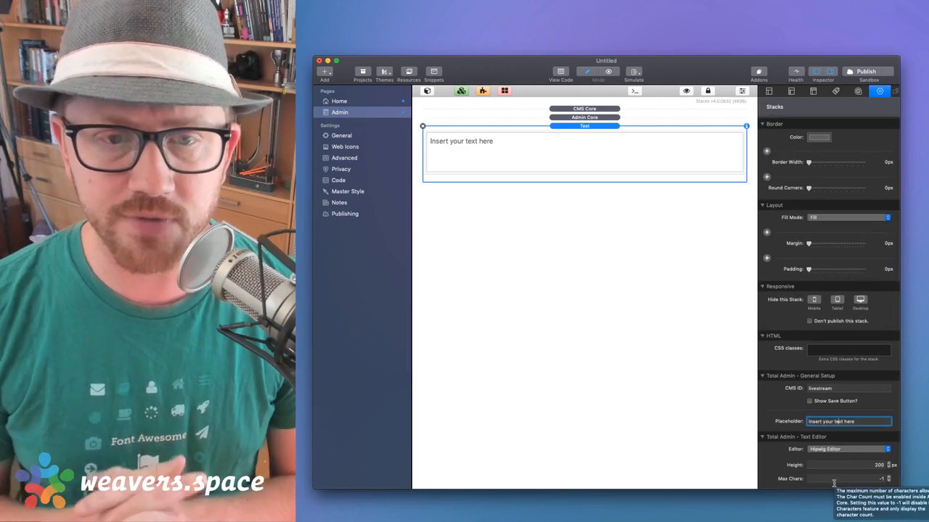
Add a second Text stack above the existing one on the Admin page
double_click(827, 389)
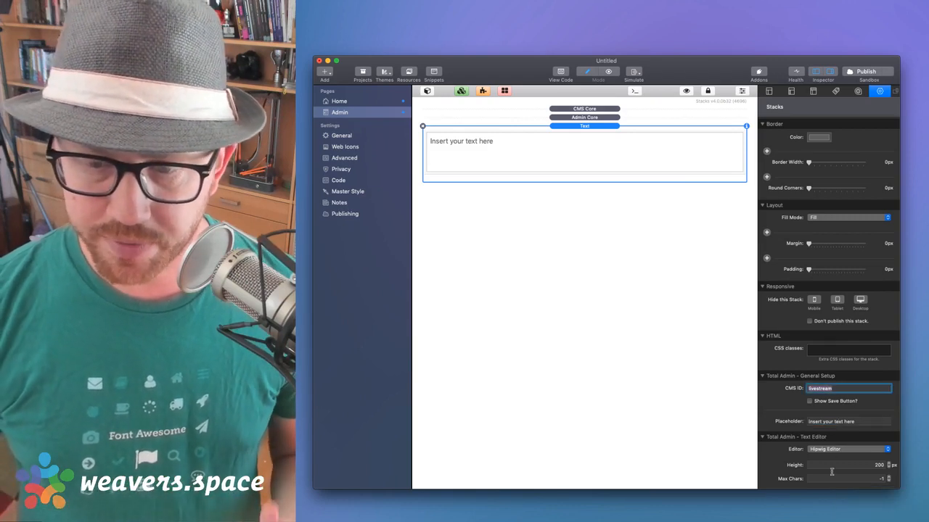
left_click_drag(524, 144, 486, 154)
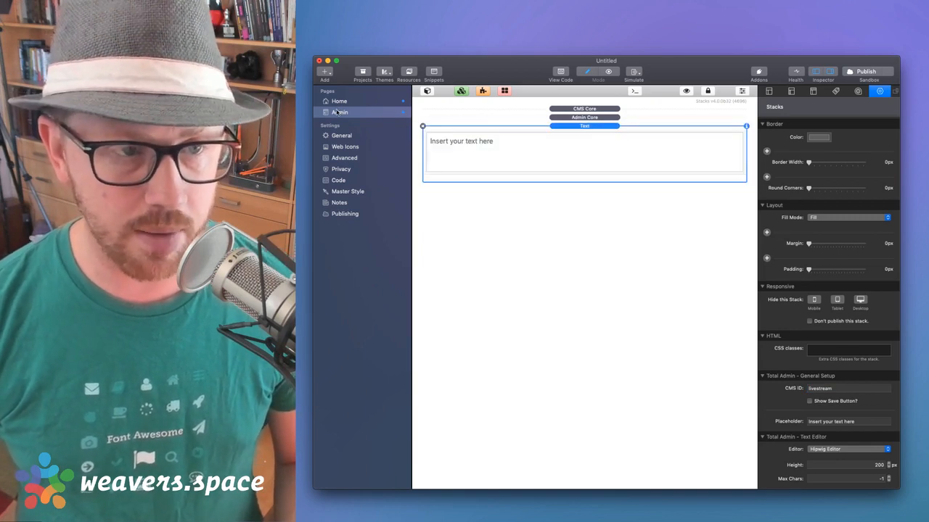
left_click(427, 91)
left_click_drag(503, 404, 701, 139)
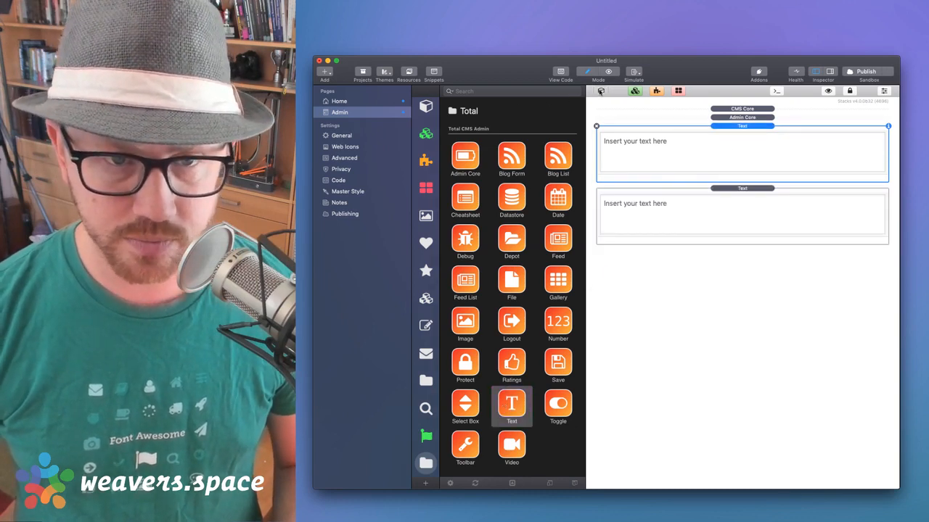
left_click(601, 92)
Set the upper Text stack's CMS ID to 'header' and the lower one's to 'parag'
double_click(623, 127)
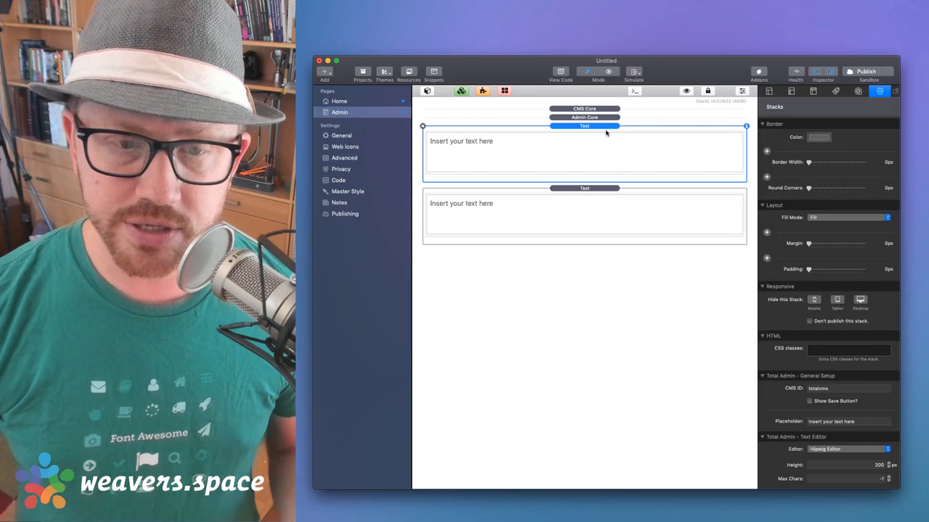
left_click(832, 392)
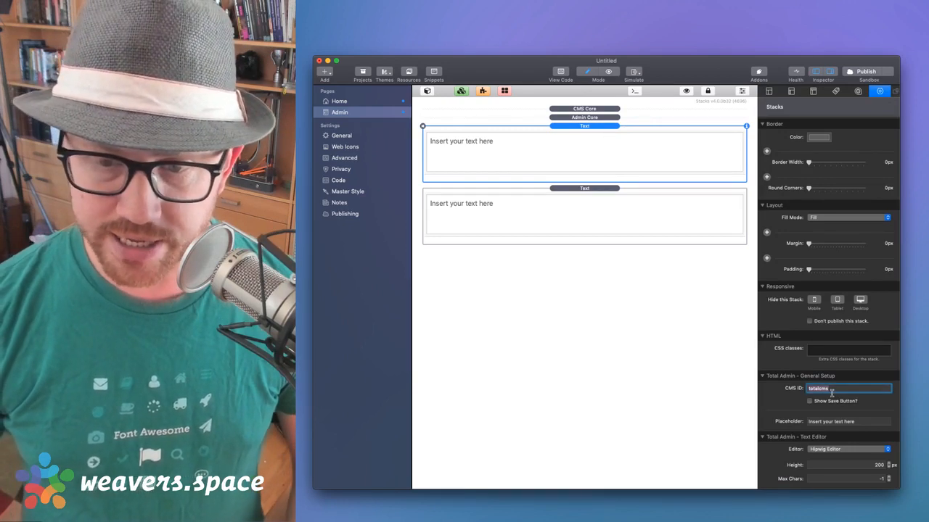
type("header")
key("Tab")
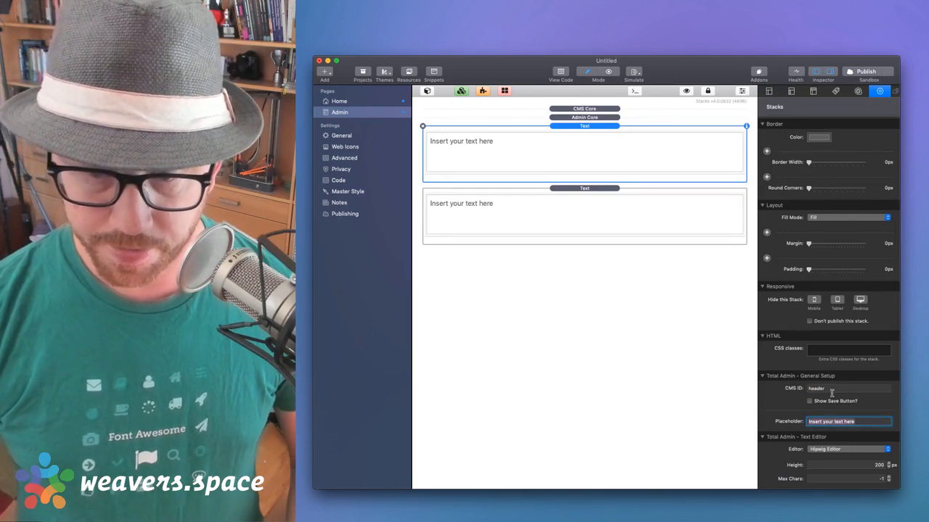
left_click(605, 205)
left_click(838, 390)
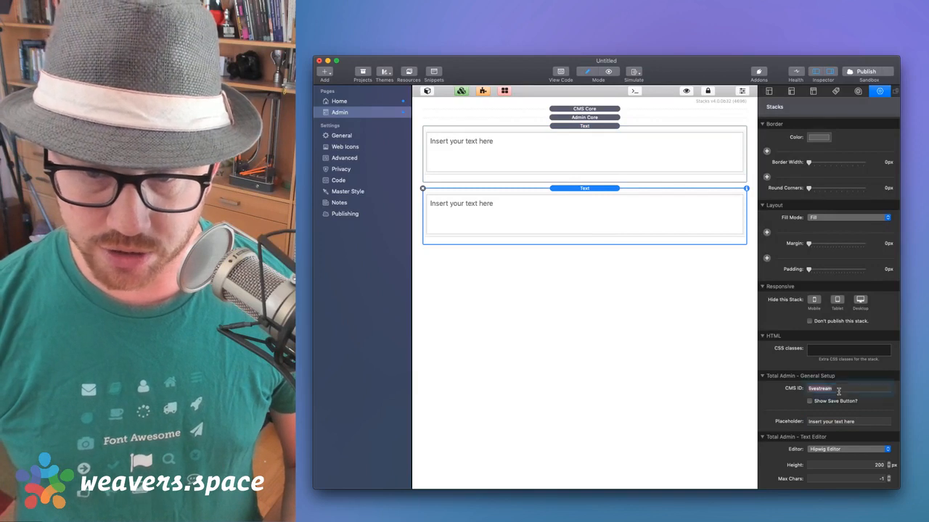
type("paragraph")
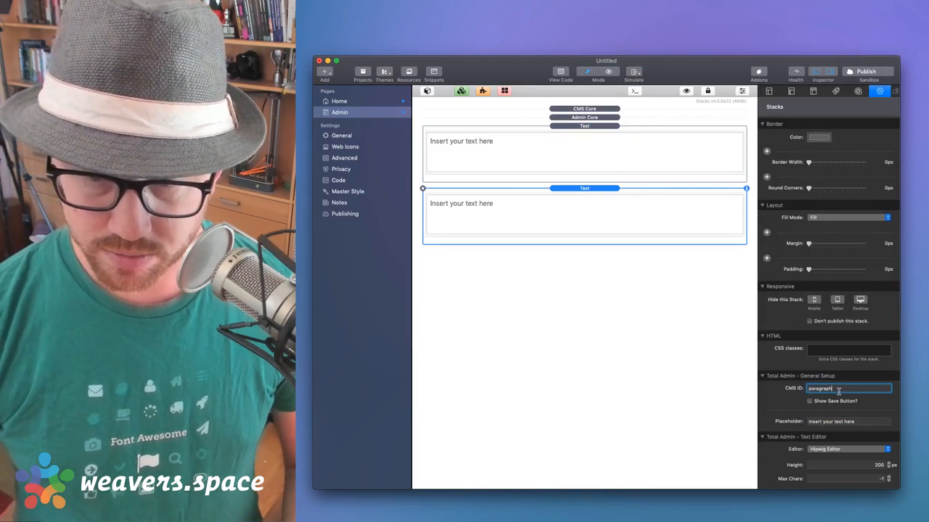
key("Tab")
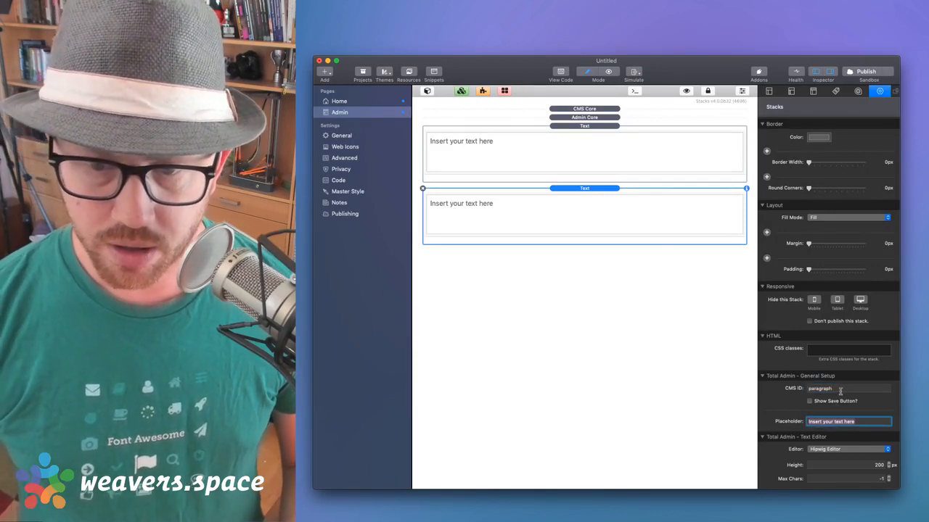
left_click(831, 394)
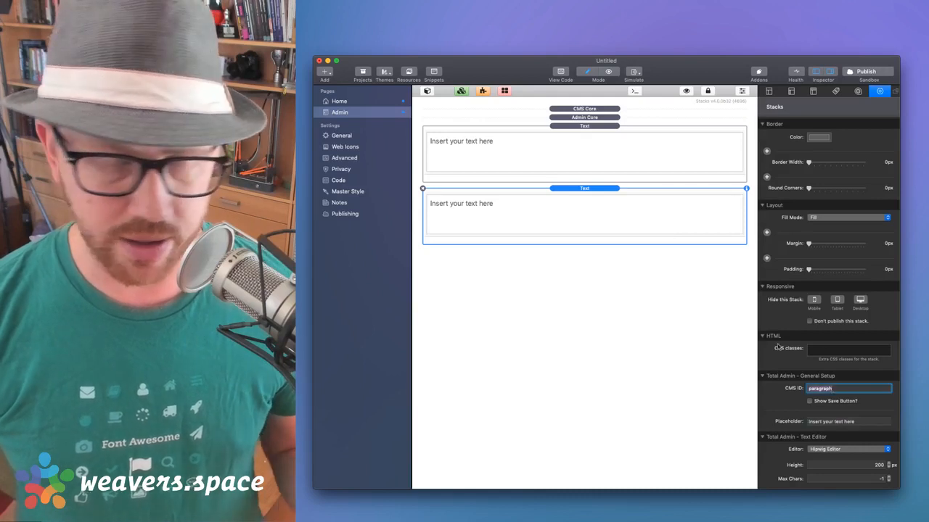
Switch the header stack to Text/Markdown Editor with form height 1 and Markdown formatting off
left_click(616, 158)
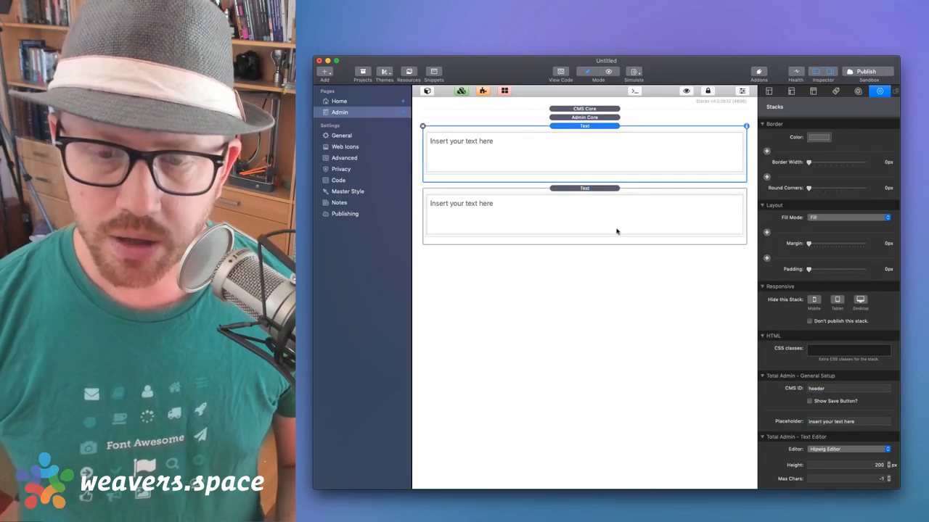
scroll(791, 452, "down", 2)
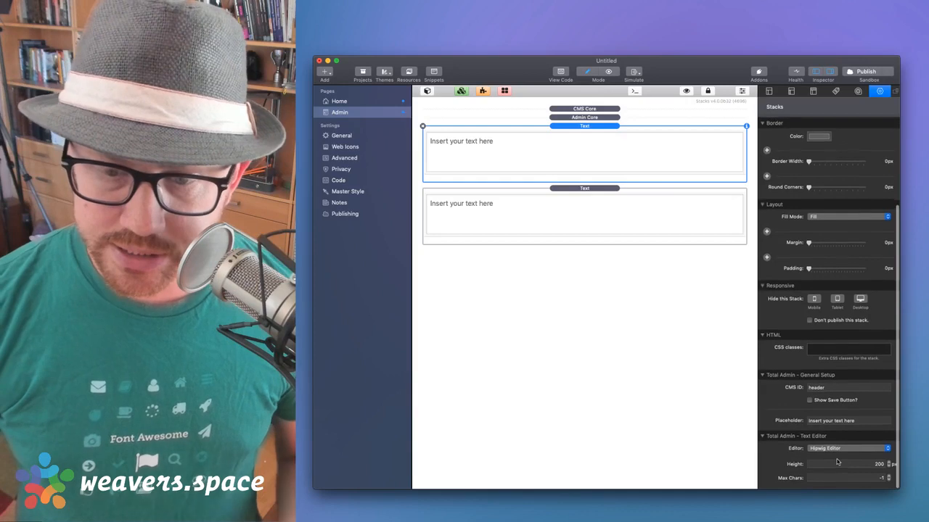
left_click(833, 449)
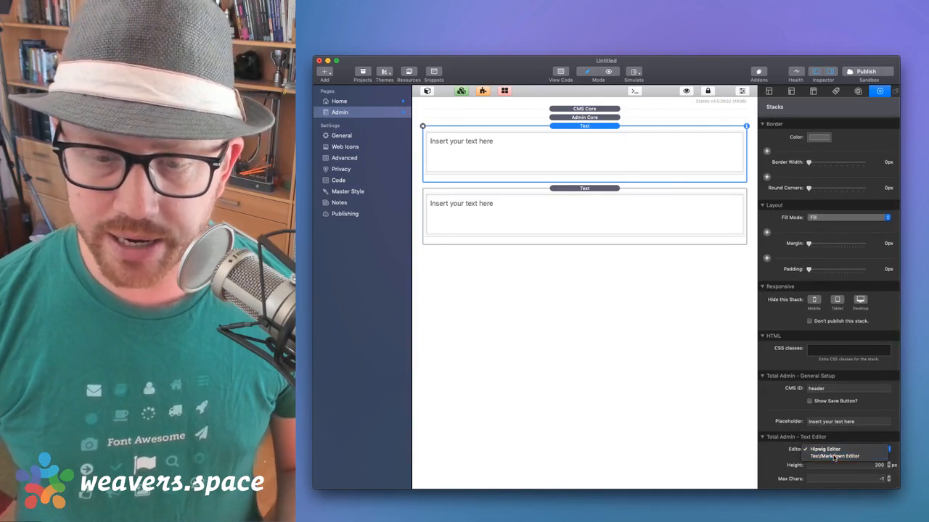
left_click(838, 457)
scroll(832, 452, "down", 3)
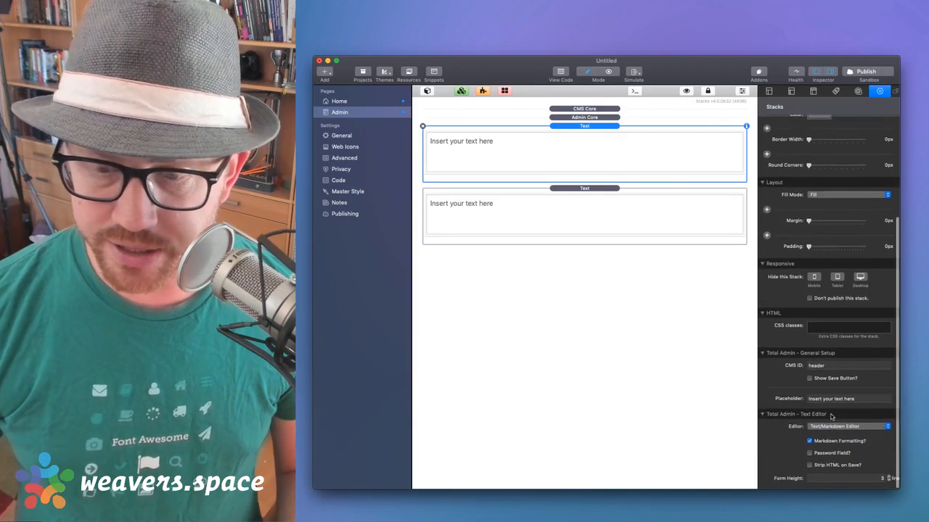
left_click(888, 481)
left_click(888, 481)
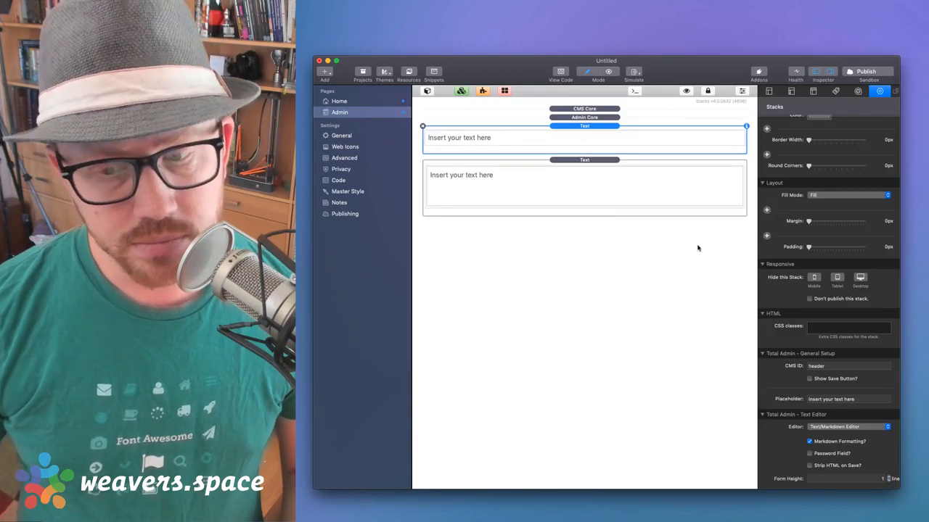
left_click(809, 441)
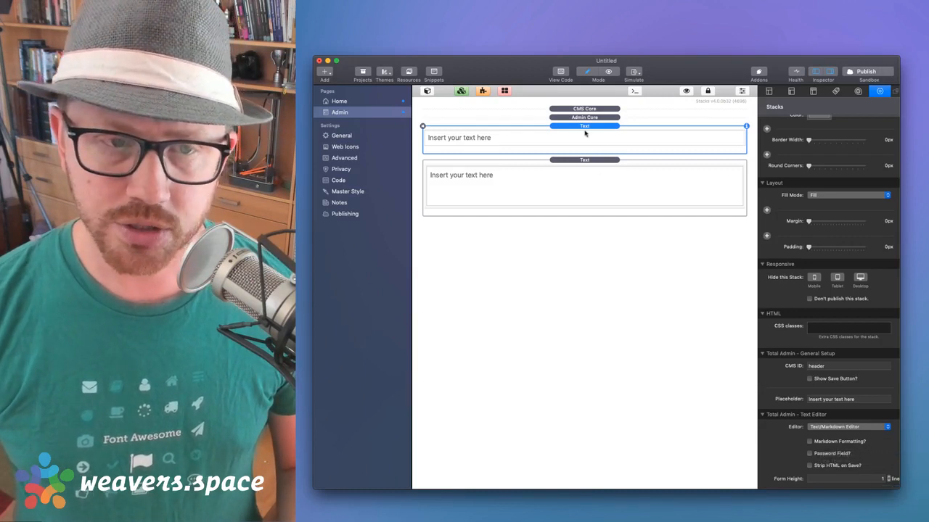
Switch between the header and second text stacks to compare their settings
left_click(584, 161)
left_click(580, 137)
left_click(578, 176)
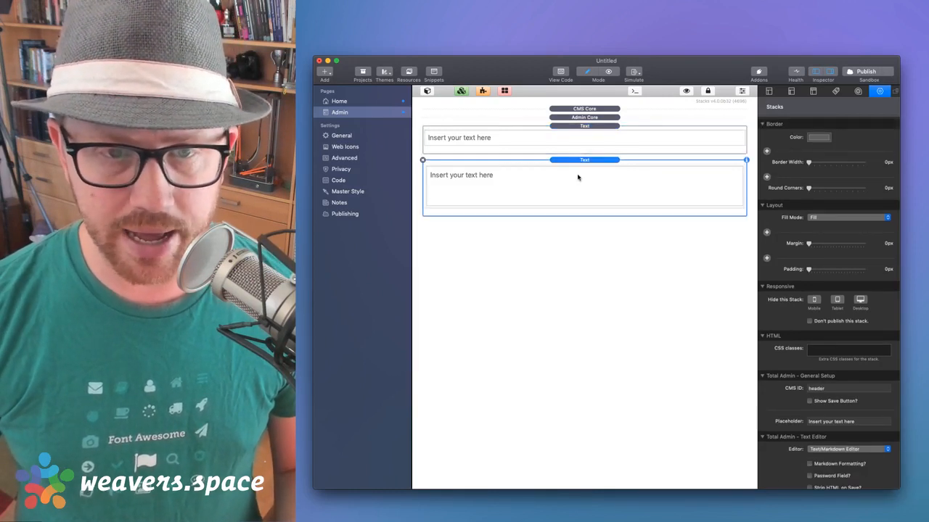
left_click(578, 143)
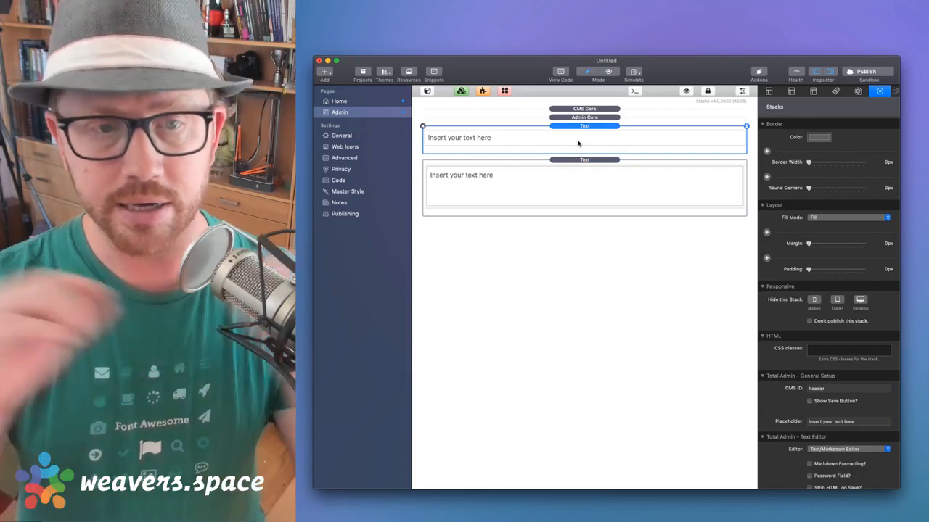
Set the header field's placeholder to 'Insert Header Here'
left_click(844, 421)
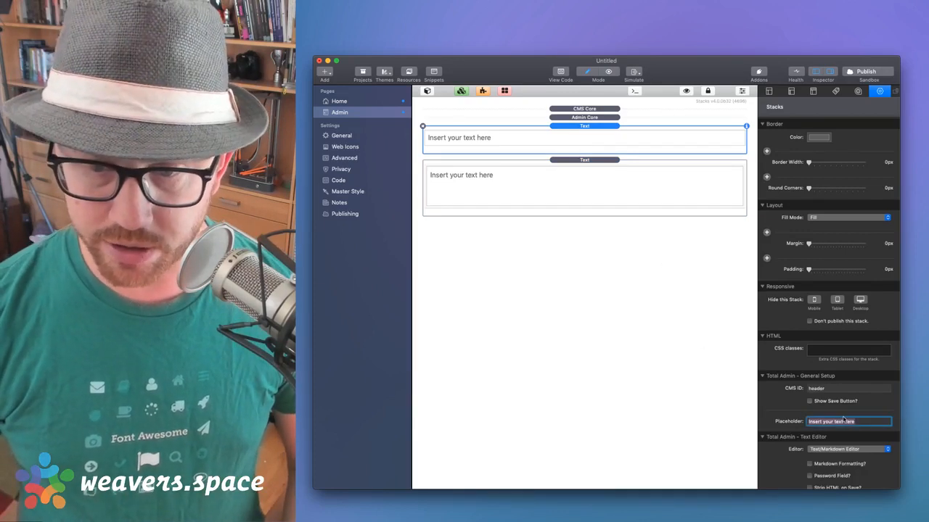
type("In")
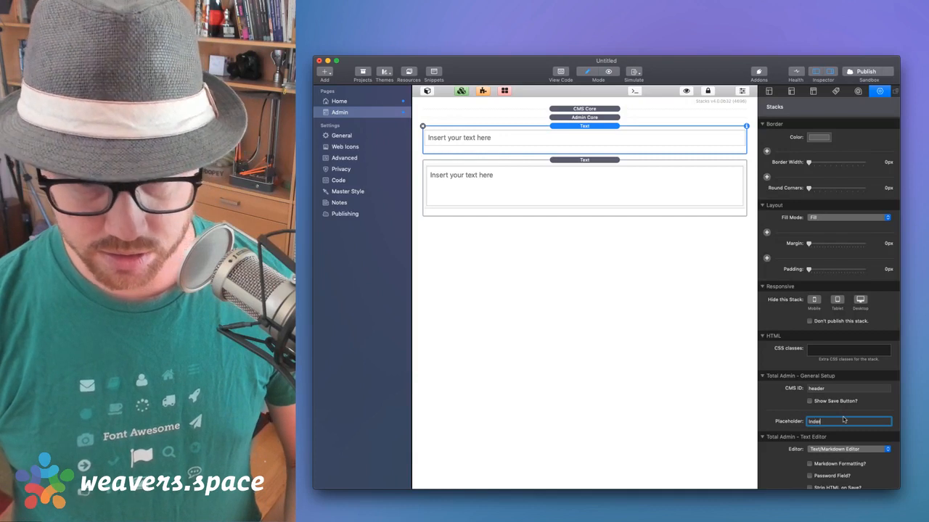
type("sert Hea")
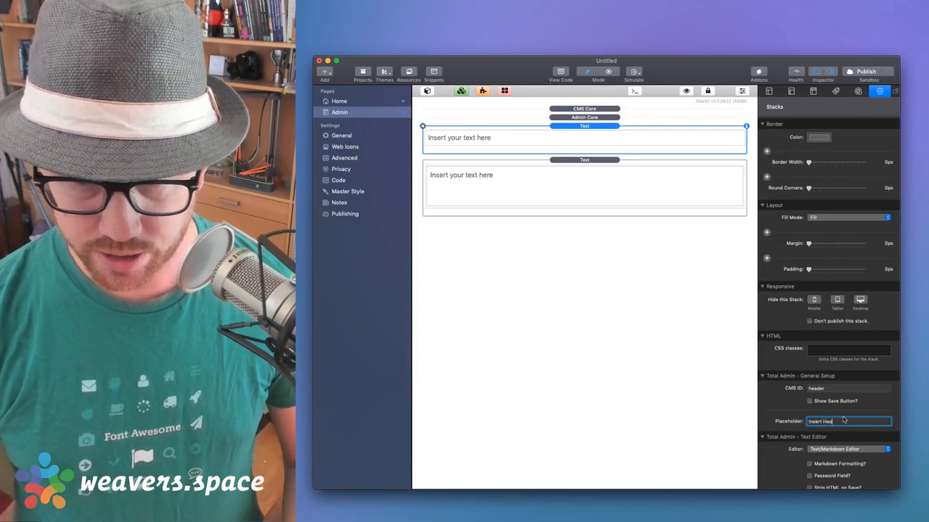
type("der Here")
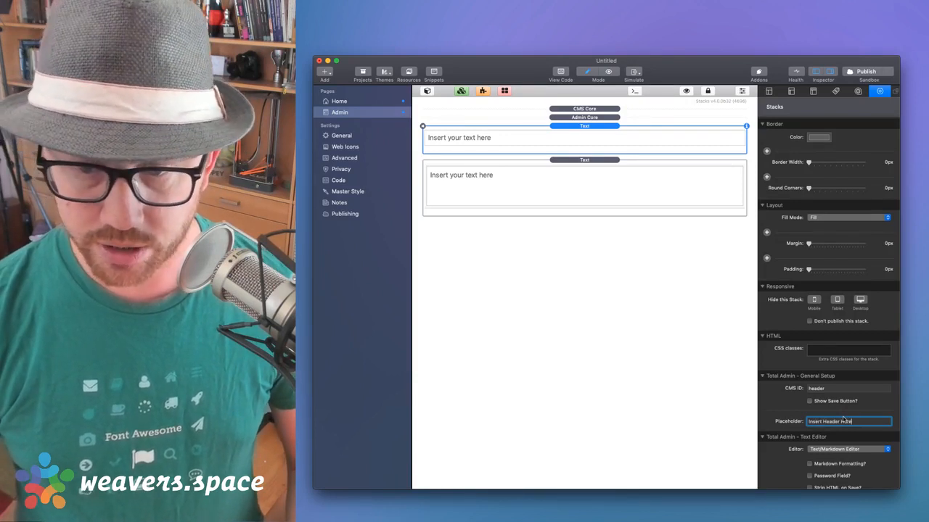
key("Return")
Give the second text stack CMS ID 'content' and placeholder 'Insert Content Here'
left_click(637, 158)
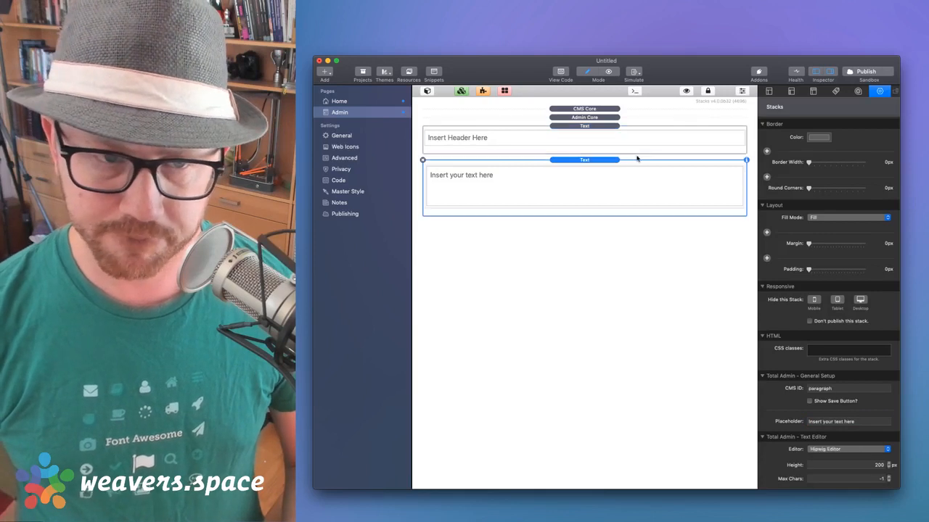
triple_click(836, 425)
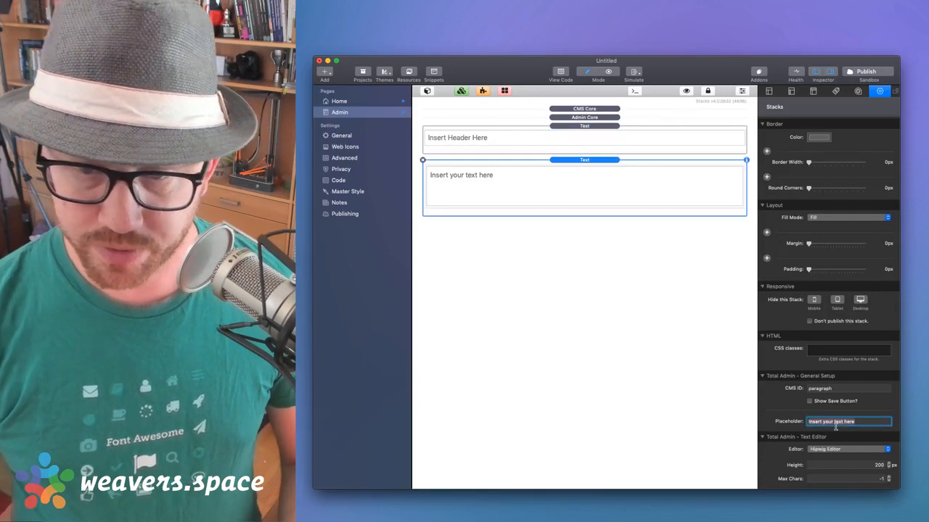
triple_click(836, 390)
type("c")
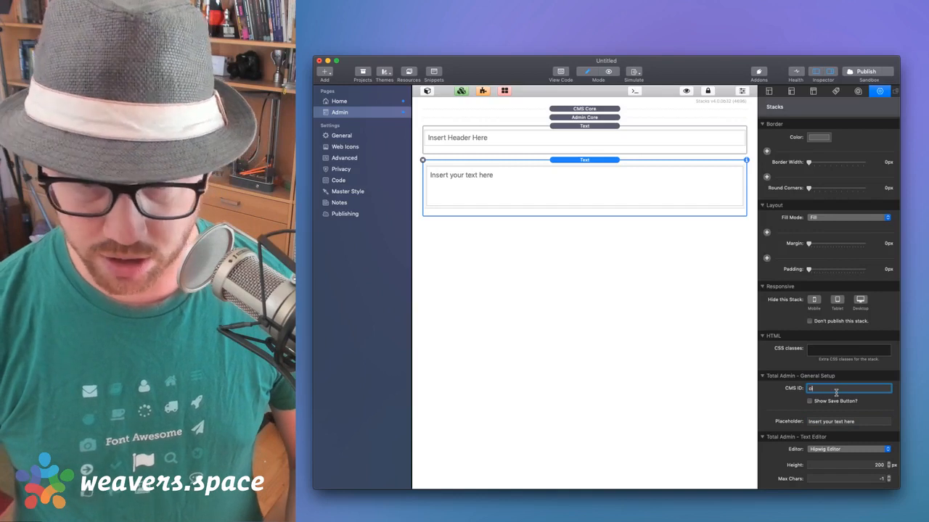
type("content")
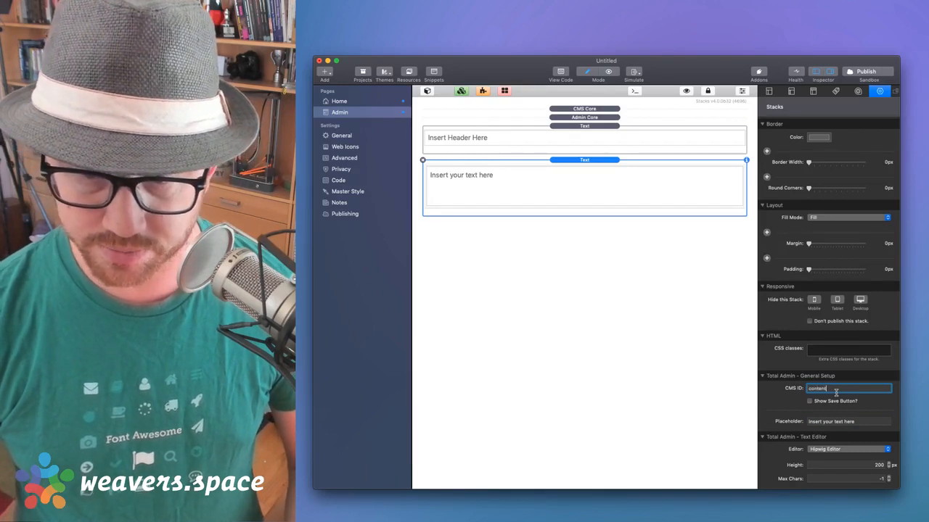
key("Tab")
key("BackSpace")
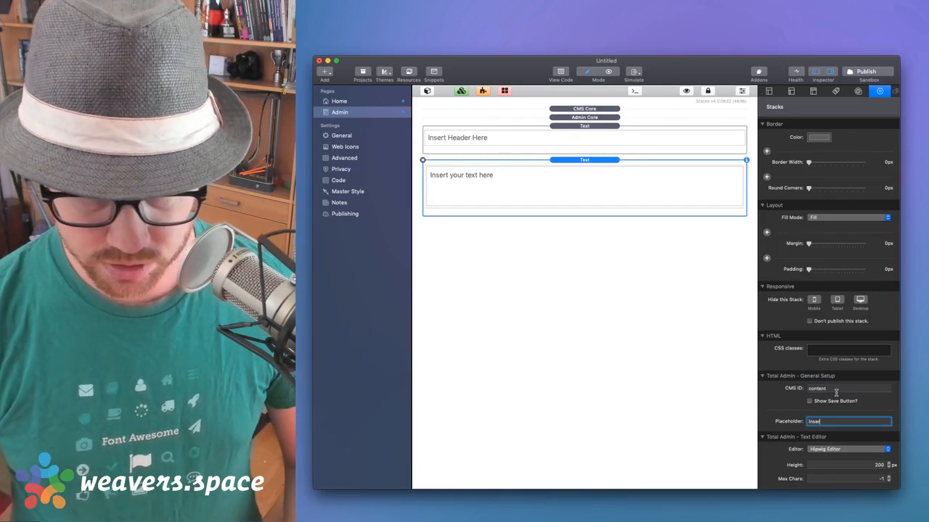
type("Insert Content He")
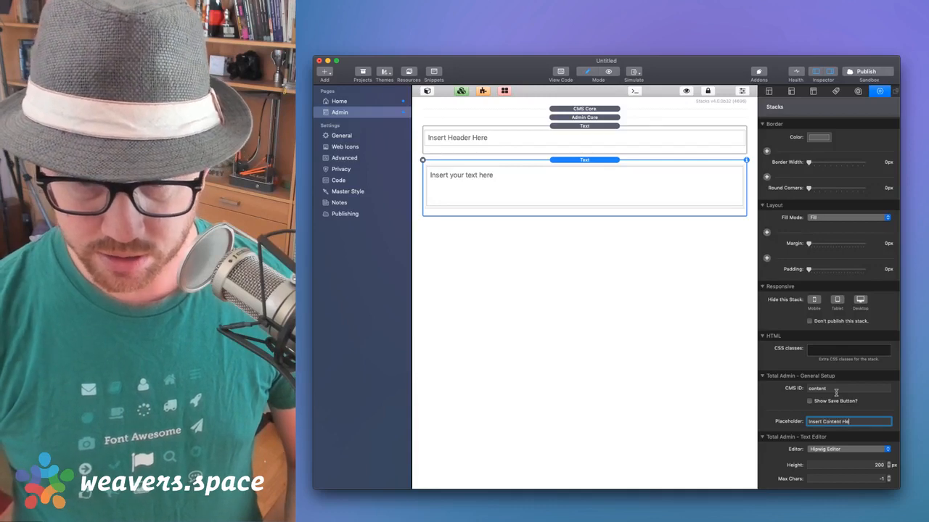
type("re")
key("Return")
Check both text stacks and switch the Admin page to Preview mode
left_click(561, 143)
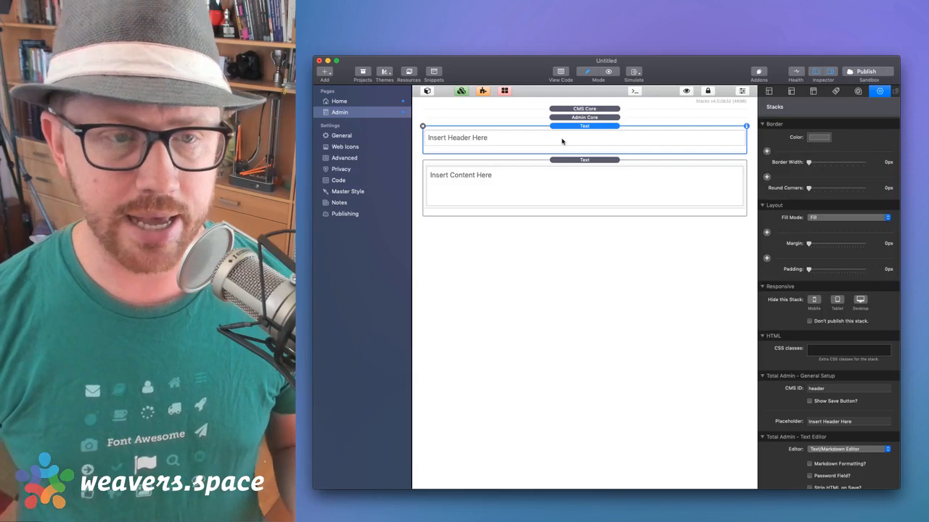
left_click(564, 177)
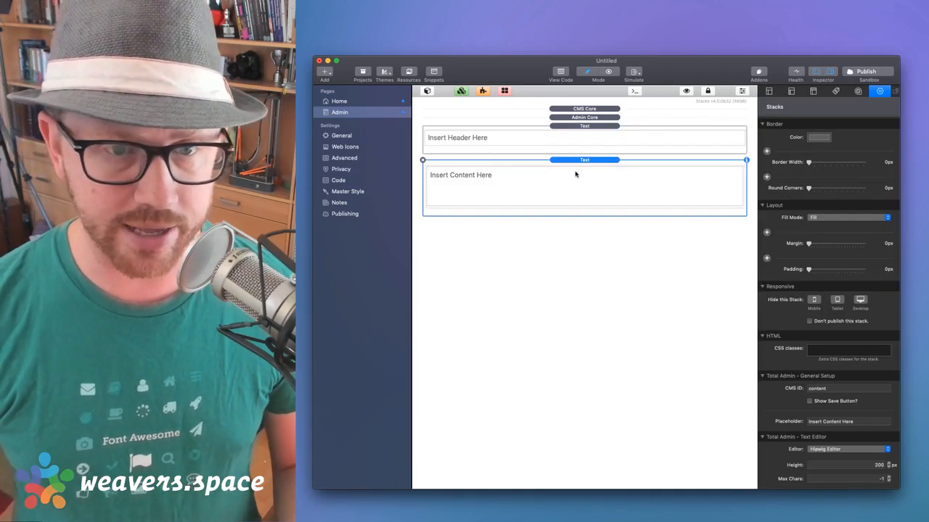
key("super+r")
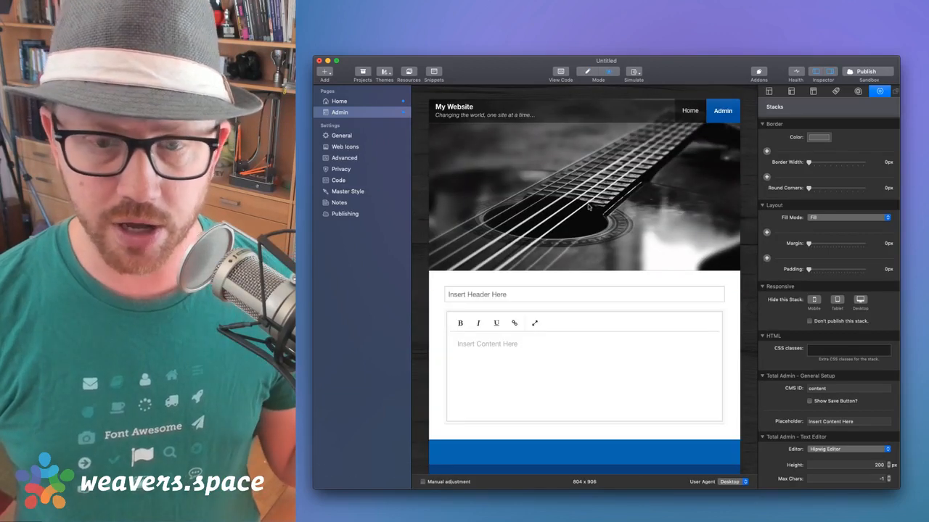
Click into the header field and the Hipwig content editor in Preview, then return to Edit mode
left_click(477, 296)
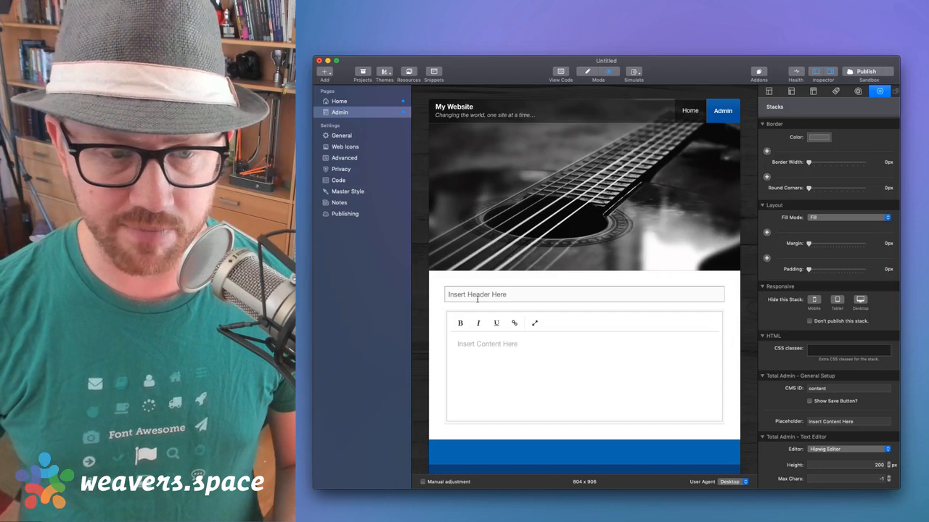
left_click(482, 366)
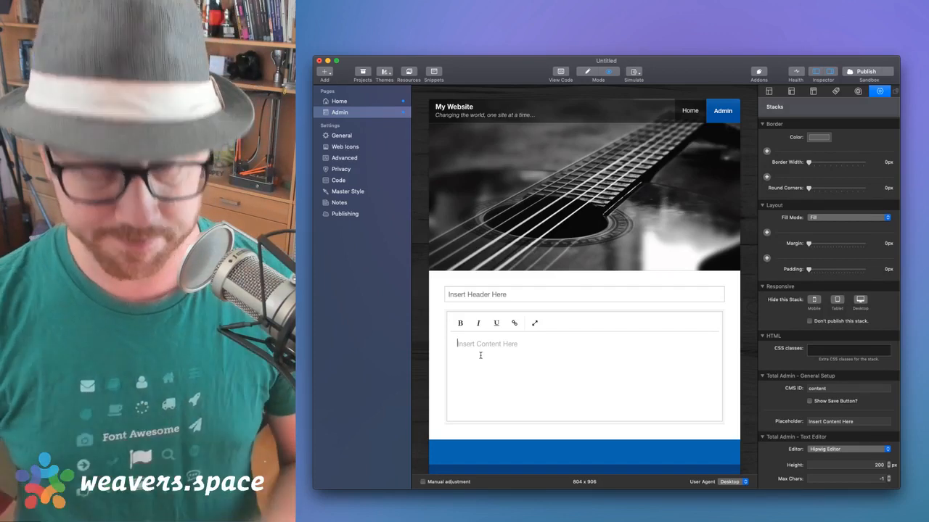
key("super+r")
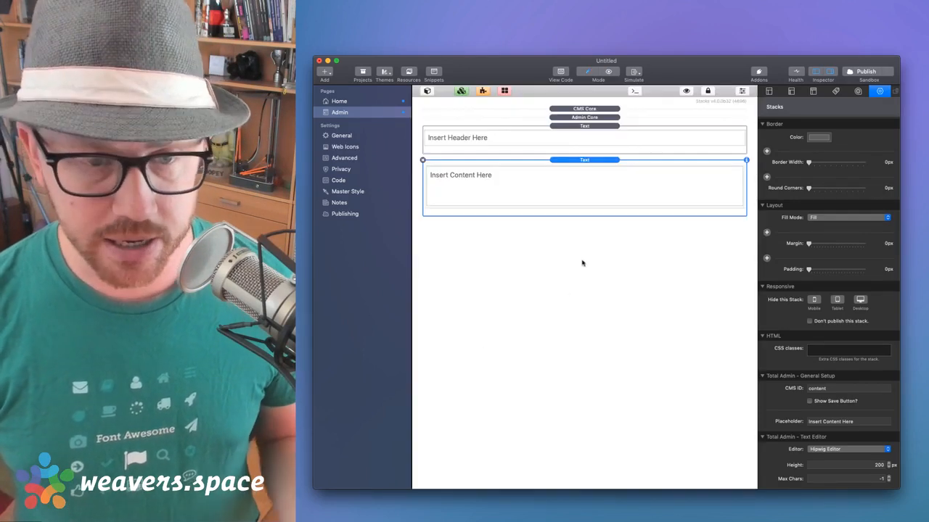
Drag a Header stack from the basic stacks library above the two text fields
left_click(576, 128)
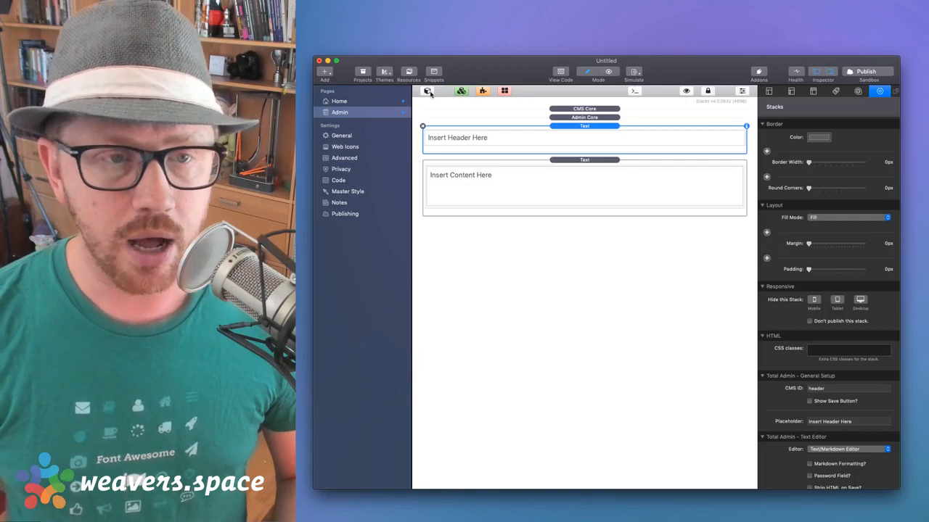
left_click(428, 92)
left_click(427, 111)
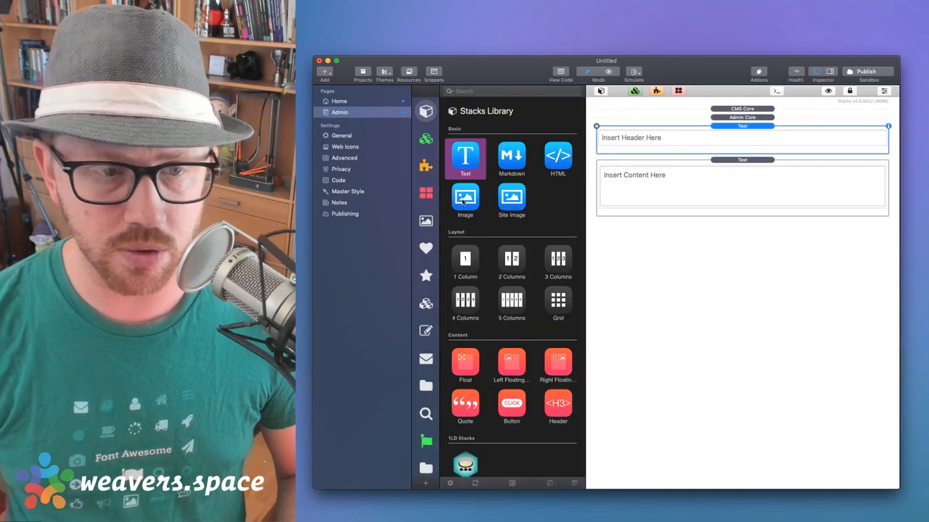
scroll(508, 290, "down", 3)
left_click_drag(558, 305, 657, 133)
Change the heading text to 'Home Page Content' and preview the page in Safari
double_click(620, 154)
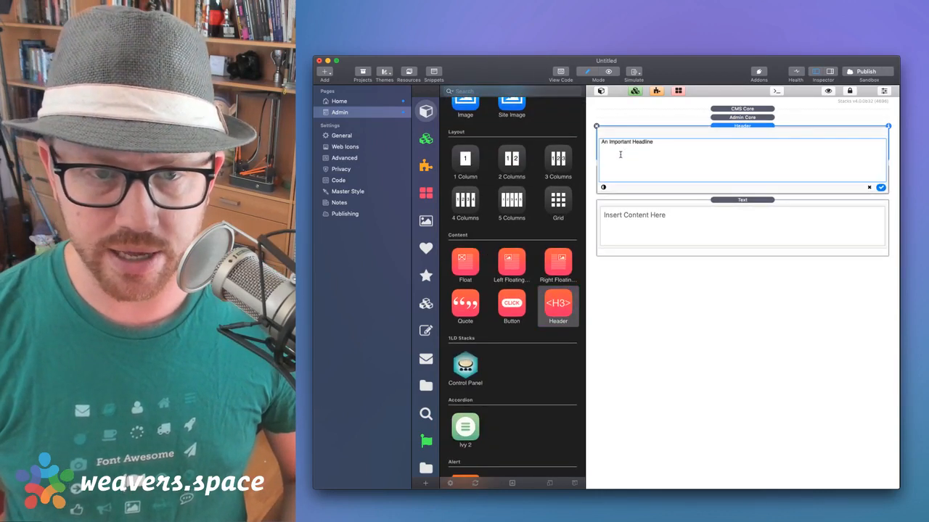
key("alt+shift+Left")
key("alt+shift+Left")
key("alt+shift+Left")
key("BackSpace")
type("Home ")
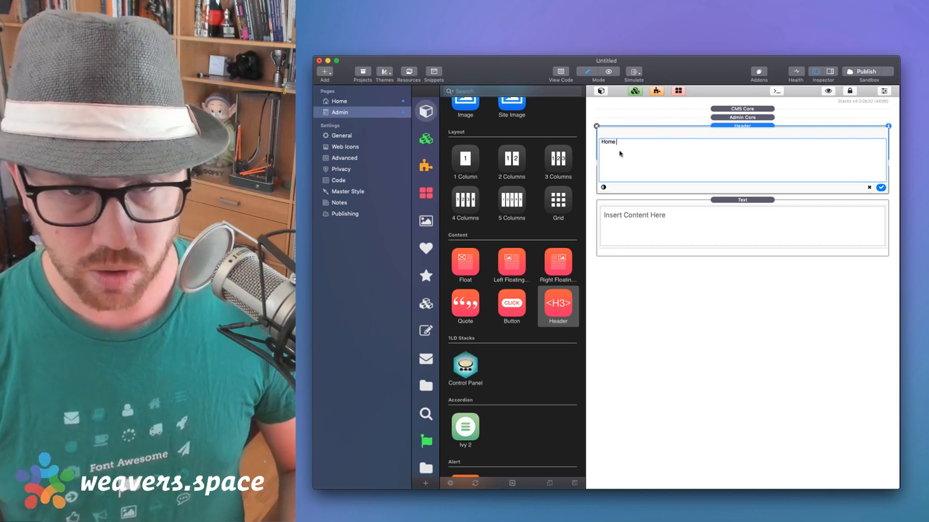
type("Page Content")
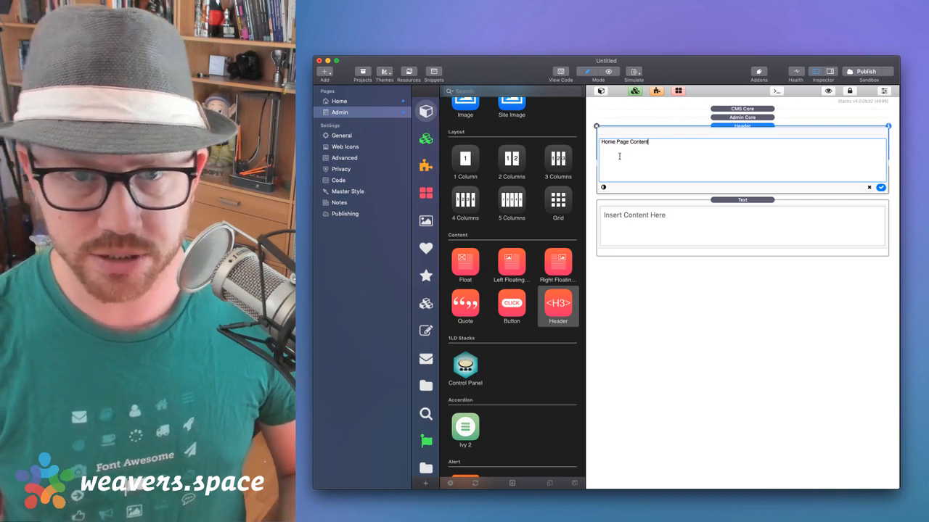
left_click(881, 187)
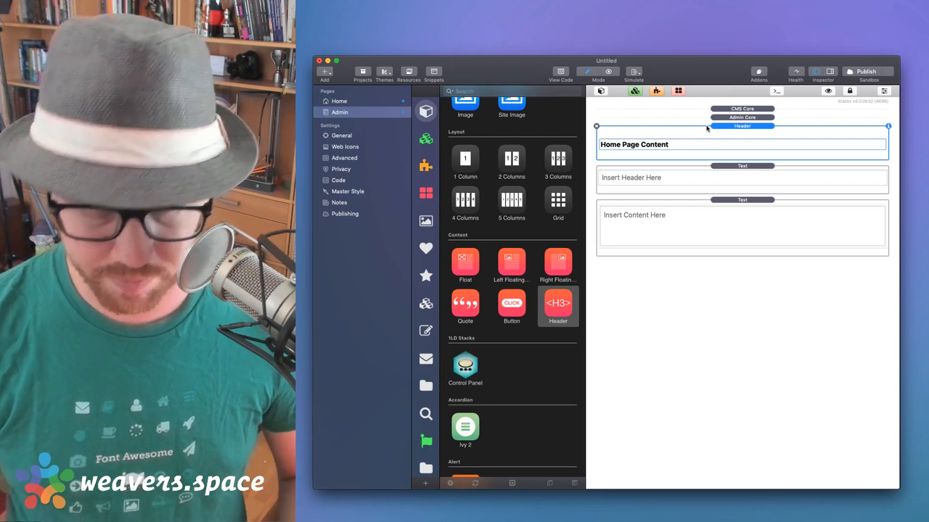
key("super+shift+r")
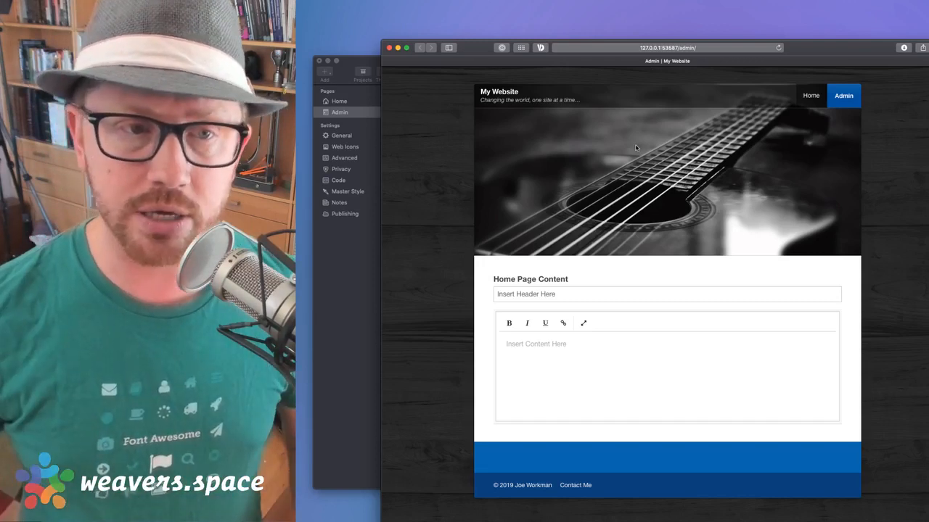
Close the Safari preview after checking the heading and both fields
left_click(389, 48)
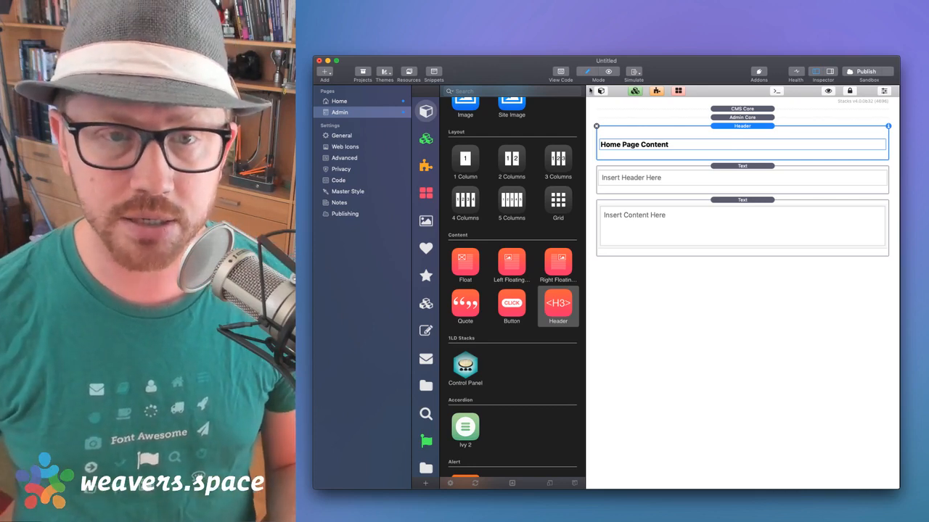
Hide the Stacks library and start publishing, bringing up the project save prompt
left_click(601, 91)
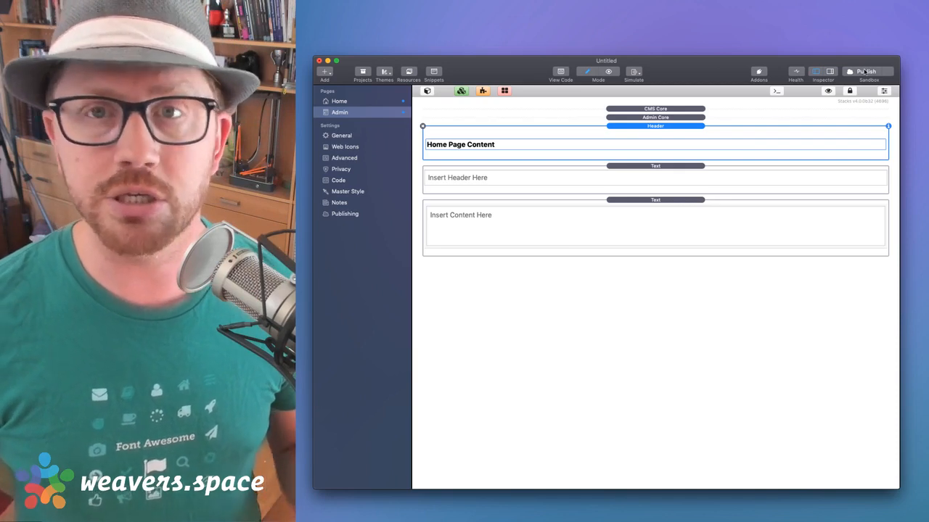
left_click(865, 71)
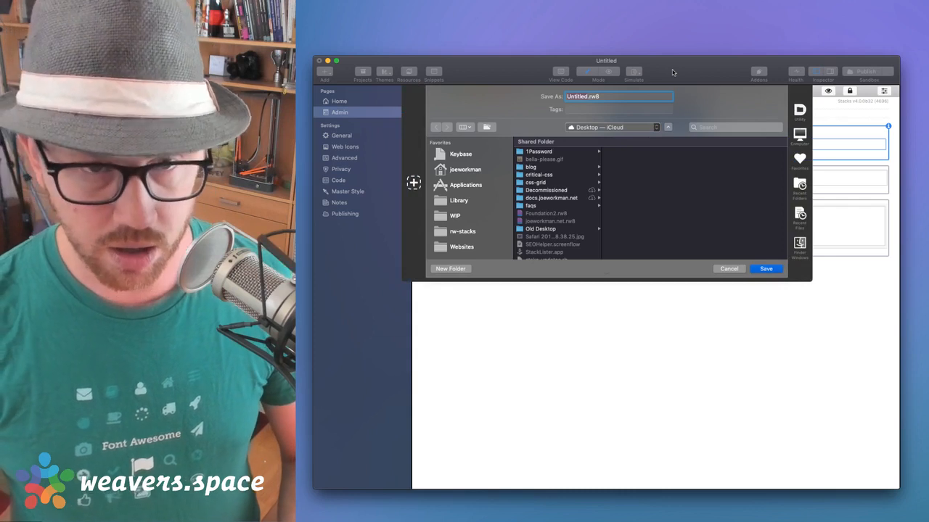
Save the project as 'LiveStream' so the site export can proceed
type("Live")
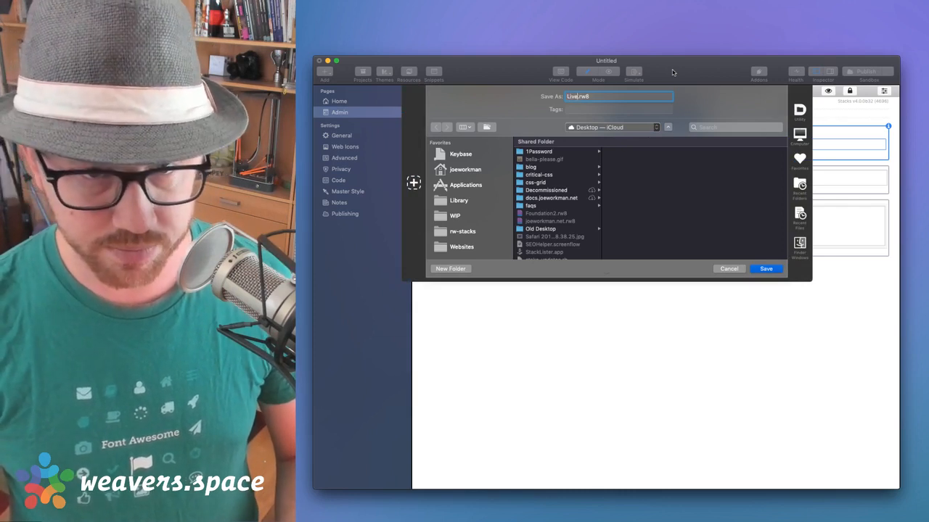
type("Stream")
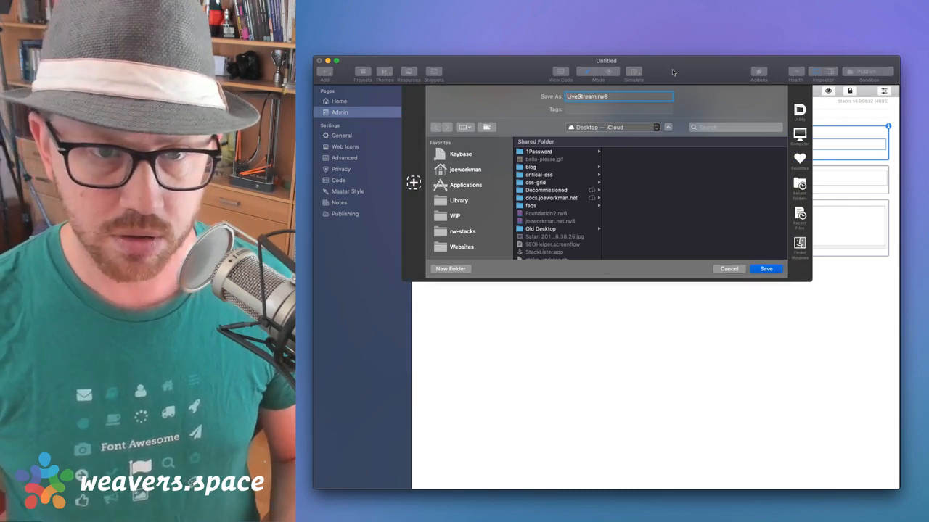
key("Return")
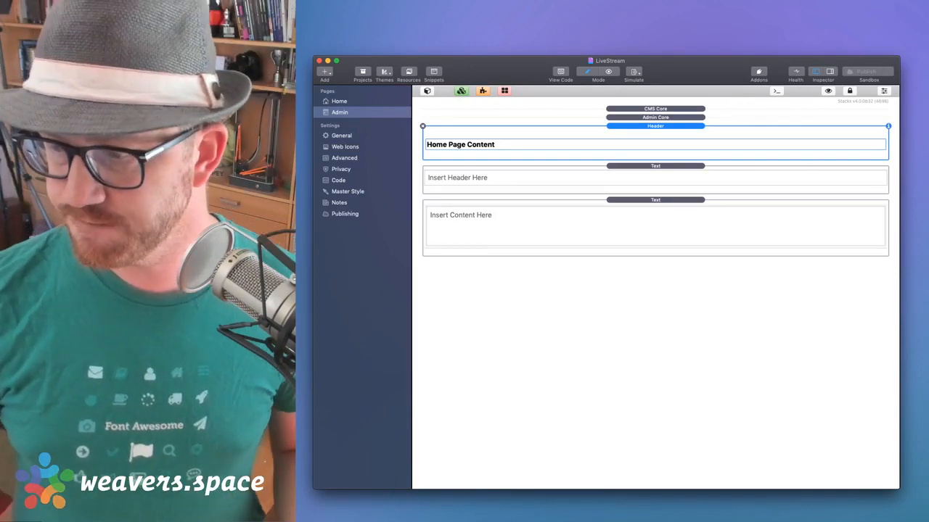
Load sandbox.joeworkman.net/ in a new Safari window and open its Admin page
left_click(735, 319)
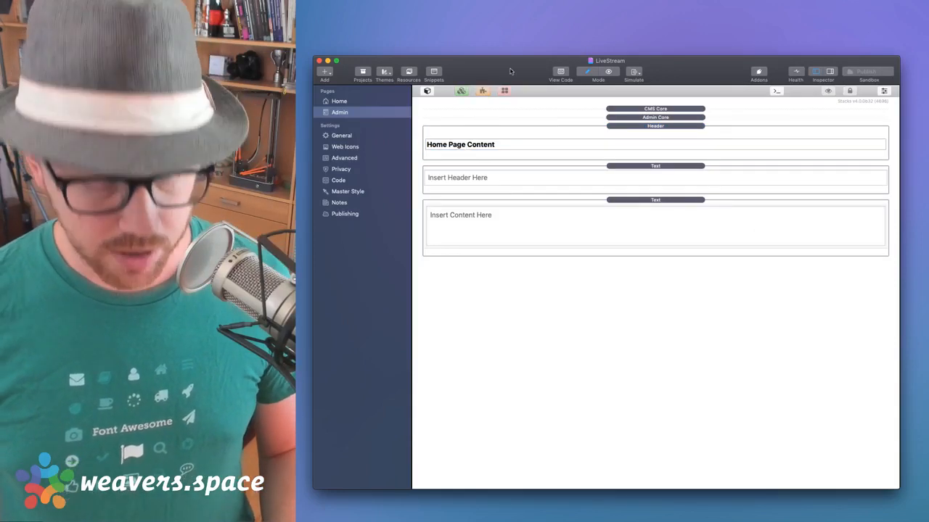
key("super+Tab")
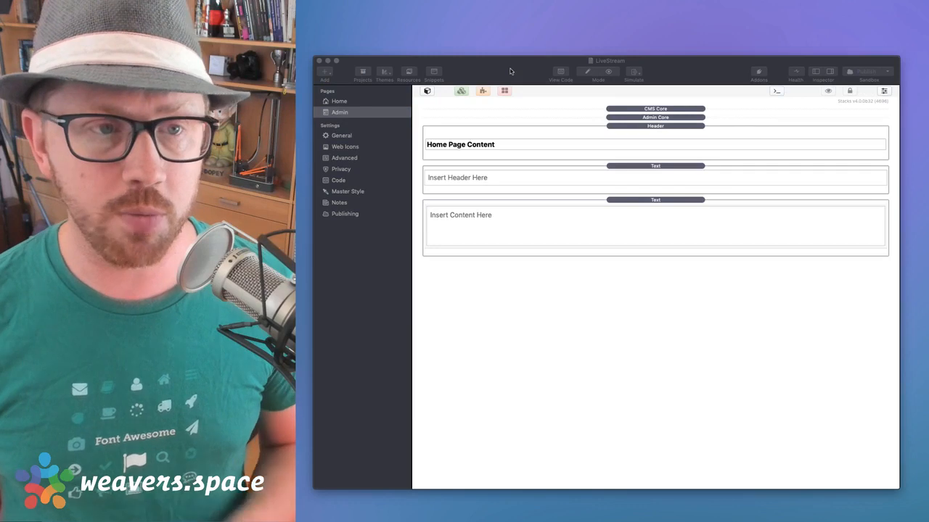
key("super+n")
type("sandbox.joeworkman.net/")
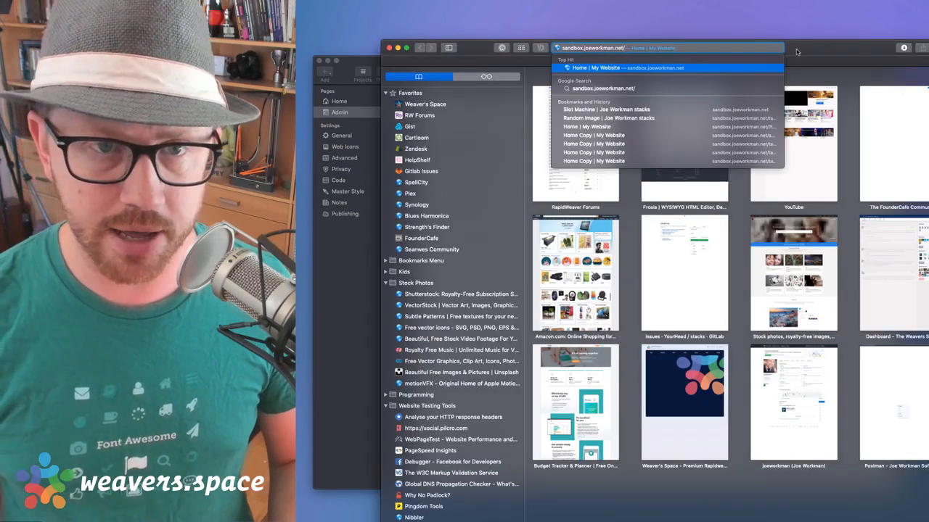
key("Return")
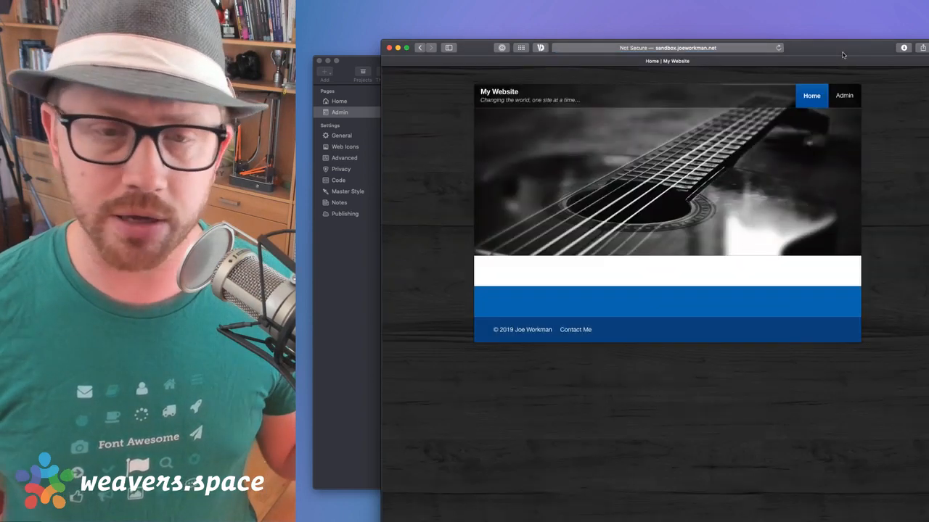
left_click_drag(843, 55, 852, 40)
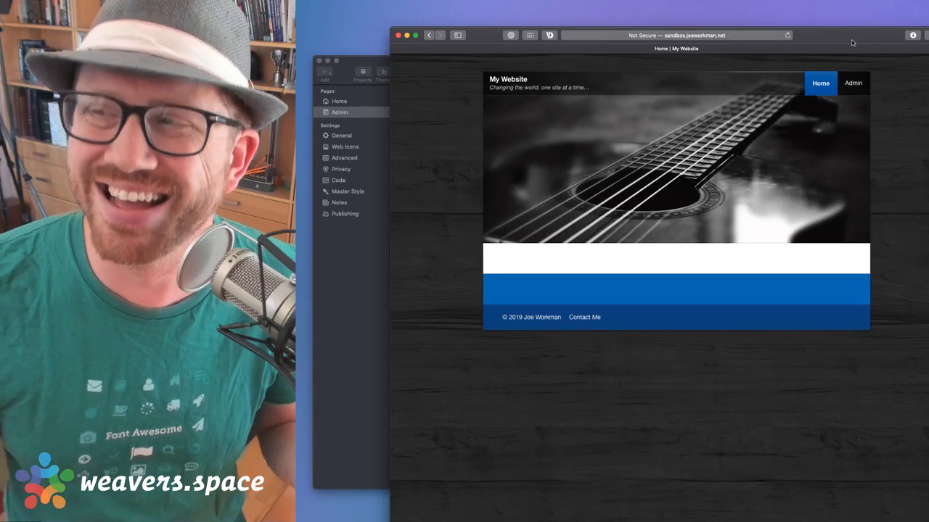
left_click(853, 85)
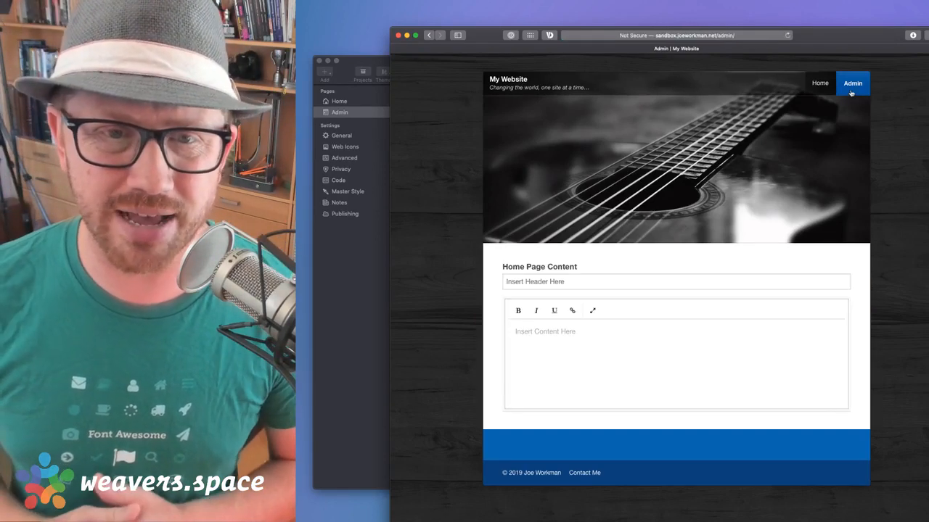
left_click(709, 34)
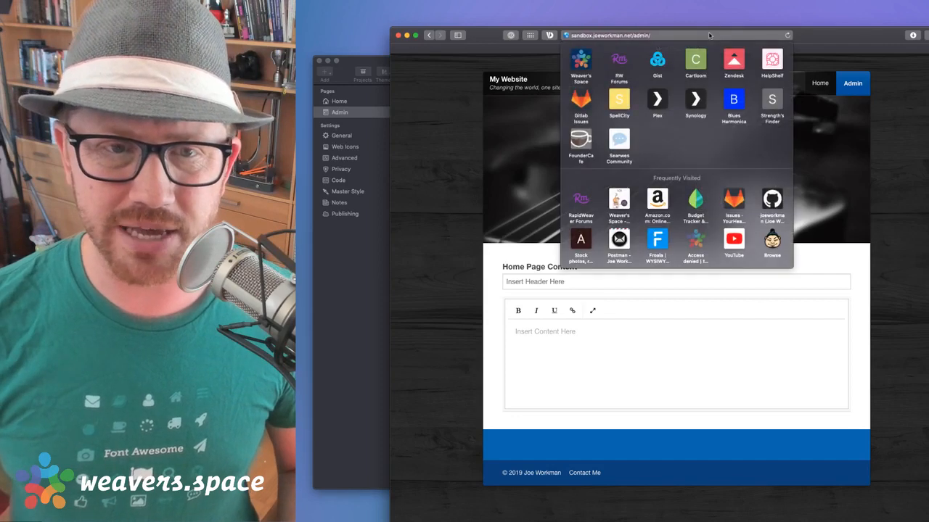
type("https:")
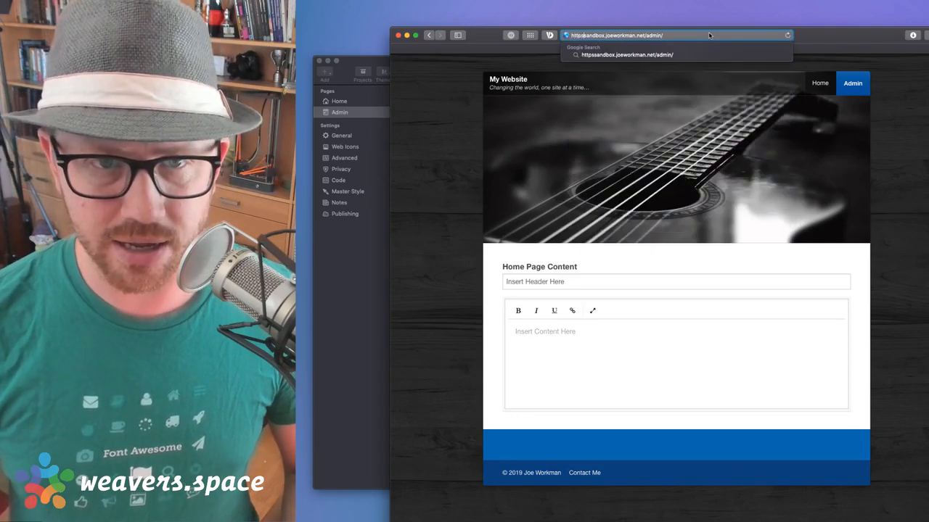
type("//")
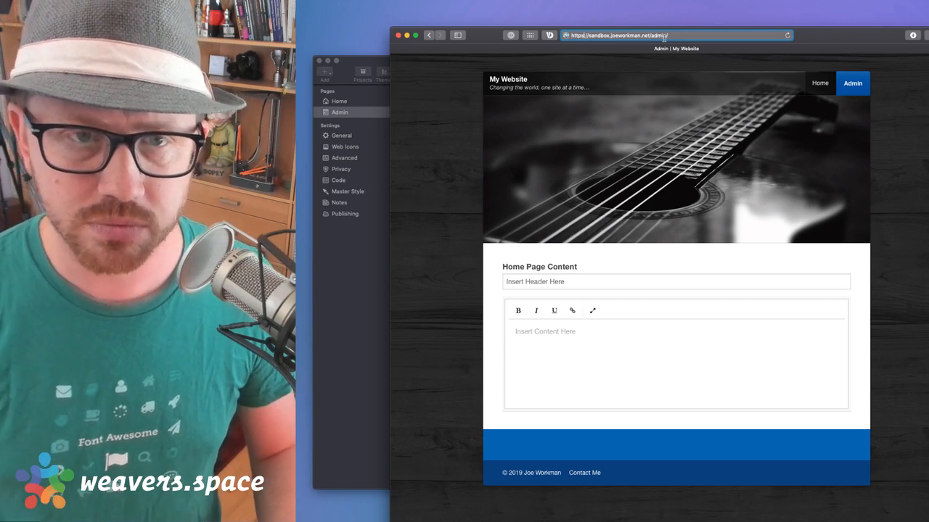
key("Return")
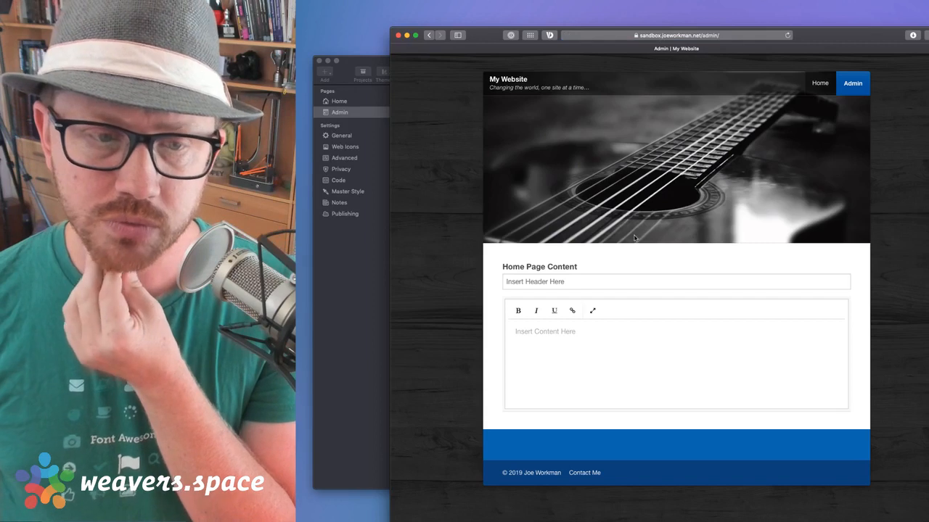
left_click_drag(841, 36, 852, 28)
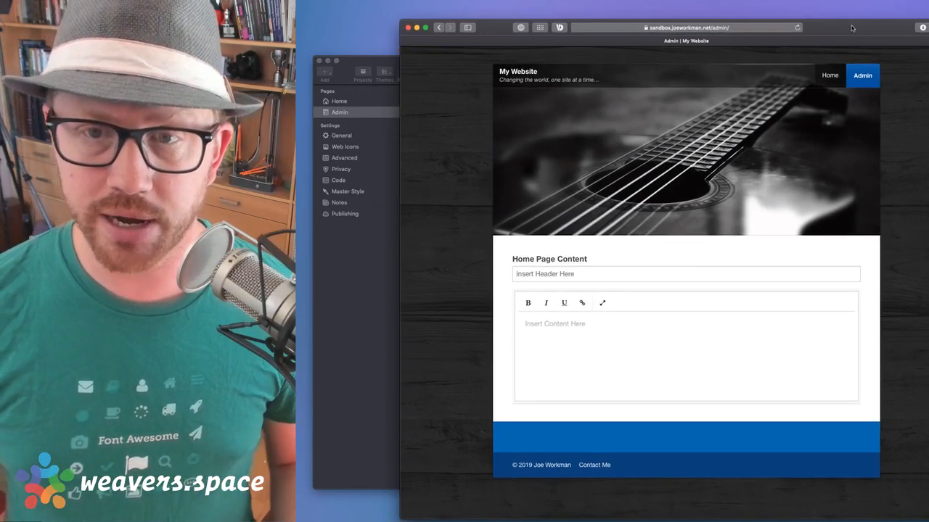
left_click(827, 76)
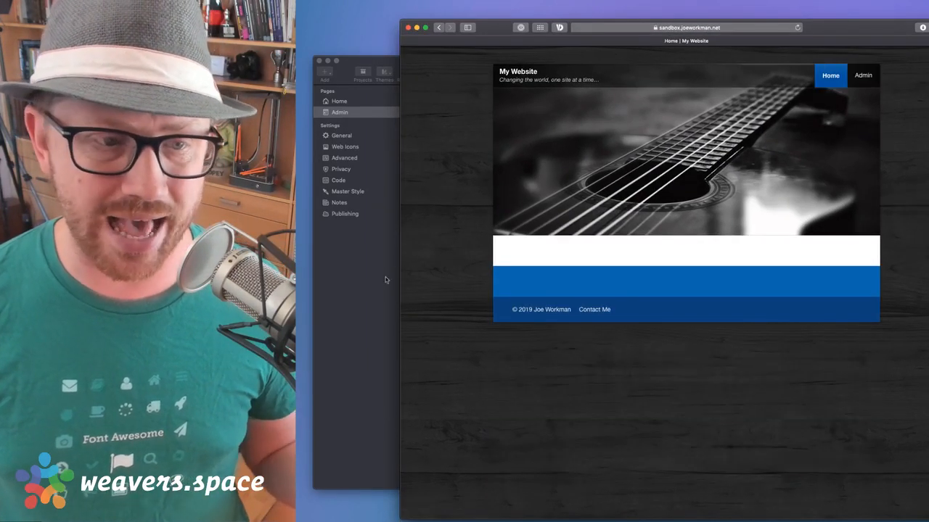
Compare with the project's Home page, then reopen the live Admin page and select its header field
left_click(335, 111)
left_click(336, 102)
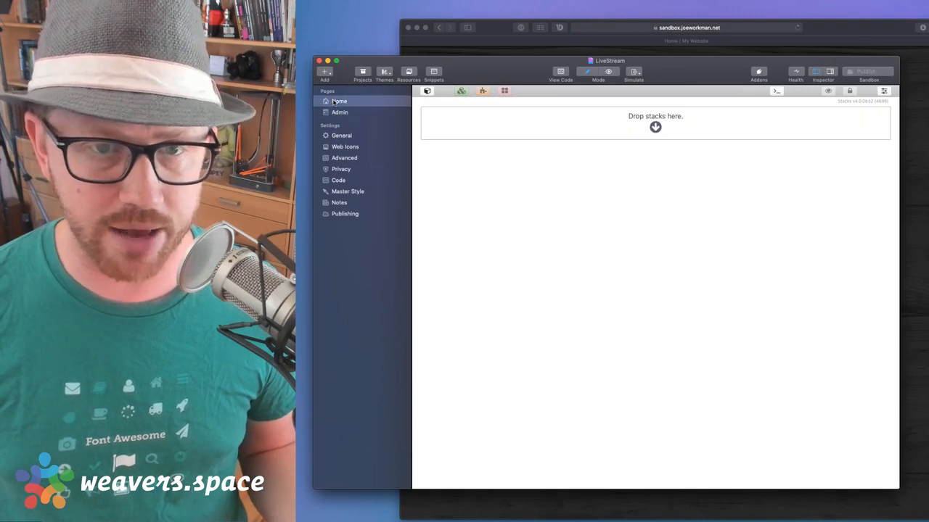
left_click(831, 34)
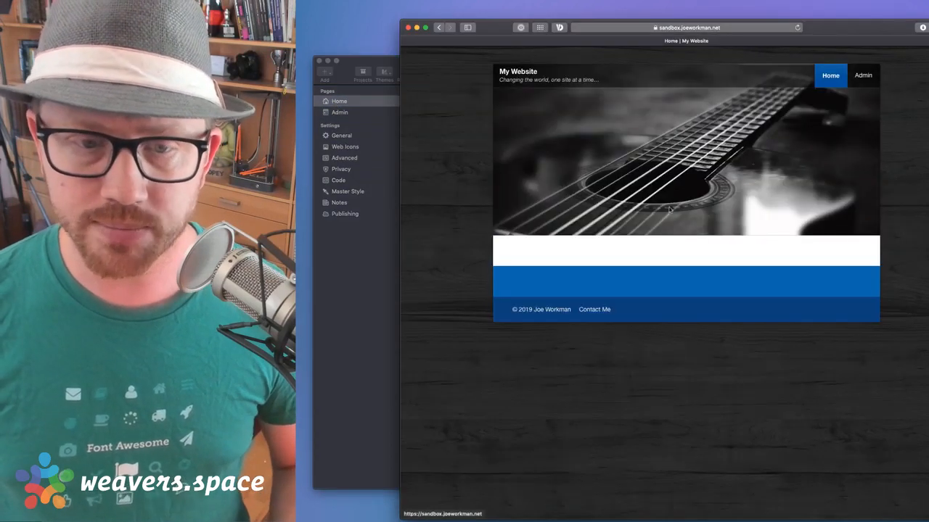
left_click(862, 76)
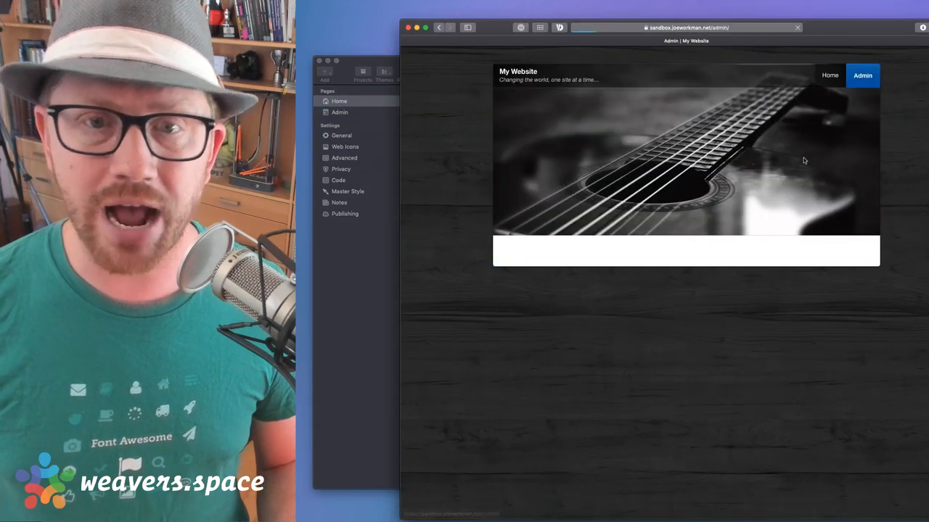
left_click(591, 277)
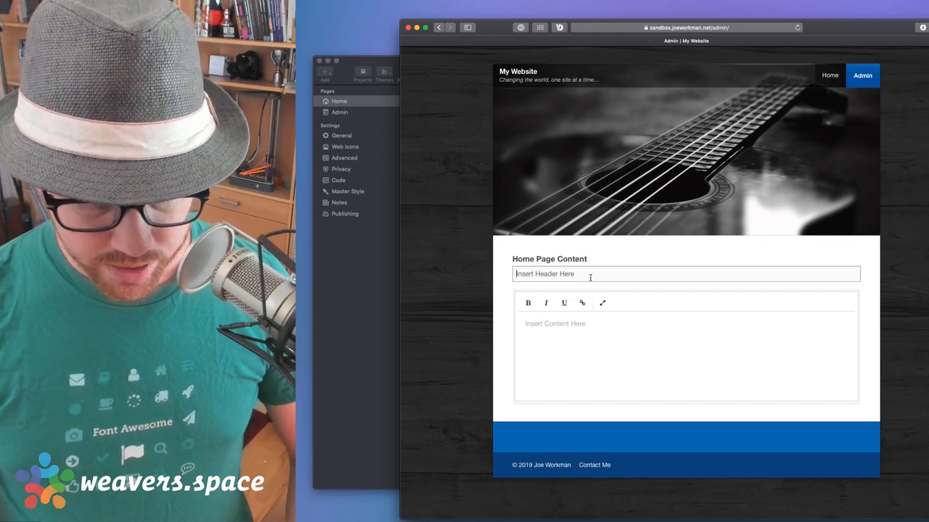
Enter header 'Hello World', generate filler content with :hipsum, and save with Cmd+S
type("Hello ")
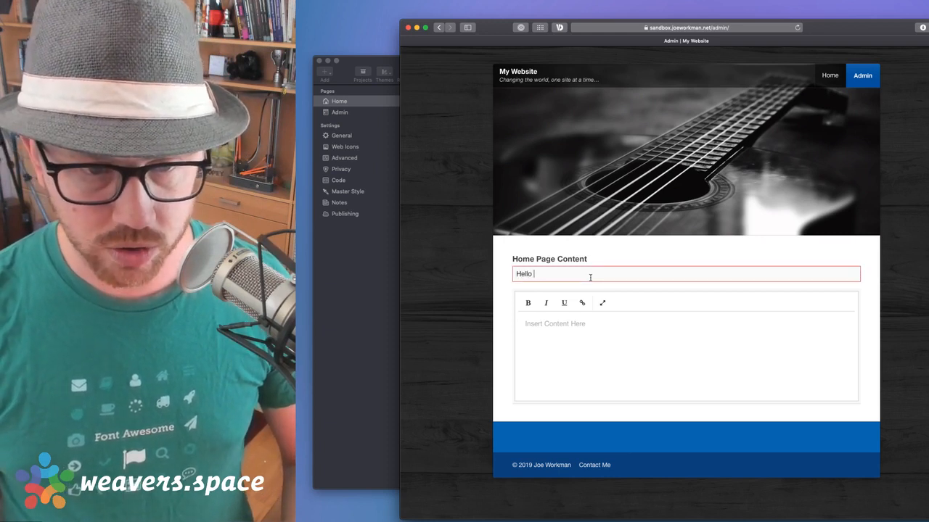
type("World")
left_click(591, 339)
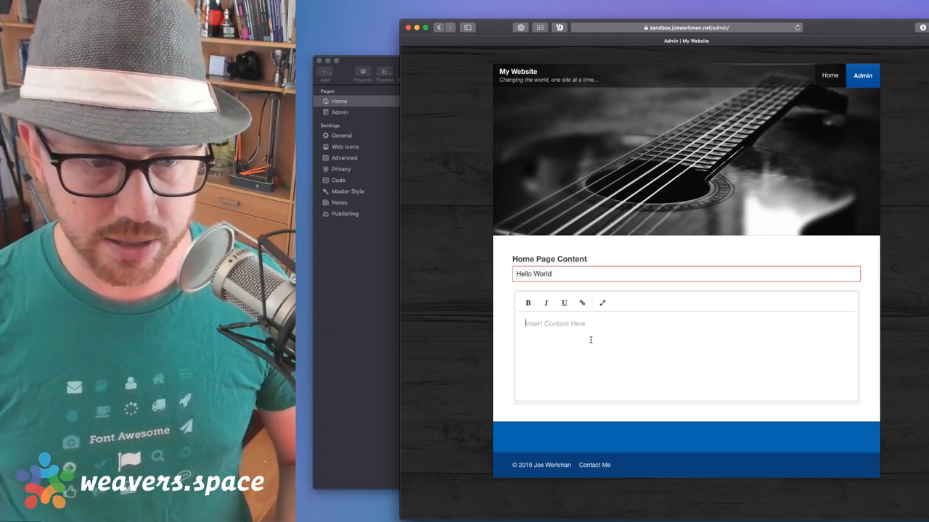
type(";")
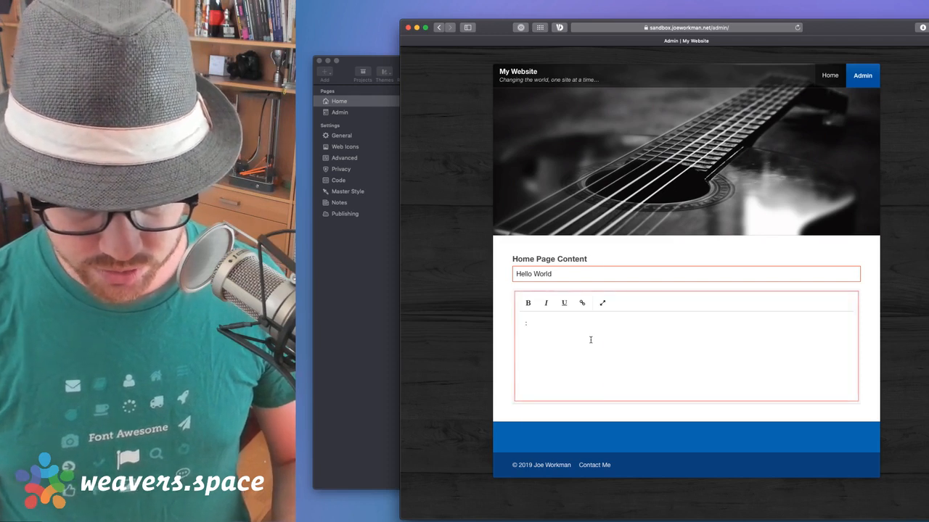
type("lipsum")
key("BackSpace")
key("BackSpace")
key("BackSpace")
key("BackSpace")
key("BackSpace")
key("BackSpace")
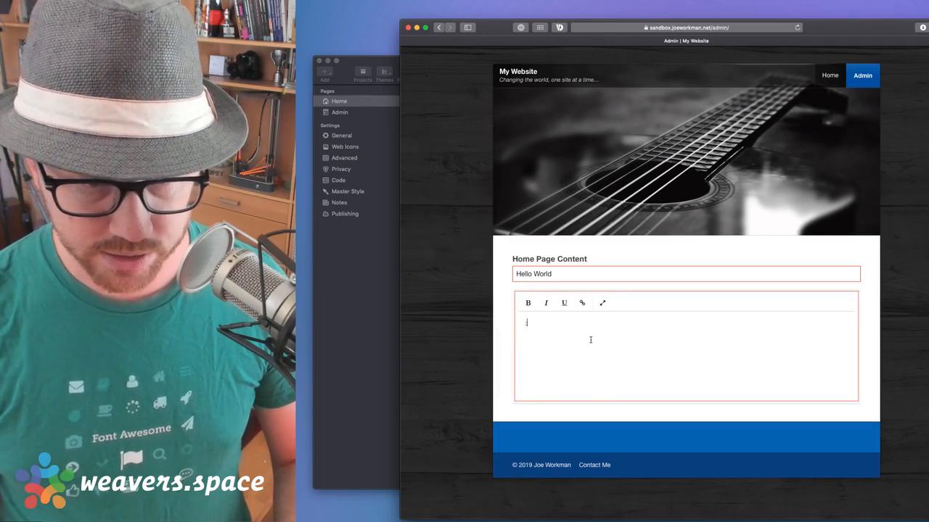
key("BackSpace")
type(":hi")
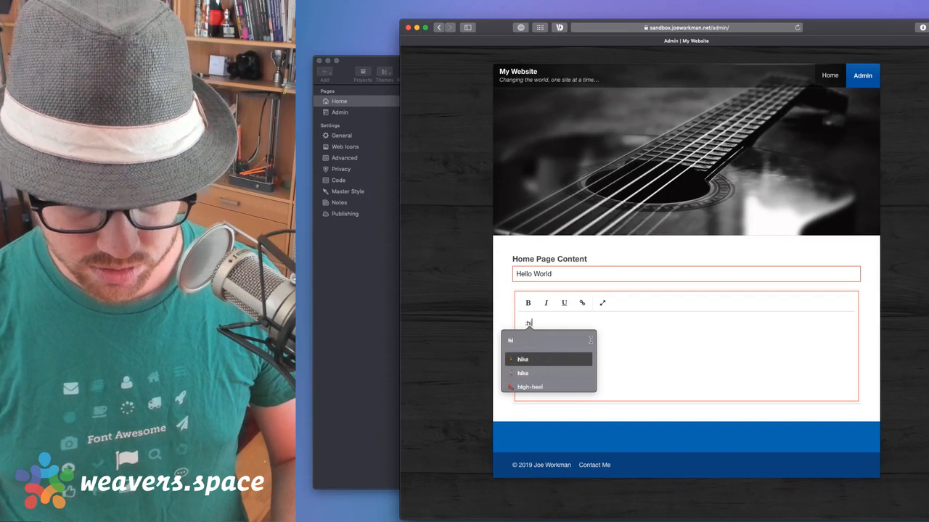
type("psum")
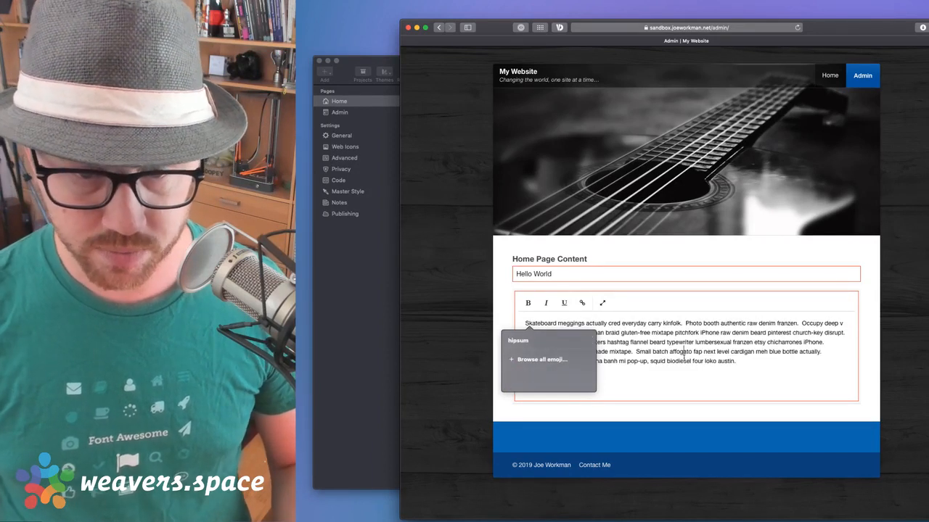
left_click(767, 365)
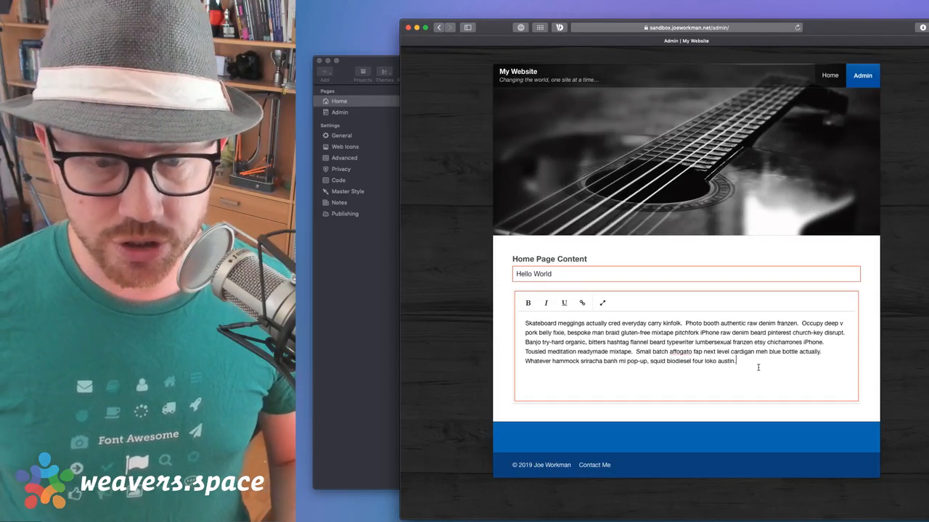
key("super+s")
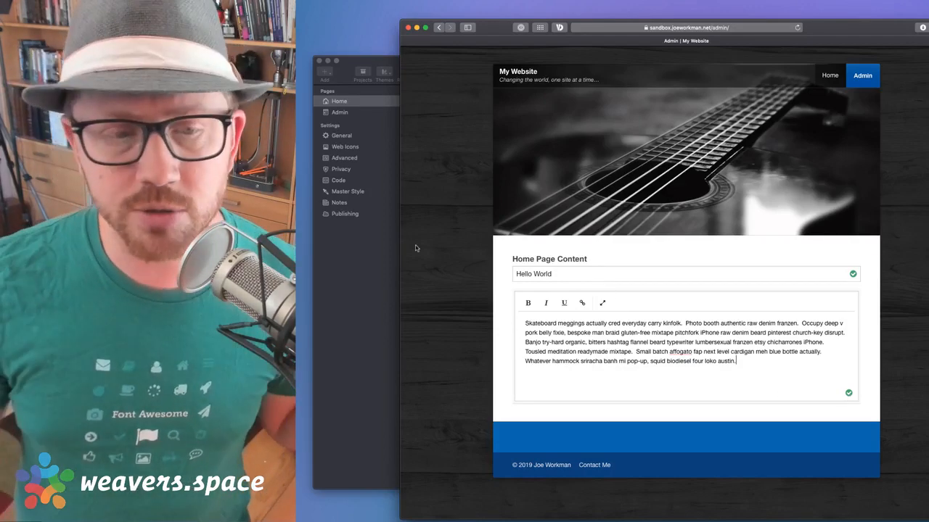
left_click(338, 261)
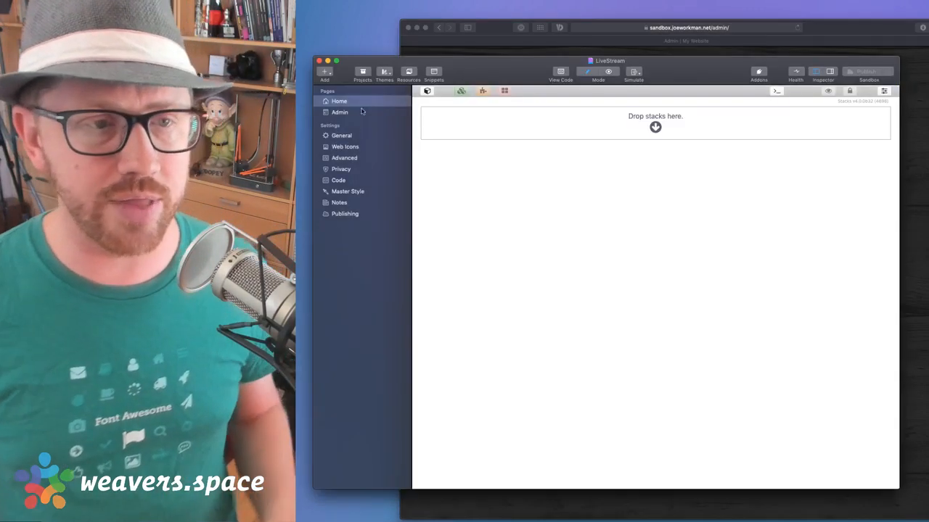
left_click(347, 112)
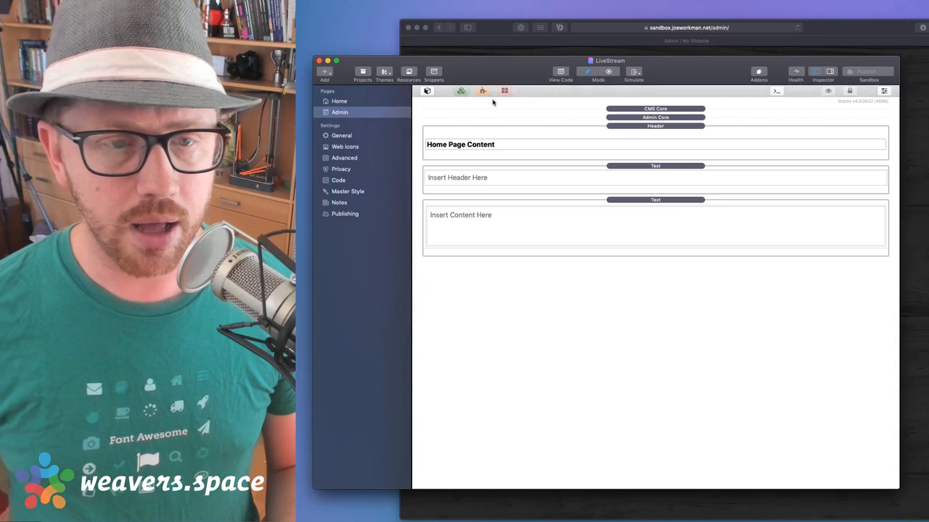
left_click(639, 167)
double_click(639, 167)
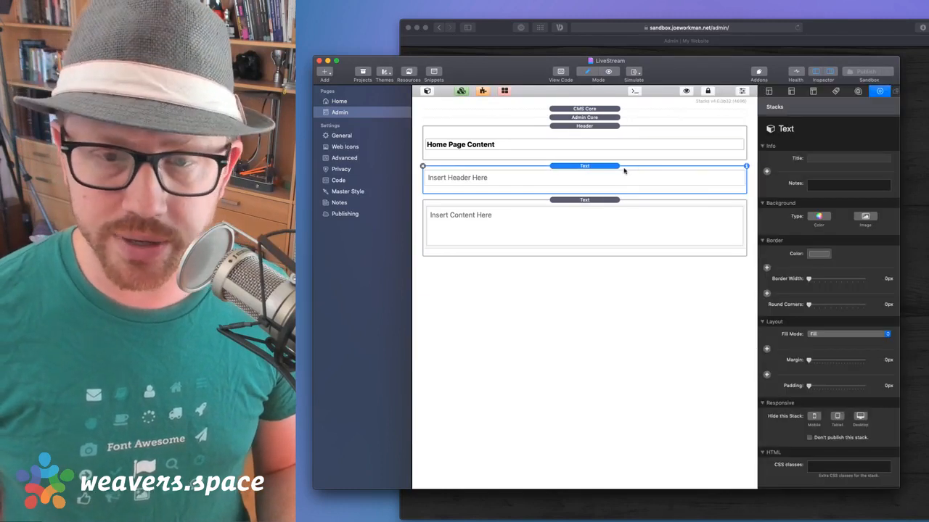
left_click(584, 220)
left_click(592, 177)
left_click(601, 218)
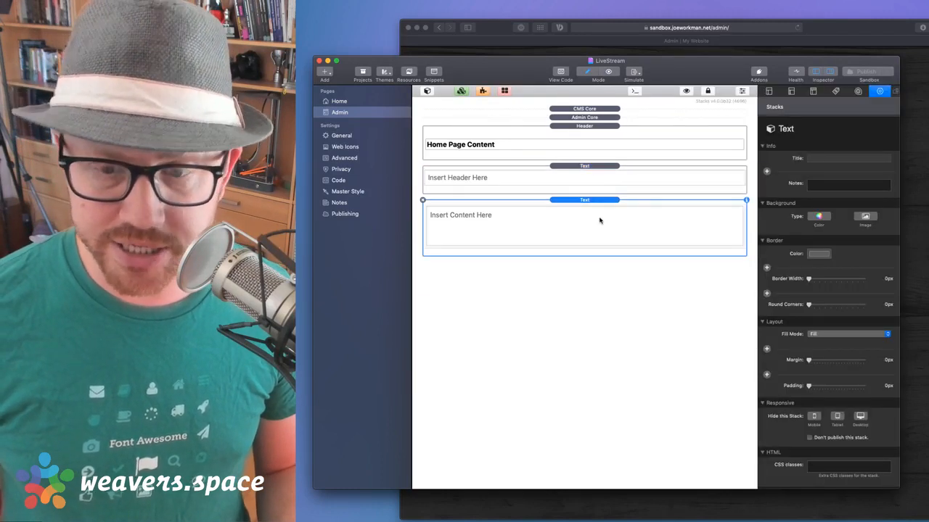
left_click(602, 187)
scroll(809, 336, "down", 5)
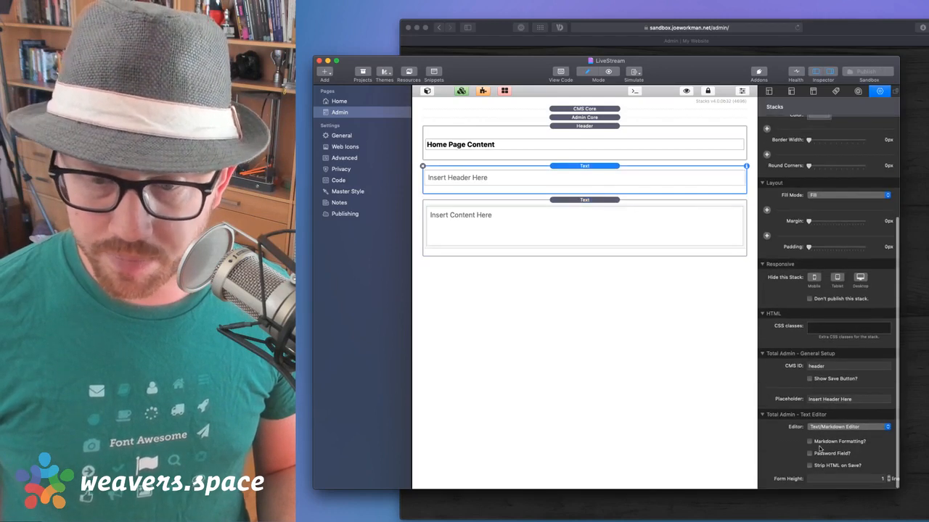
left_click(809, 379)
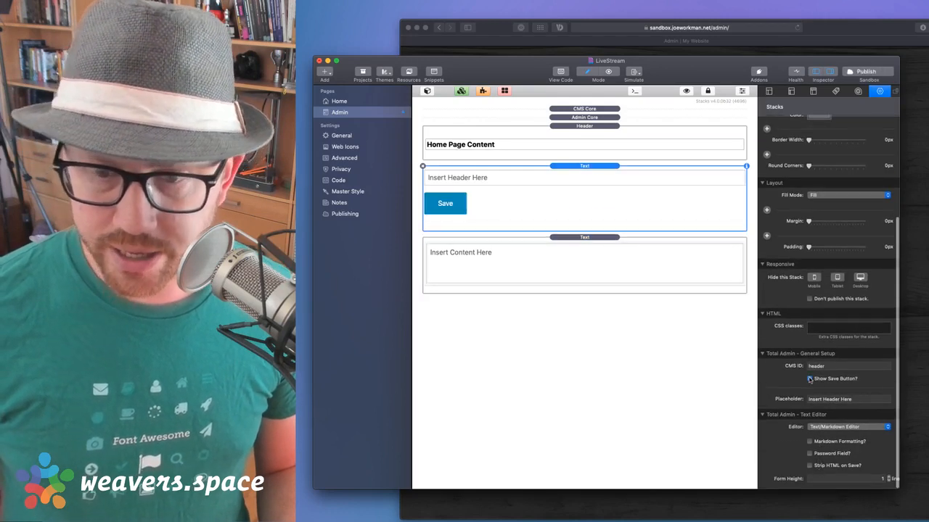
left_click(648, 294)
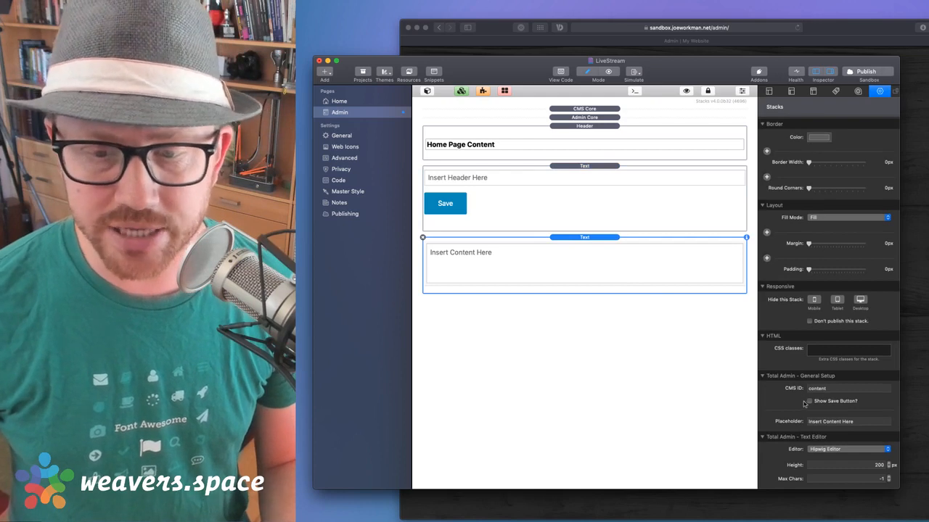
left_click(810, 402)
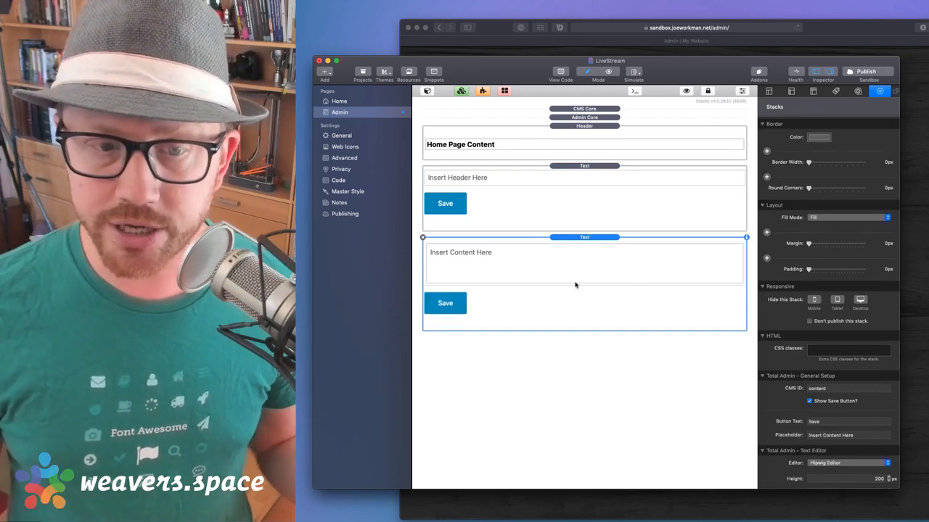
left_click(809, 401)
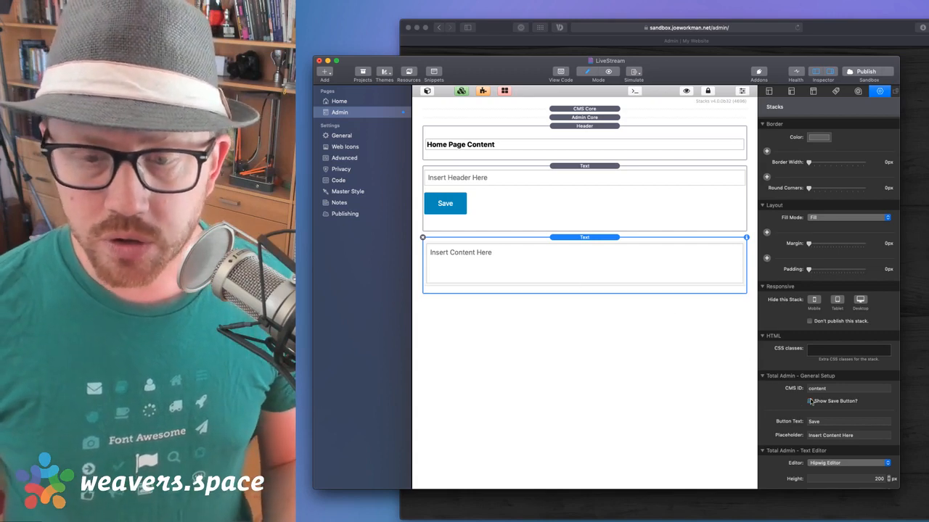
left_click(458, 195)
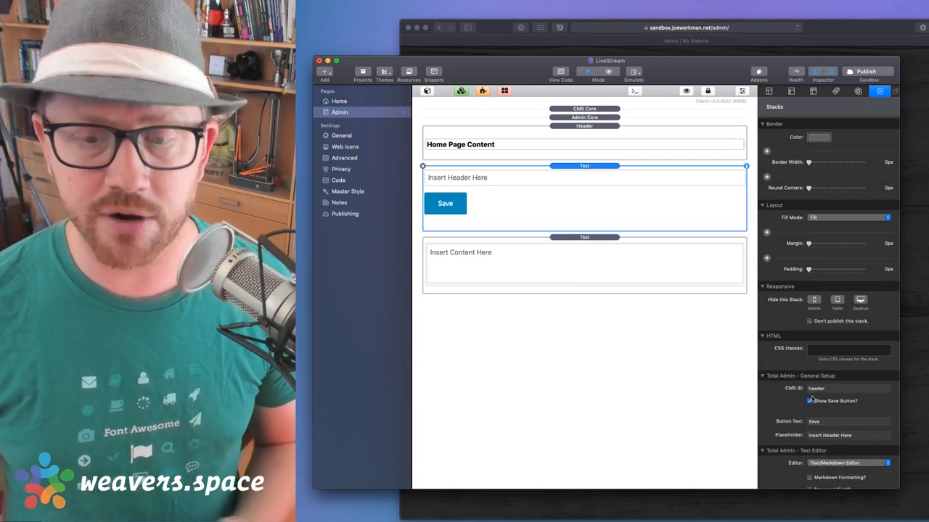
left_click(809, 401)
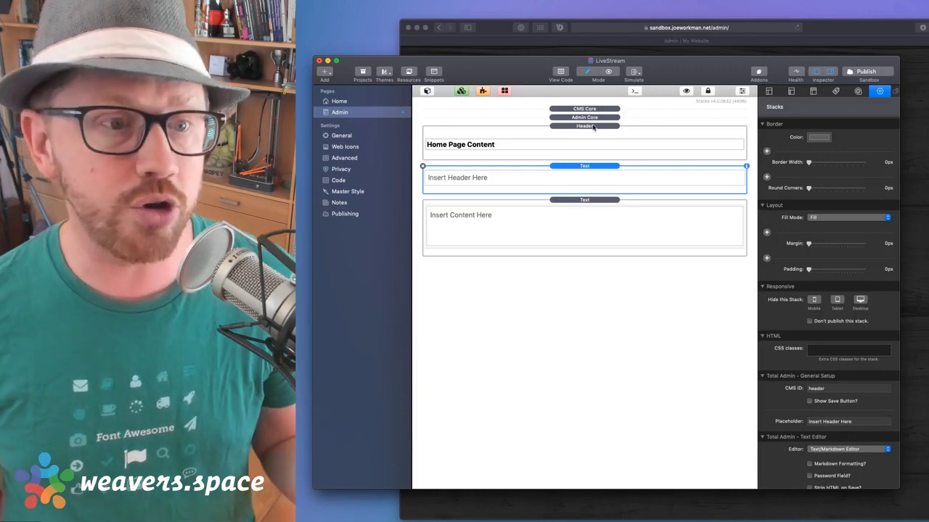
Drag the Save stack from the Total library folder to the top of the Admin page
left_click(427, 91)
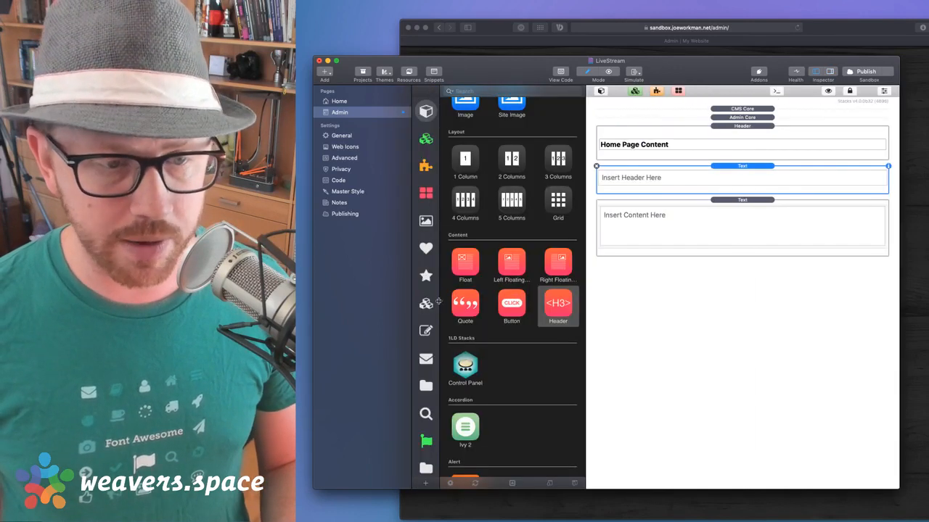
left_click(426, 468)
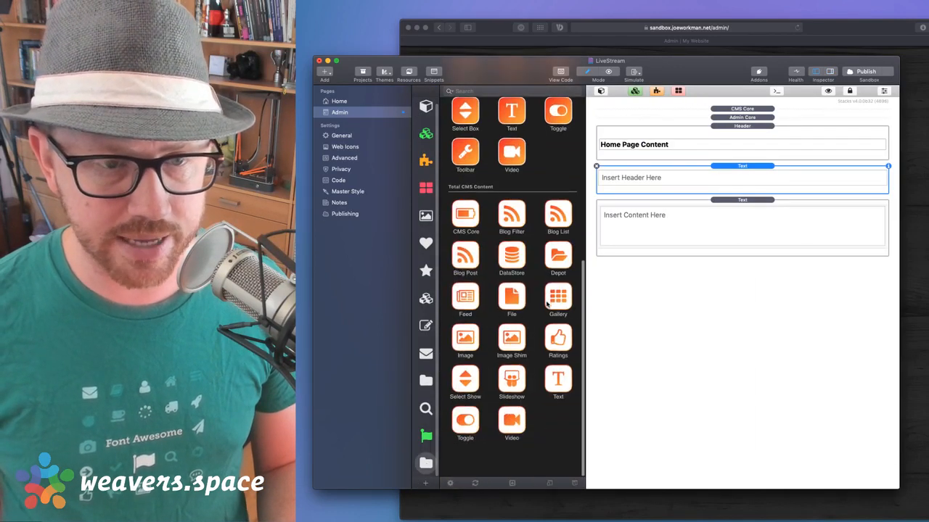
scroll(546, 305, "down", 1)
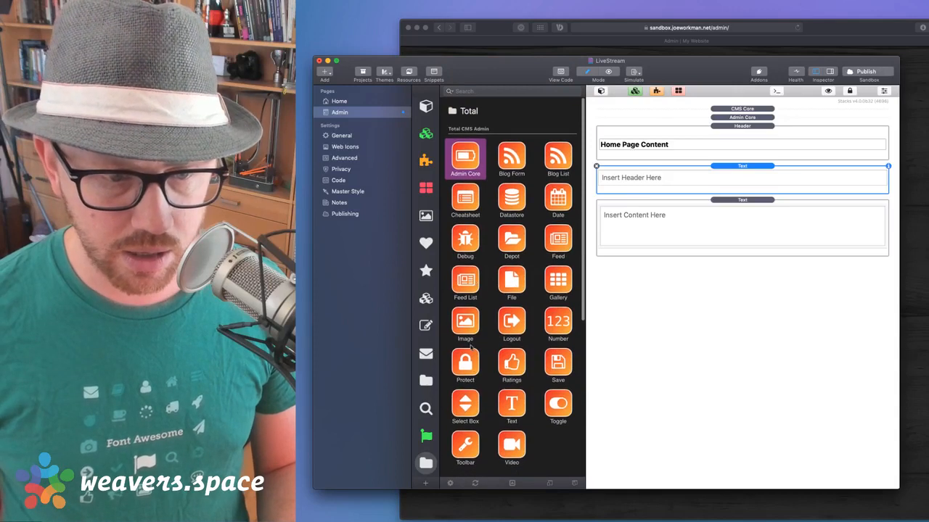
scroll(475, 352, "down", 1)
left_click(557, 349)
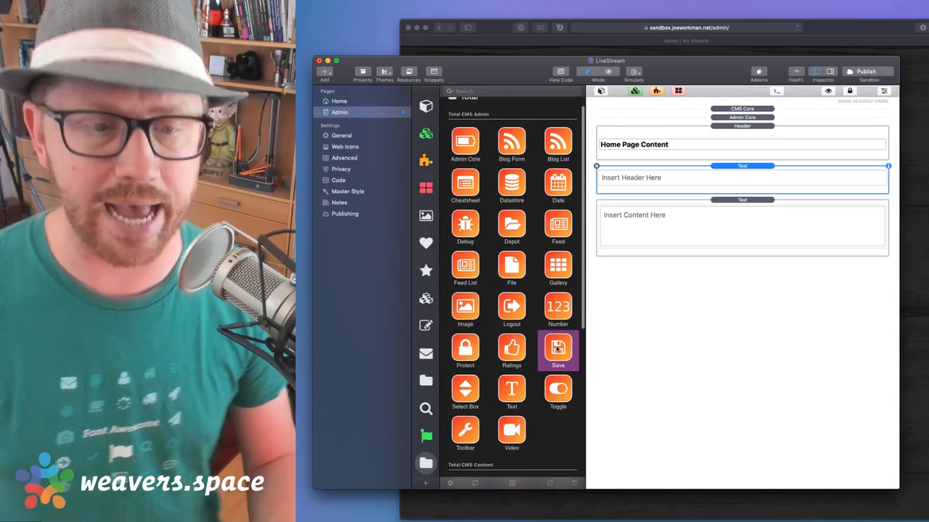
left_click_drag(557, 349, 750, 134)
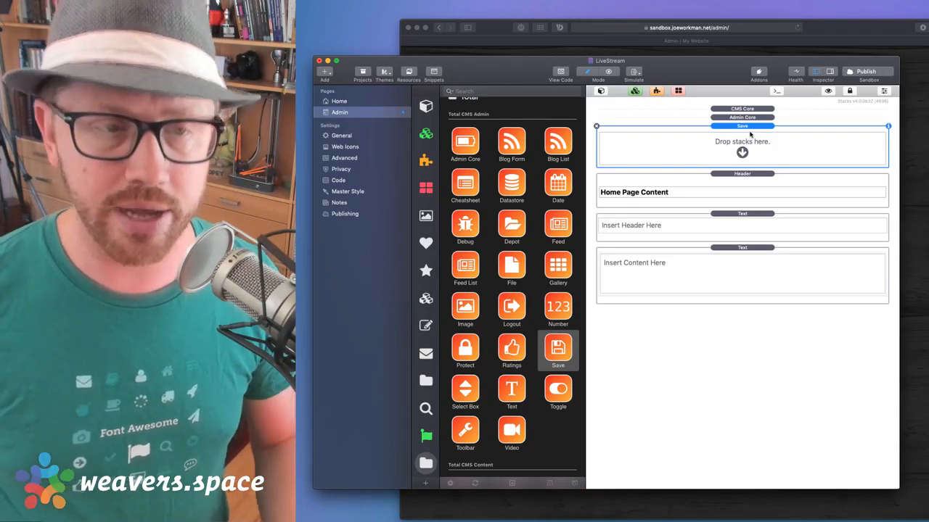
left_click(426, 106)
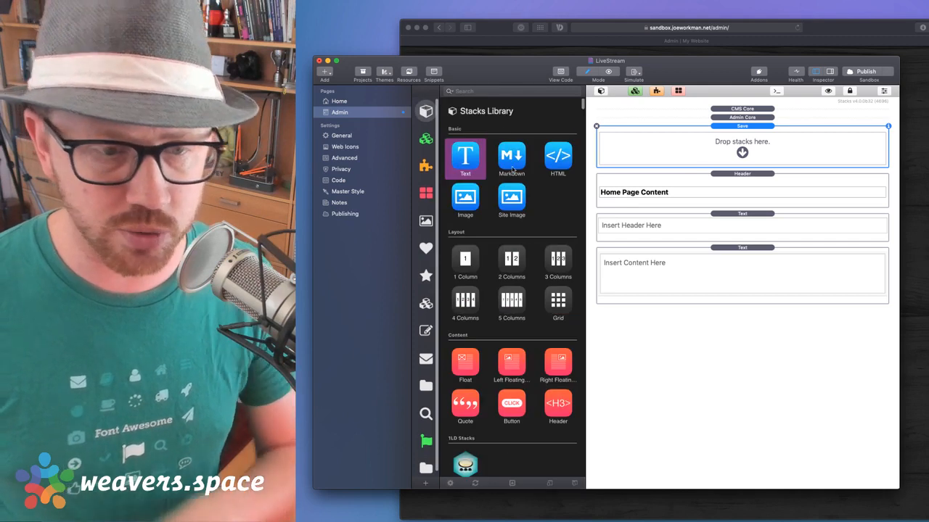
Add a Button stack inside the Save stack and set its alignment to Right
scroll(512, 170, "down", 5)
left_click_drag(511, 237, 728, 160)
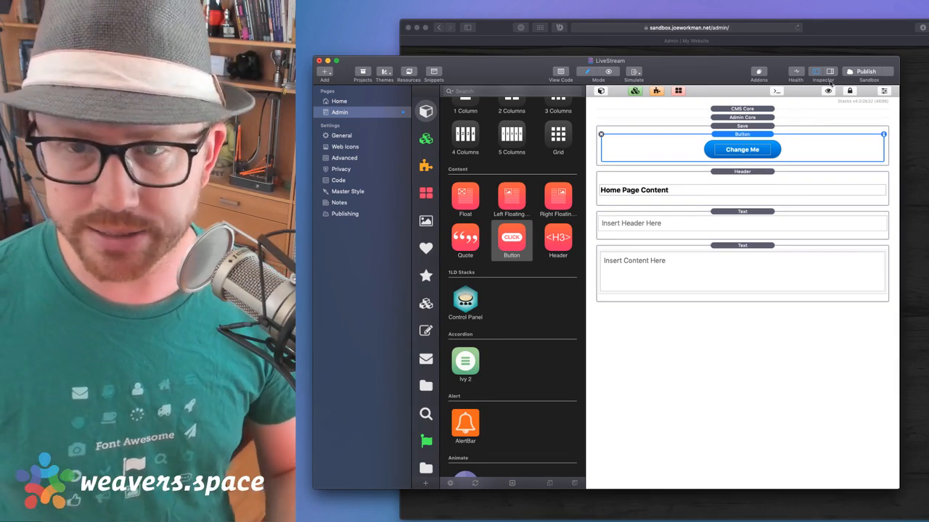
left_click(883, 91)
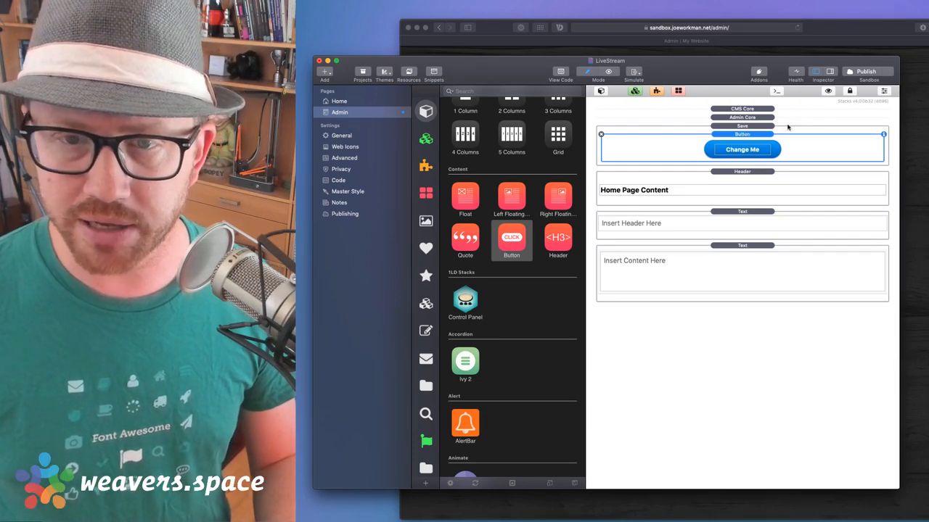
scroll(804, 445, "down", 5)
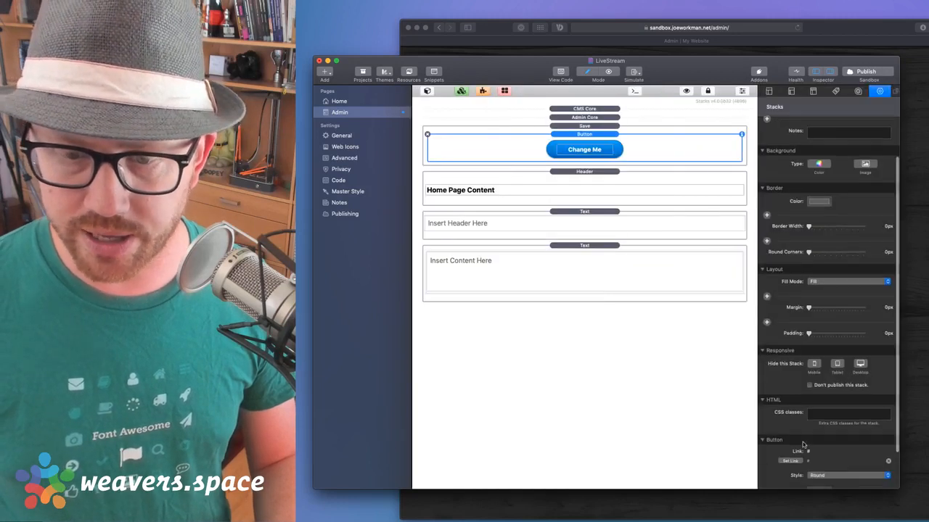
left_click(814, 477)
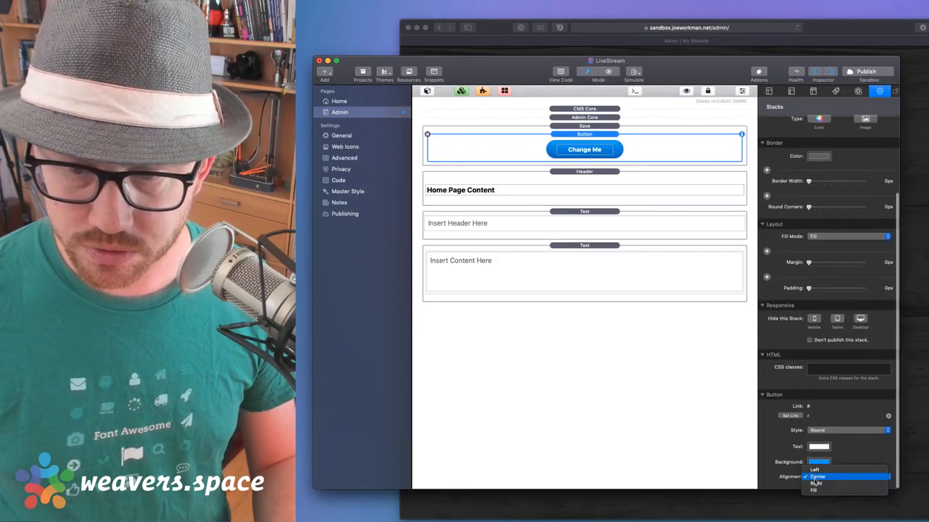
left_click(815, 486)
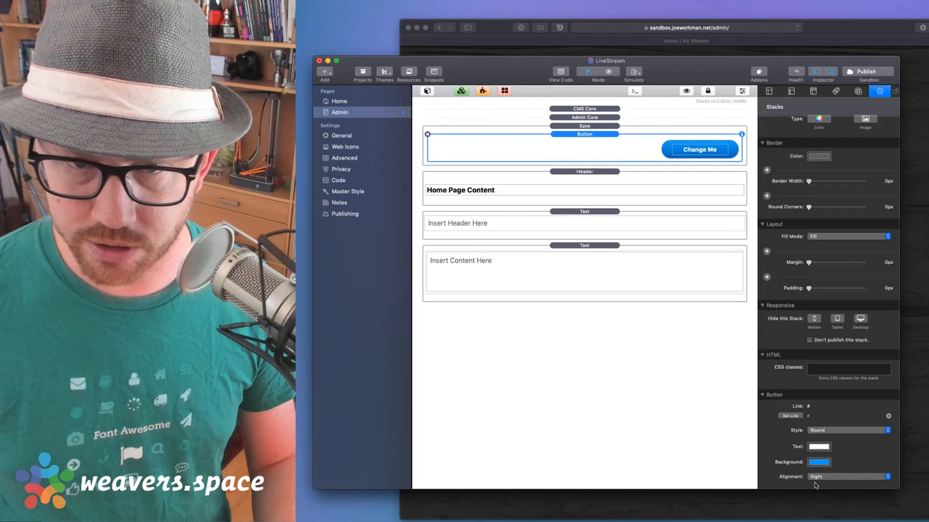
Label the button 'Save' and publish the updated site
double_click(696, 153)
type("Save")
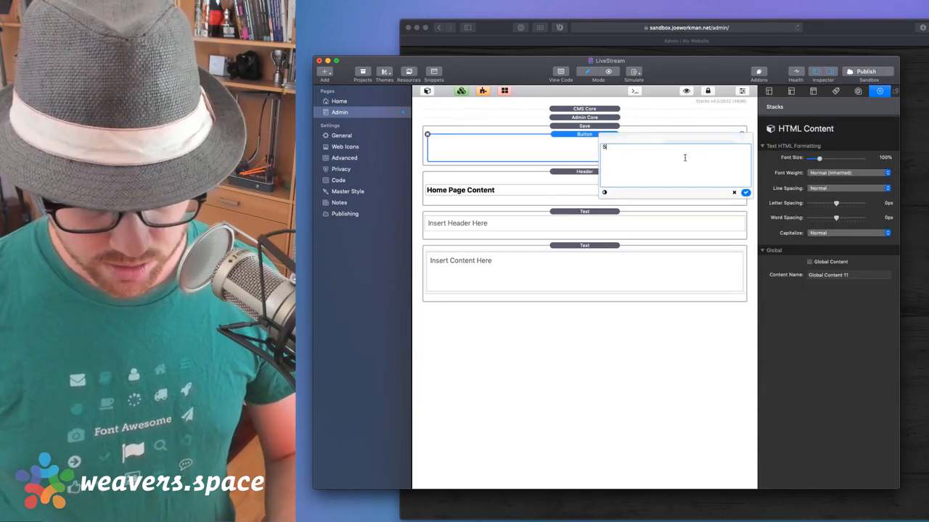
left_click(746, 192)
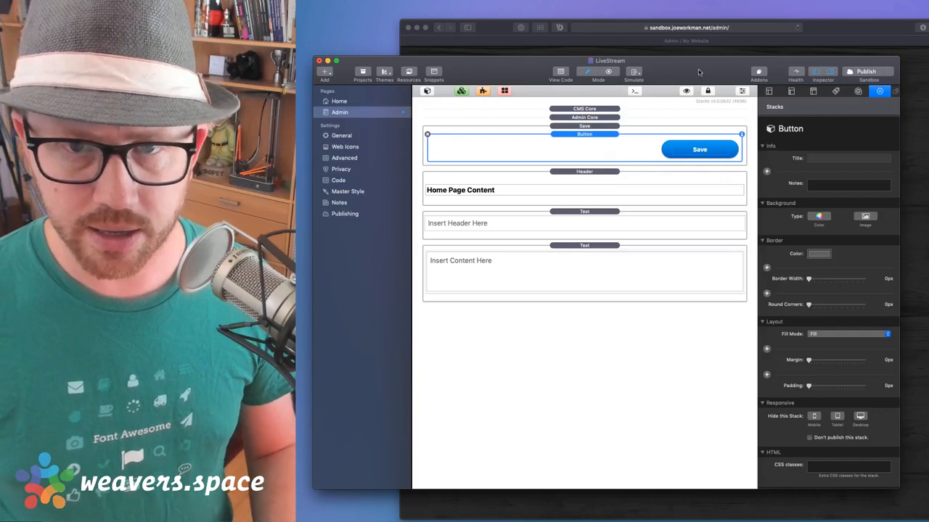
left_click(866, 74)
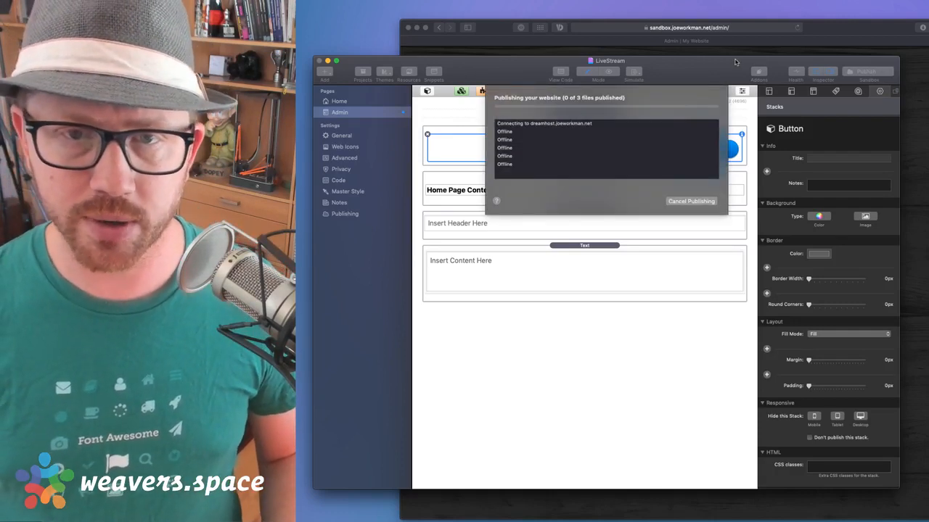
Switch to Safari's live admin page showing the new Save button
left_click(857, 30)
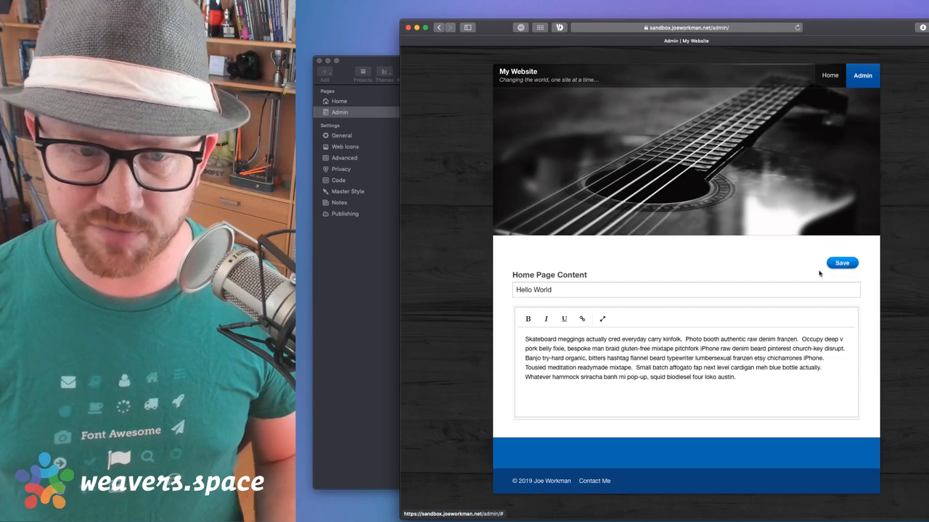
Change the title to 'Hello World Again' and save it with the page's Save button
left_click(607, 296)
type("Again")
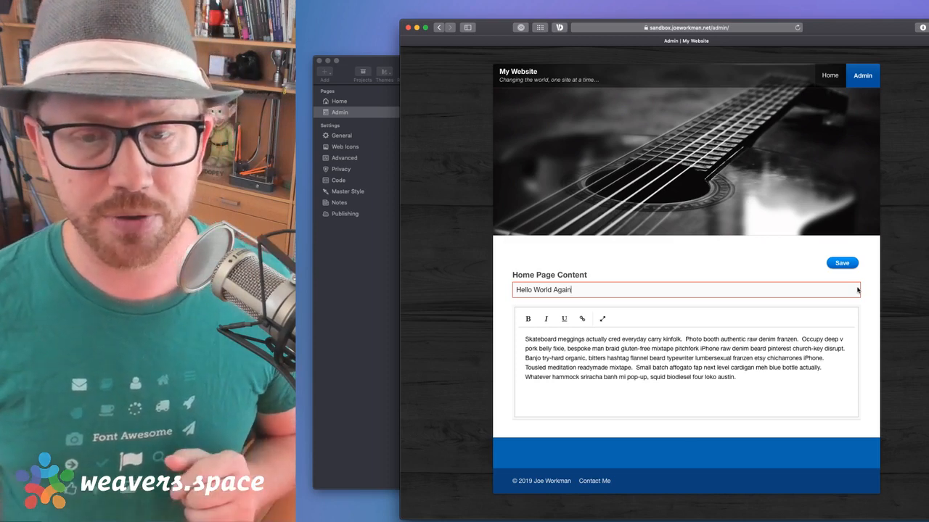
left_click(842, 265)
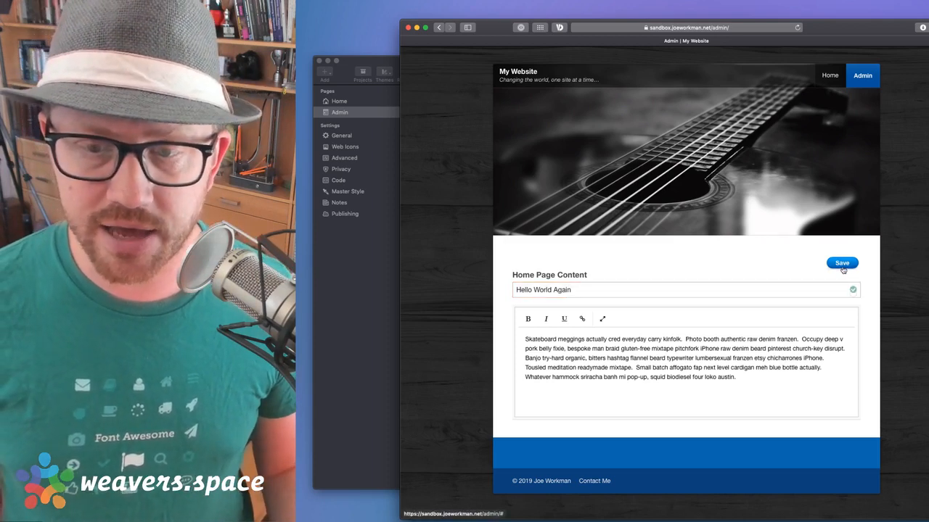
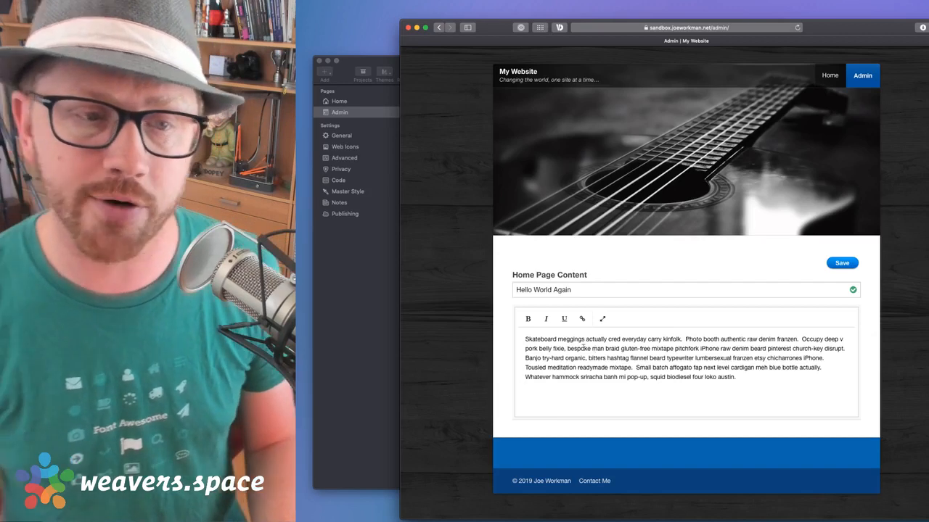
Return to the RapidWeaver project and open its Home page for editing
left_click(367, 291)
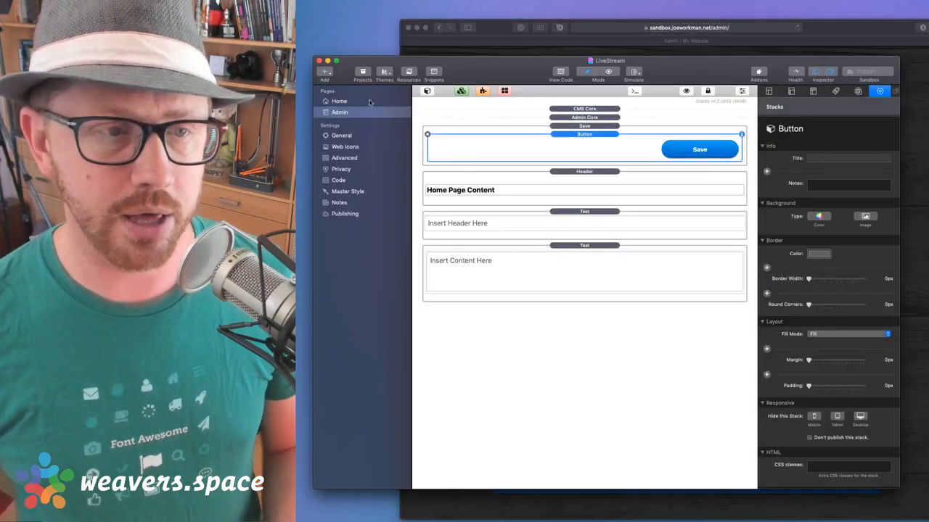
left_click(342, 99)
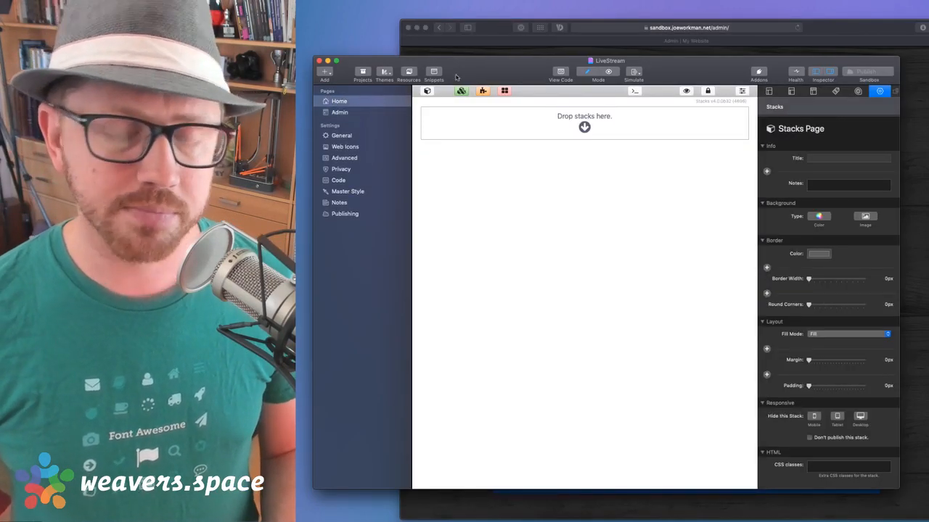
Drag a Total CMS Text stack from the Total CMS Content library onto the empty Home page
left_click(428, 92)
scroll(579, 246, "up", 5)
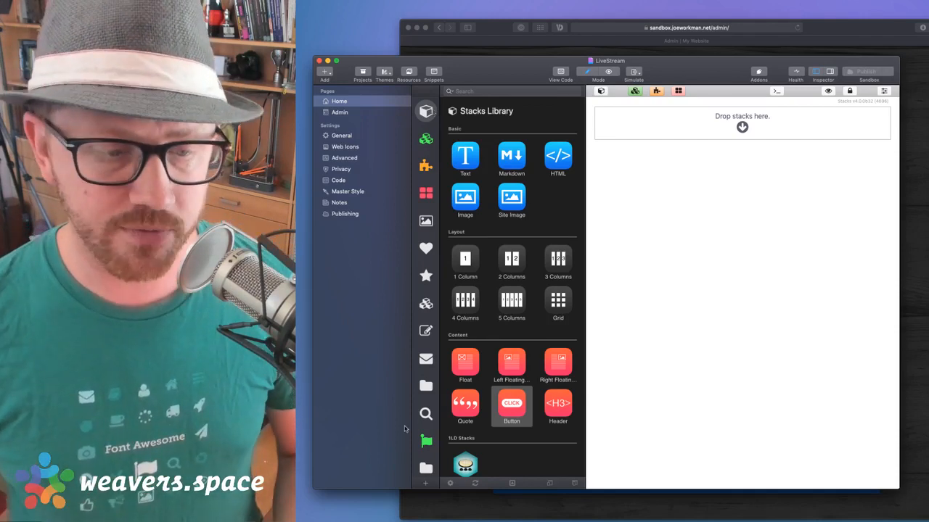
left_click(426, 464)
scroll(531, 242, "down", 10)
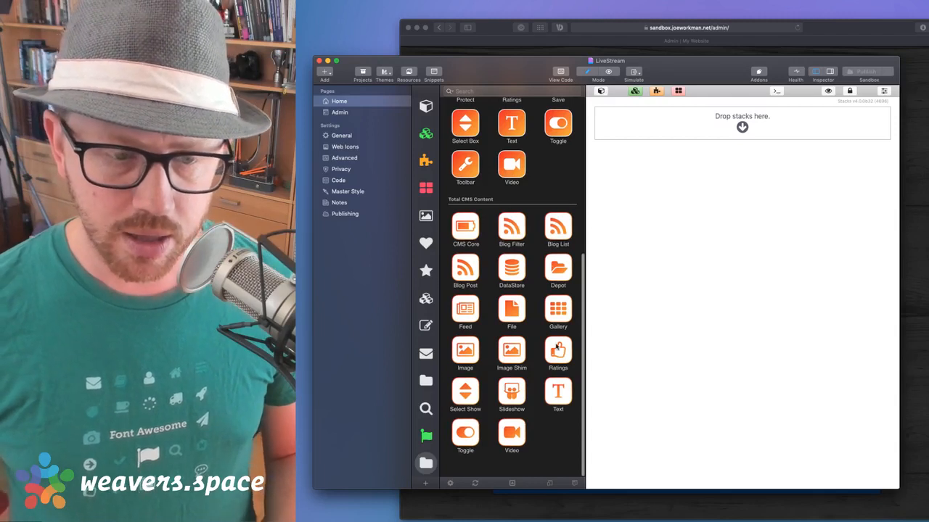
left_click(559, 392)
left_click_drag(559, 391, 746, 129)
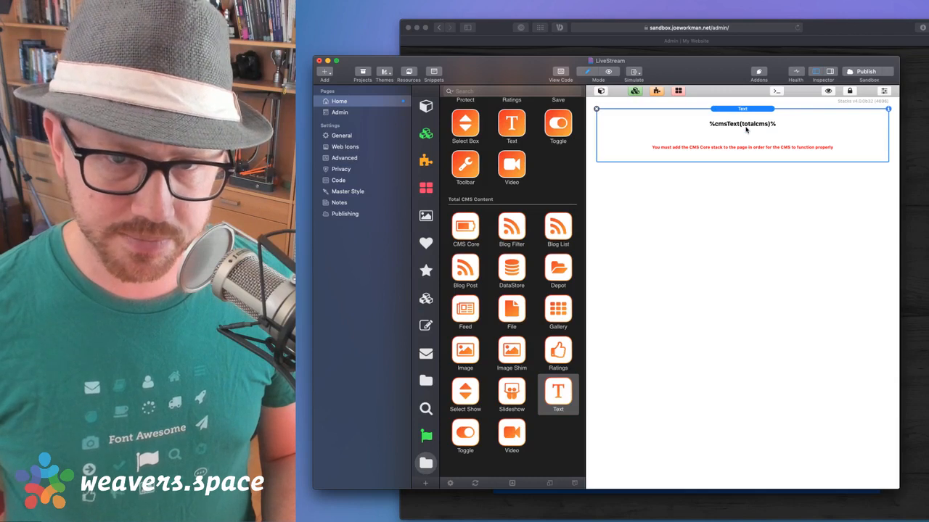
Set the Text stack's CMS ID to 'content' and its display to Hipwig rich text
double_click(739, 113)
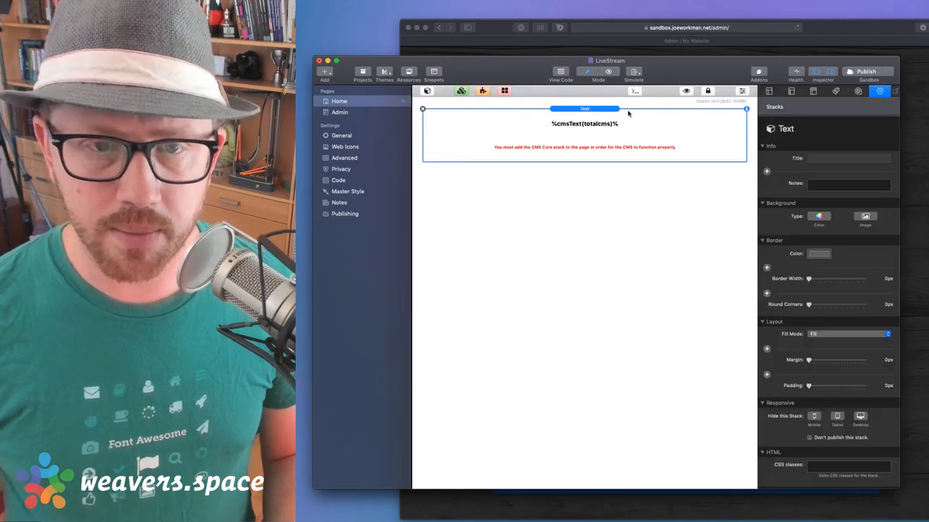
scroll(849, 457, "down", 3)
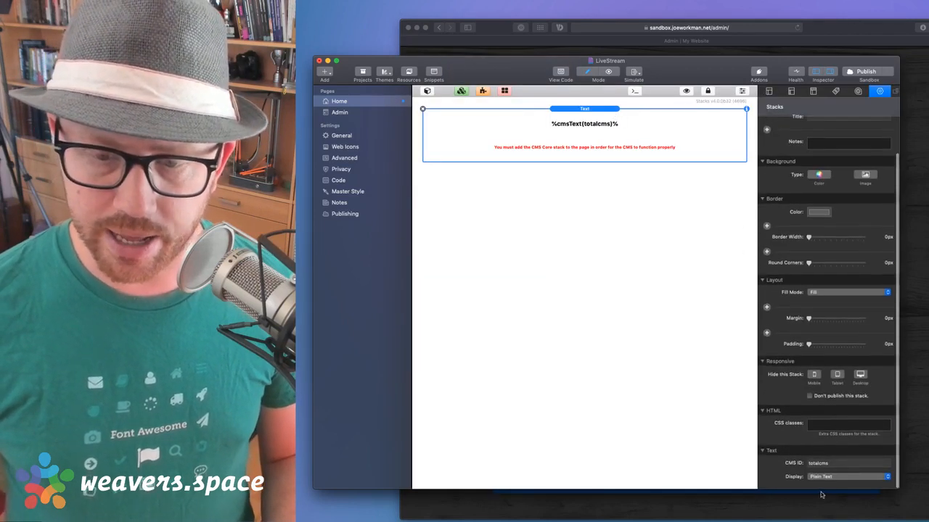
left_click(825, 478)
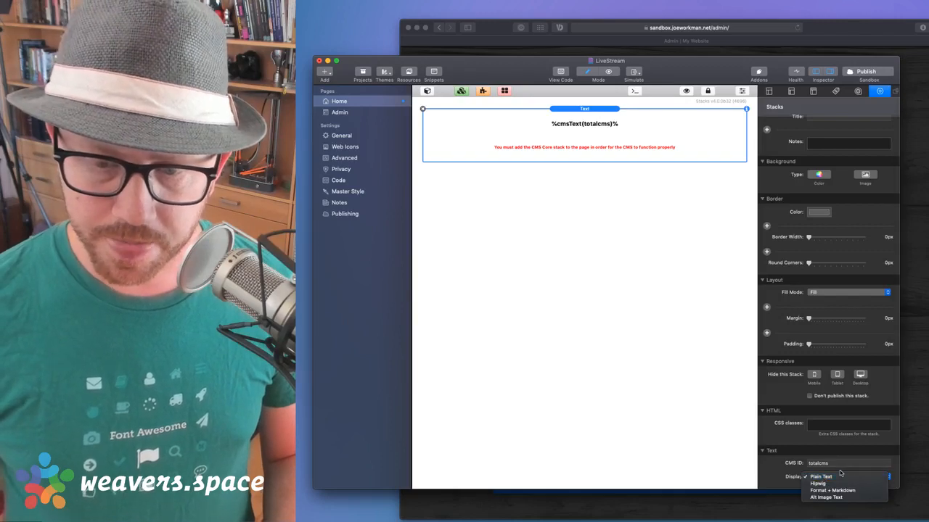
left_click(839, 468)
double_click(832, 465)
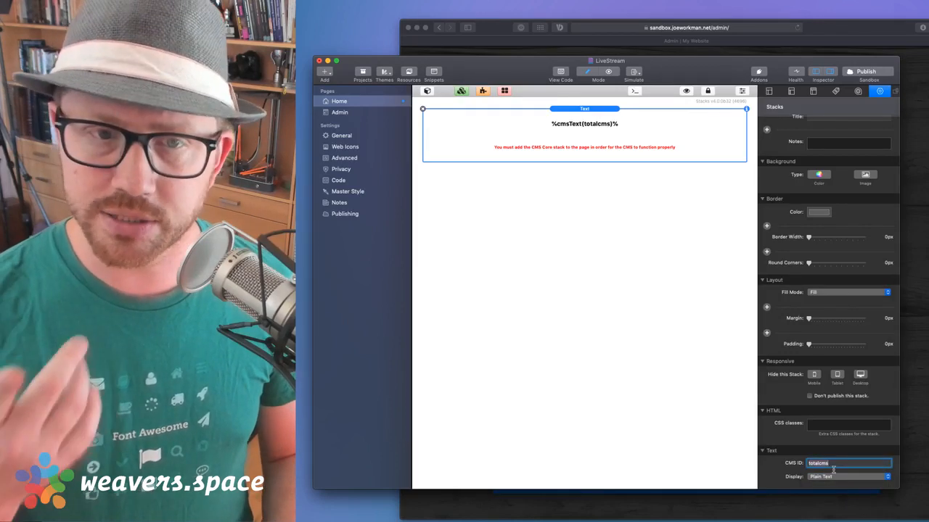
type("content")
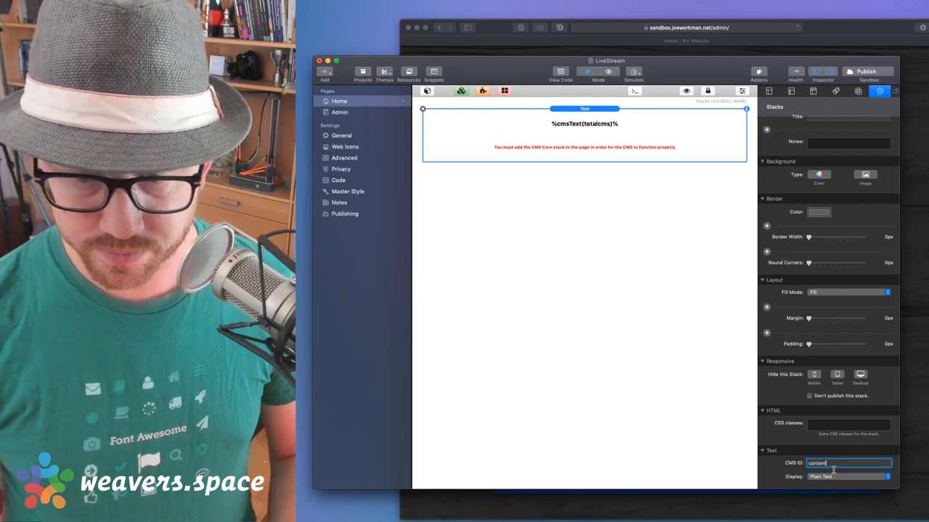
key("Return")
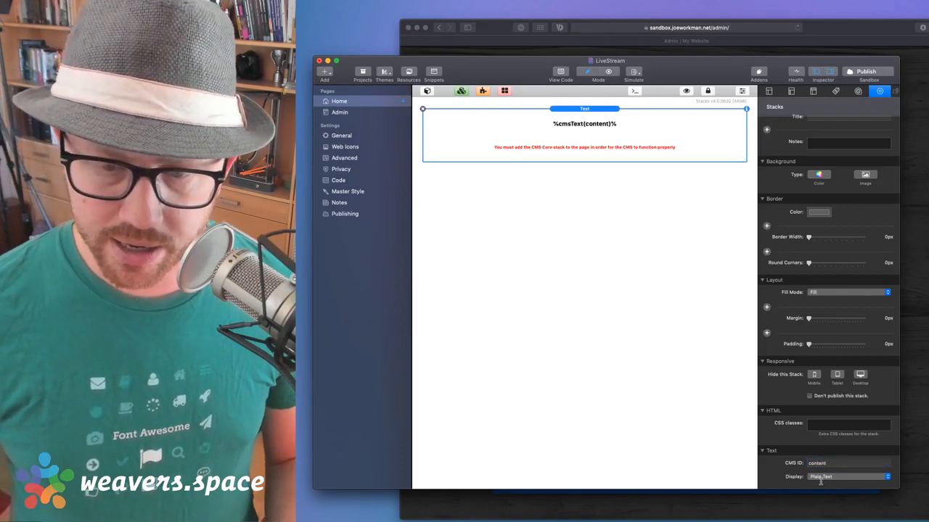
left_click(822, 479)
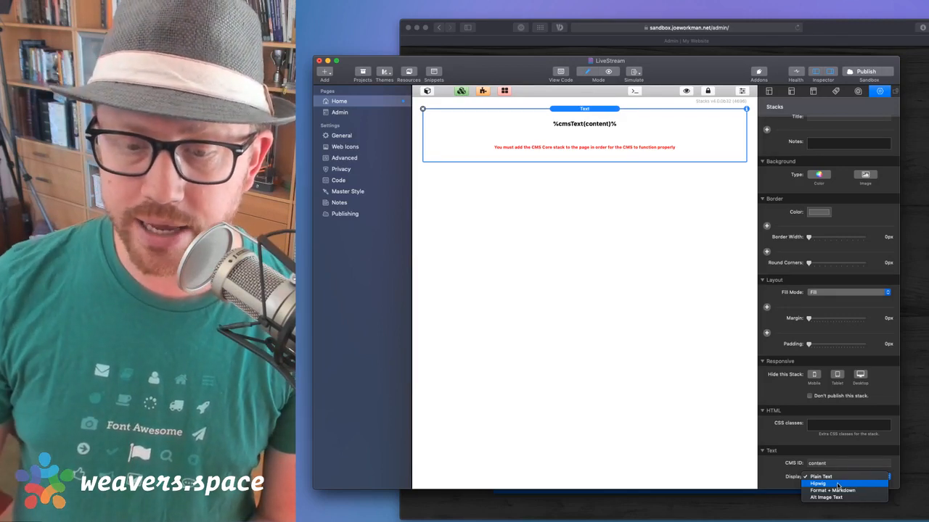
left_click(838, 484)
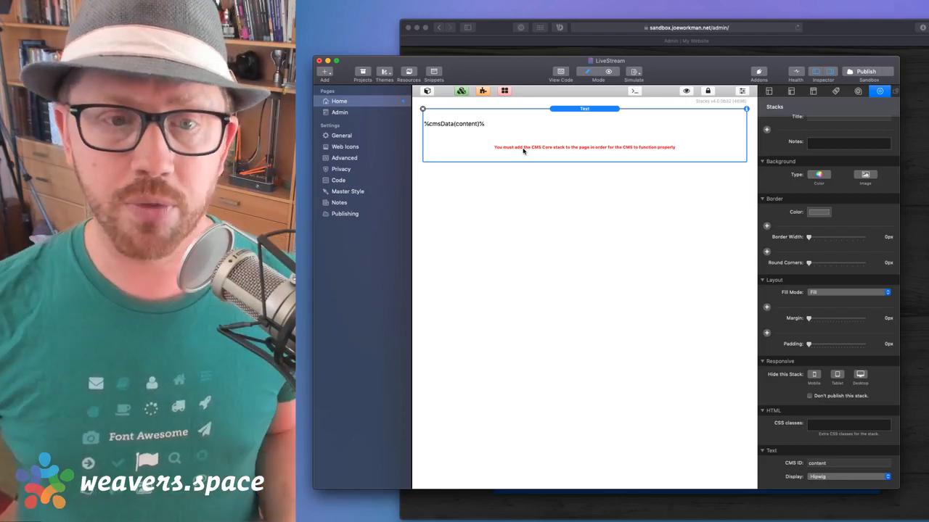
left_click(340, 114)
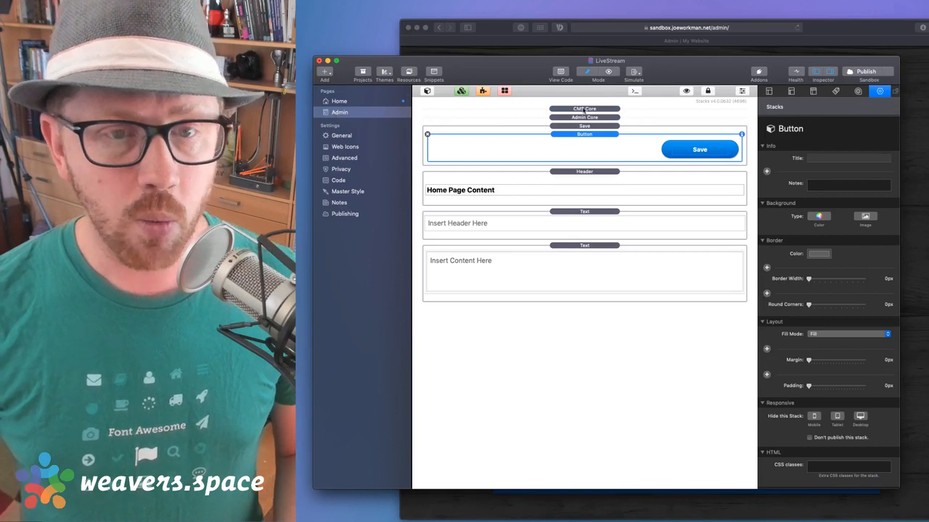
Select the Admin page's CMS Core stack and show its macro reference
left_click(585, 110)
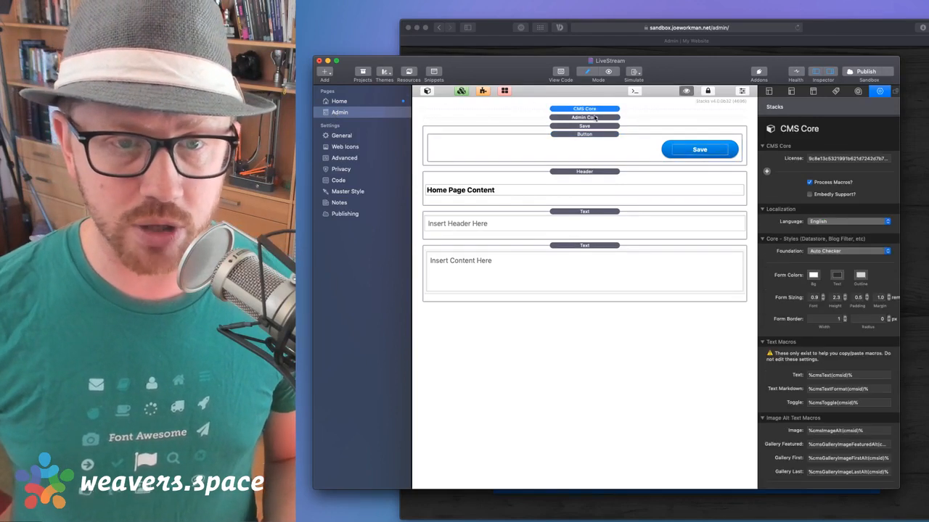
left_click(686, 90)
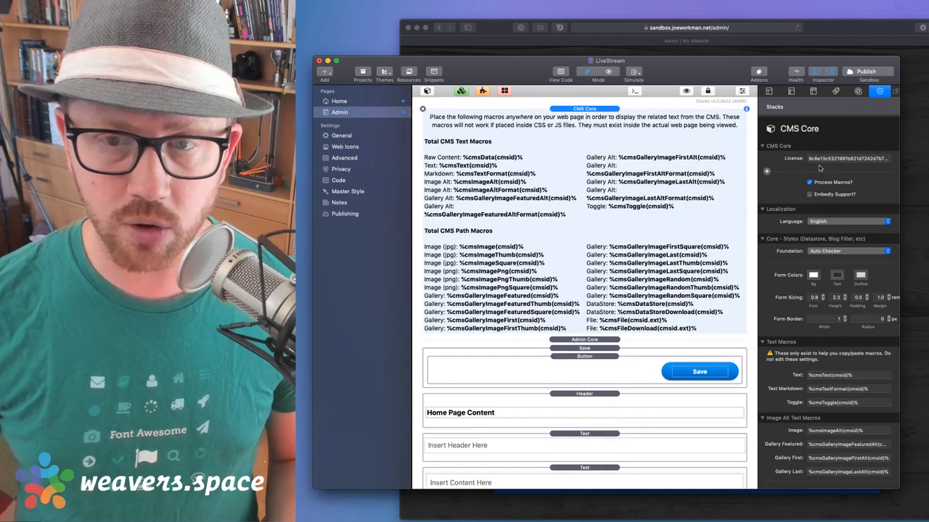
mouse_move(832, 162)
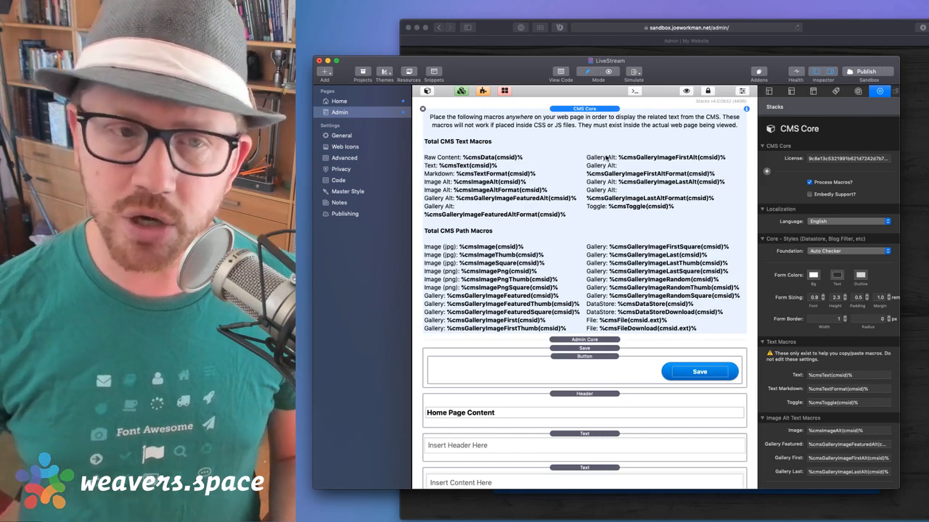
Open the CMS Core partial and retitle it from 'Partial 3' to '** CMS CORE'
left_click(462, 92)
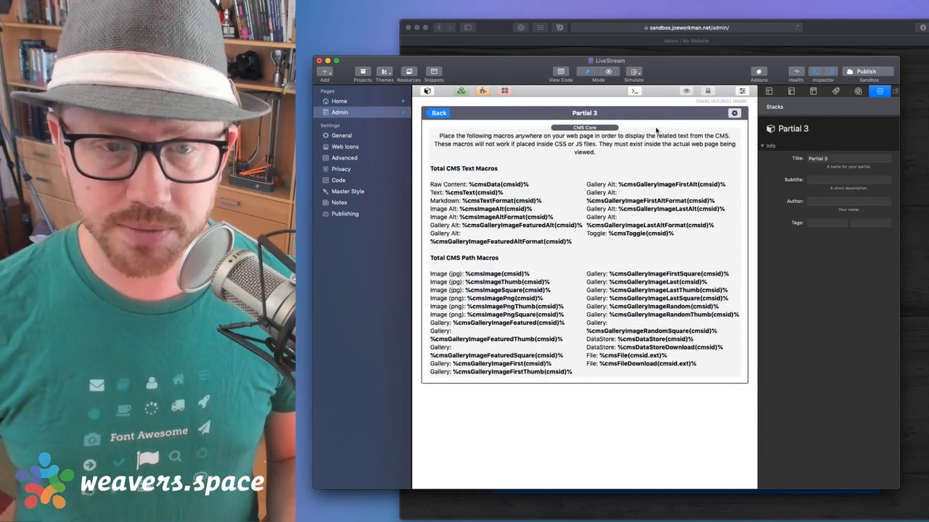
left_click(839, 160)
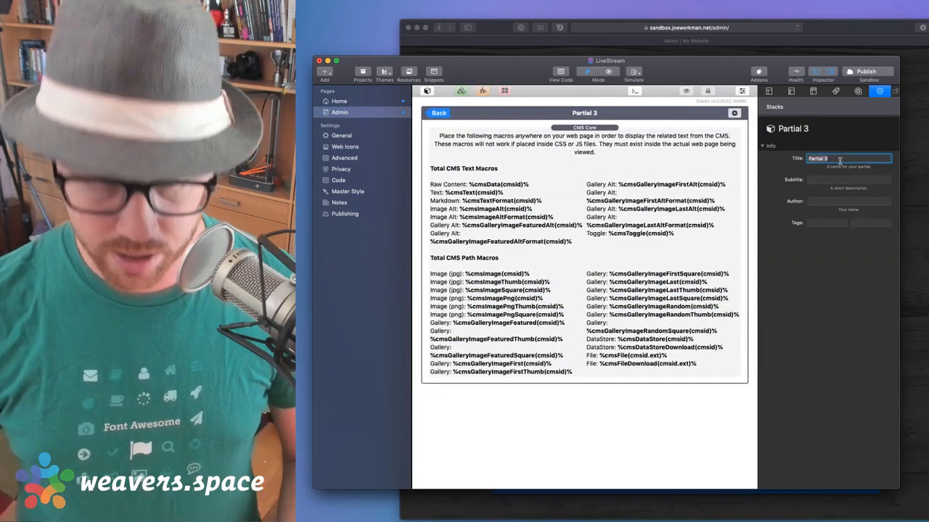
key("BackSpace")
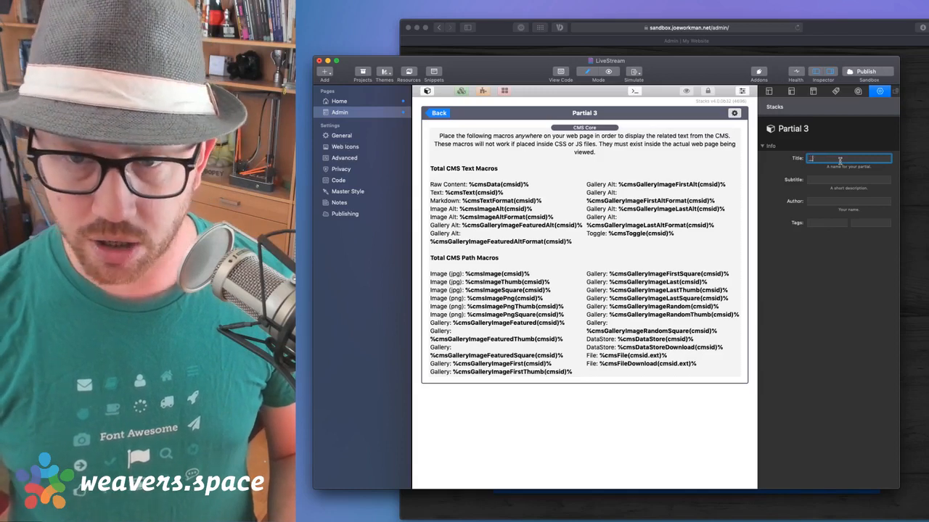
type("** C")
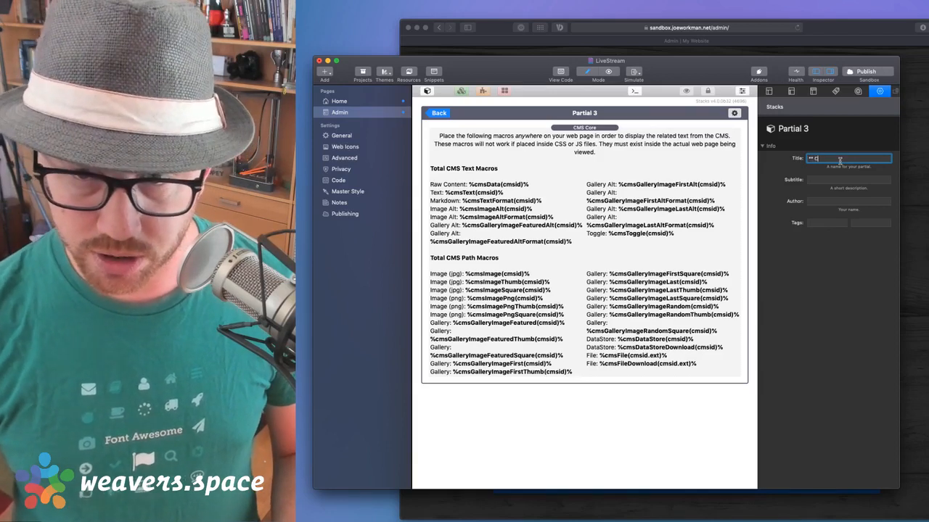
type("MS CORE")
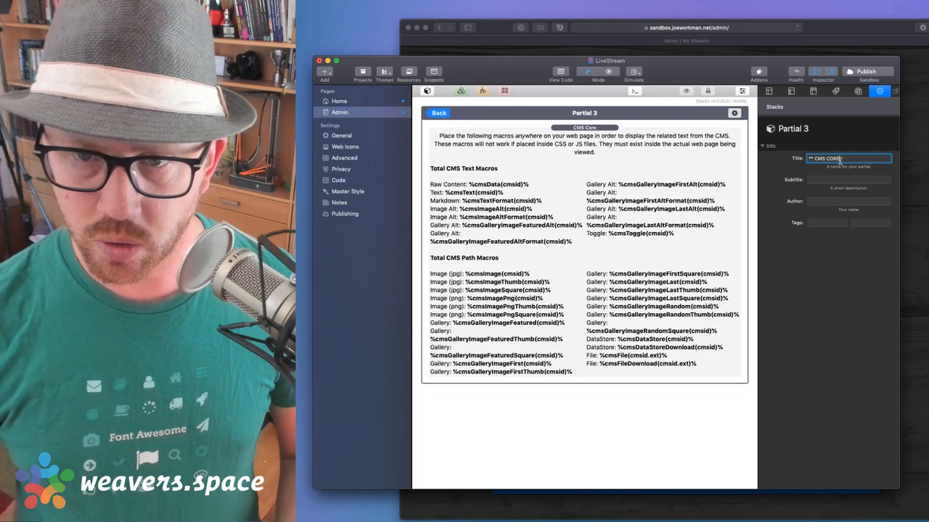
key("Tab")
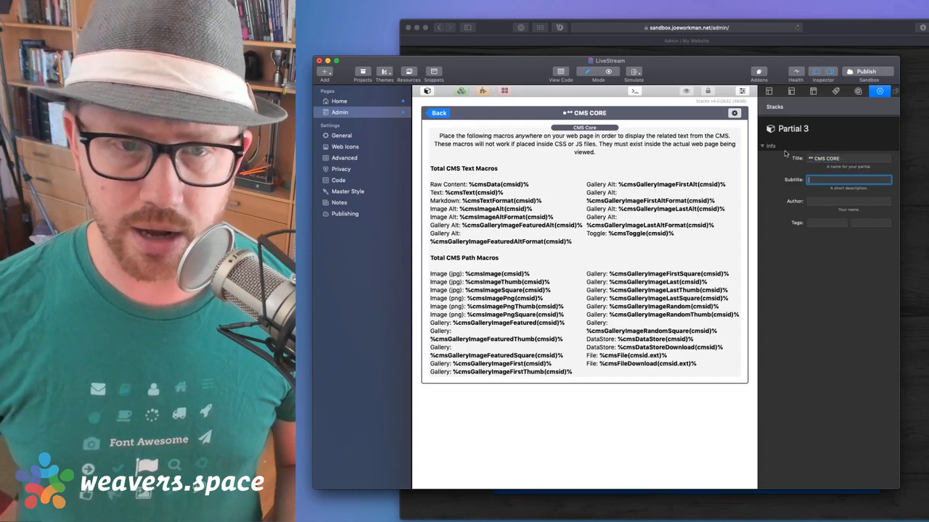
Replace the leading asterisks with a smiley emoji, making the title '😀 CMS CORE'
left_click(811, 160)
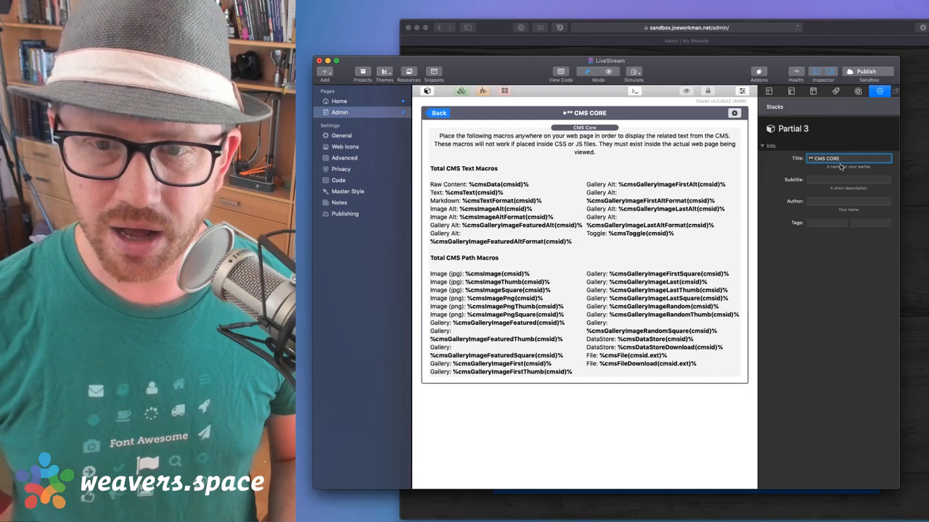
key("BackSpace")
key("BackSpace")
key("BackSpace")
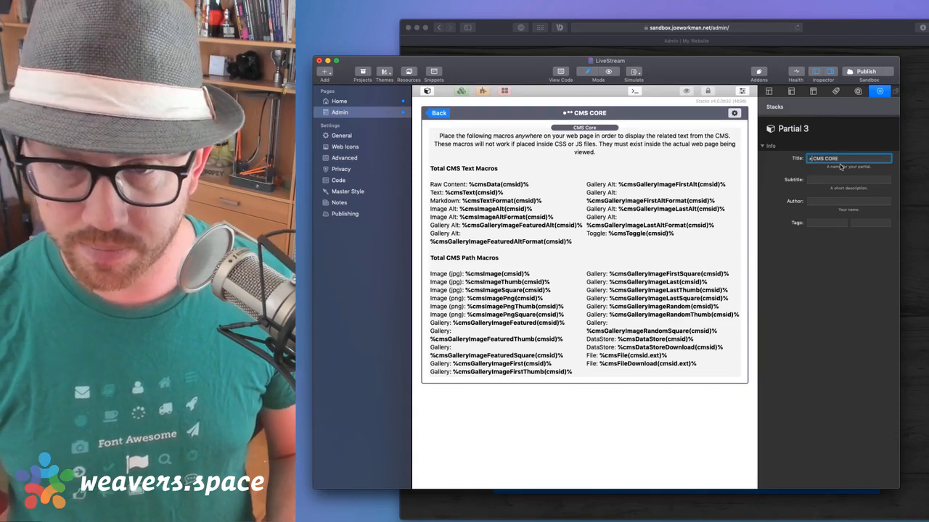
type(":smil")
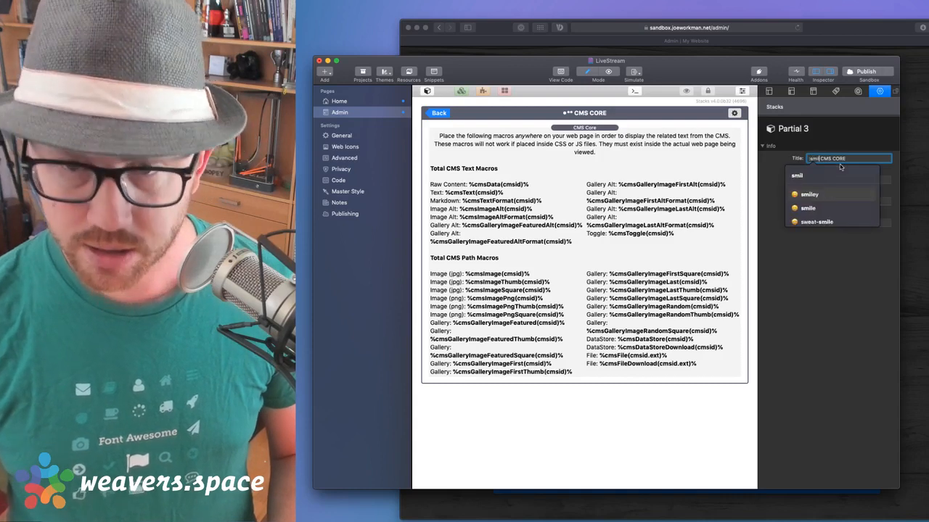
key("Return")
key("Tab")
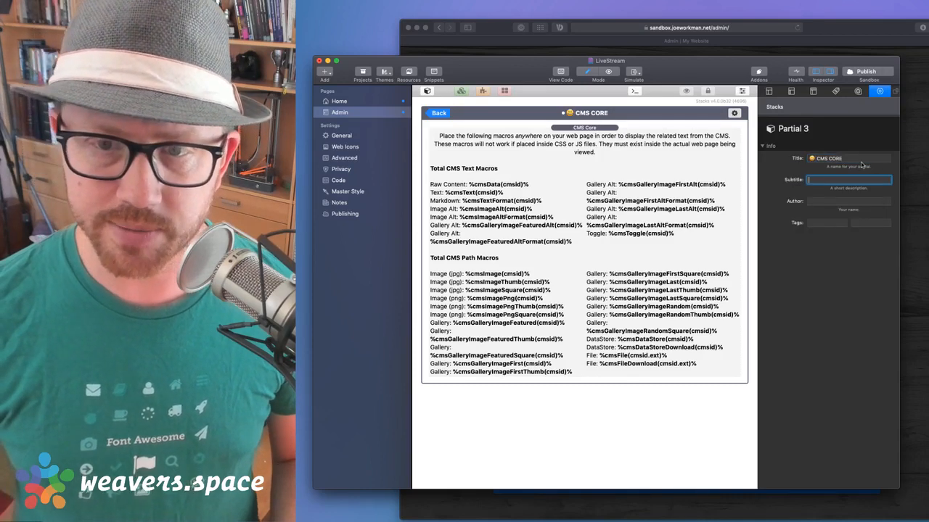
left_click(439, 113)
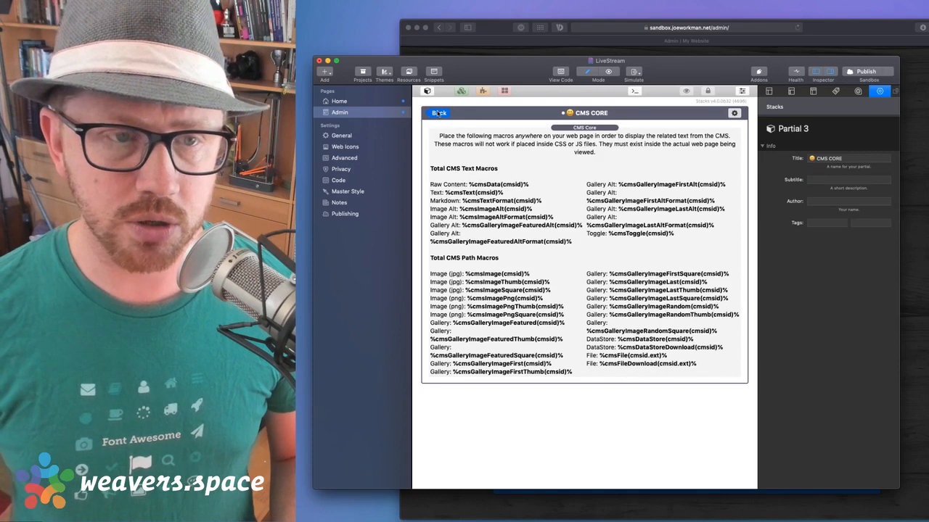
left_click(575, 109)
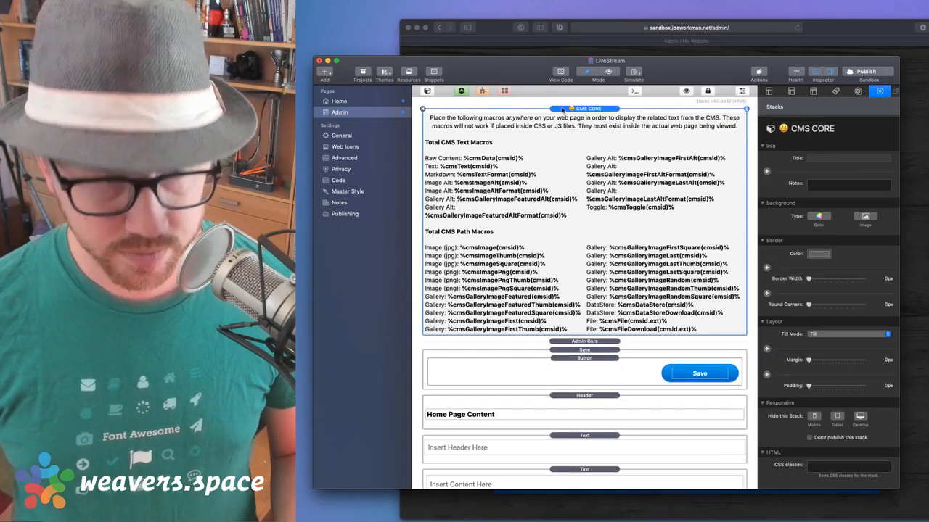
Paste the CMS CORE stack onto Home, collapse its macro reference, and move it above the Text stack
left_click(363, 102)
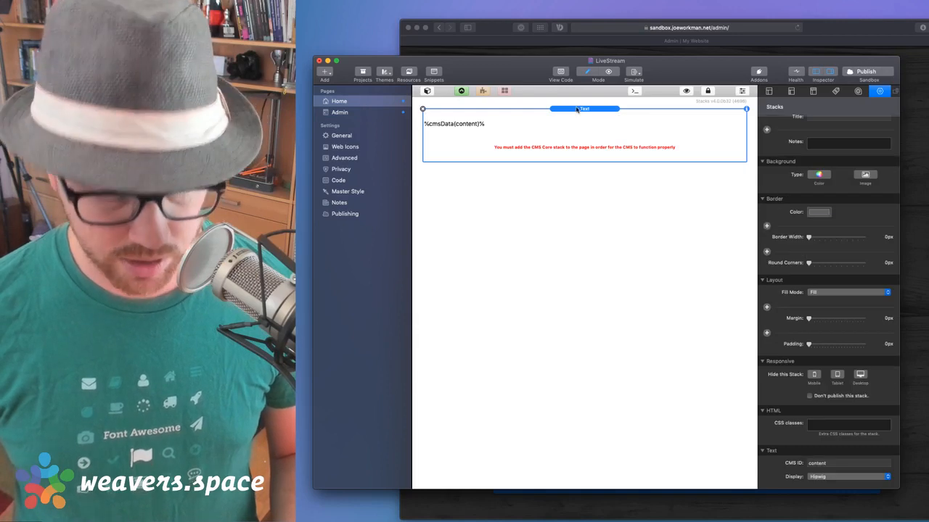
key("super+v")
left_click(573, 143)
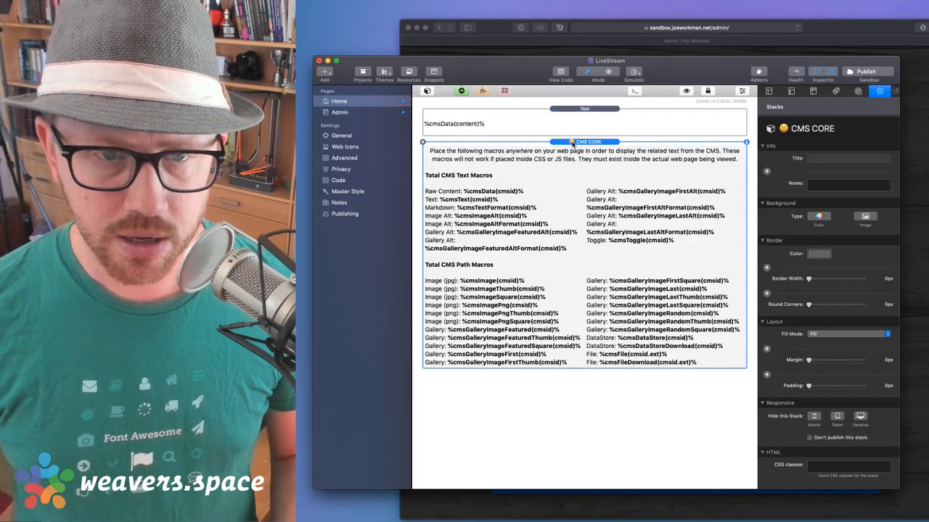
left_click(686, 91)
left_click_drag(587, 142, 598, 113)
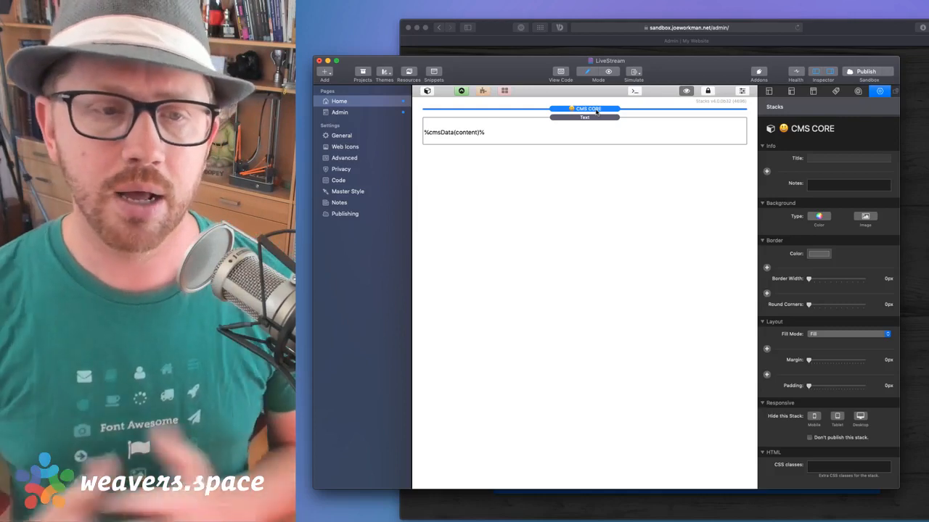
Review the Text stack's settings, then reselect the CMS CORE stack
left_click(595, 117)
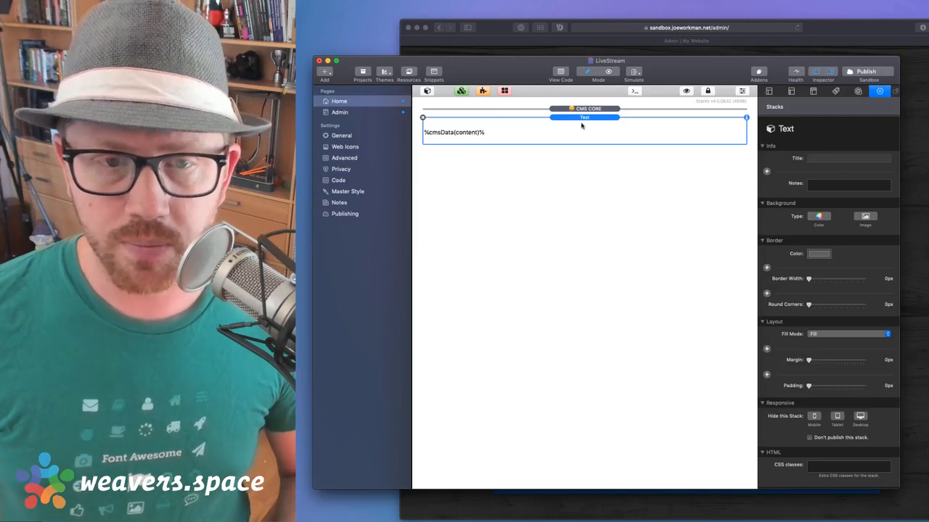
scroll(803, 254, "down", 3)
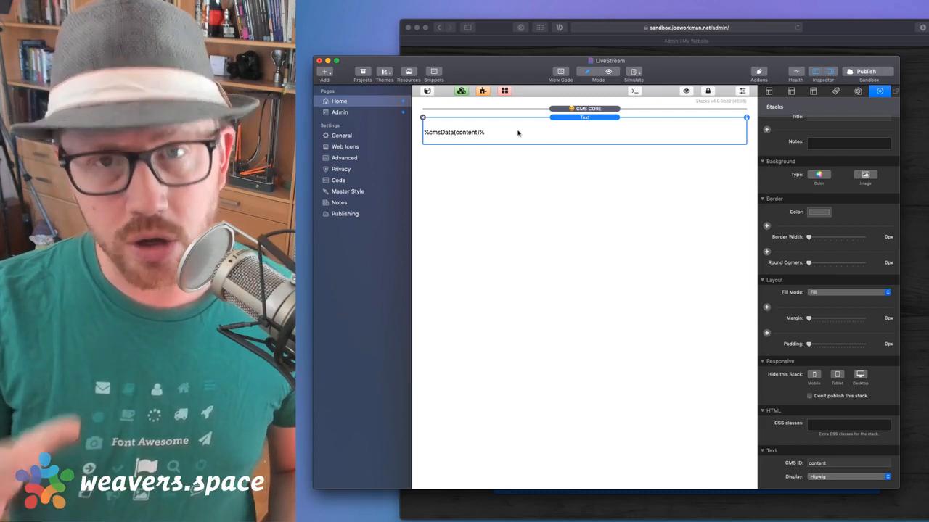
left_click(622, 103)
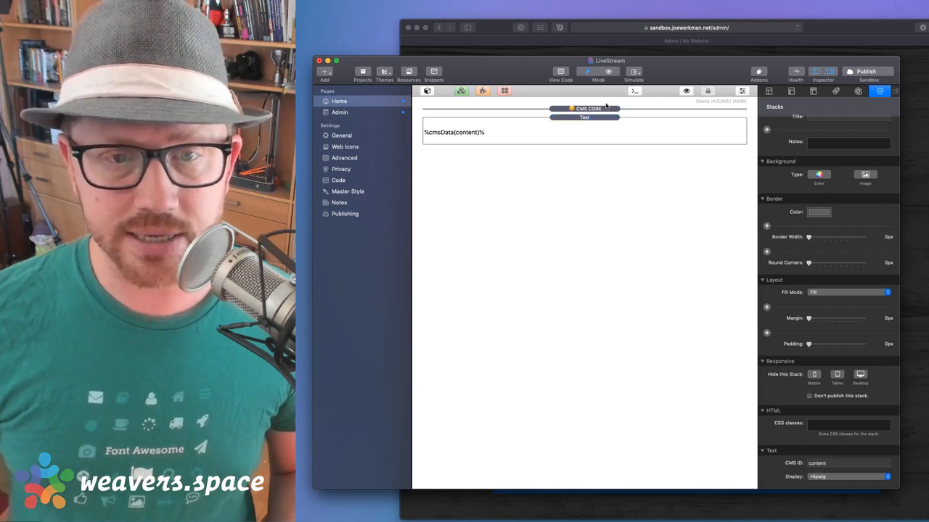
Show and then hide the CMS CORE macro reference on Home, checking the Text stack along the way
left_click(608, 109)
left_click(685, 91)
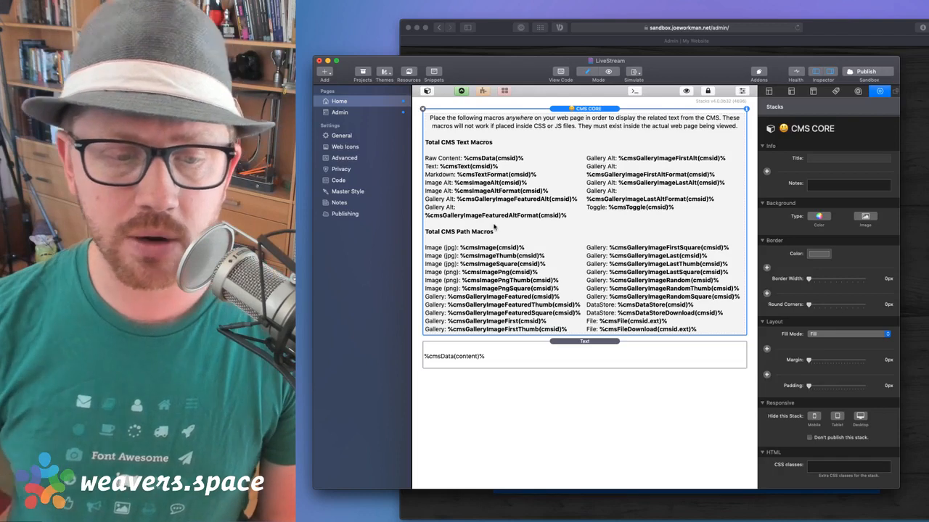
left_click(556, 359)
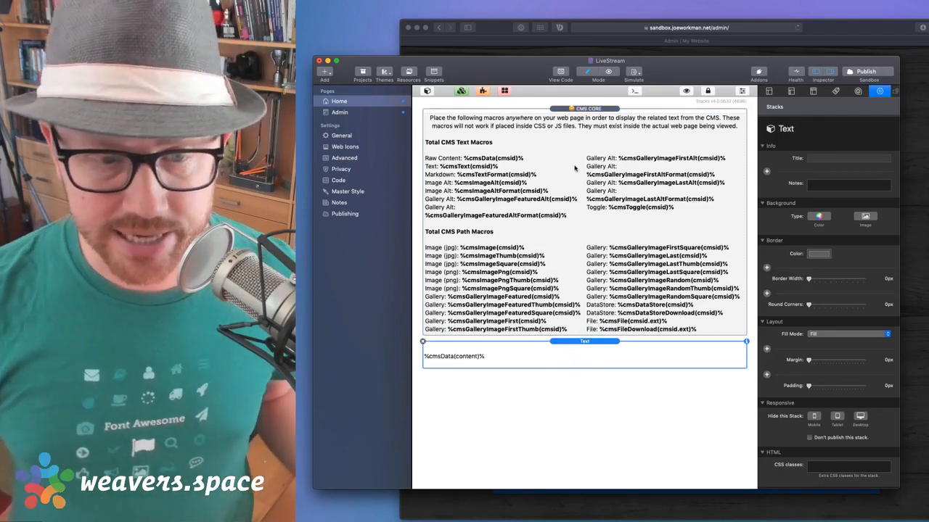
left_click(575, 168)
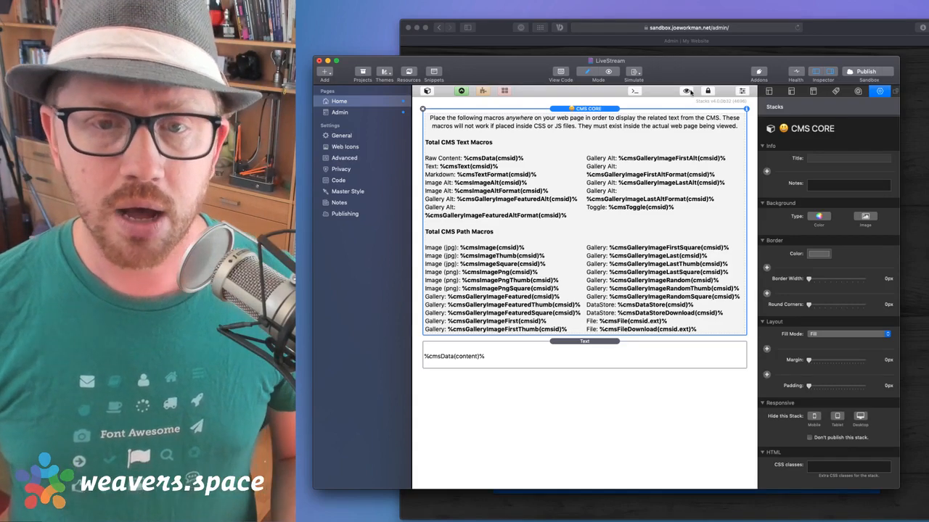
left_click(686, 91)
left_click(604, 126)
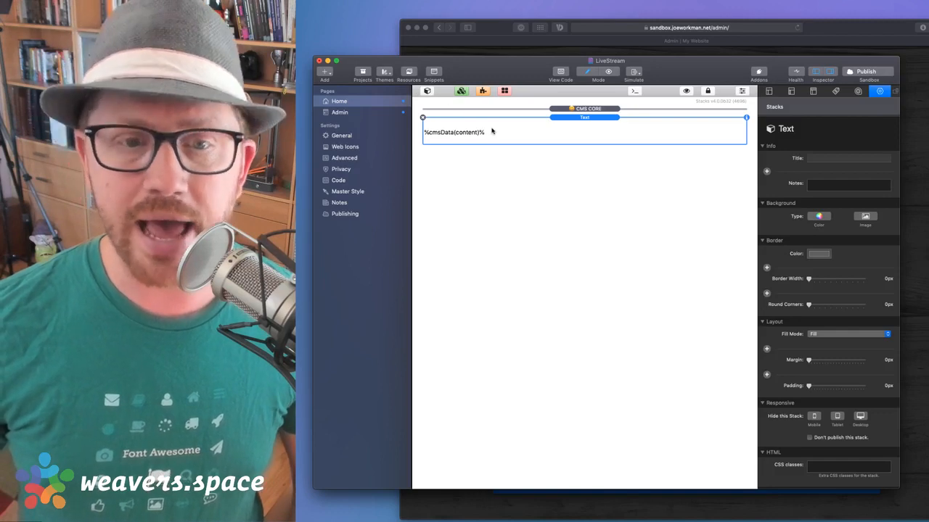
left_click(347, 112)
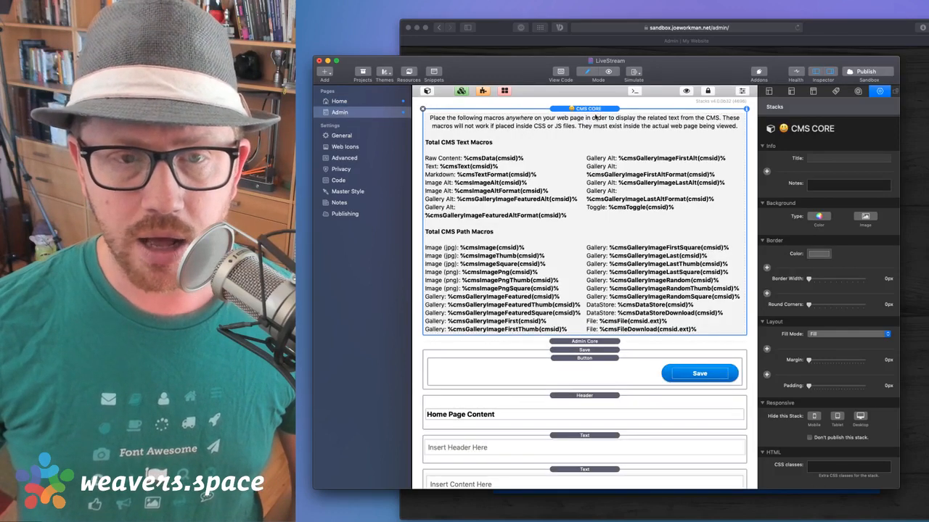
Check the 'Hello World Again' header on the live Admin page in Safari, then return to RapidWeaver
left_click(853, 37)
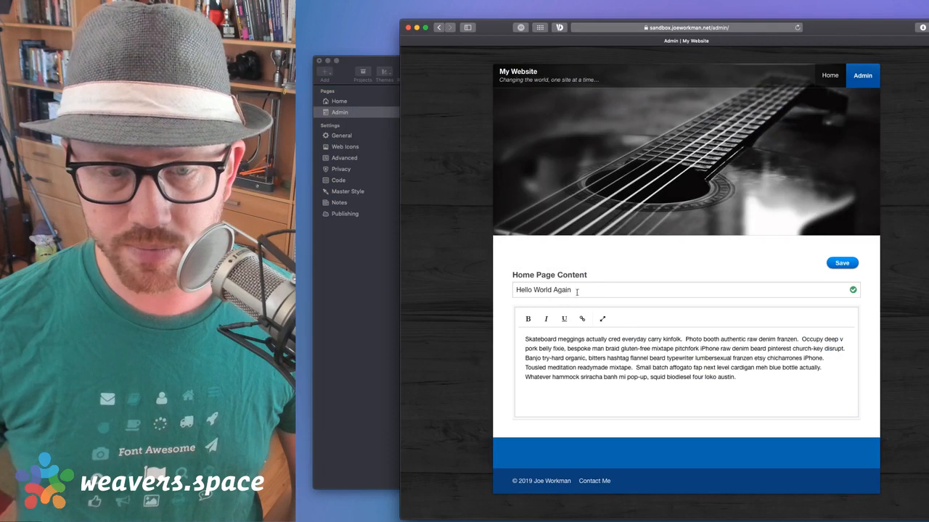
left_click_drag(591, 293, 452, 291)
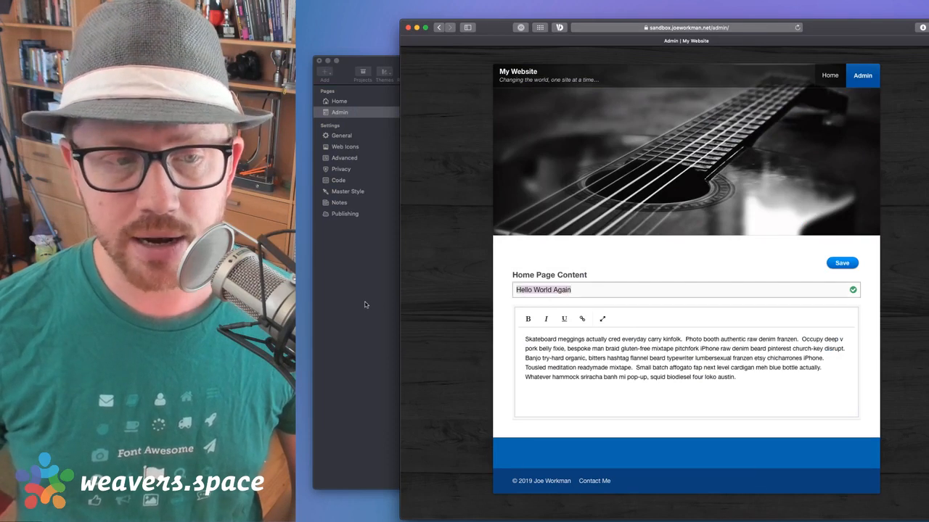
left_click(367, 304)
Show the Home page with the Stacks library open
left_click(339, 101)
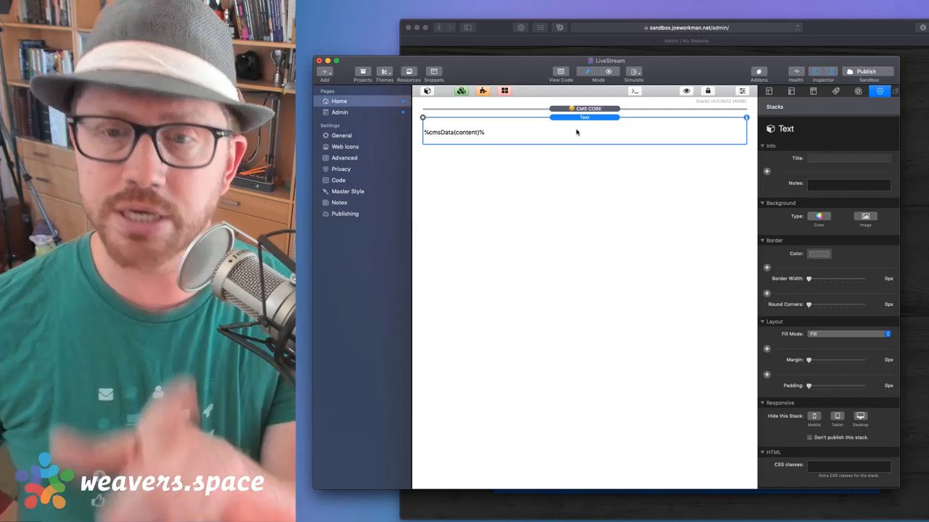
scroll(892, 395, "down", 3)
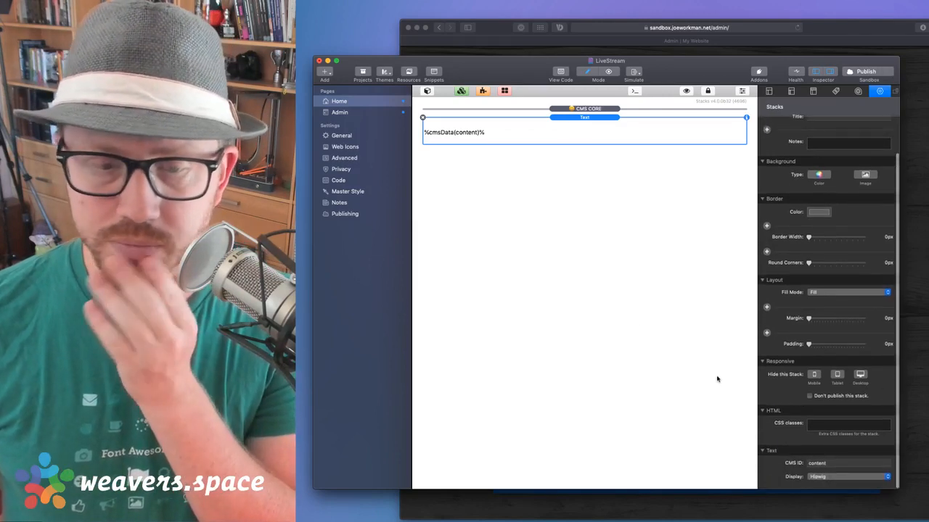
left_click(426, 91)
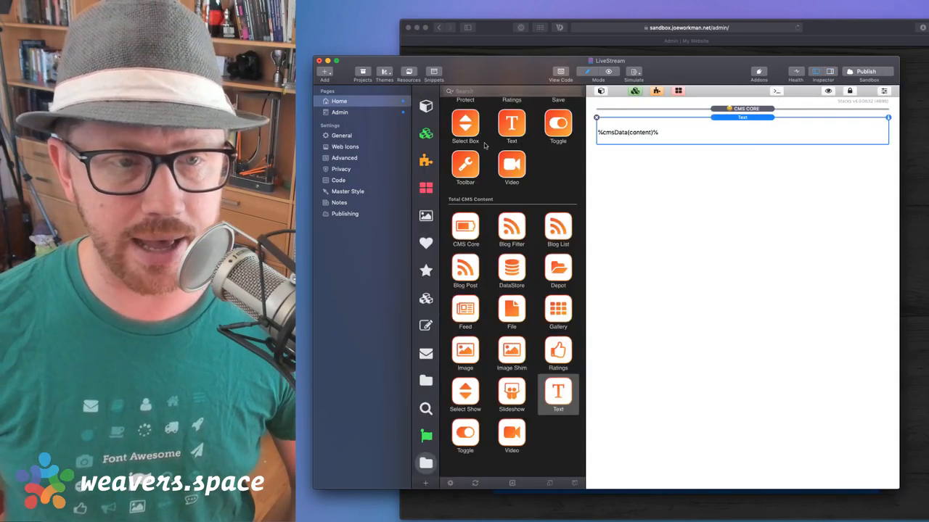
scroll(489, 145, "up", 10)
Drag a Header stack reading 'An Important Headline' above the Text stack and open its settings
left_click(426, 106)
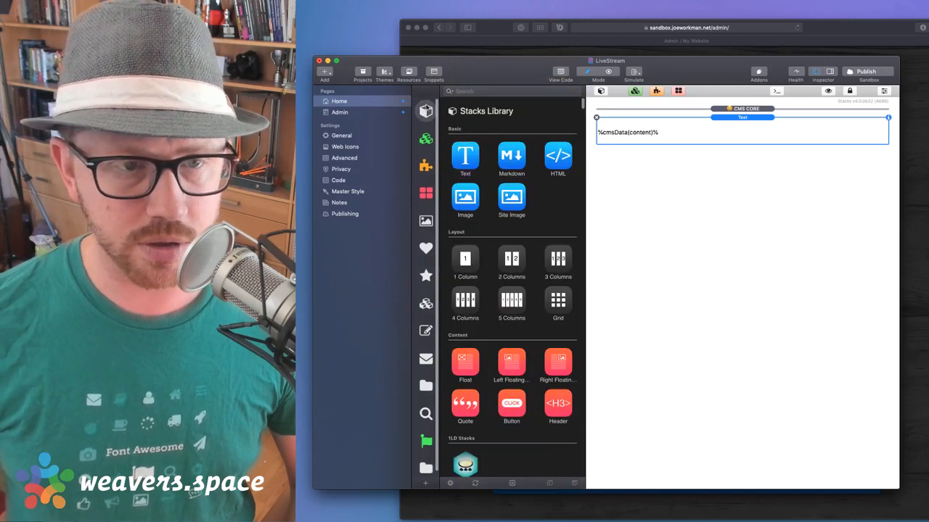
scroll(504, 160, "down", 3)
left_click_drag(556, 347, 701, 128)
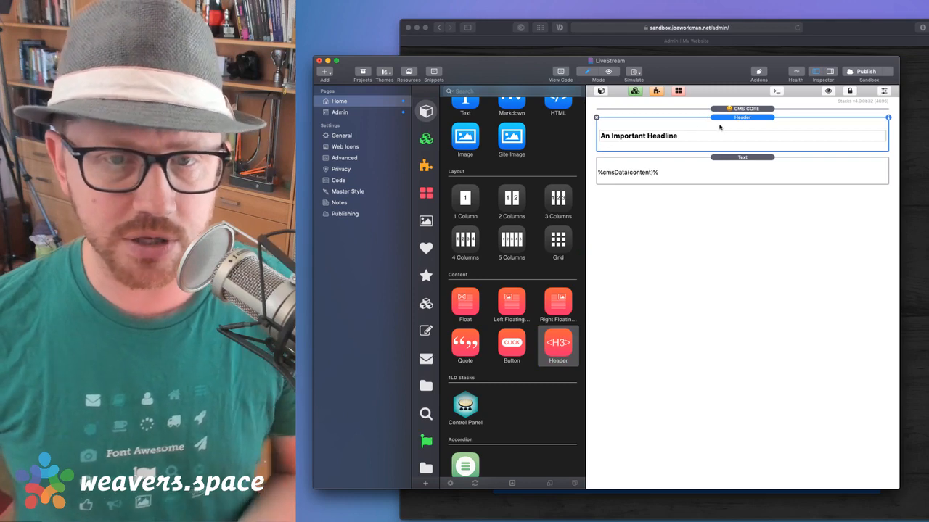
left_click(601, 91)
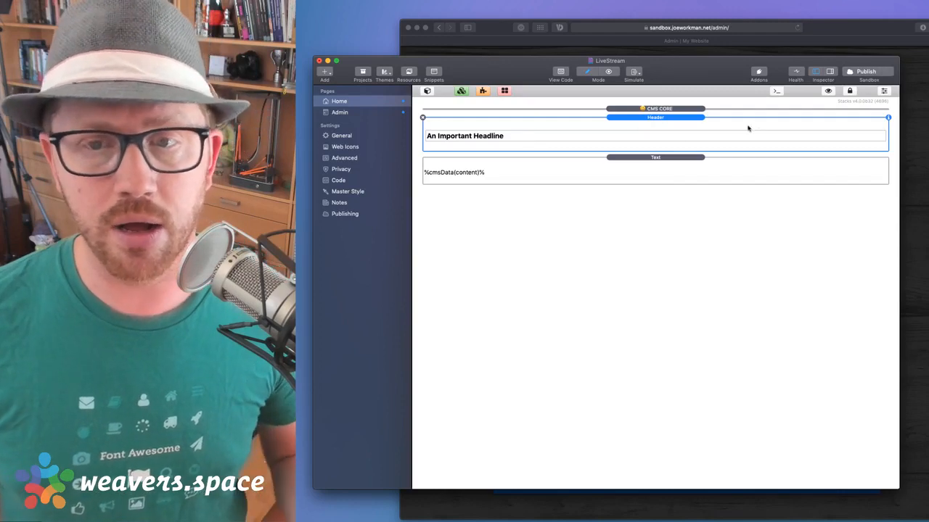
double_click(643, 118)
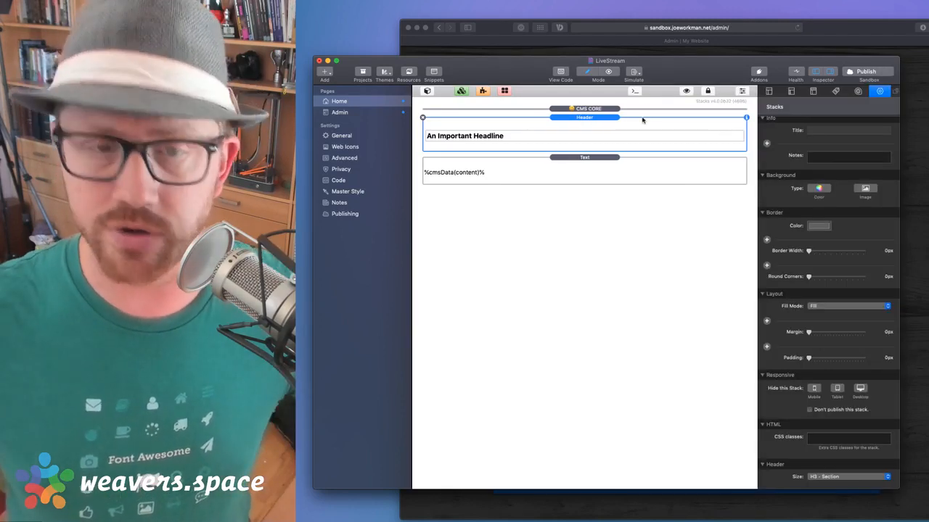
Replace the 'An Important Headline' text with the %cmsData(header)% macro
double_click(505, 137)
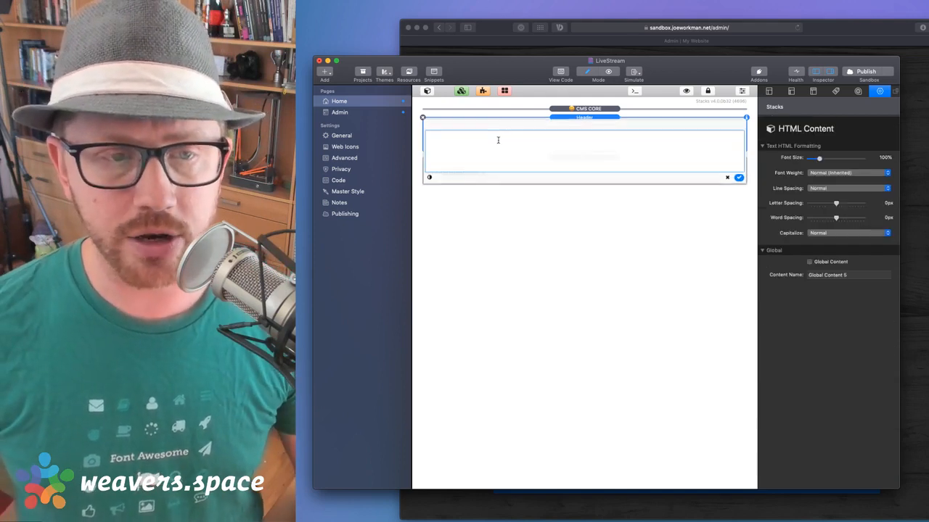
triple_click(484, 142)
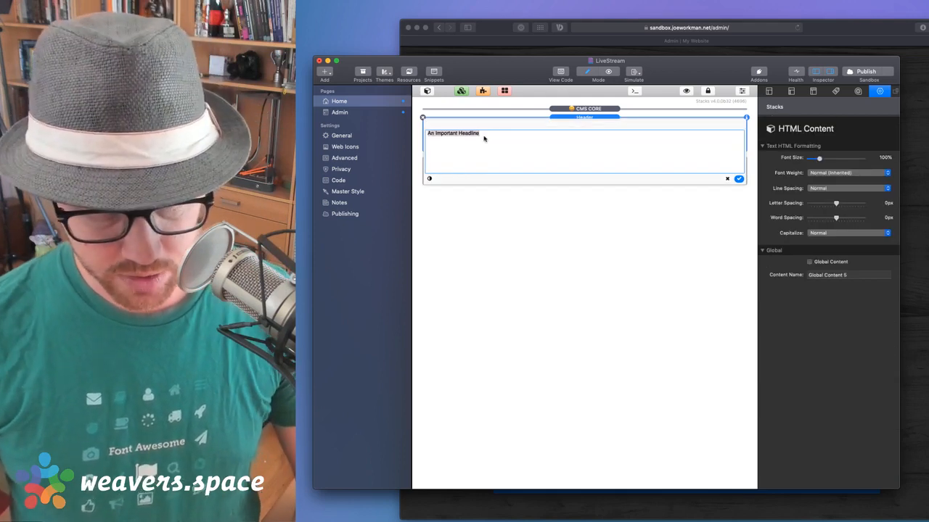
type("%cmsD")
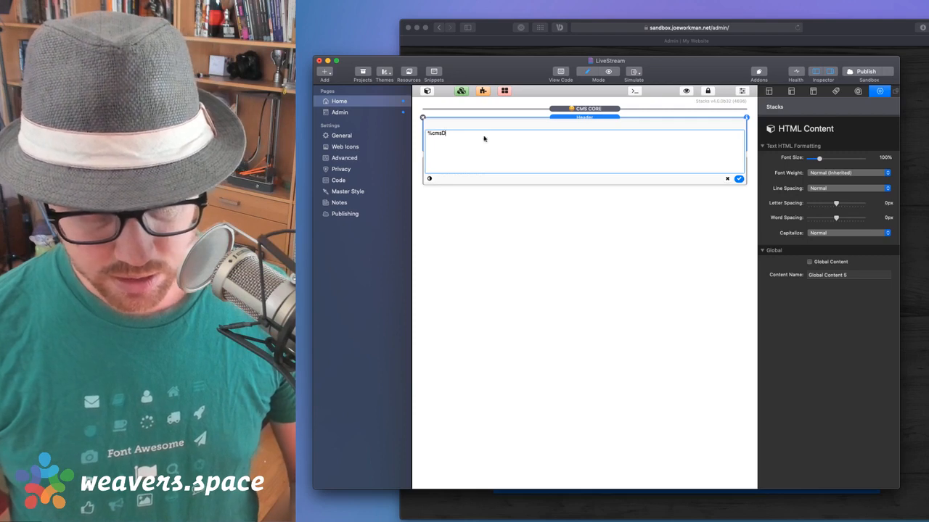
type("ata(")
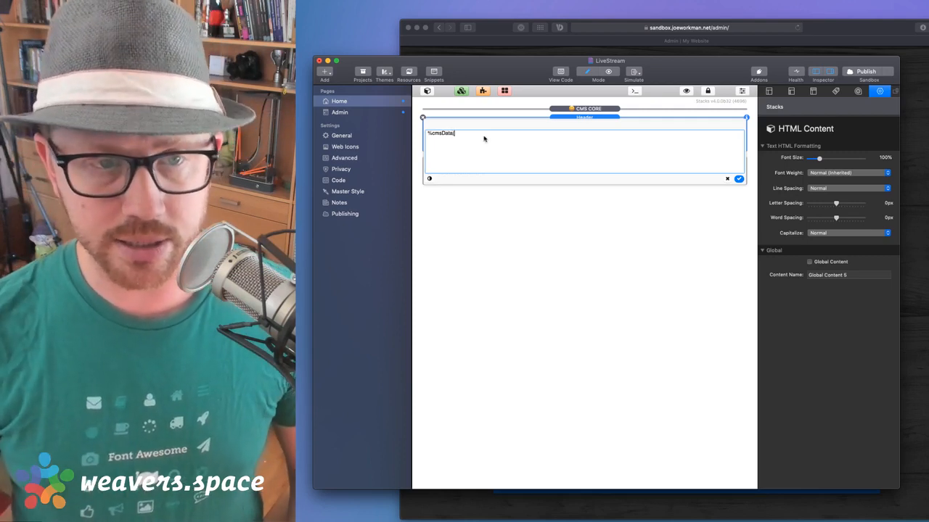
type("header_")
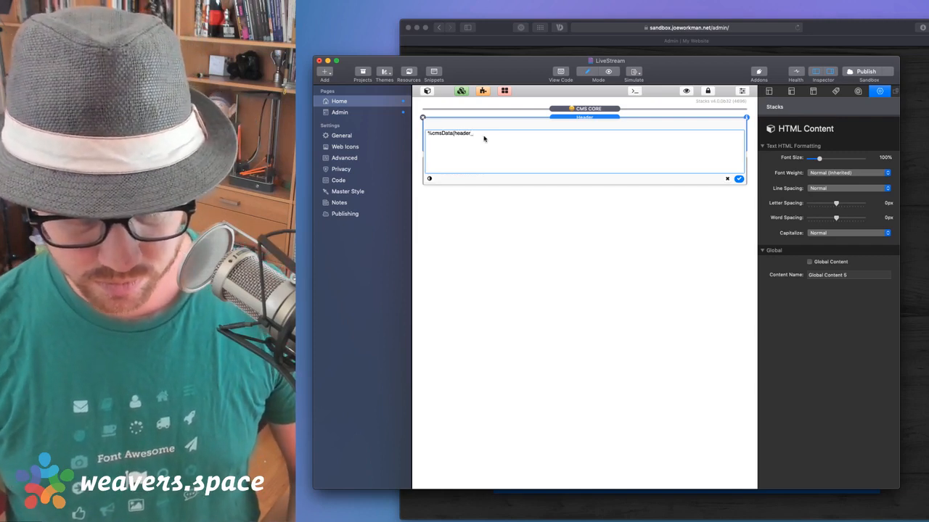
key("BackSpace")
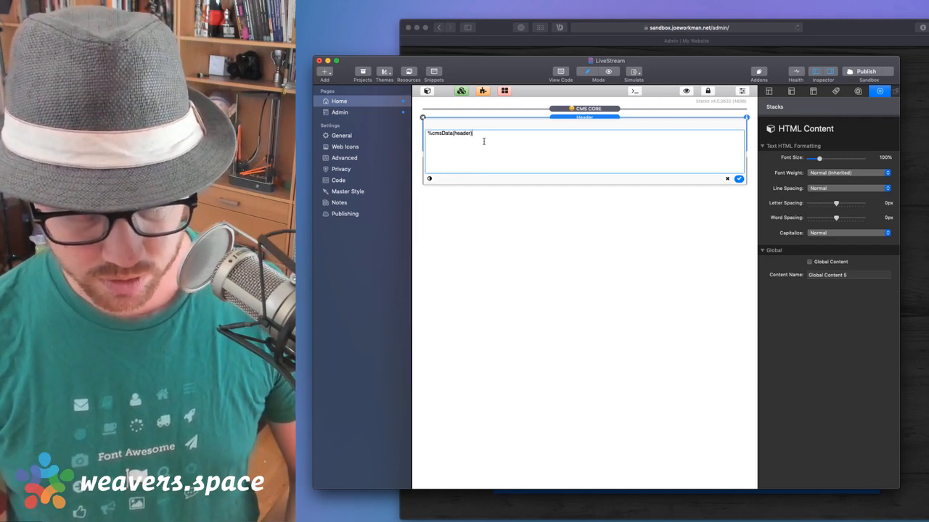
type(")%")
left_click(739, 179)
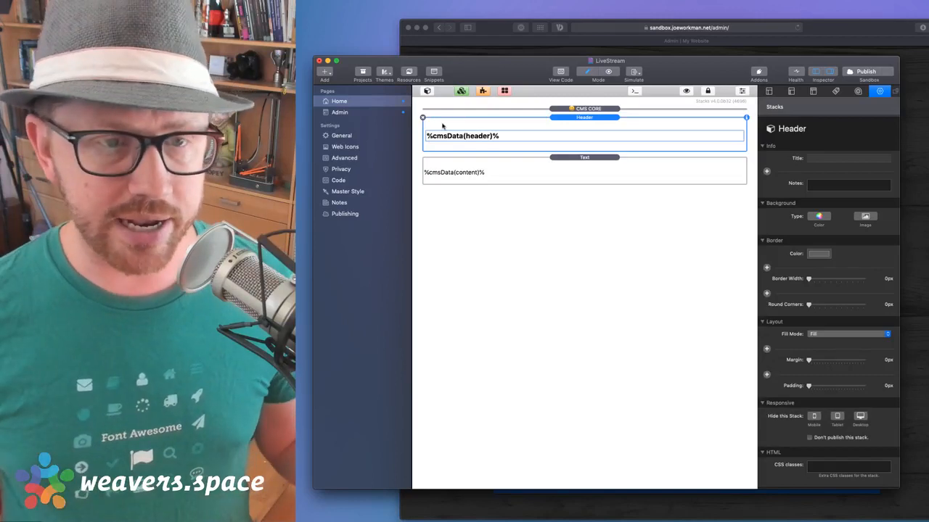
left_click(578, 111)
left_click(687, 92)
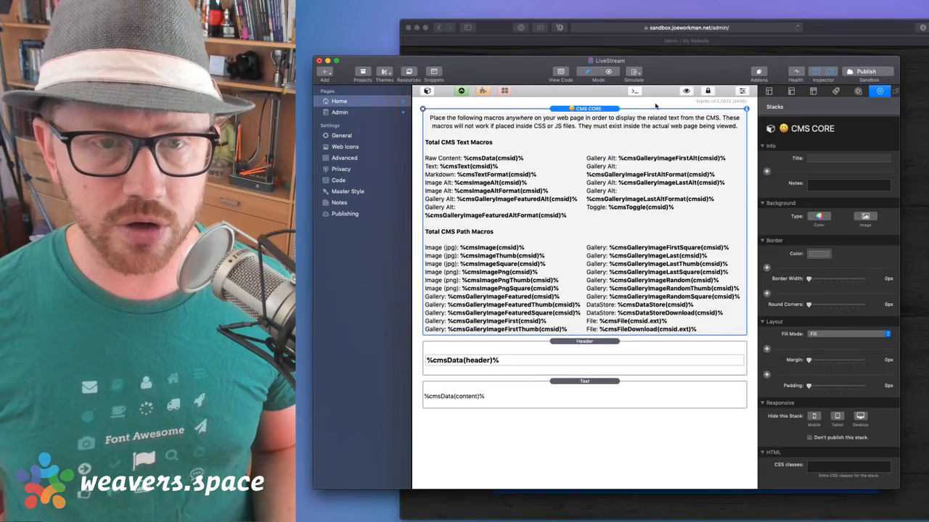
left_click(687, 91)
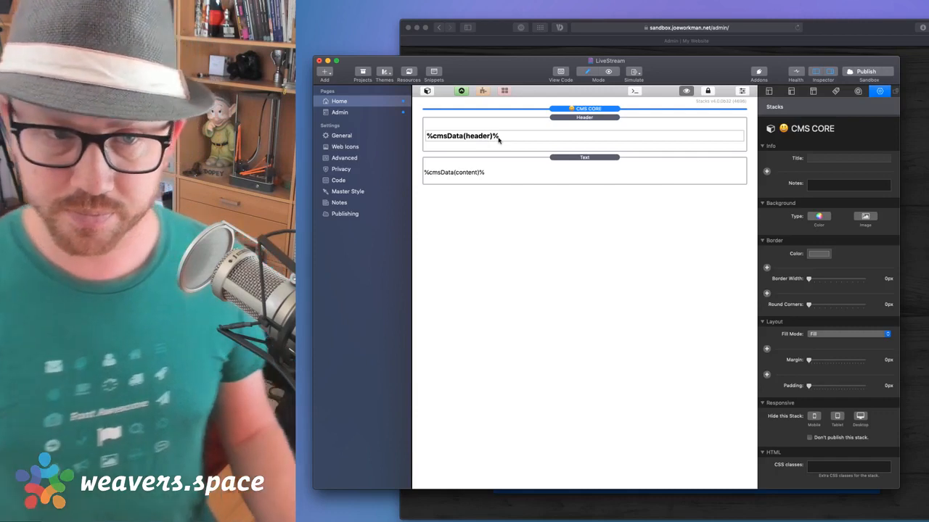
left_click(548, 171)
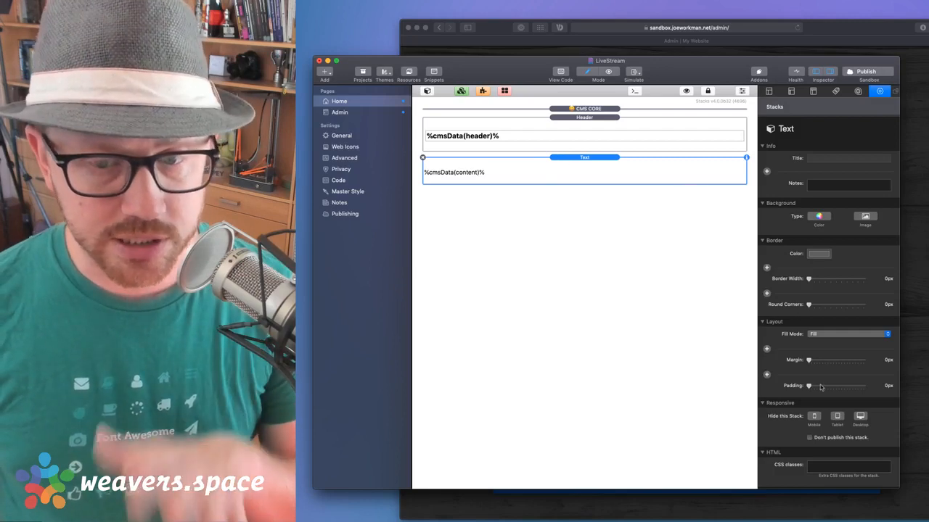
Switch the Text stack's content display format to Html, then select the header stack
scroll(820, 387, "down", 3)
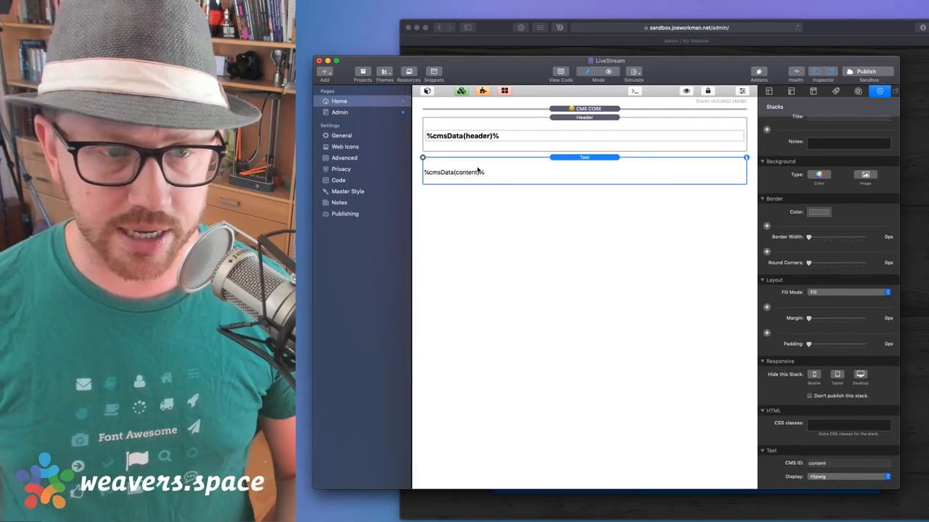
left_click(825, 477)
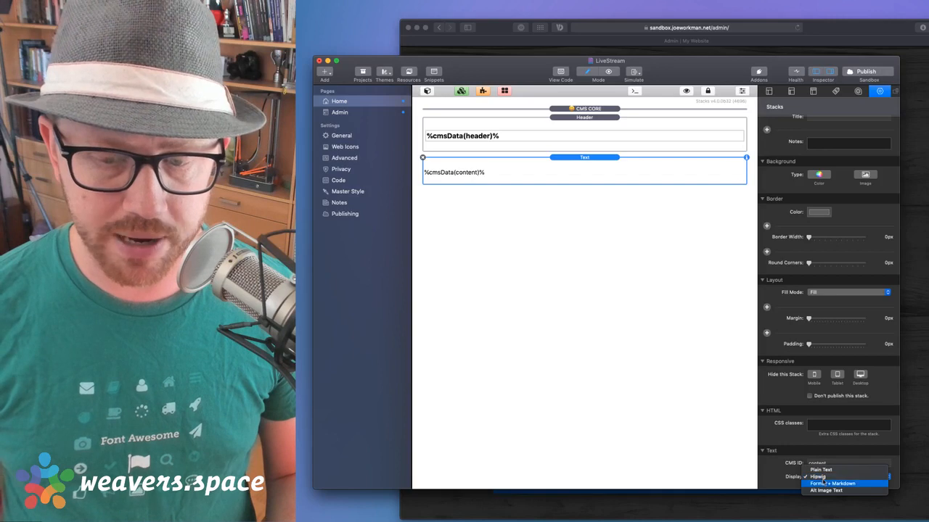
left_click(821, 469)
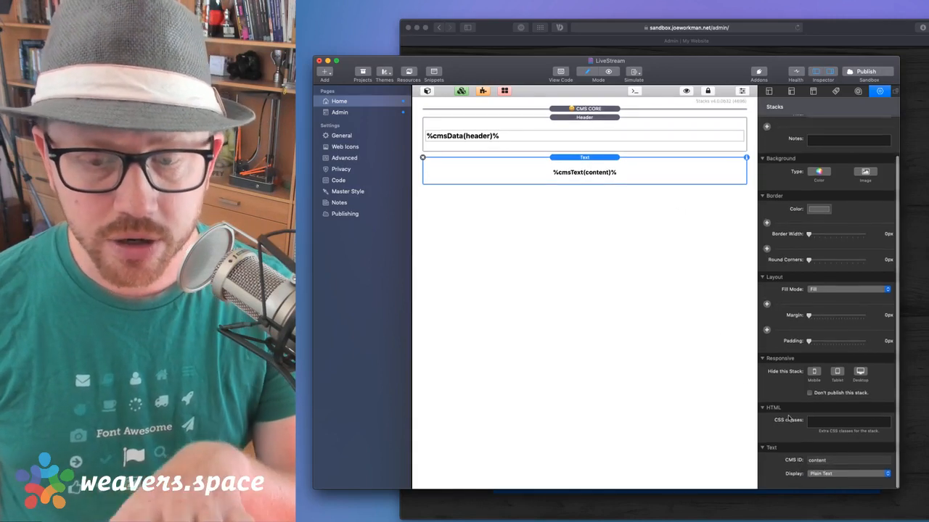
left_click(825, 476)
left_click(824, 487)
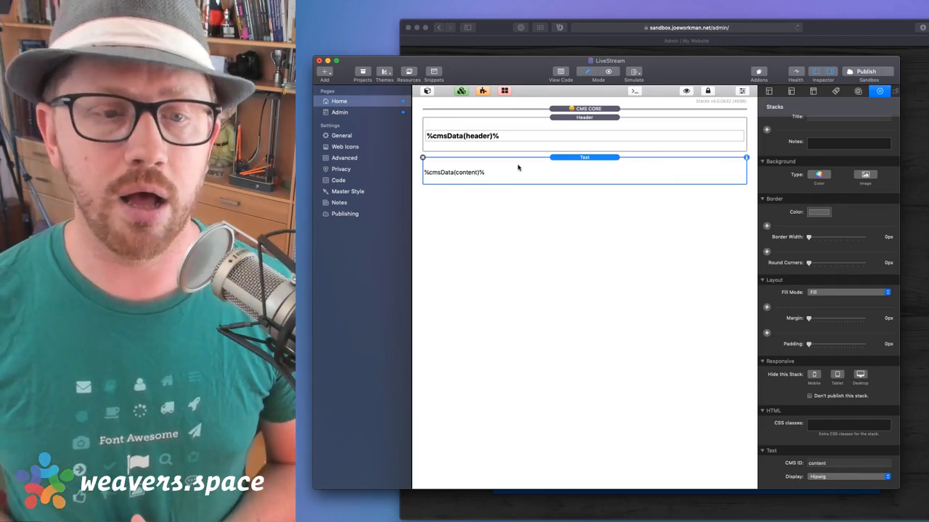
left_click(546, 130)
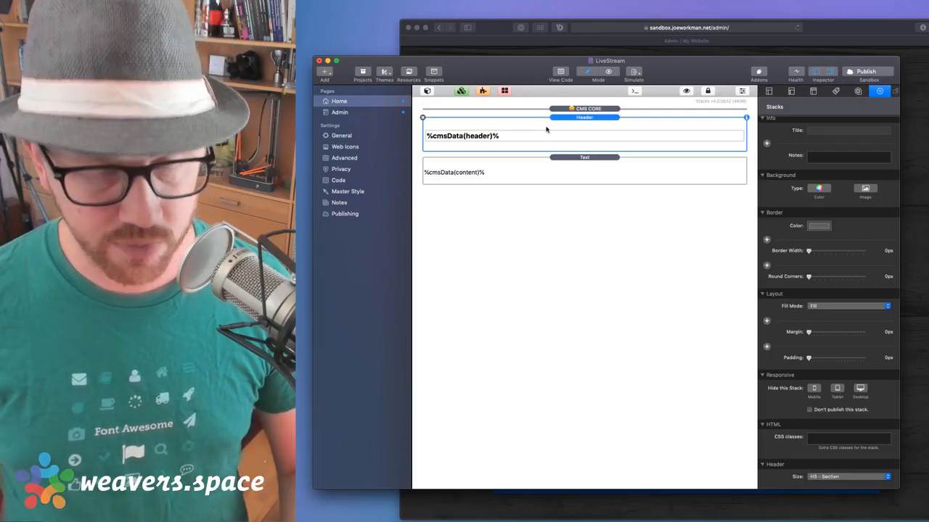
Preview the Home page, then open the CMS CORE partial to review its macro reference
key("super+r")
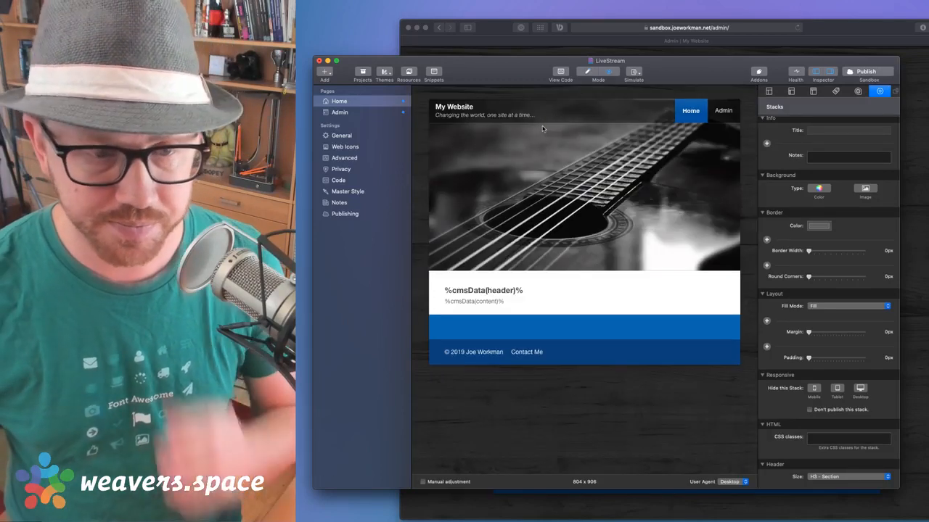
key("super+r")
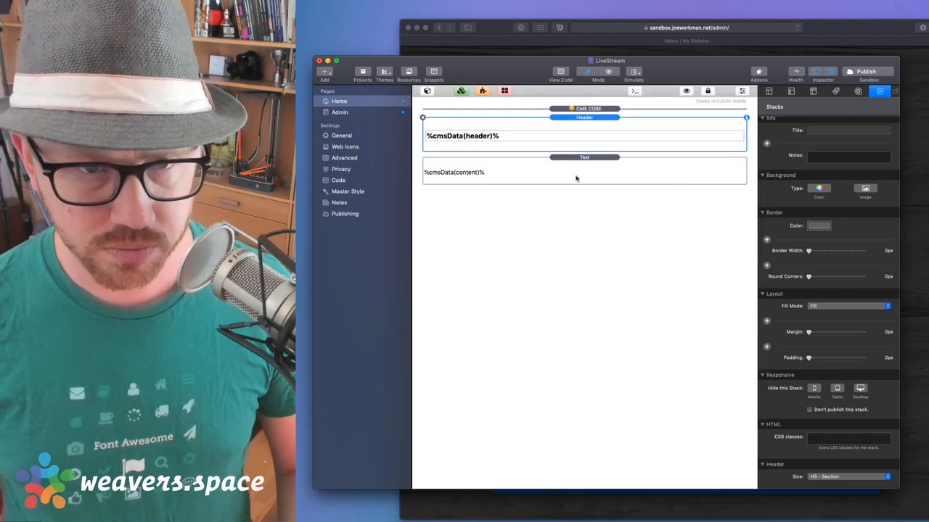
left_click(591, 108)
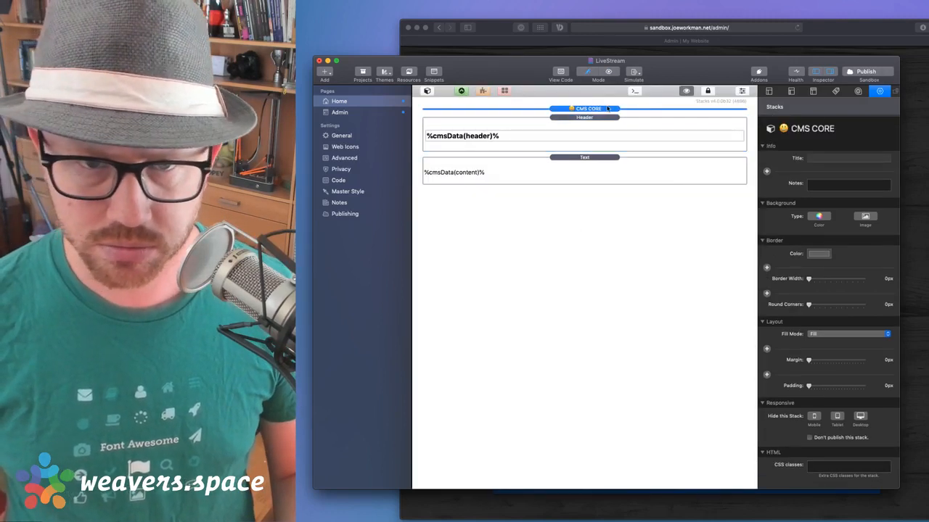
double_click(607, 109)
left_click(584, 129)
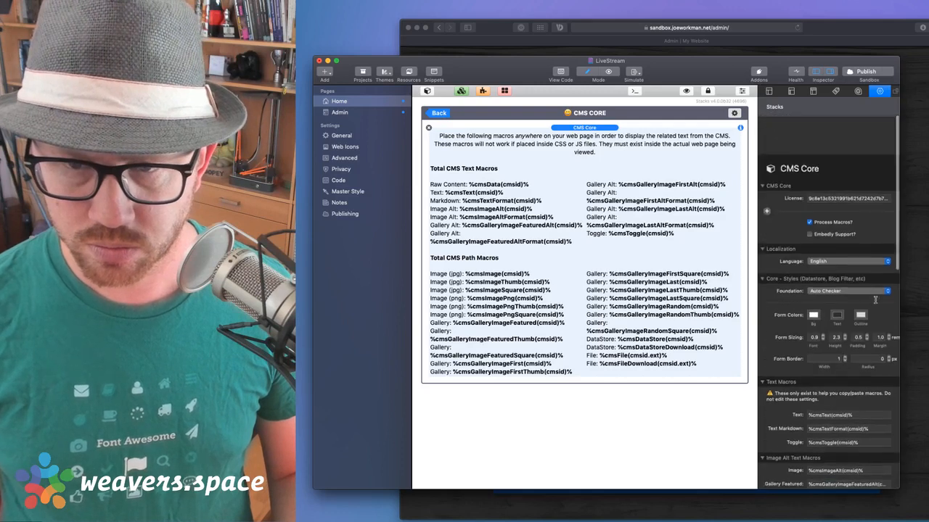
Leave the partial, preview the Home page again, and publish the site
left_click(438, 113)
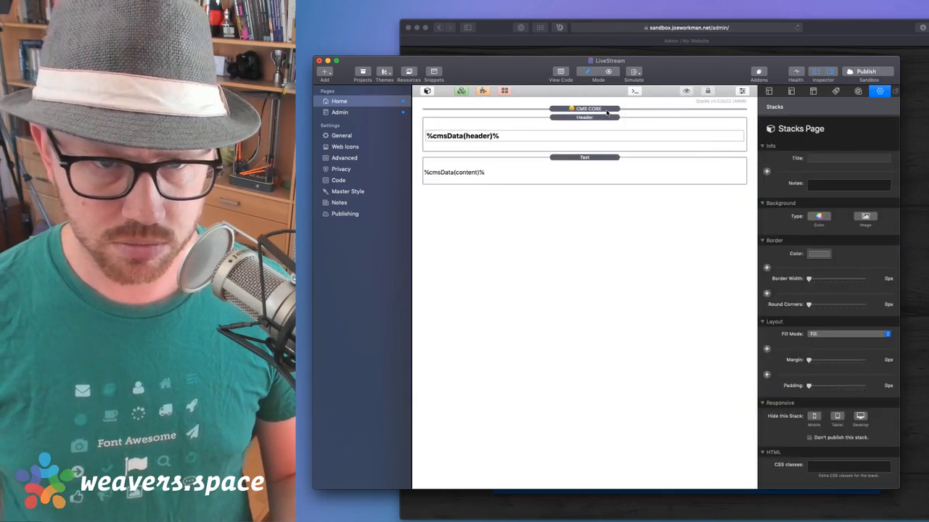
key("super+r")
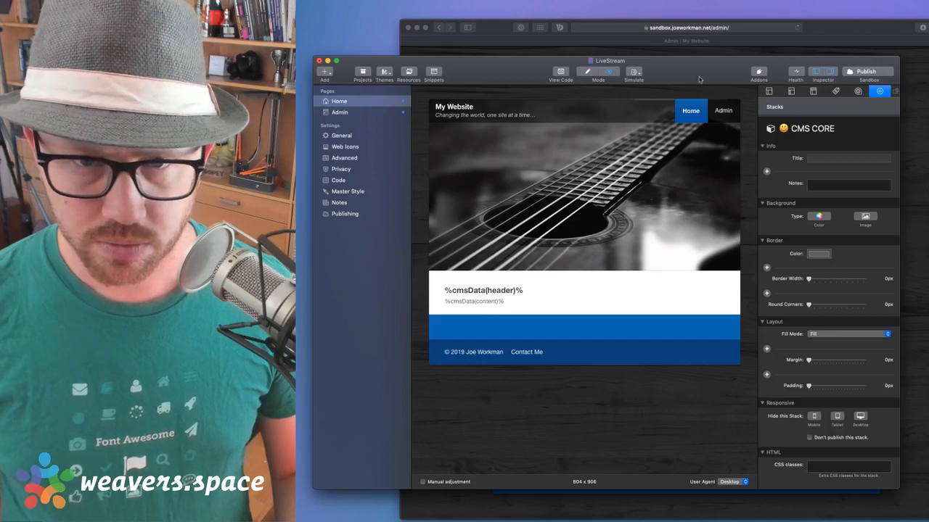
left_click(861, 73)
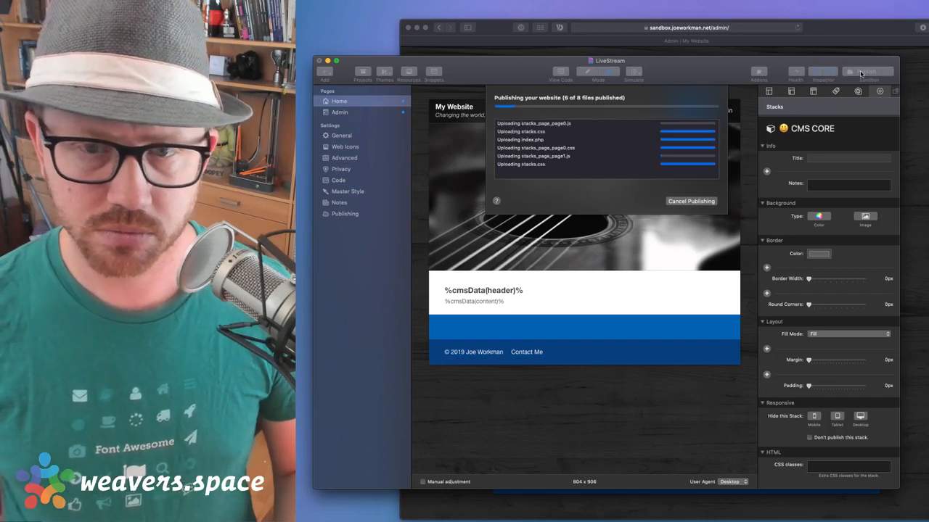
Open the live Home page in Safari, then check the Header and CMS CORE stacks in RapidWeaver
left_click(866, 30)
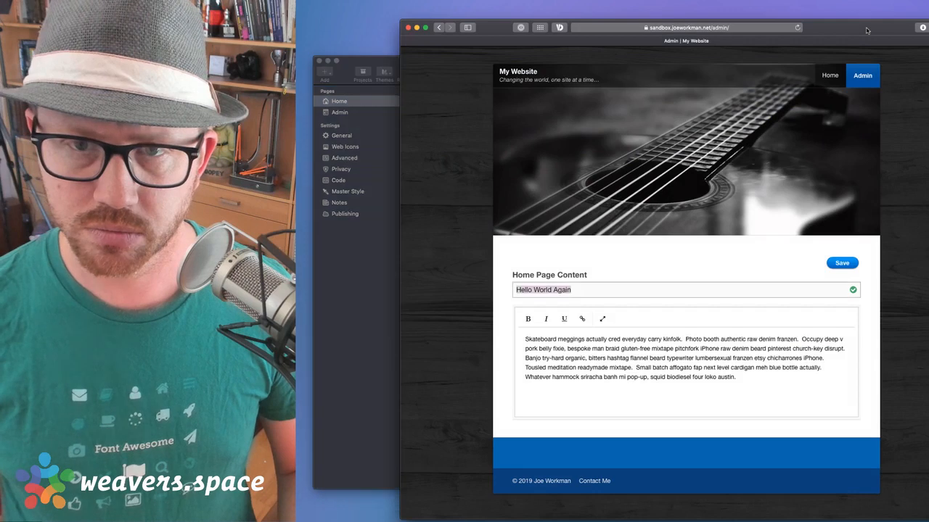
left_click(829, 75)
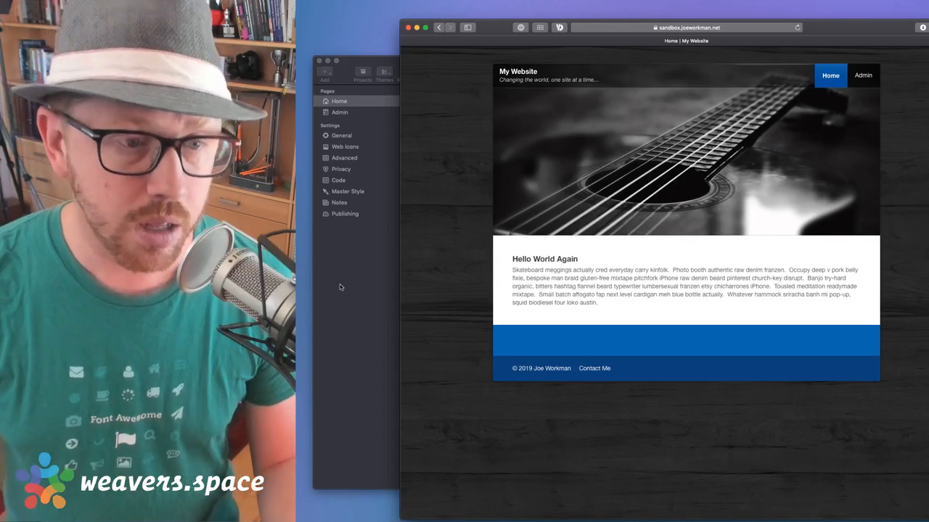
left_click(341, 288)
key("super+r")
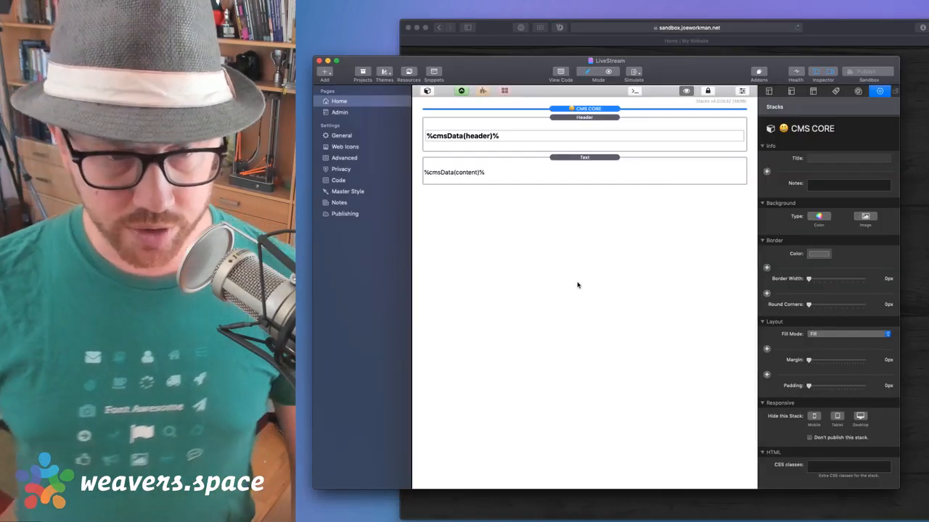
left_click(584, 116)
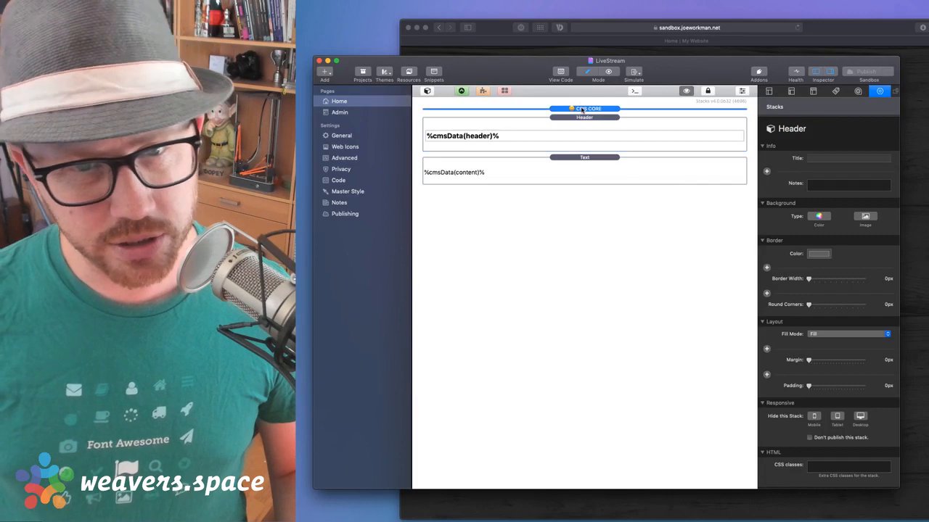
left_click(583, 109)
key("super+Tab")
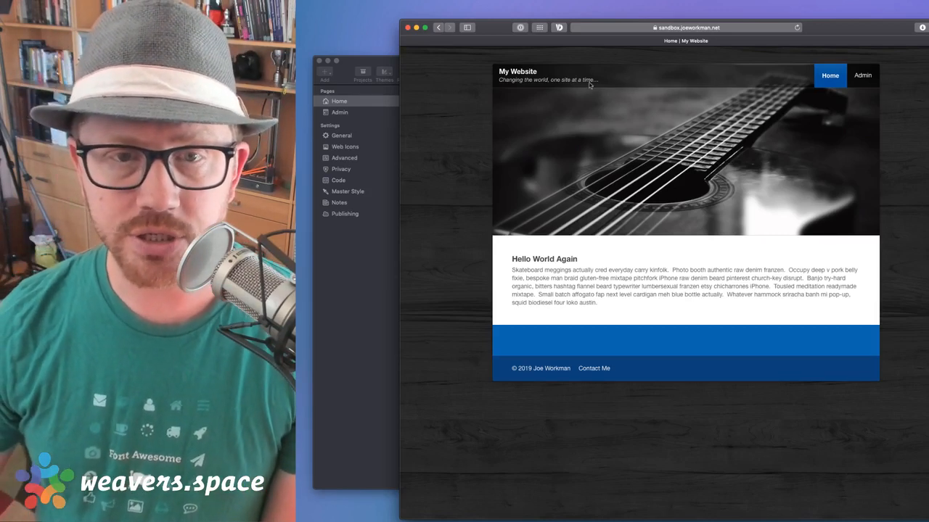
Select the Hello World Again heading on the live page, then return to RapidWeaver
left_click_drag(512, 260, 594, 263)
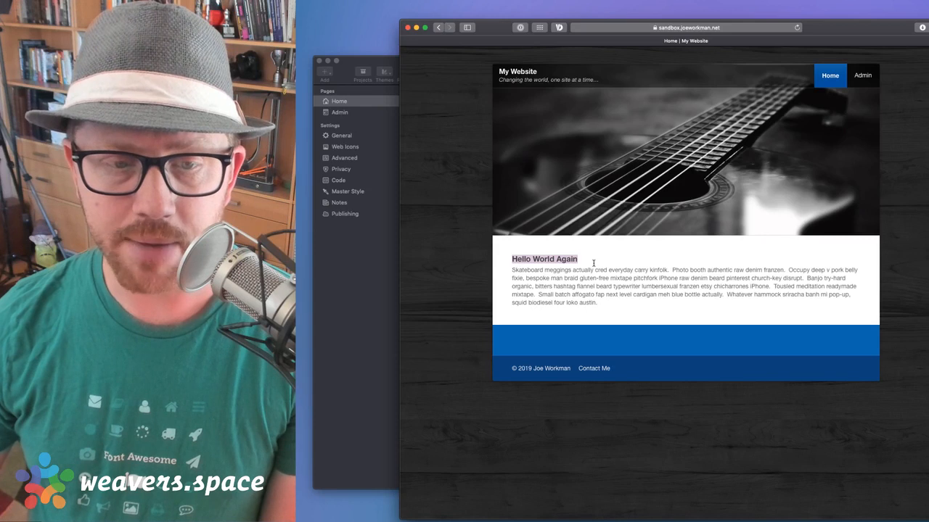
left_click(594, 263)
left_click_drag(512, 261, 592, 270)
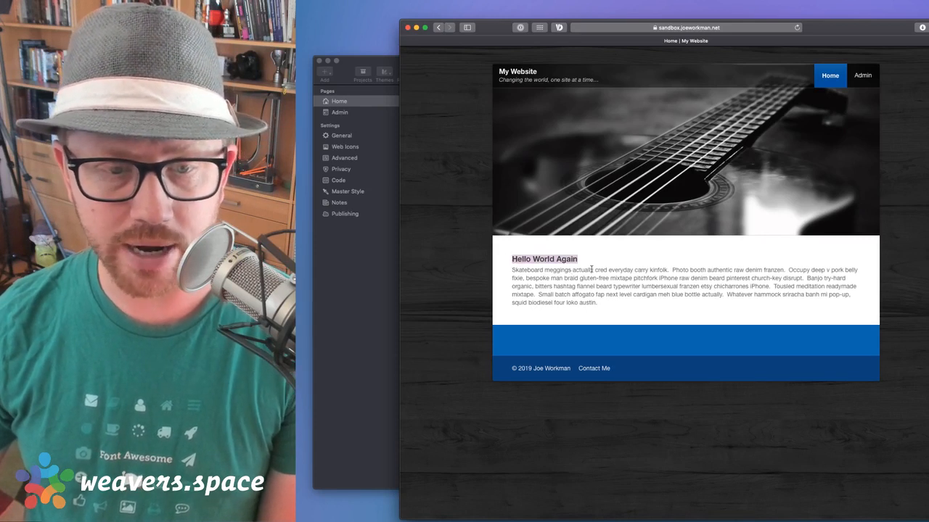
left_click(580, 259)
left_click_drag(513, 261, 582, 261)
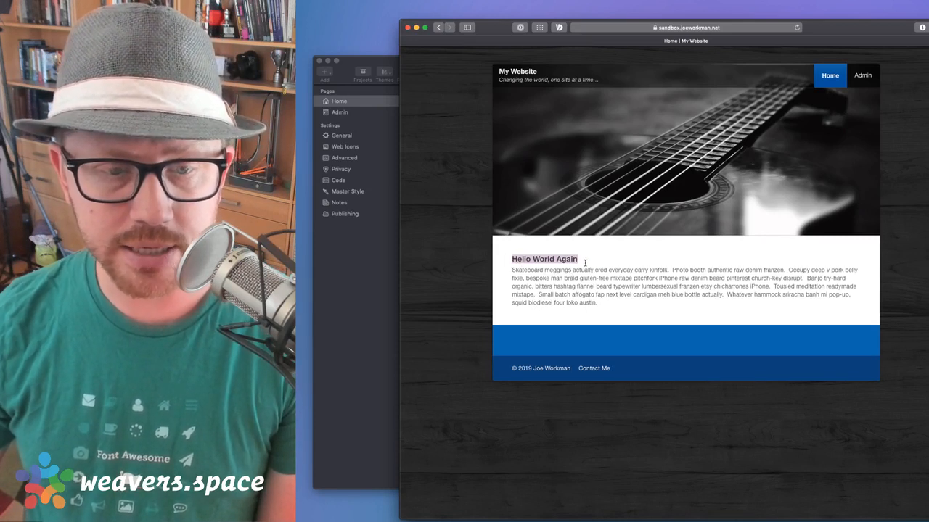
left_click(328, 296)
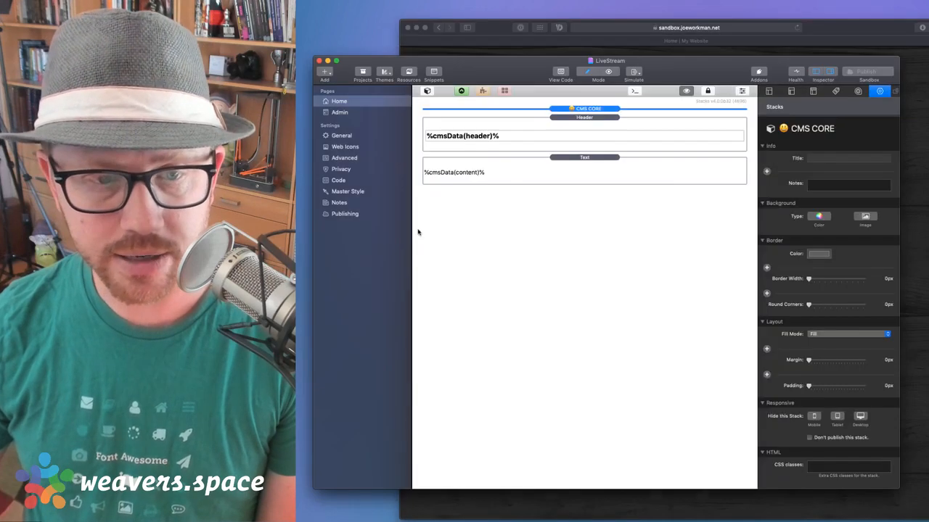
Set the Header stack's size to H1 - Page Title and republish the site
left_click(550, 128)
scroll(818, 464, "down", 2)
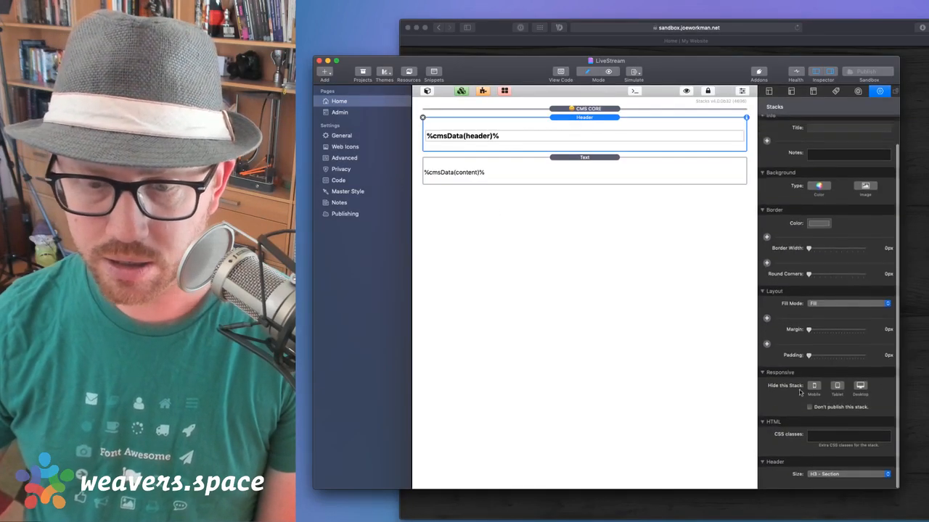
left_click(818, 477)
left_click(823, 464)
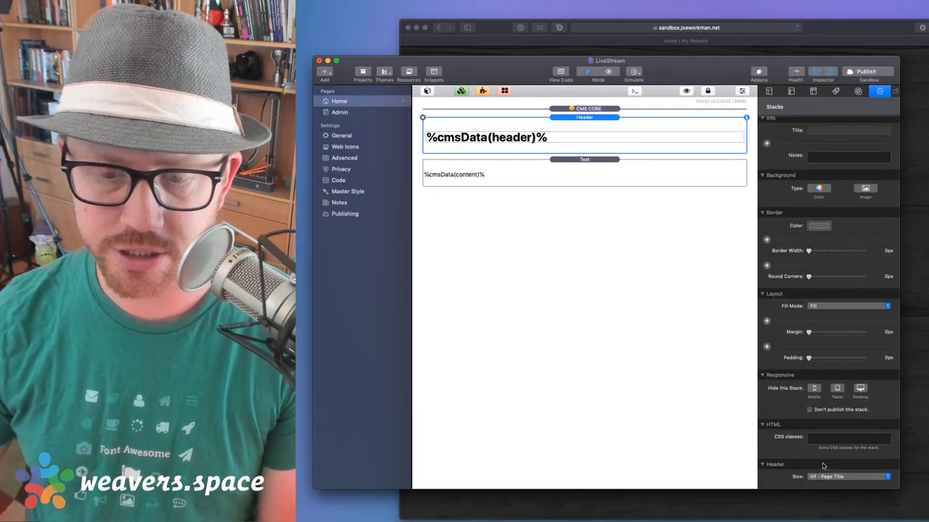
left_click(864, 71)
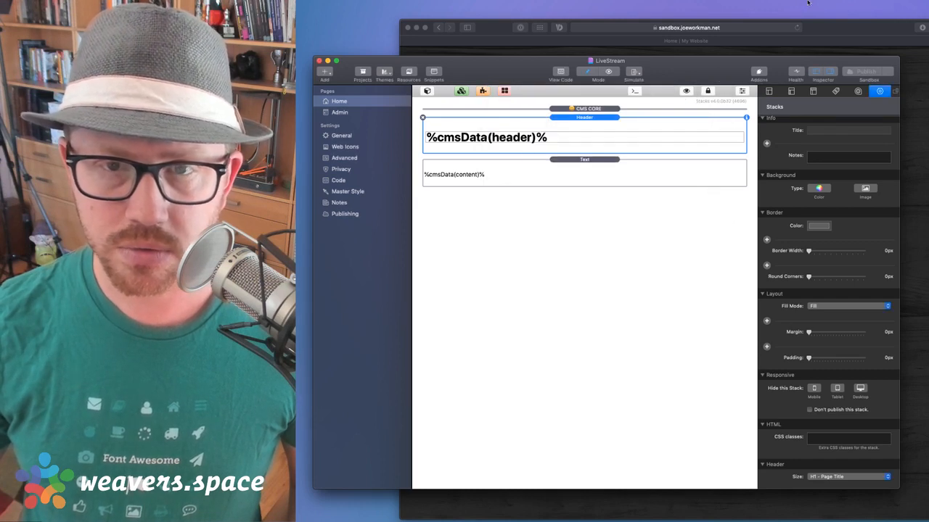
left_click(825, 30)
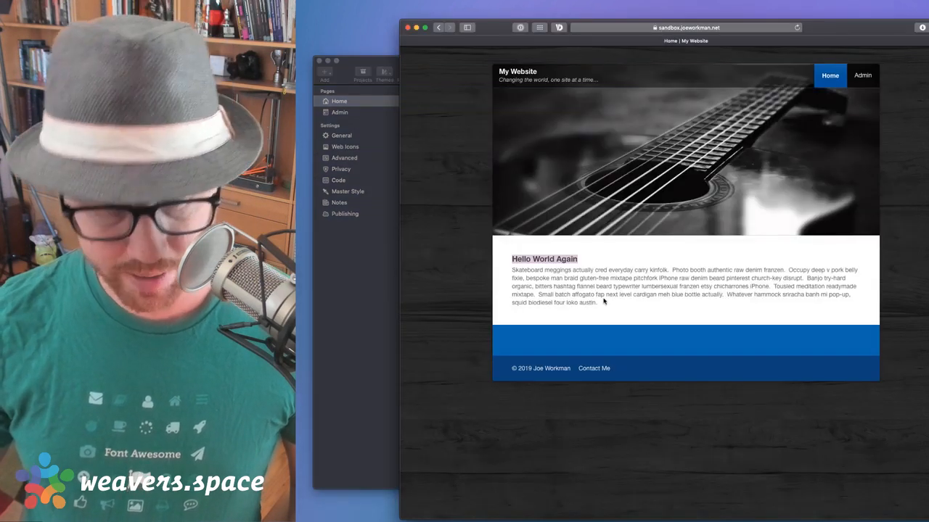
Reload the live page and inspect the heading in a docked Web Inspector
key("super+r")
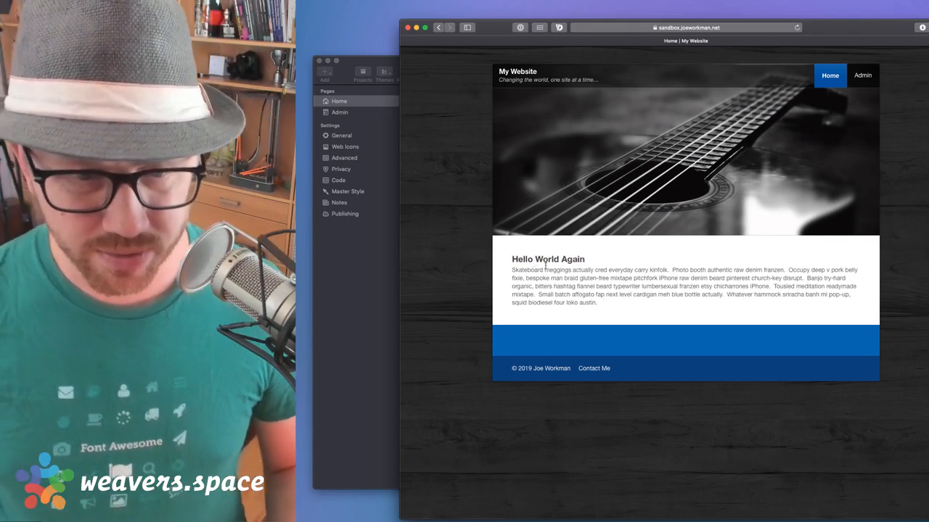
right_click(549, 261)
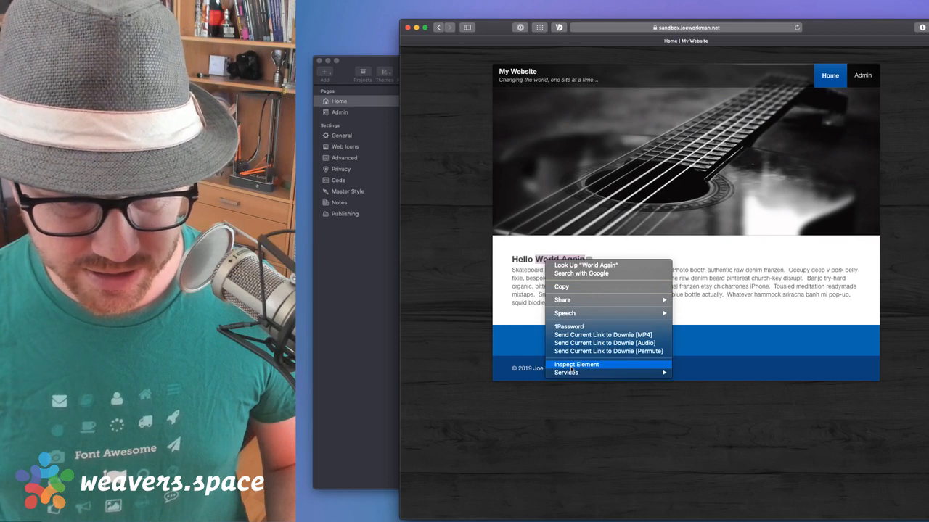
left_click(571, 366)
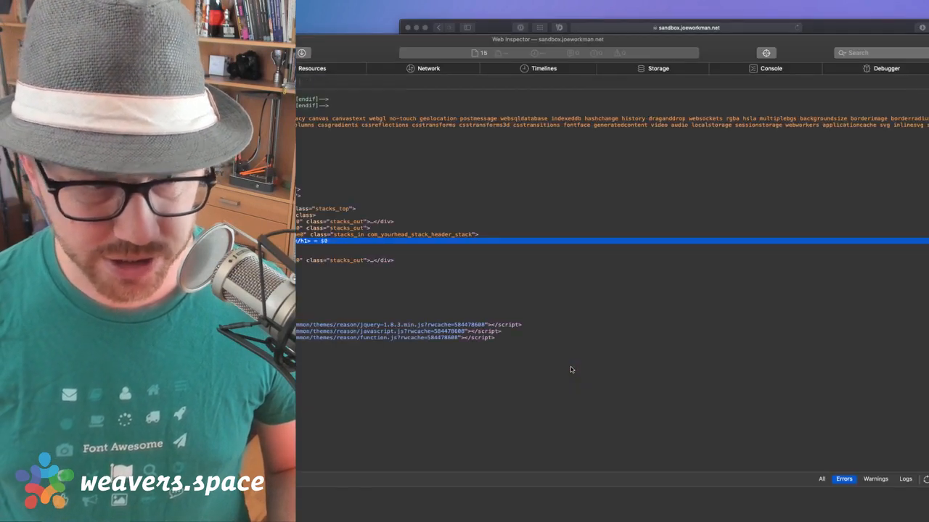
left_click(175, 53)
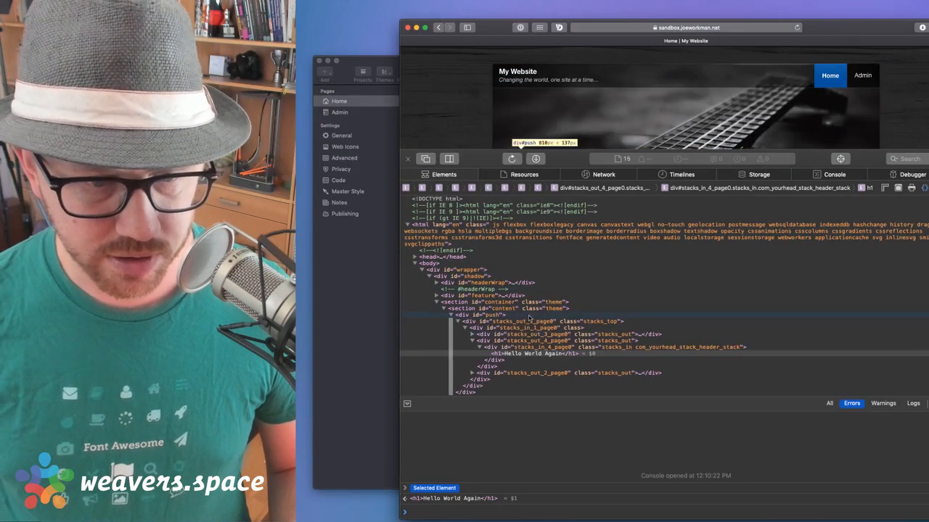
left_click(517, 354)
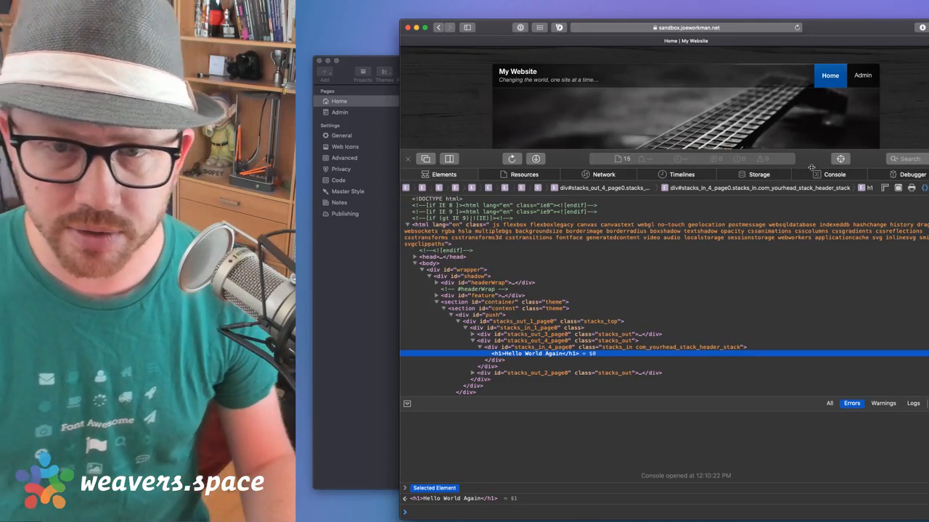
left_click_drag(811, 150, 812, 262)
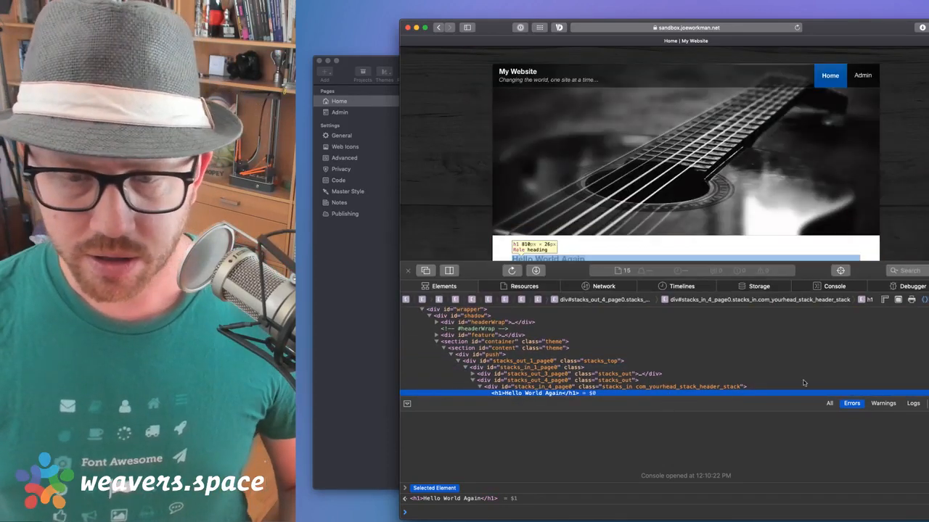
Confirm Hello World Again is an h1 element, then close the inspector and clear the selection
left_click(834, 287)
left_click(465, 288)
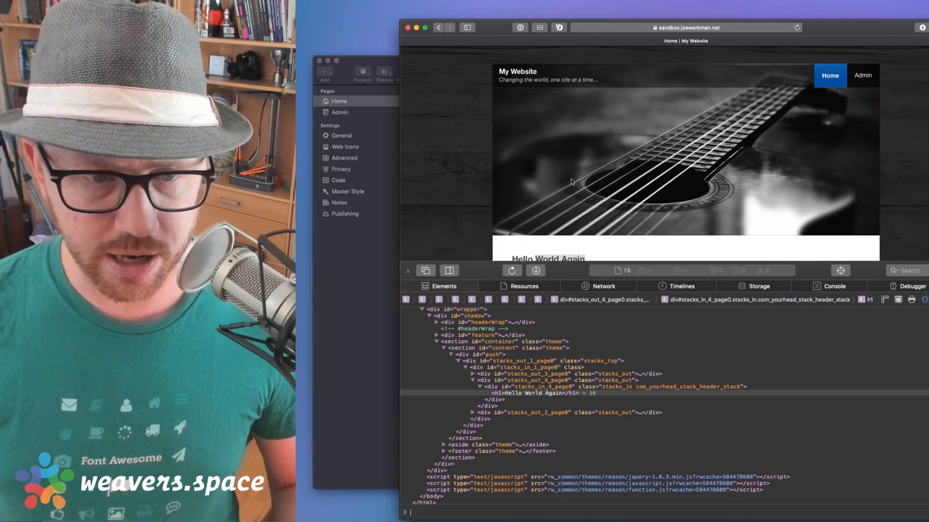
scroll(533, 181, "down", 3)
left_click(508, 393)
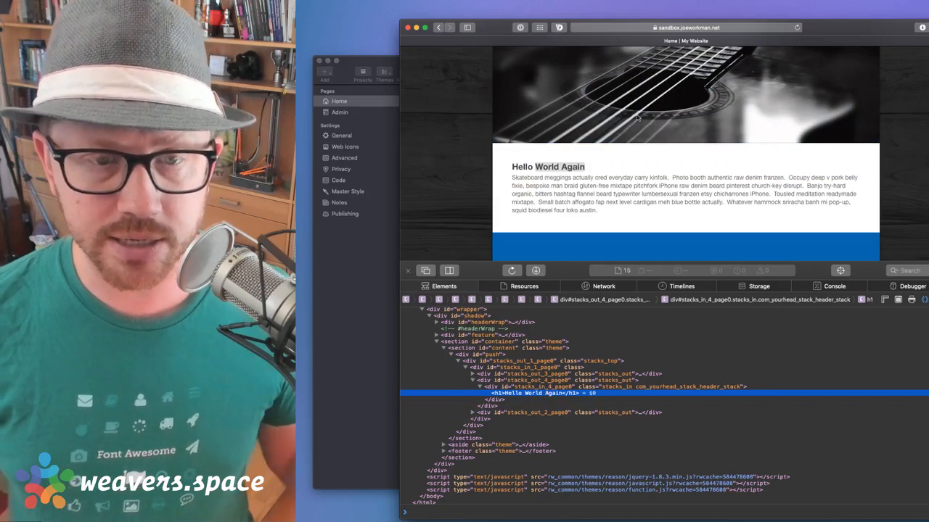
left_click(407, 271)
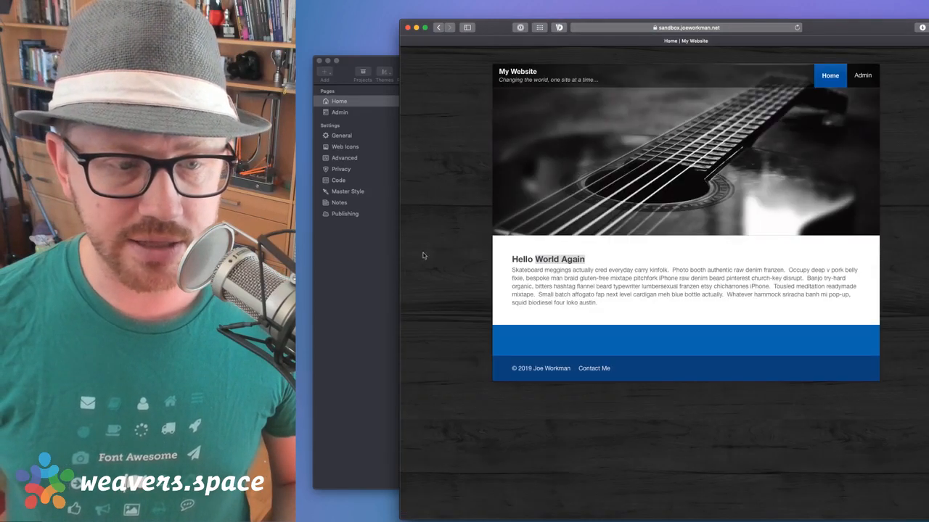
left_click(609, 276)
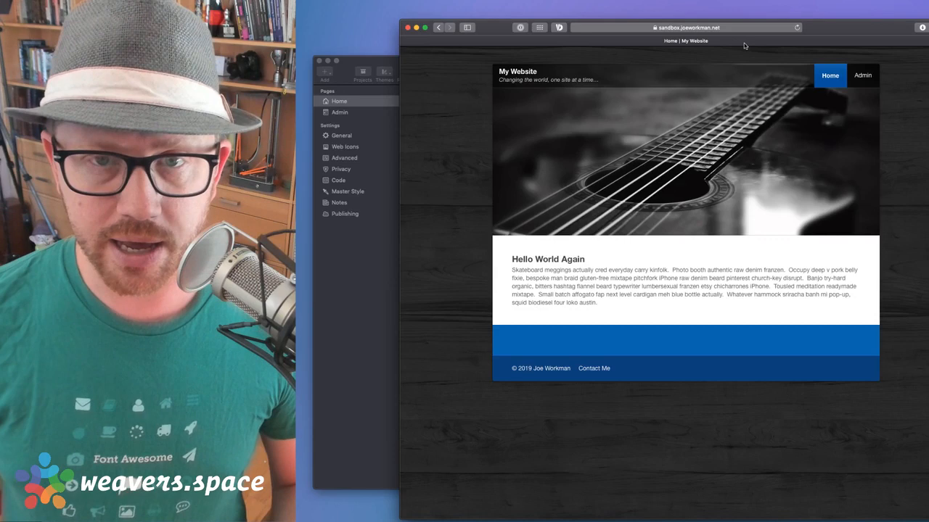
Delete 'Again' from the heading on the admin page, check Home, and return to Admin
left_click(862, 76)
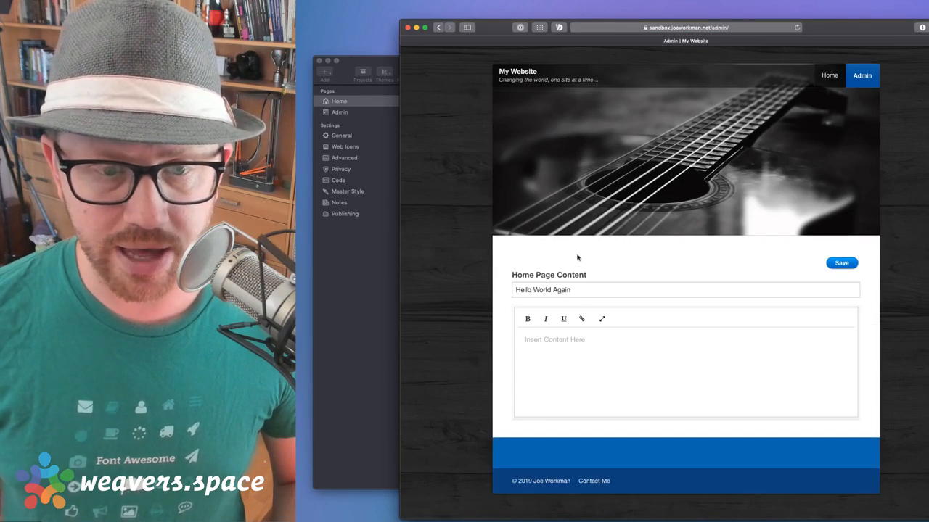
double_click(559, 294)
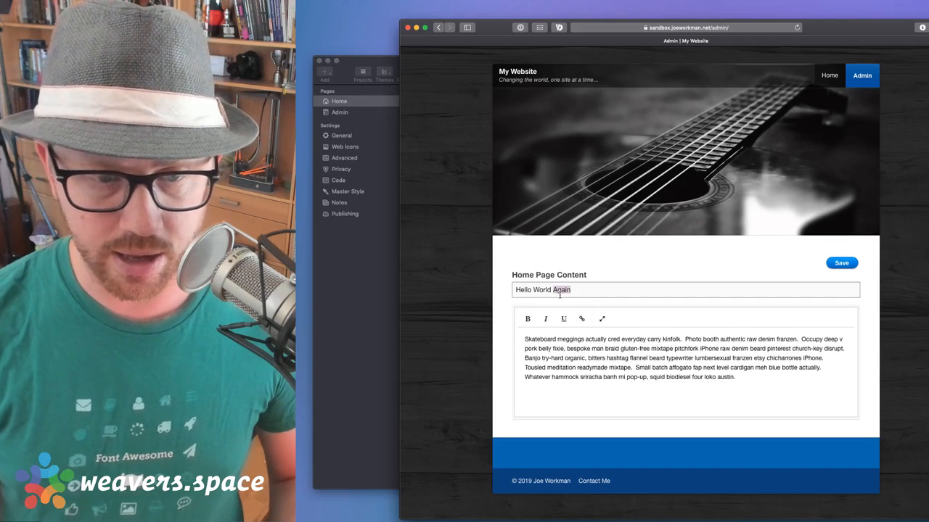
key("BackSpace")
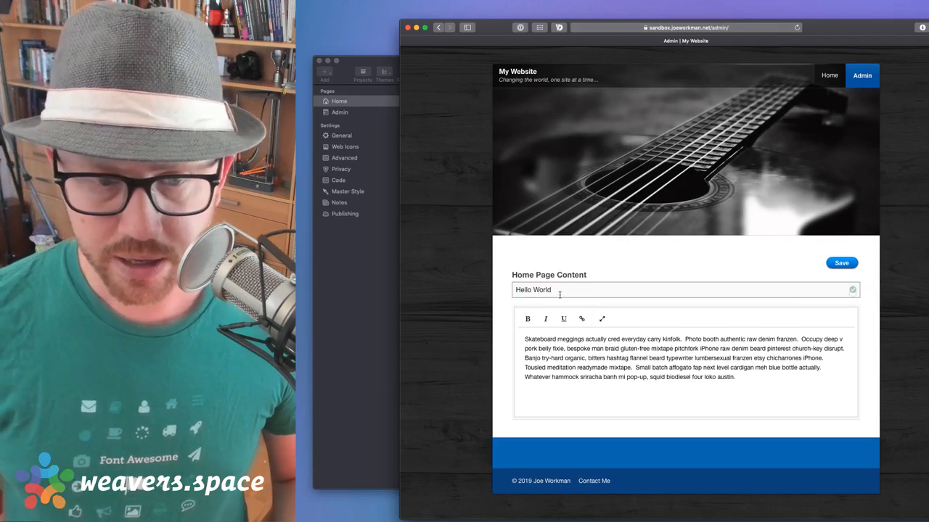
left_click(829, 78)
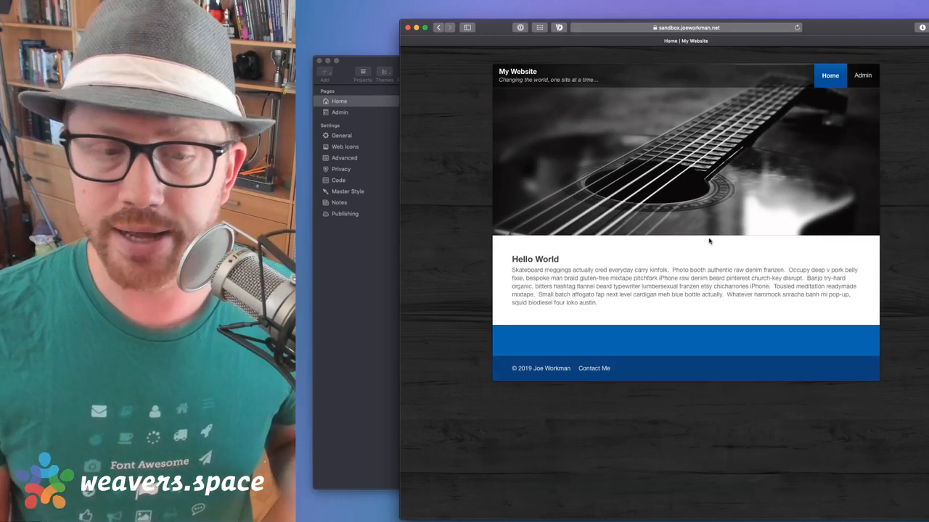
left_click(862, 76)
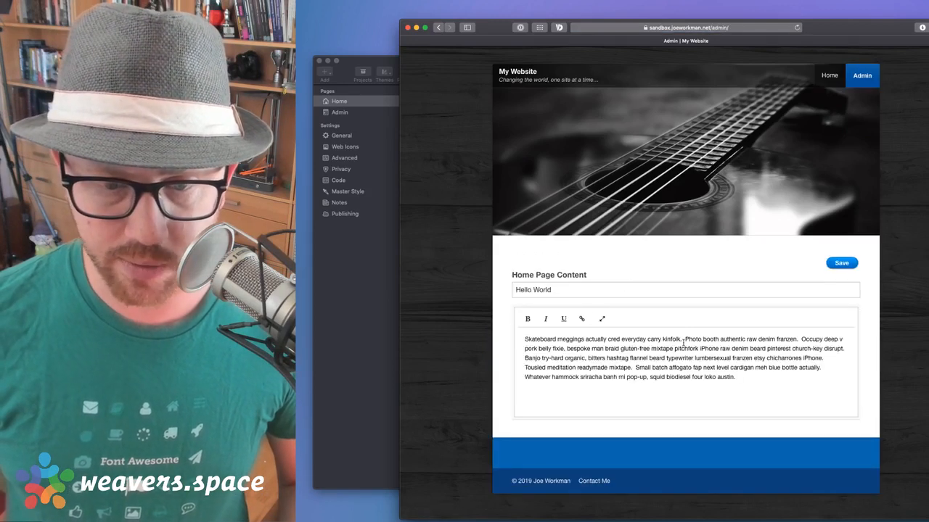
Bold 'Photo booth authentic raw denim franzen' and italicize 'bespoke' in the Home Page Content editor
left_click_drag(685, 340, 797, 340)
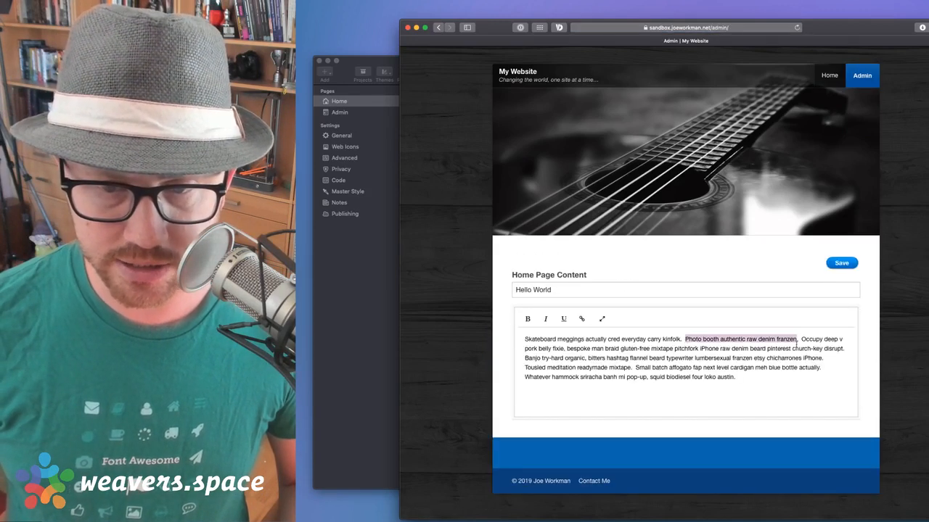
left_click(528, 319)
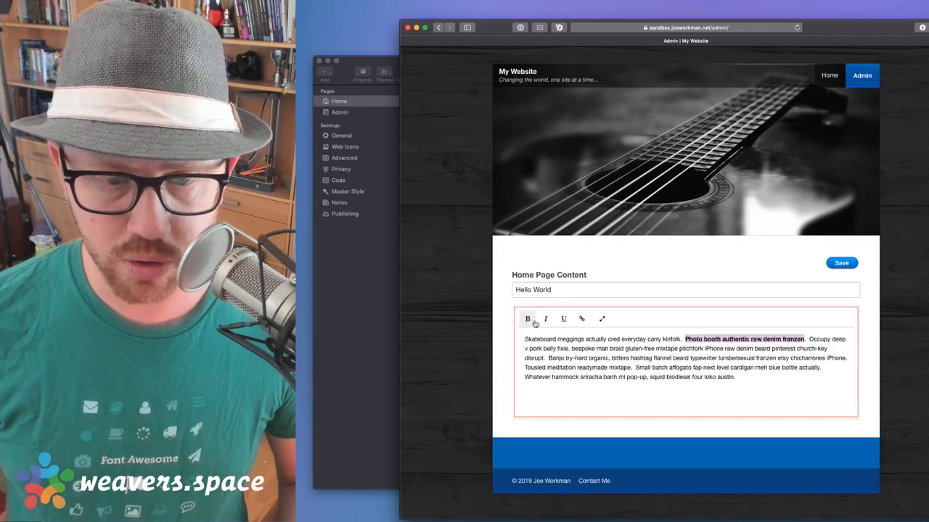
double_click(582, 349)
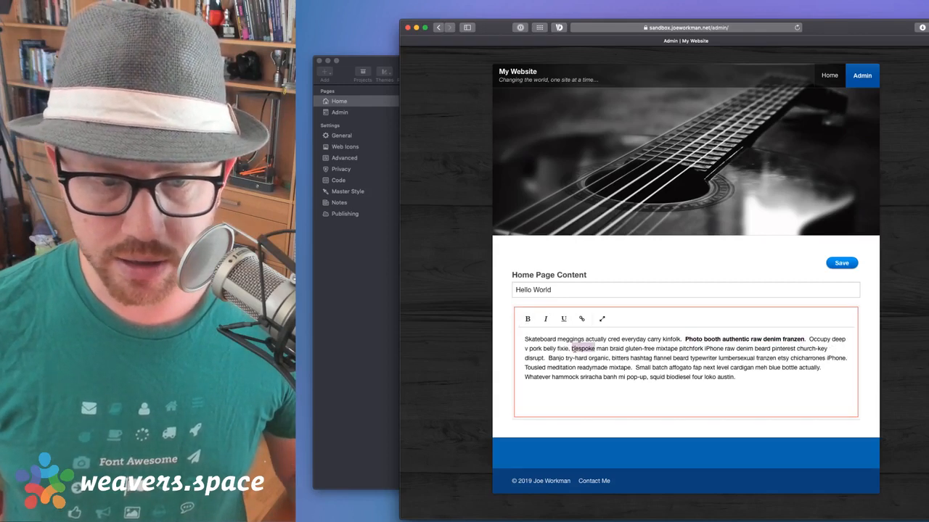
left_click(607, 369)
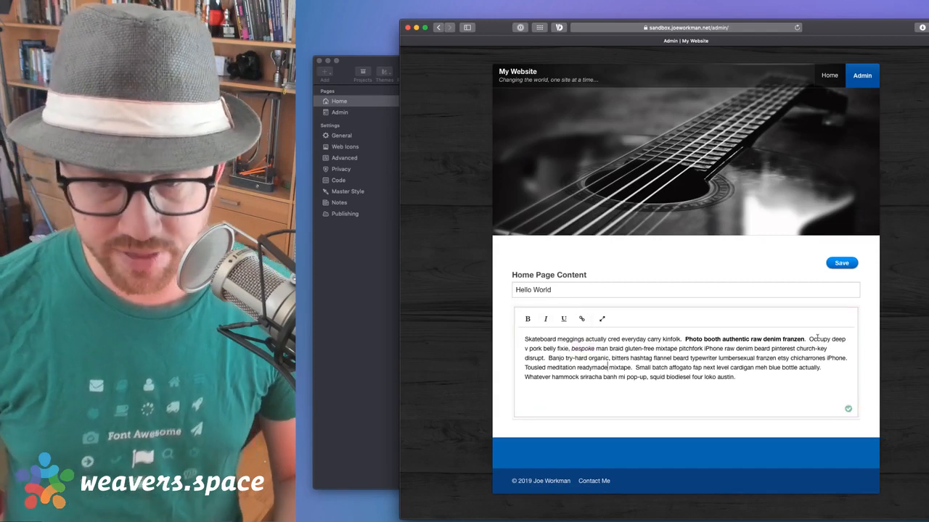
Check the live Home page's bold Photo booth sentence and italic 'bespoke', then return to RapidWeaver
left_click(831, 76)
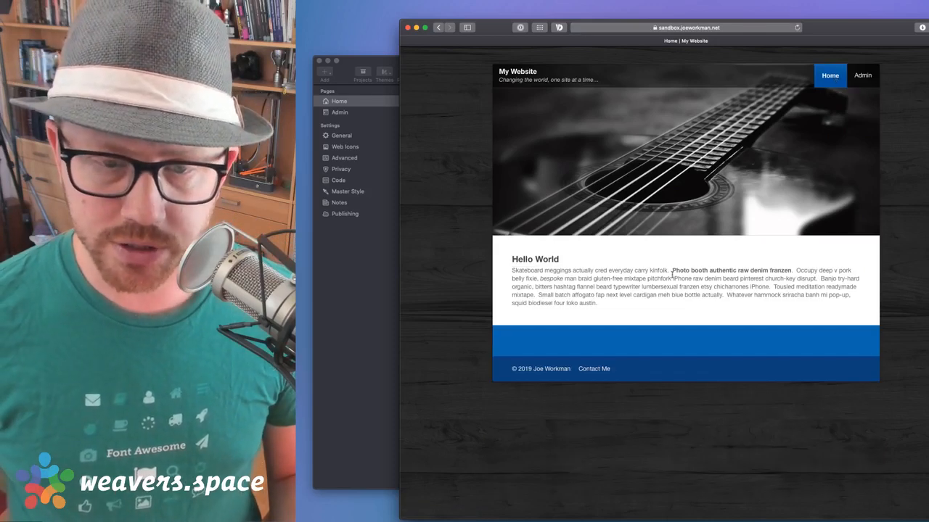
left_click_drag(671, 270, 798, 272)
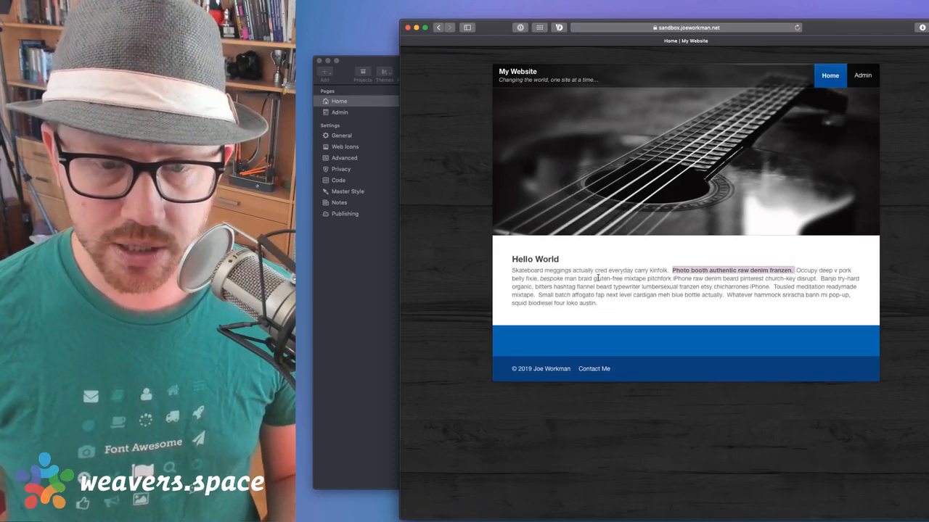
double_click(550, 280)
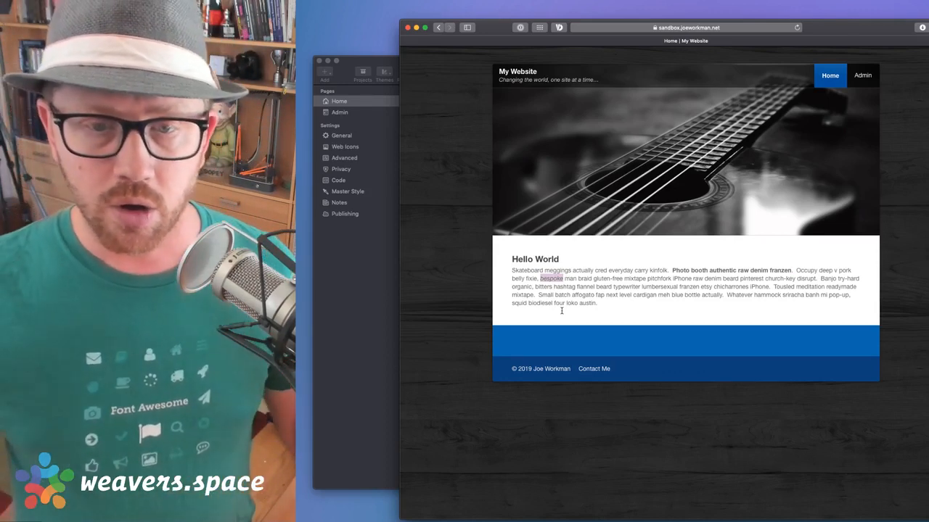
left_click(662, 310)
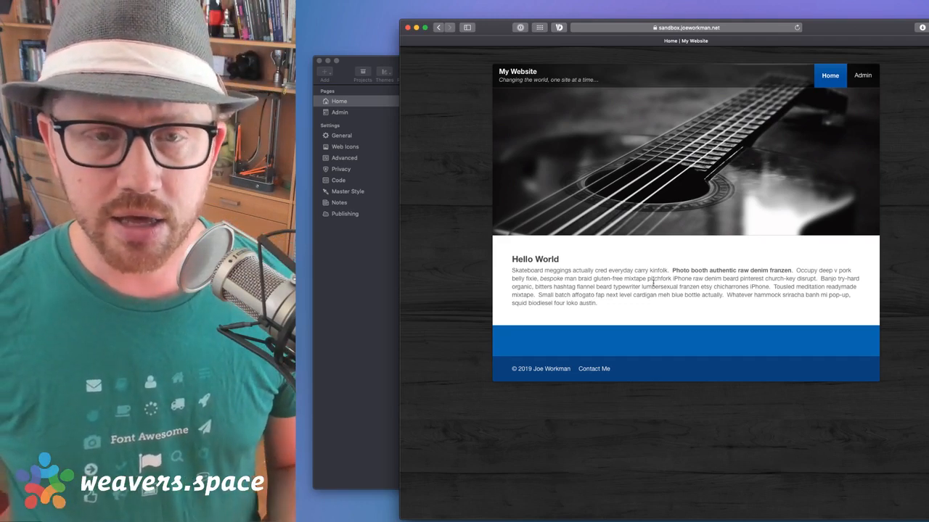
left_click(392, 99)
On the Admin page, hide the CMS macro reference lists and select the Insert Content Here stack
left_click(596, 175)
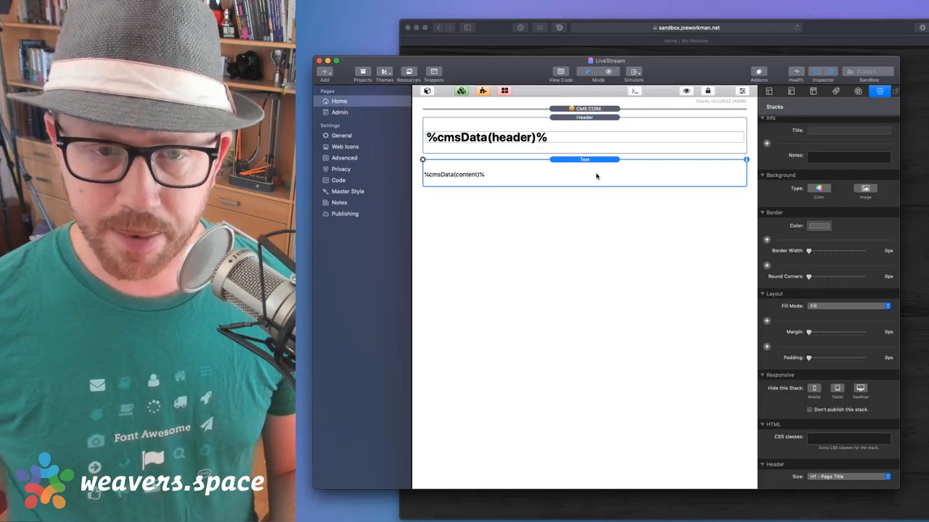
left_click(352, 113)
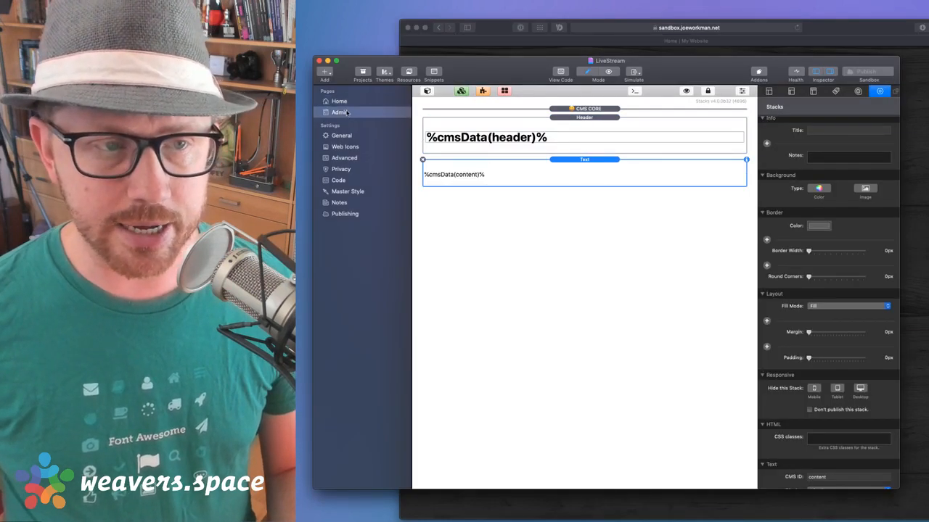
scroll(612, 184, "up", 1)
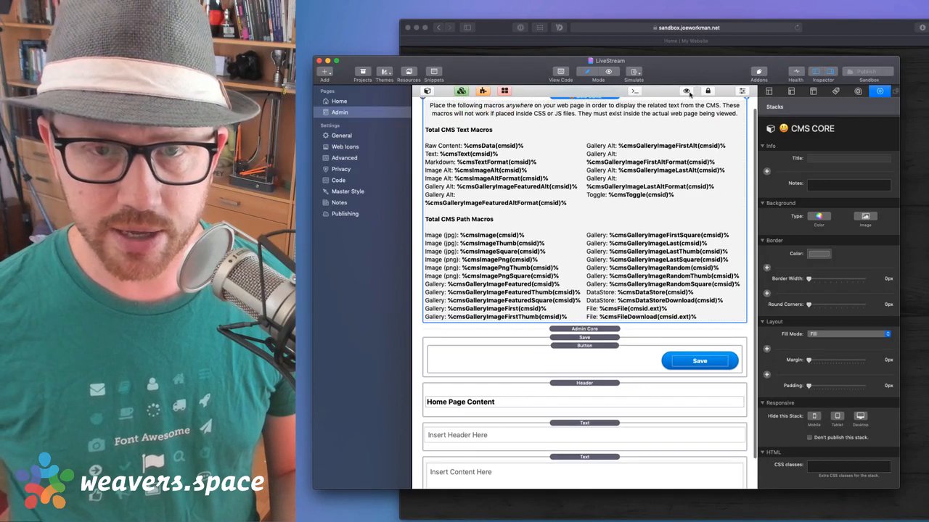
left_click(687, 91)
left_click(576, 267)
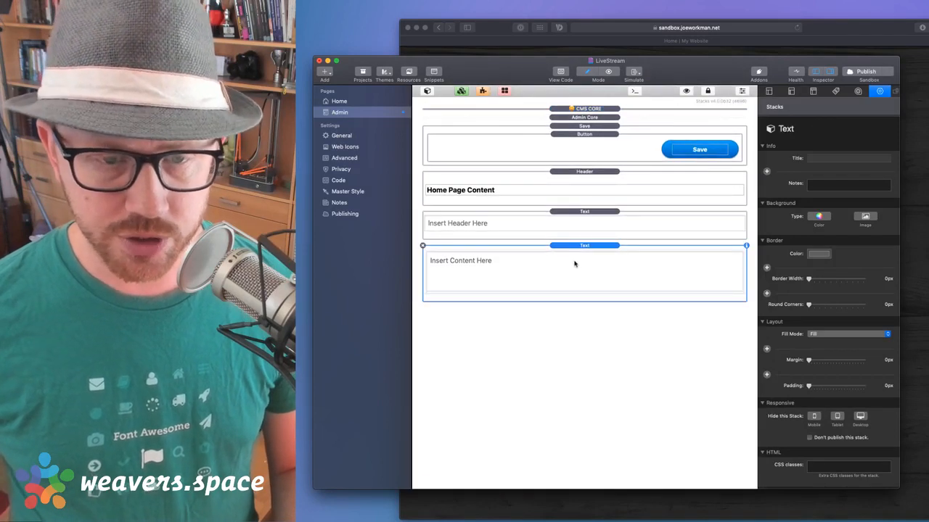
Add a Total CMS Admin Text stack below the content from the Total library
left_click(428, 91)
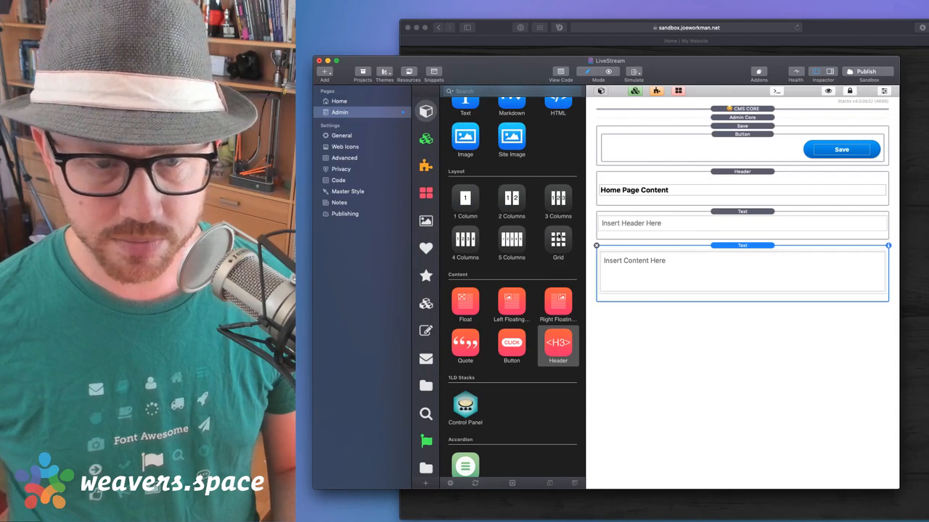
scroll(454, 191, "up", 3)
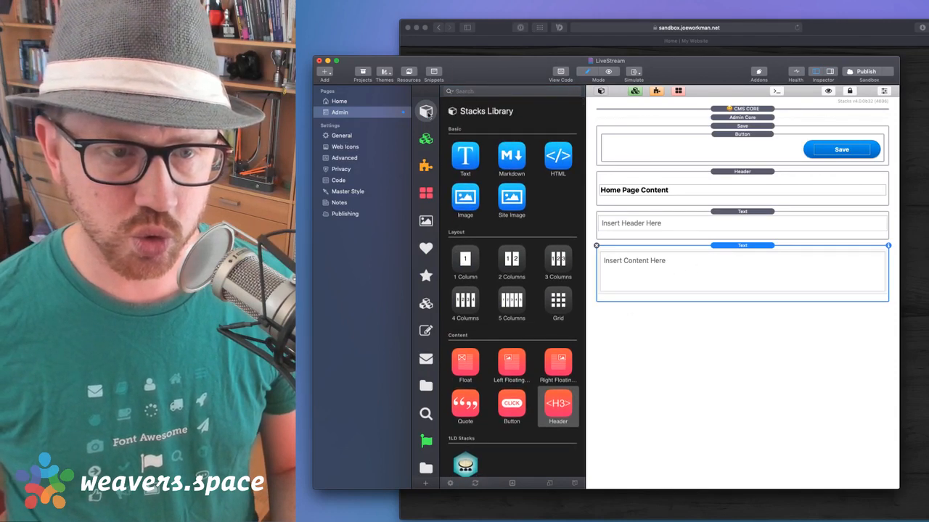
left_click(427, 464)
scroll(483, 360, "down", 10)
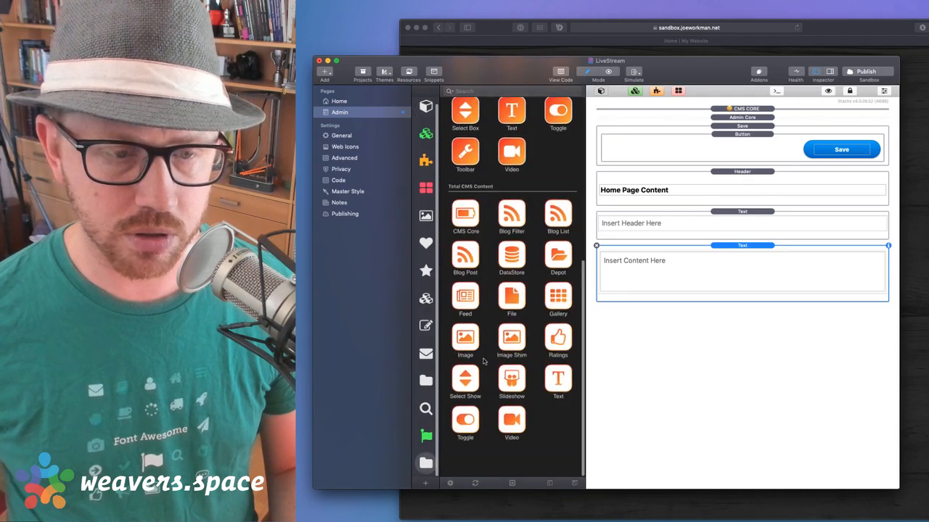
scroll(483, 361, "up", 10)
left_click(511, 403)
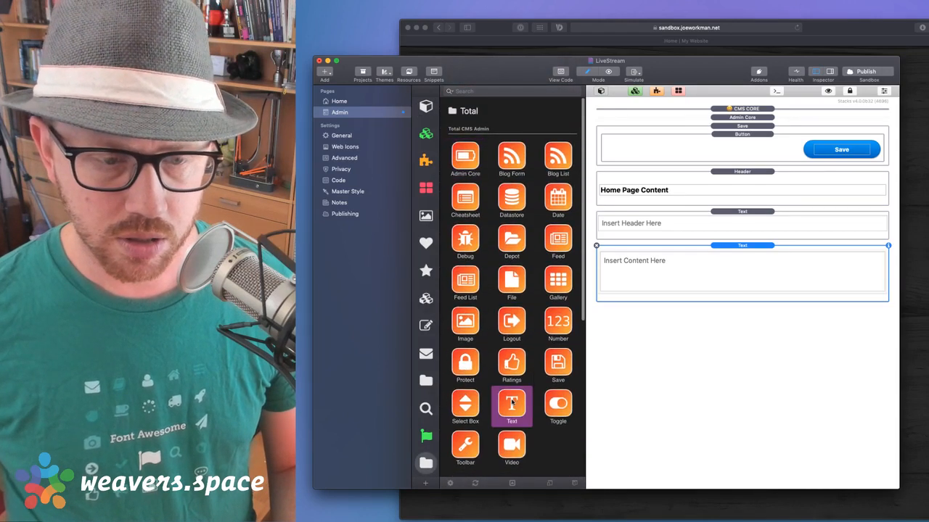
left_click_drag(511, 403, 747, 355)
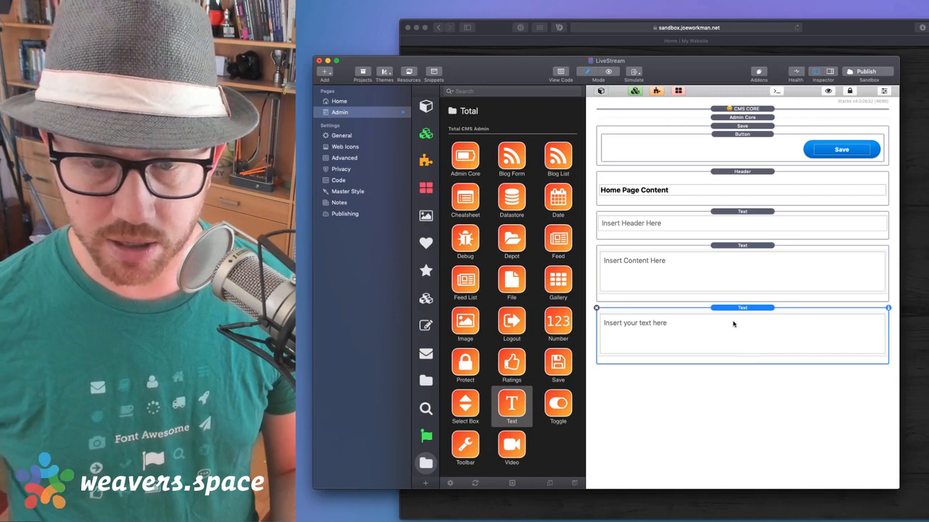
key("super+alt+i")
Set the field to Text/Markdown Editor with 8-line form height and Markdown turned off
scroll(809, 413, "down", 5)
left_click(817, 450)
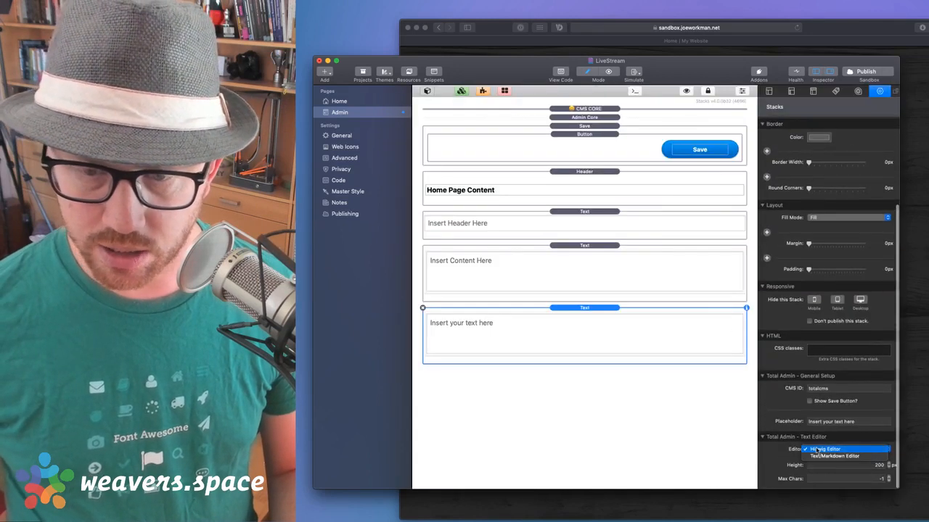
left_click(838, 455)
scroll(862, 463, "down", 2)
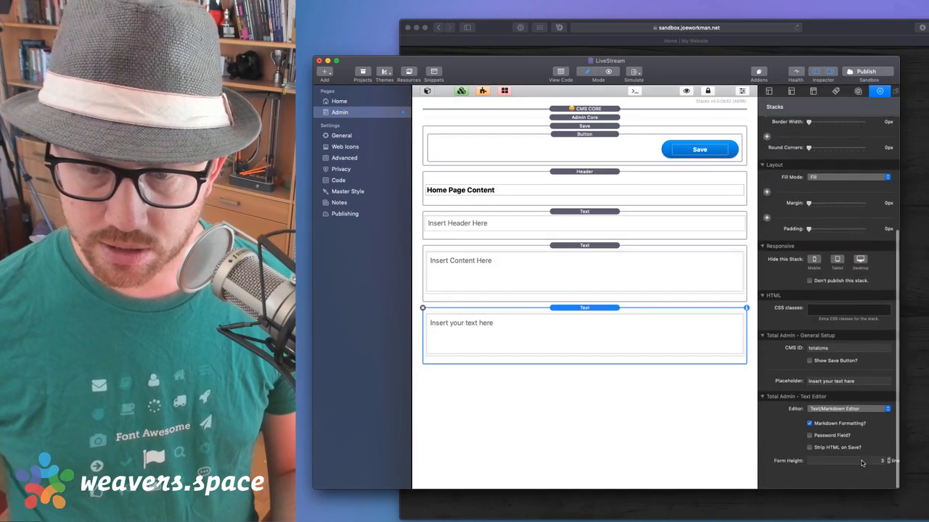
left_click(889, 477)
left_click(889, 477)
left_click(888, 477)
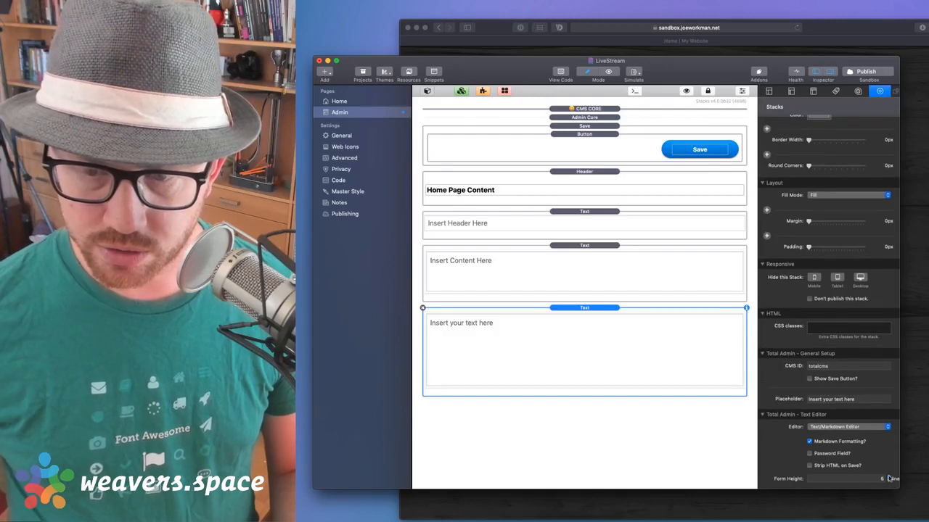
left_click(889, 477)
left_click(889, 476)
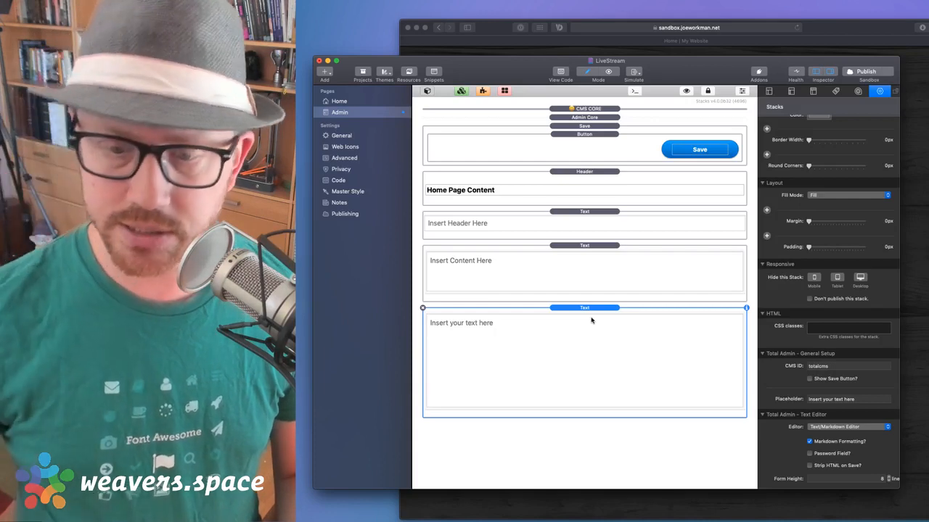
left_click(809, 442)
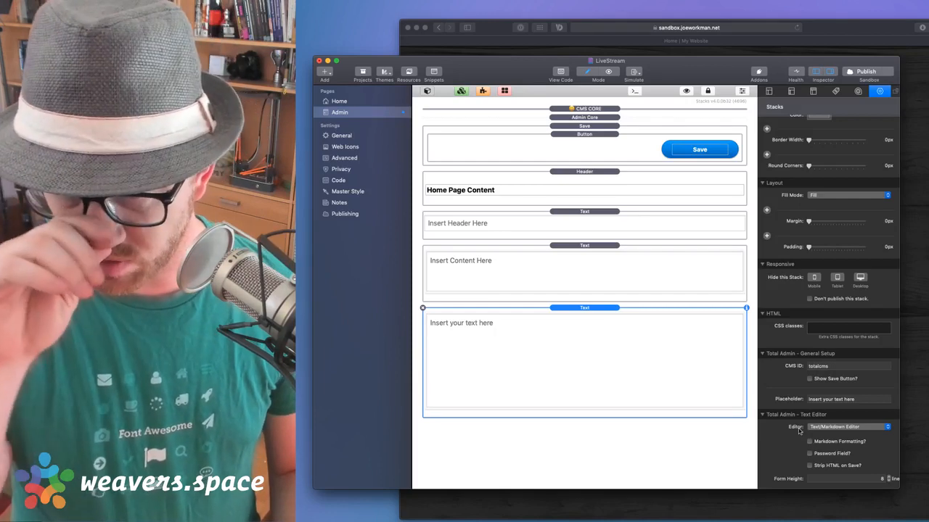
Change the field's CMS ID from totalcms to plaintext, then switch to the Home page
double_click(833, 367)
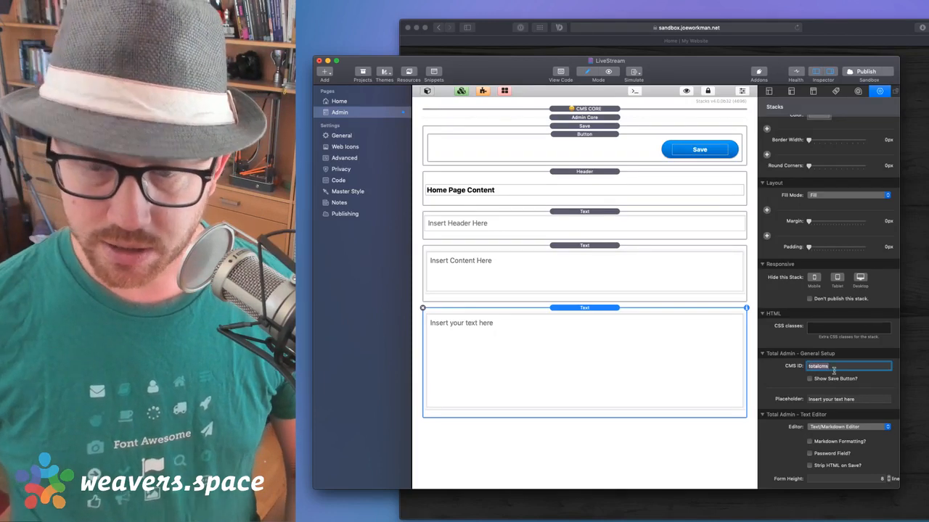
type("plaintext")
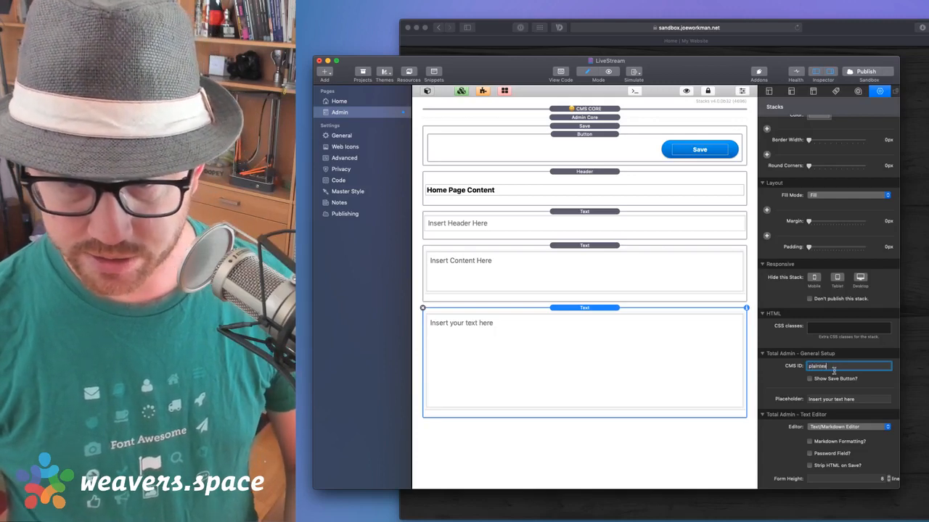
key("Tab")
left_click(626, 323)
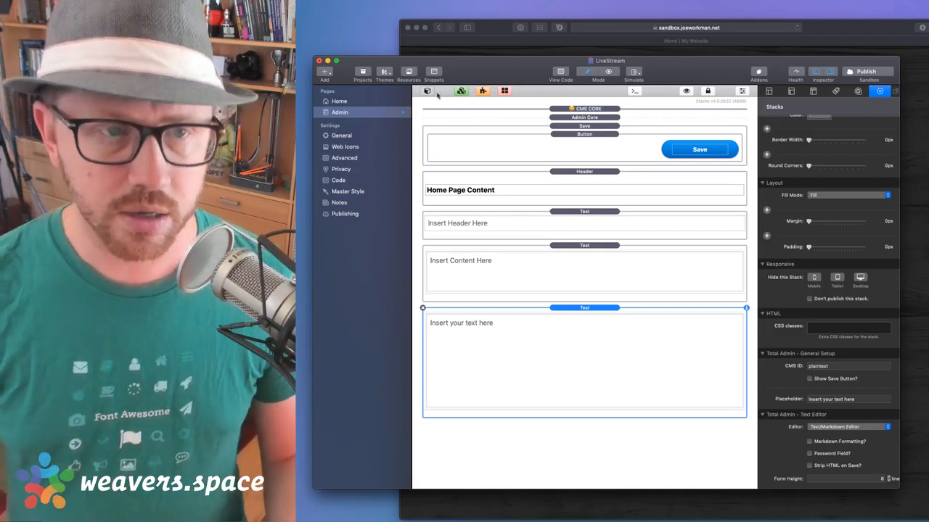
left_click(339, 102)
left_click(512, 275)
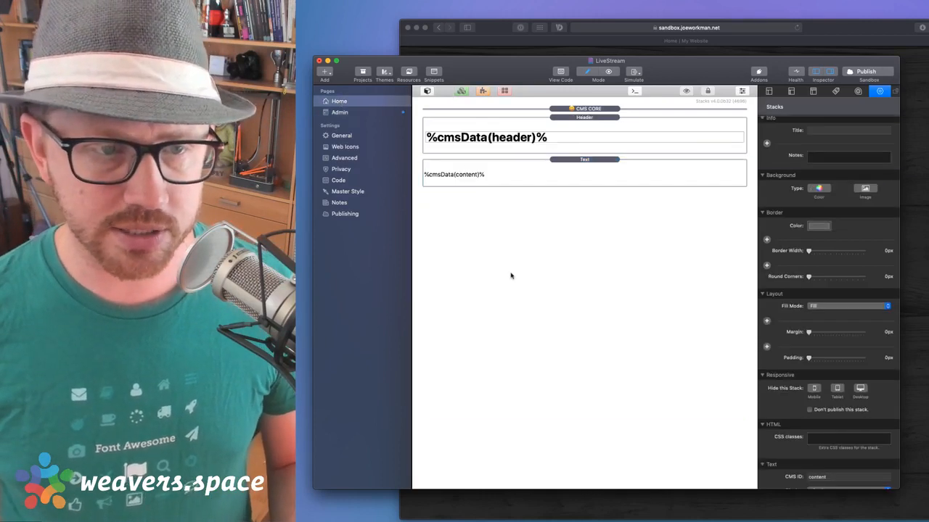
Add a CMS text field stack to the Home page from the stacks library
left_click(428, 92)
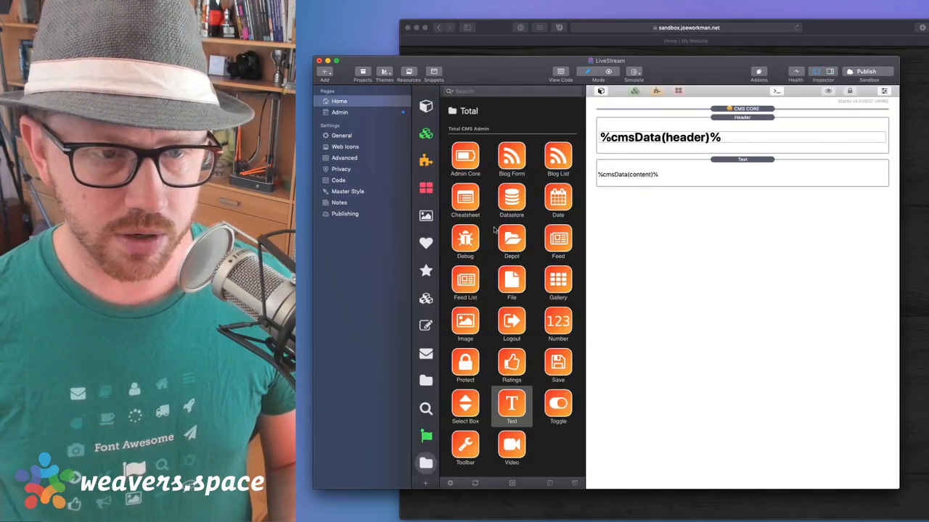
scroll(494, 230, "down", 10)
scroll(526, 287, "up", 4)
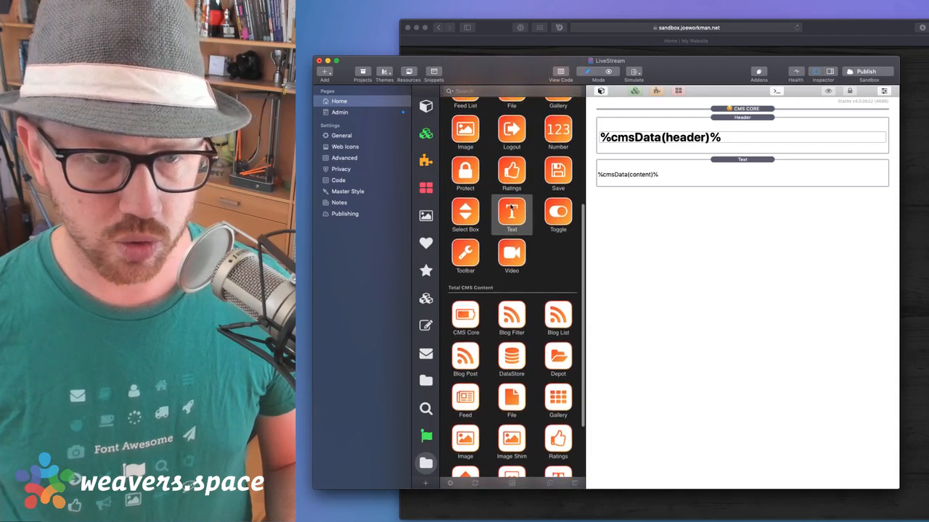
left_click_drag(512, 211, 682, 236)
left_click(429, 108)
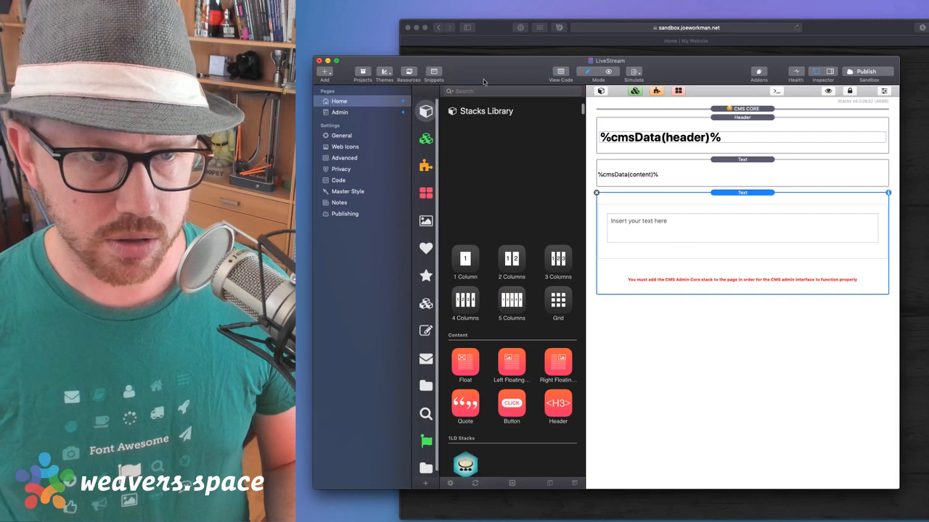
left_click(480, 91)
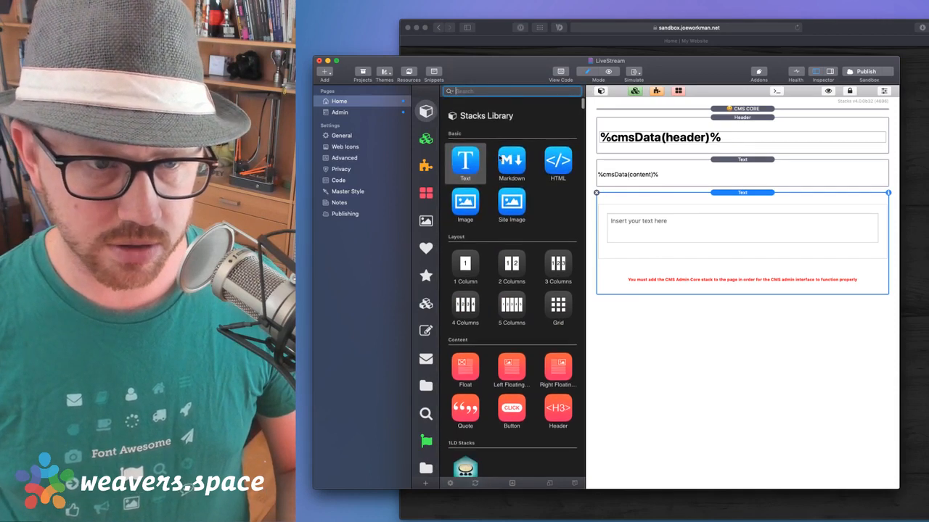
Add an HTML stack containing <hr> as a divider and delete the unwanted CMS text stack
left_click_drag(558, 155, 692, 220)
double_click(692, 220)
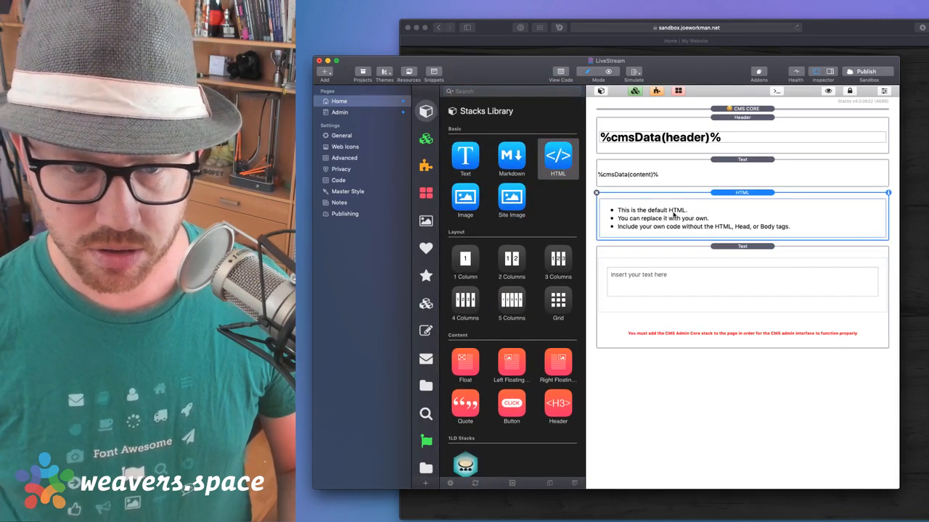
key("super+a")
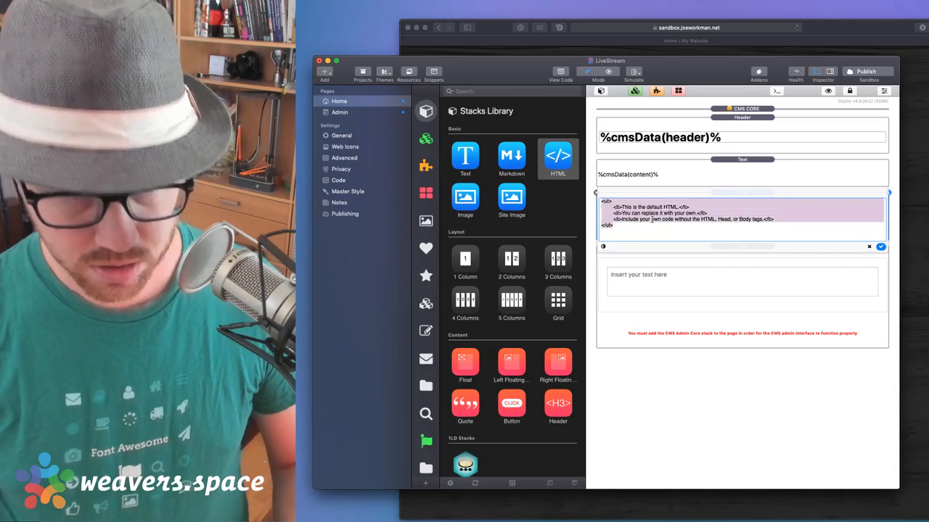
key("BackSpace")
type("<hr>")
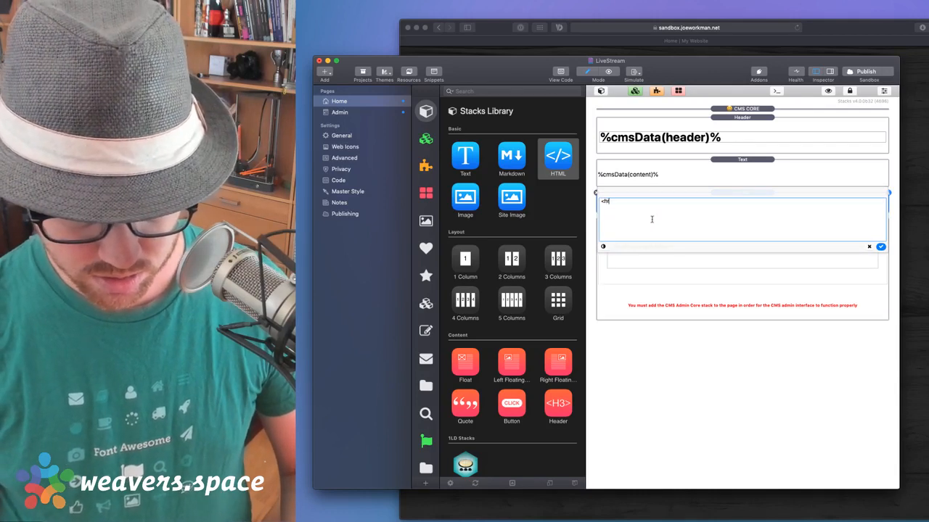
left_click(880, 247)
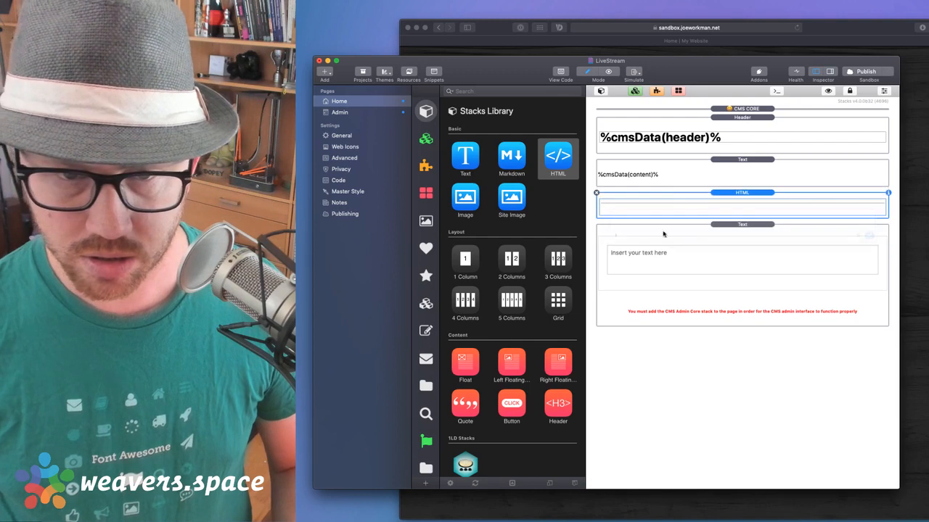
left_click(719, 226)
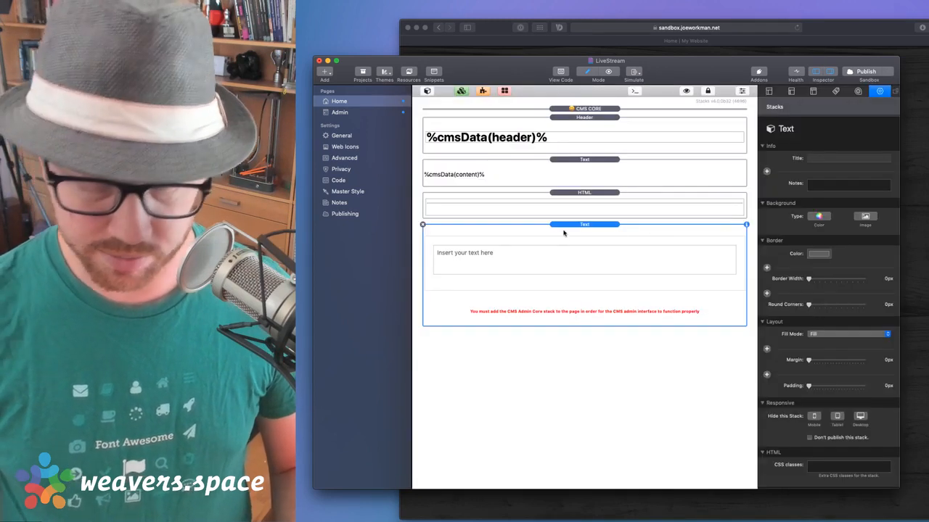
key("Delete")
Copy the content text stack, set its CMS ID to plaintext with Plain Text display, and duplicate it
left_click(505, 181)
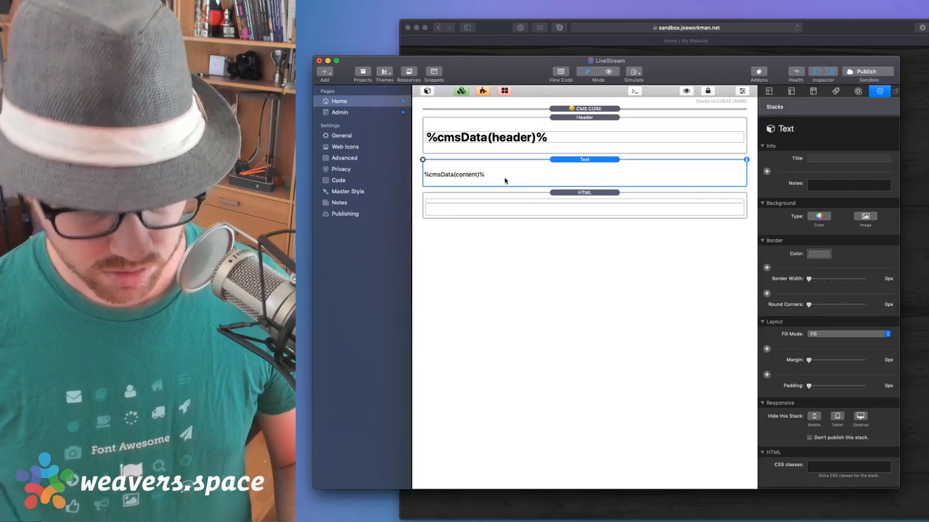
key("super+z")
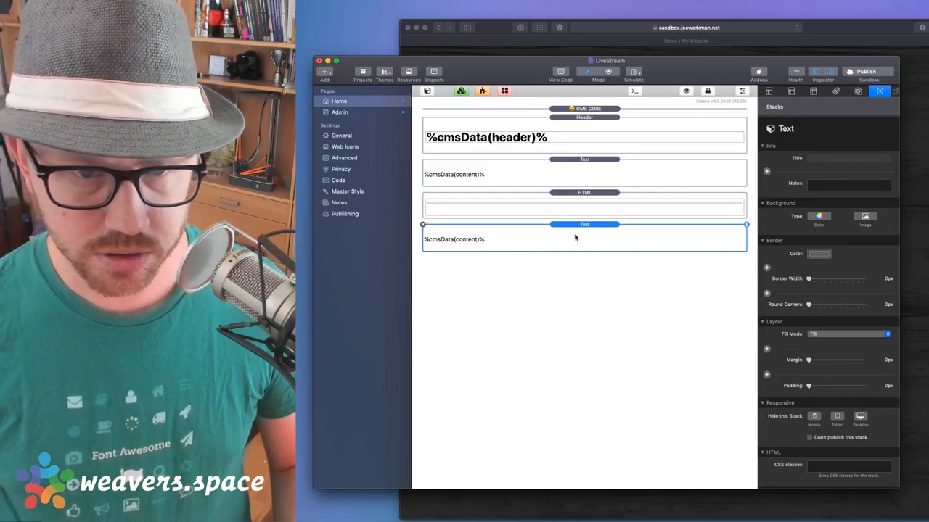
scroll(823, 445, "down", 3)
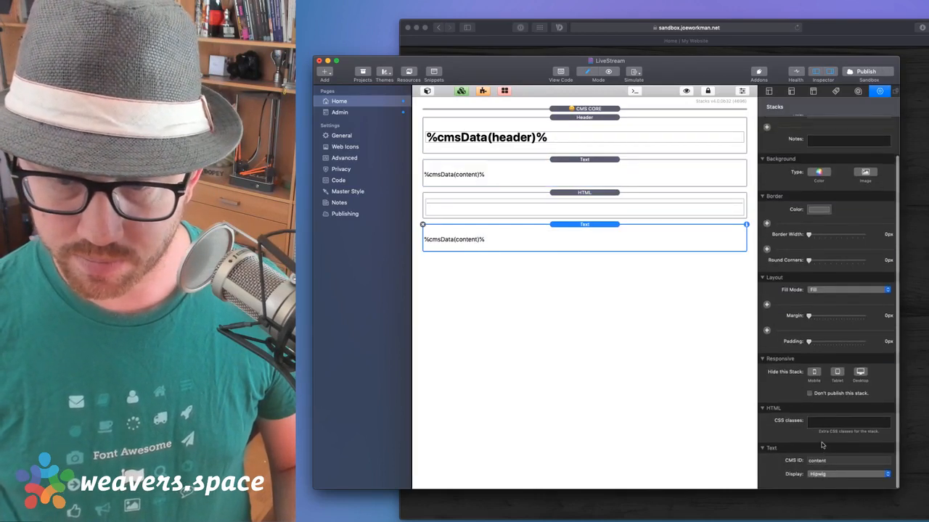
double_click(823, 463)
type("plain")
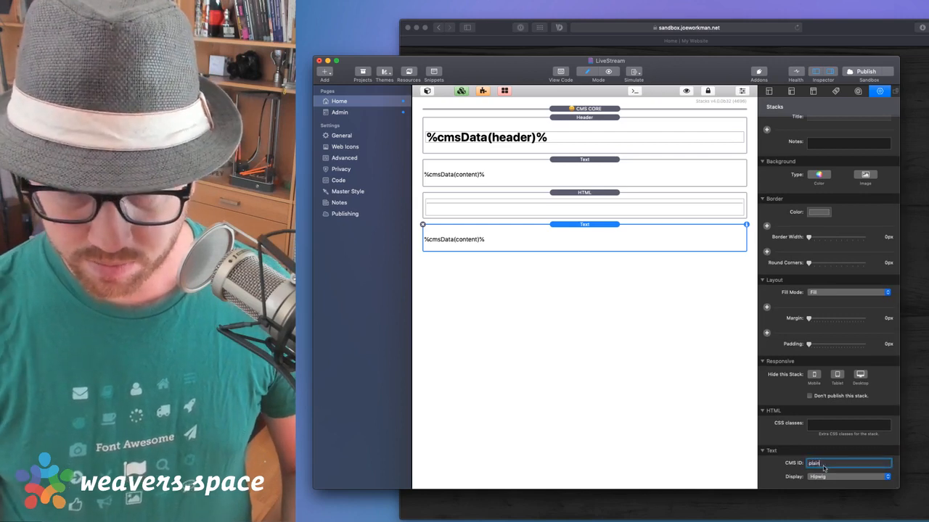
type("text")
key("Return")
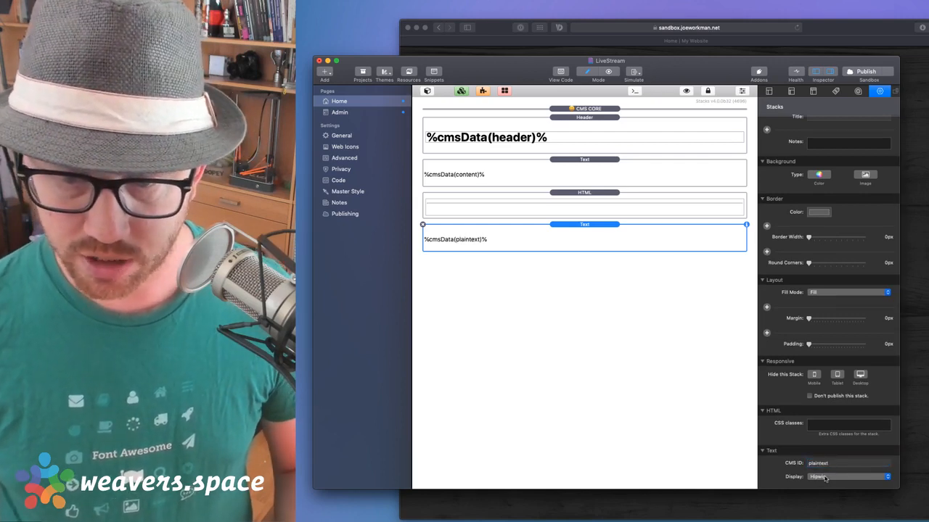
left_click(825, 478)
left_click(824, 469)
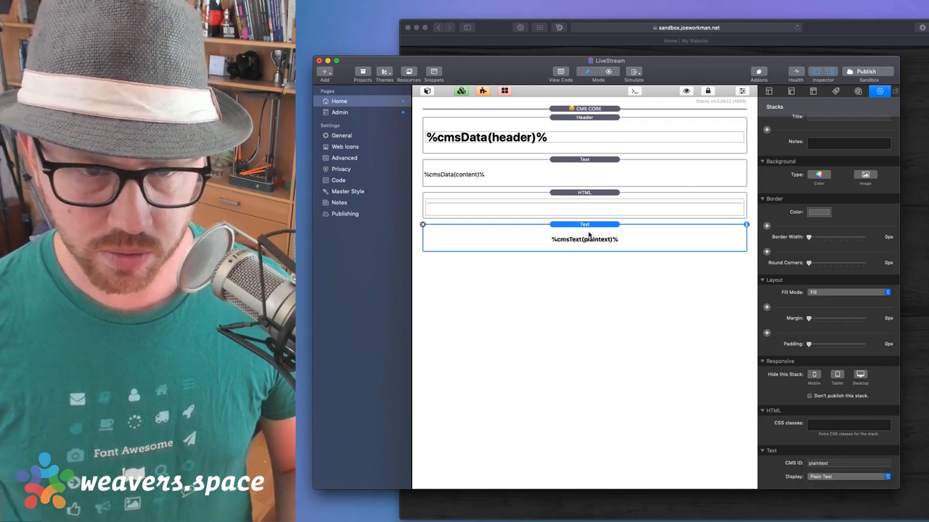
key("super+d")
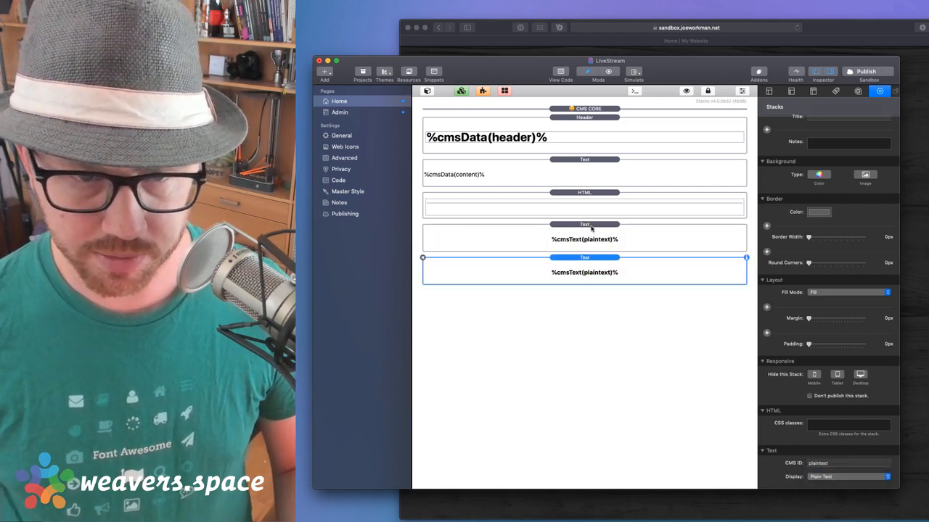
Set the upper plaintext stack's display to Heading, copy the <hr> divider below it, and reopen Admin
left_click(592, 231)
left_click(833, 466)
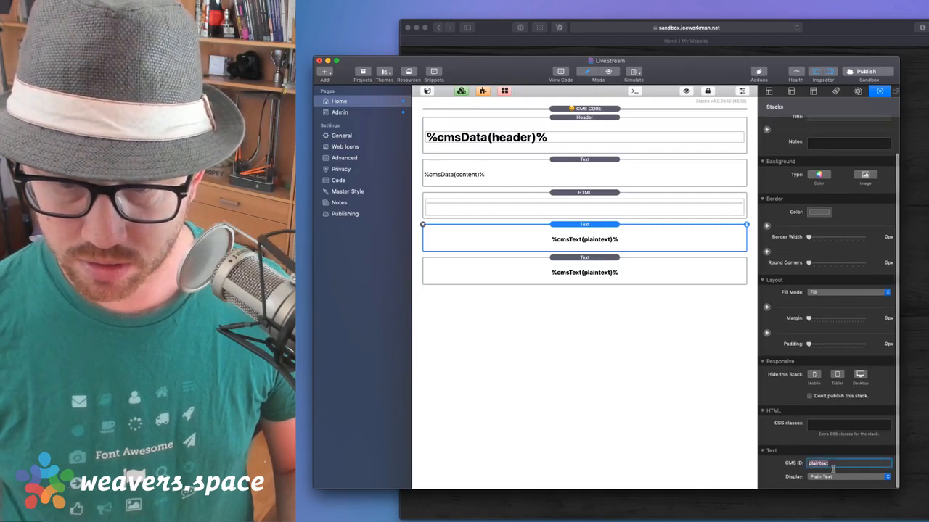
left_click(825, 477)
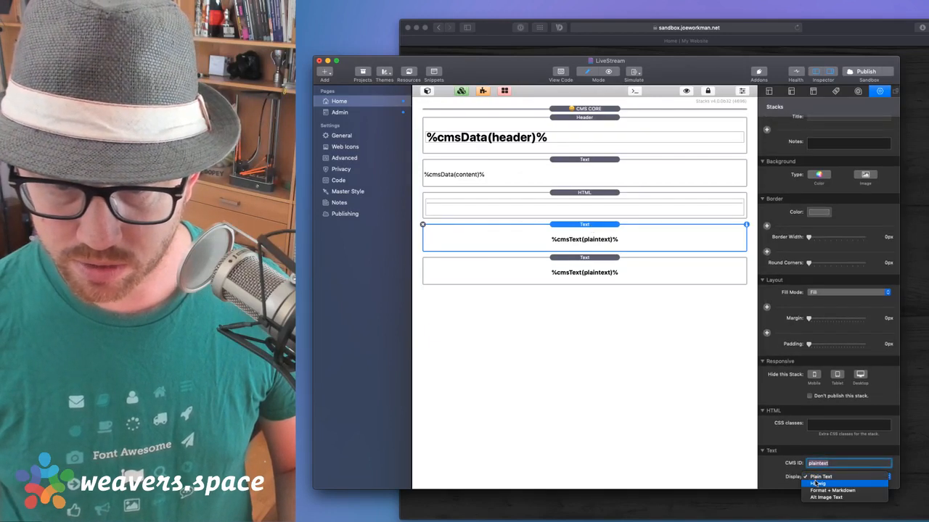
left_click(816, 483)
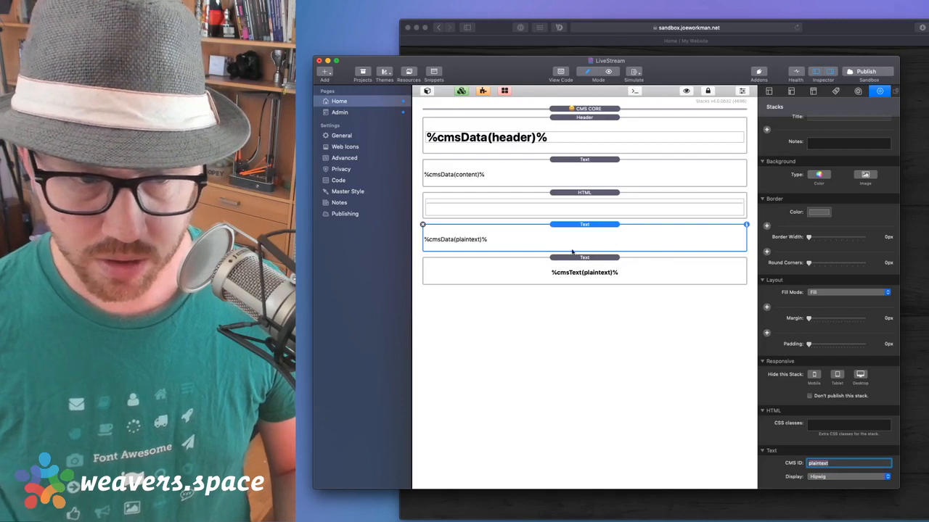
left_click(523, 271)
left_click(594, 228)
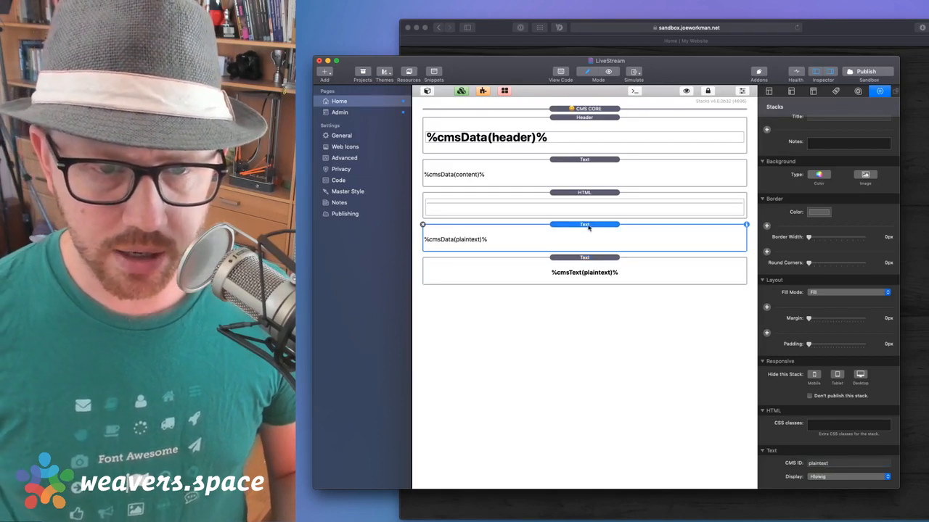
left_click_drag(566, 196, 574, 254)
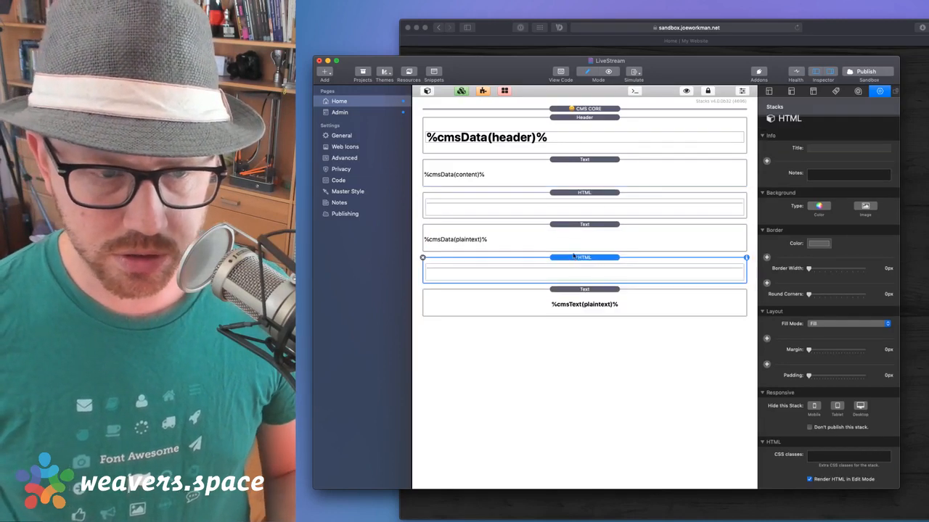
left_click(585, 231)
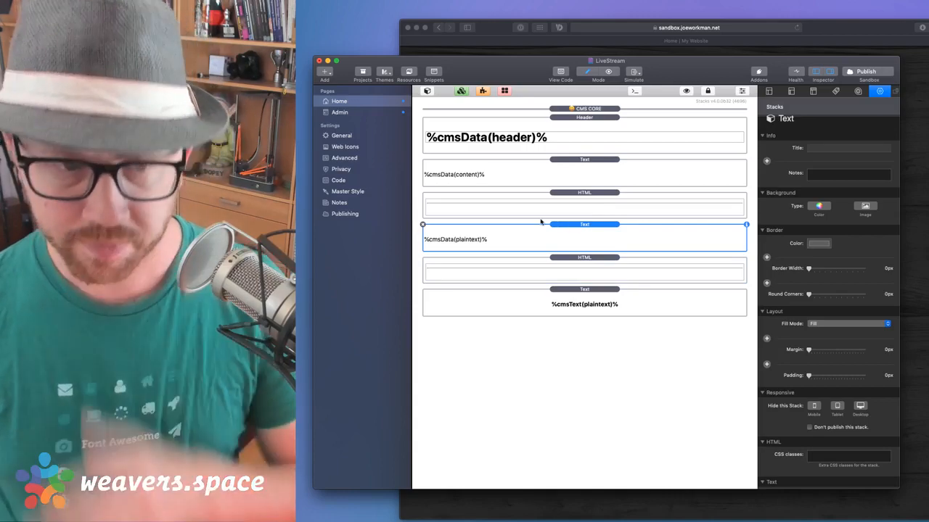
left_click(574, 206)
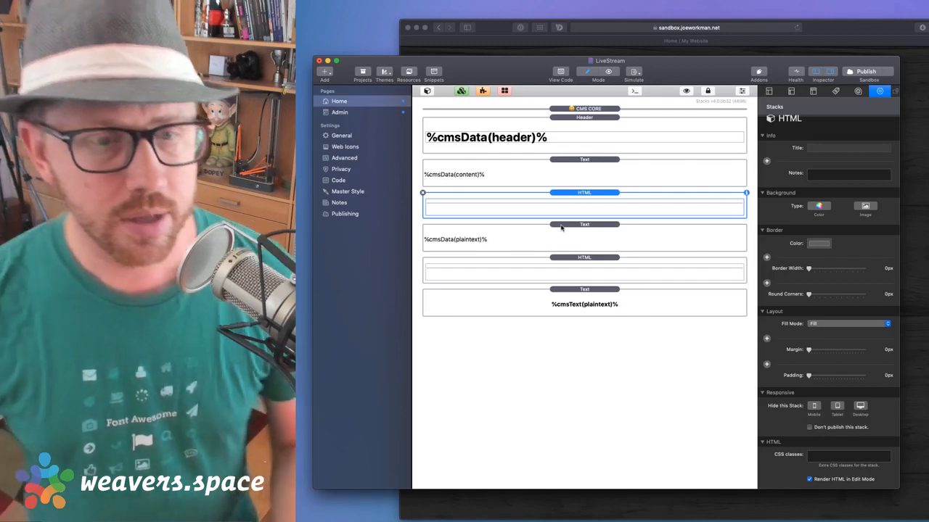
left_click(356, 113)
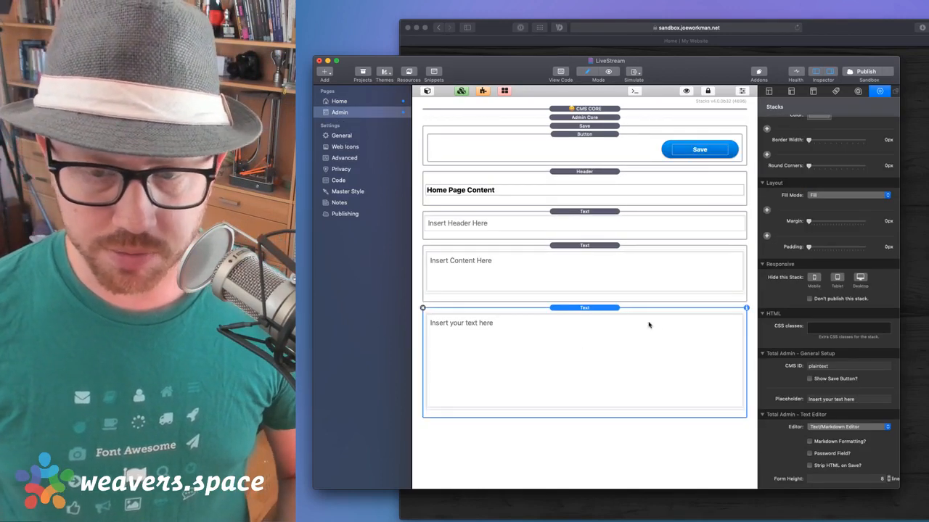
Verify the plaintext CMS ID and try the new plaintext input box in the Admin page preview
left_click(842, 370)
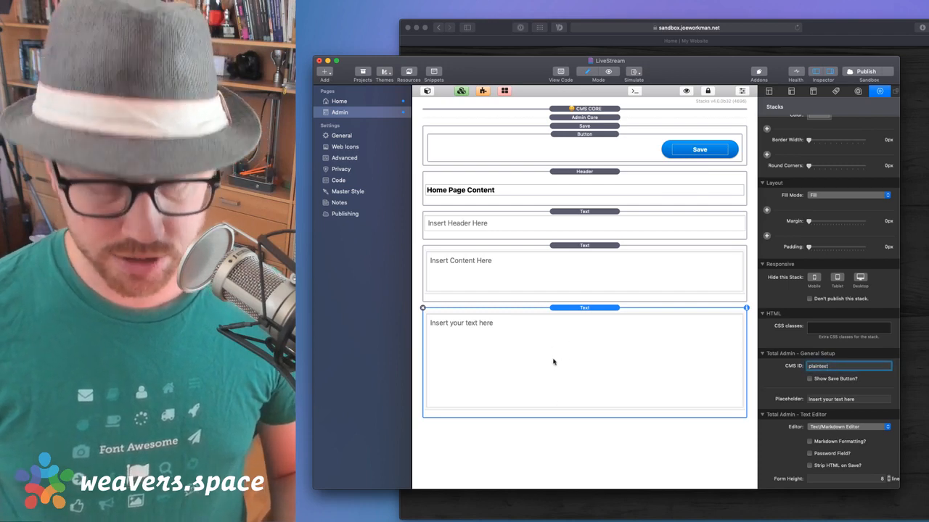
key("super+r")
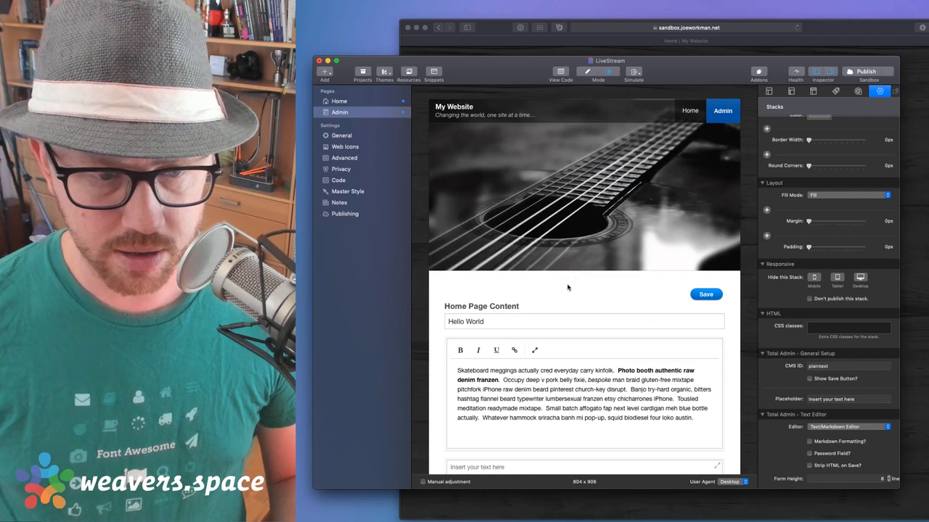
scroll(568, 287, "down", 3)
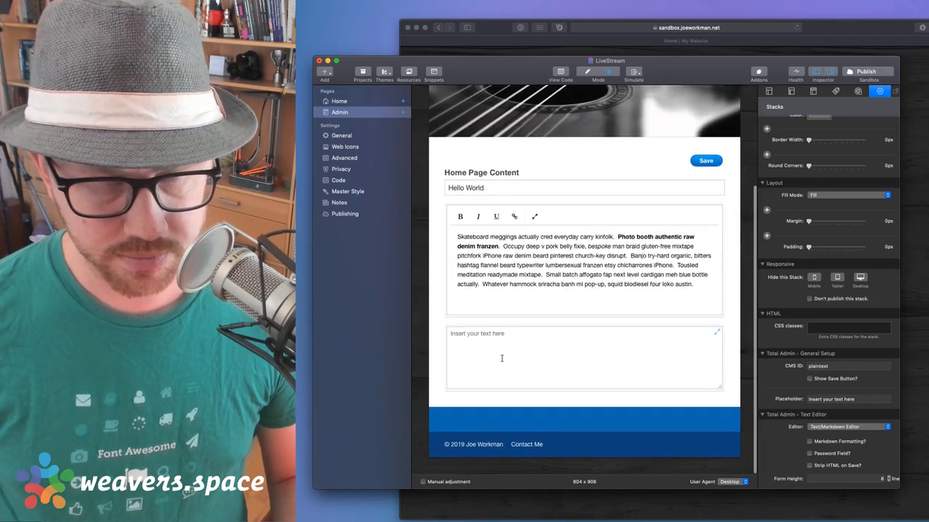
left_click(501, 358)
key("super+r")
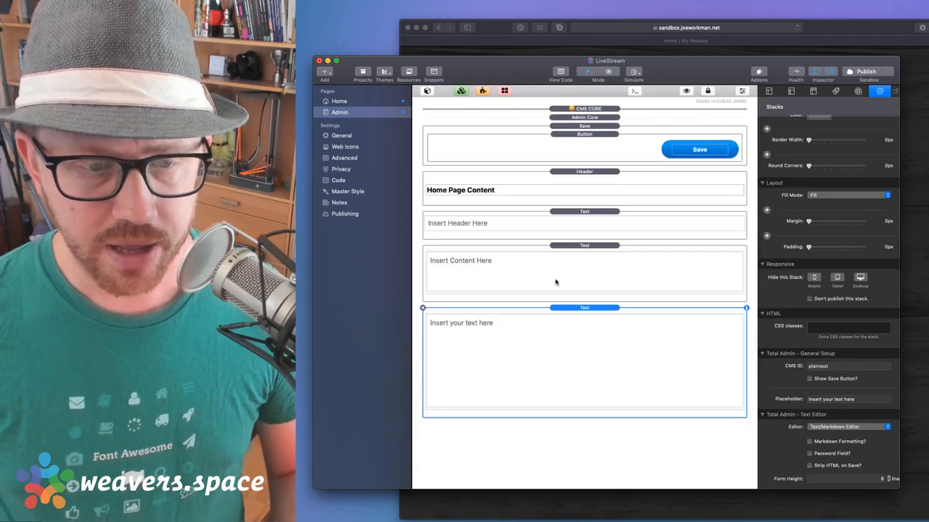
Review the %cmsData(plaintext)% and %cmsText(plaintext)% stacks on the Home page and begin publishing
left_click(339, 101)
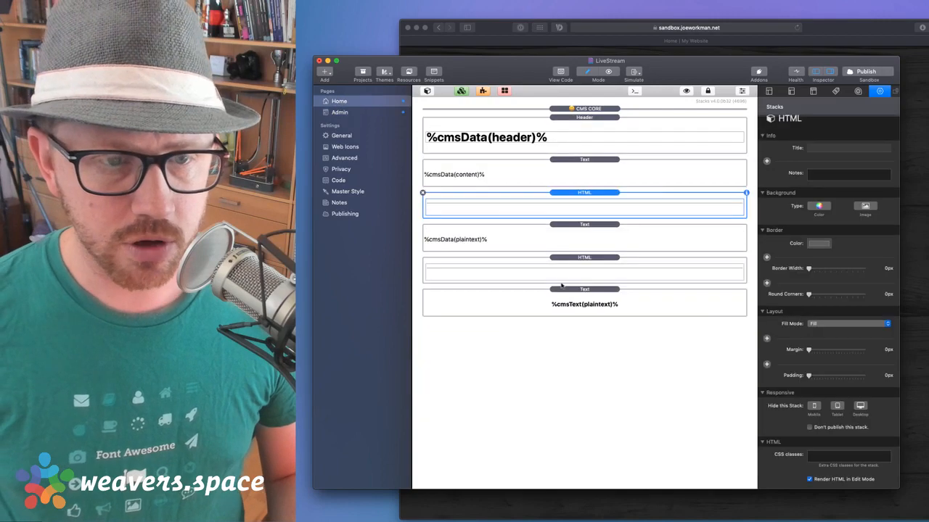
left_click(591, 240)
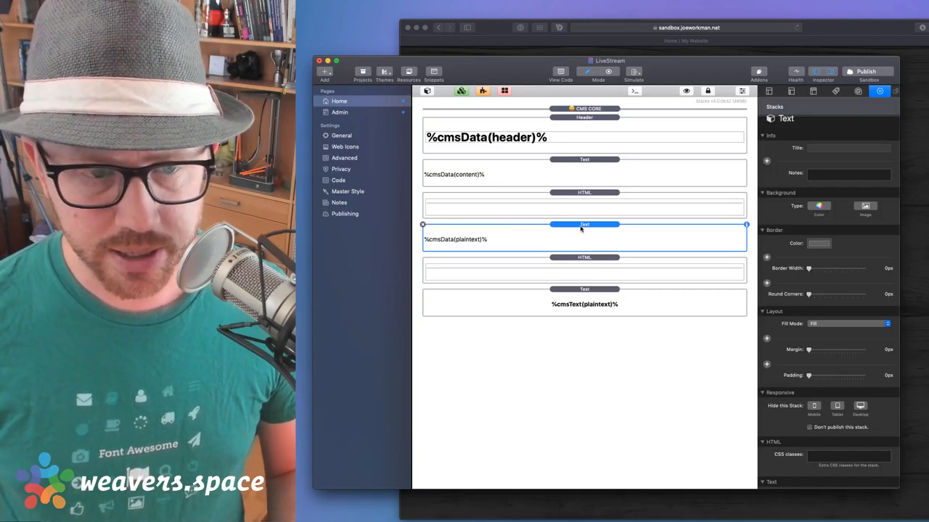
left_click(587, 305)
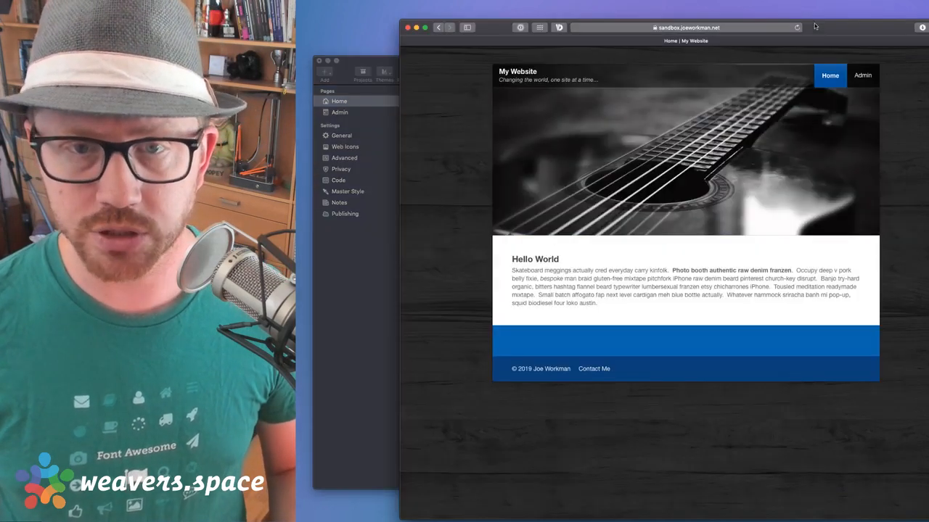
left_click(815, 25)
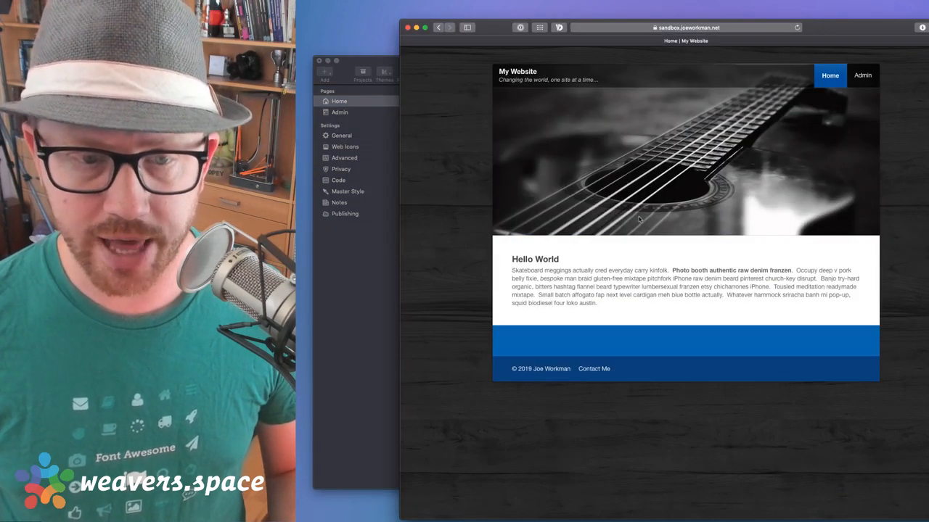
left_click(356, 305)
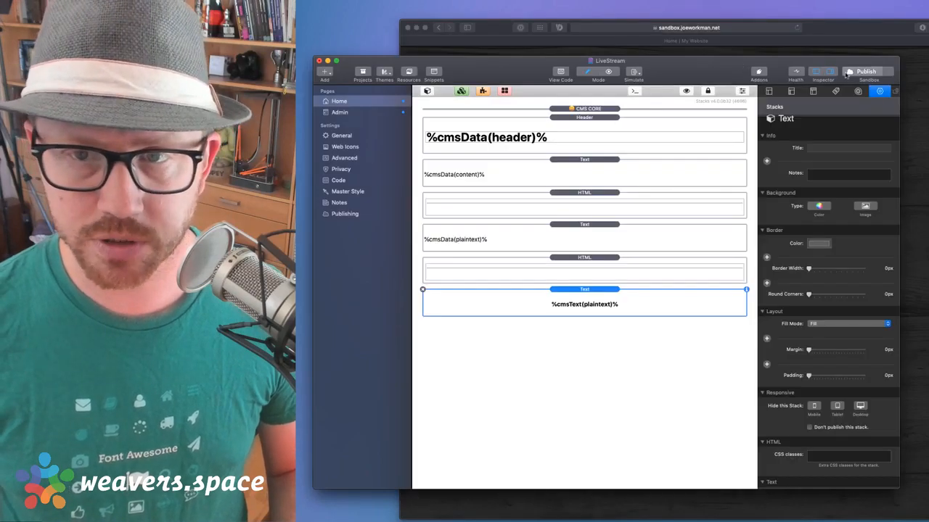
Publish the site, dismiss the completion notice, and open the live Admin page in Safari
left_click(846, 74)
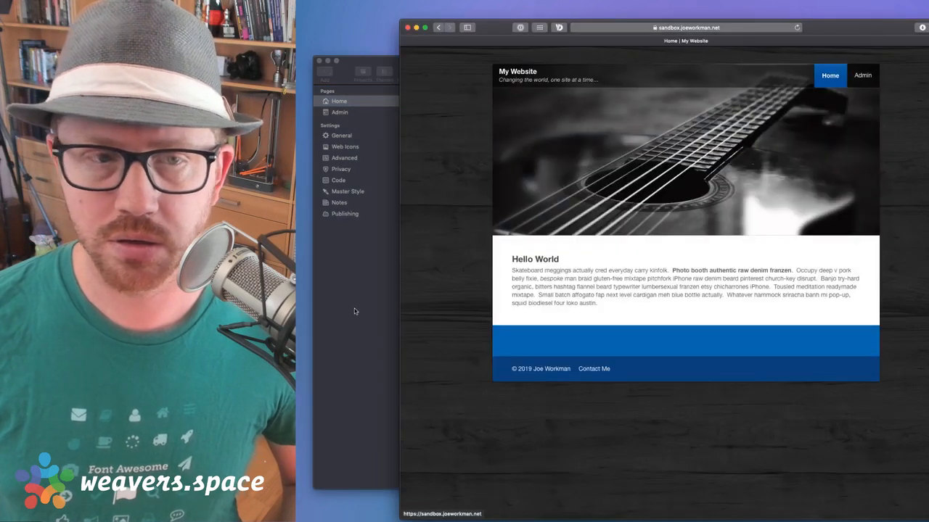
left_click(354, 310)
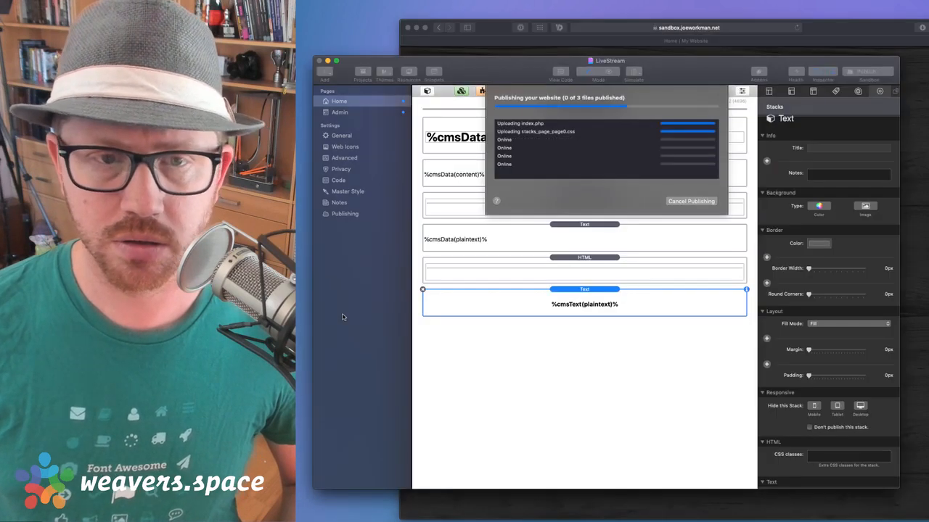
key("Return")
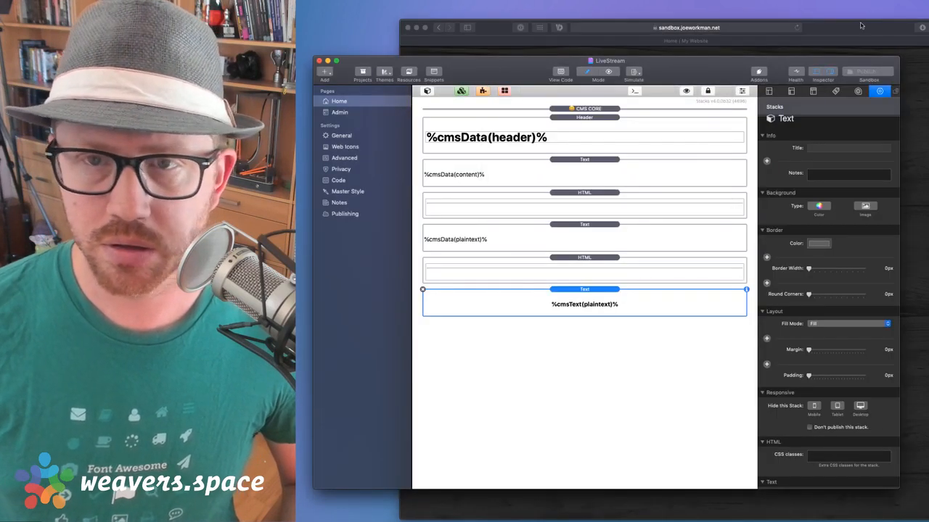
left_click(861, 26)
left_click(866, 82)
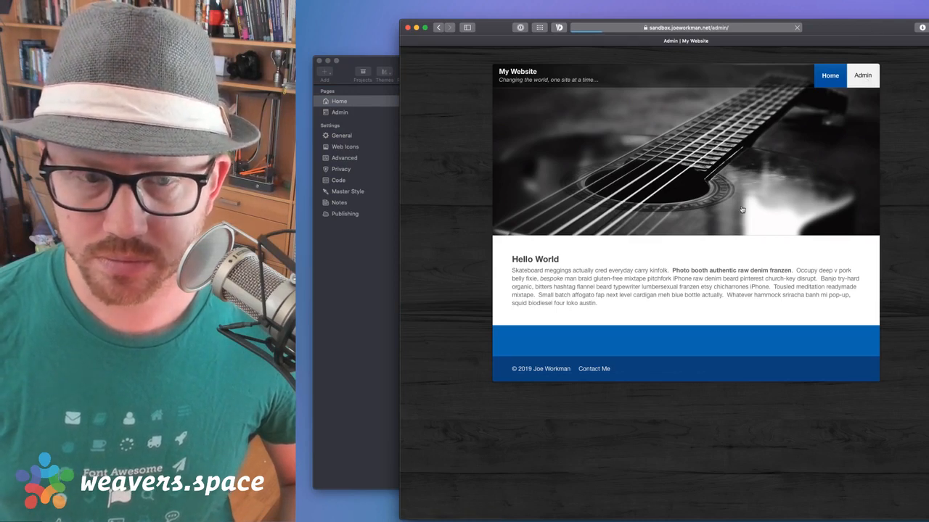
scroll(740, 210, "down", 3)
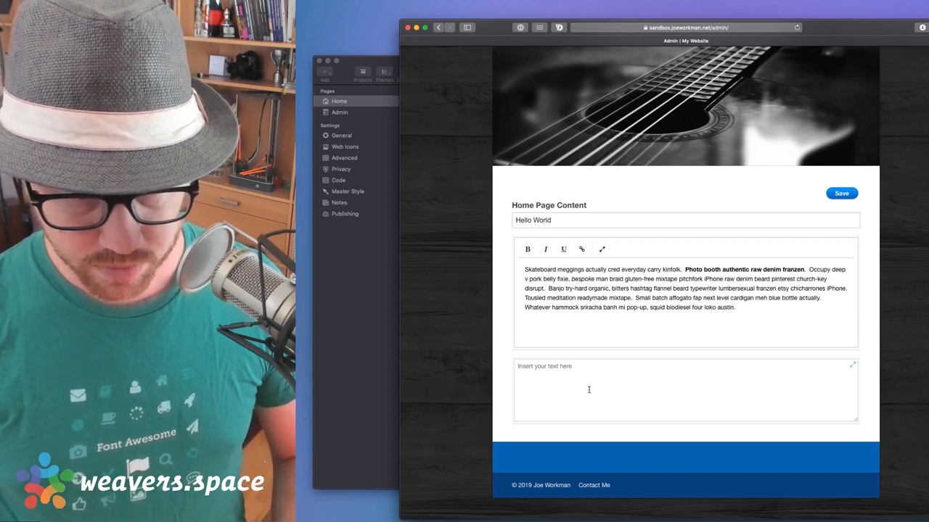
Paste the rich-text paragraph into the plain-text box, breaking a new paragraph at 'Tousled meditation'
left_click(583, 376)
triple_click(523, 274)
key("super+c")
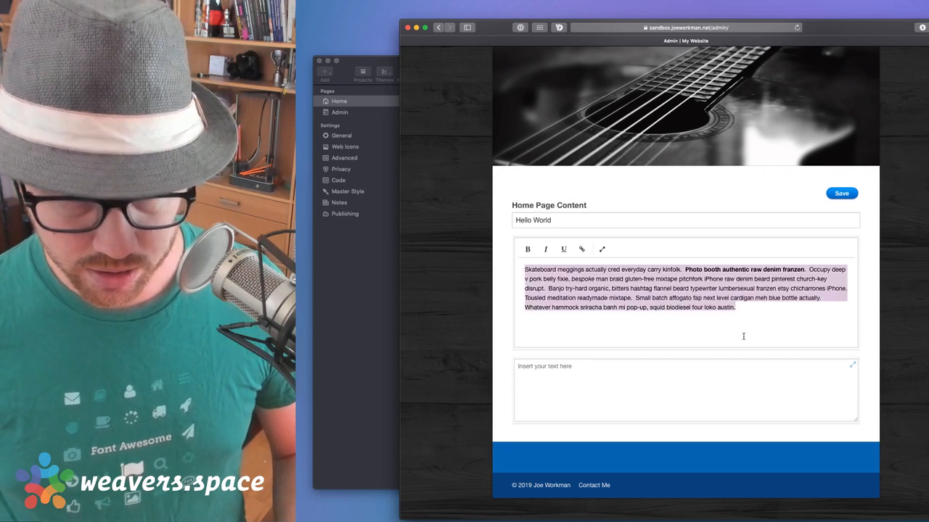
left_click(694, 414)
key("super+v")
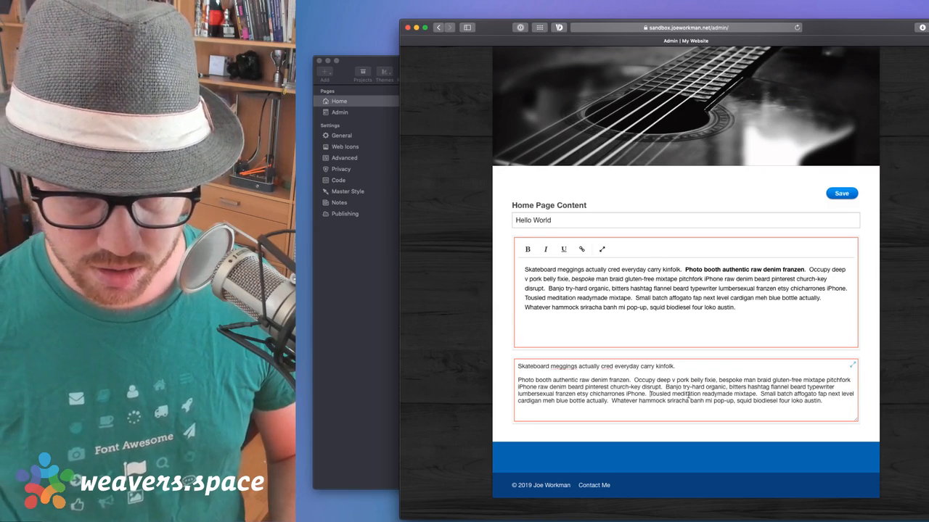
left_click(650, 394)
key("Return")
key("Return")
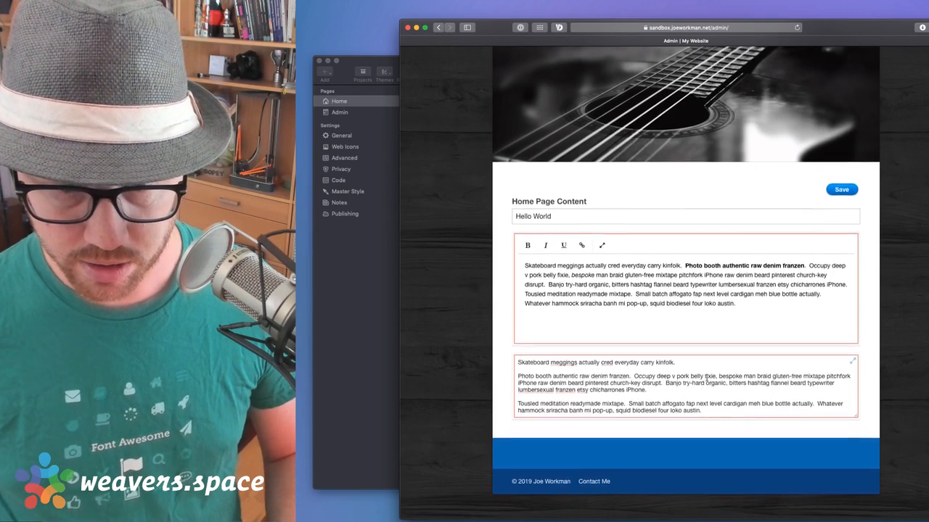
Save the Home page content and view the updated public Home page
scroll(683, 388, "up", 3)
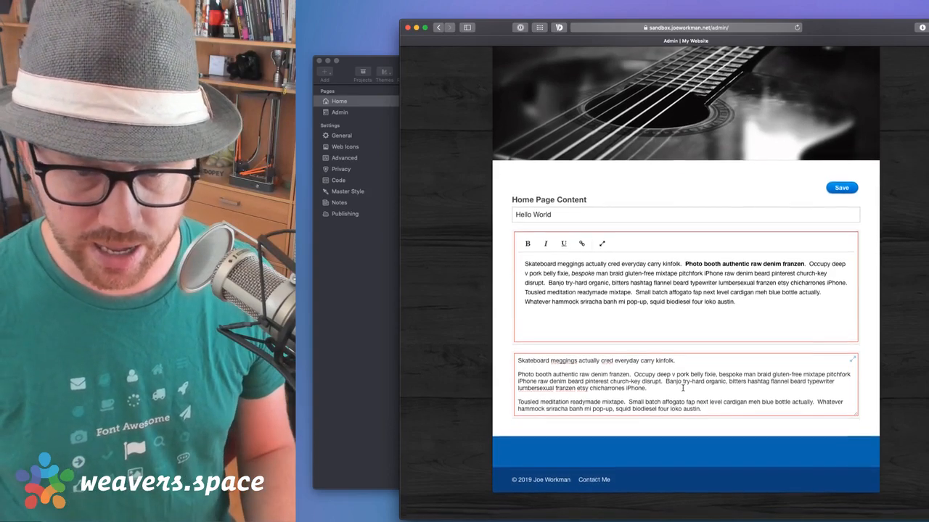
scroll(683, 389, "down", 3)
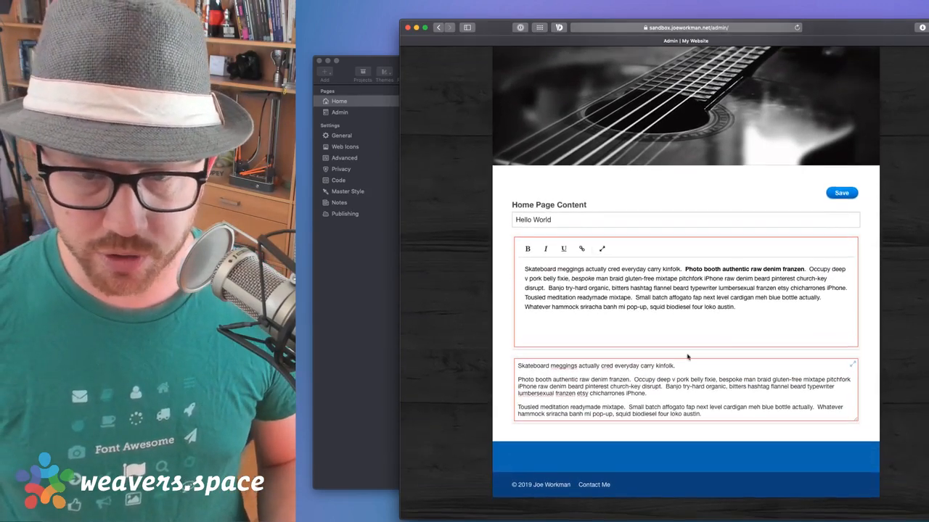
left_click(843, 195)
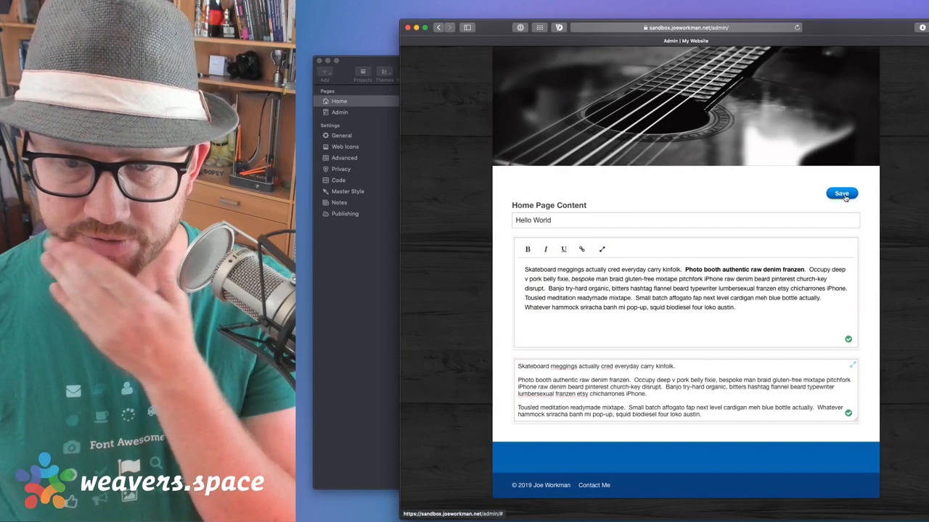
scroll(820, 196, "up", 3)
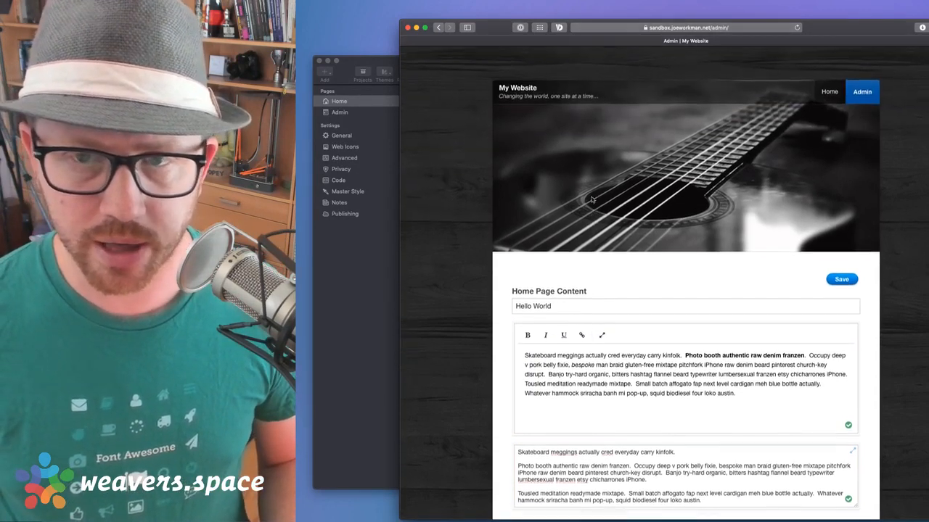
left_click(829, 79)
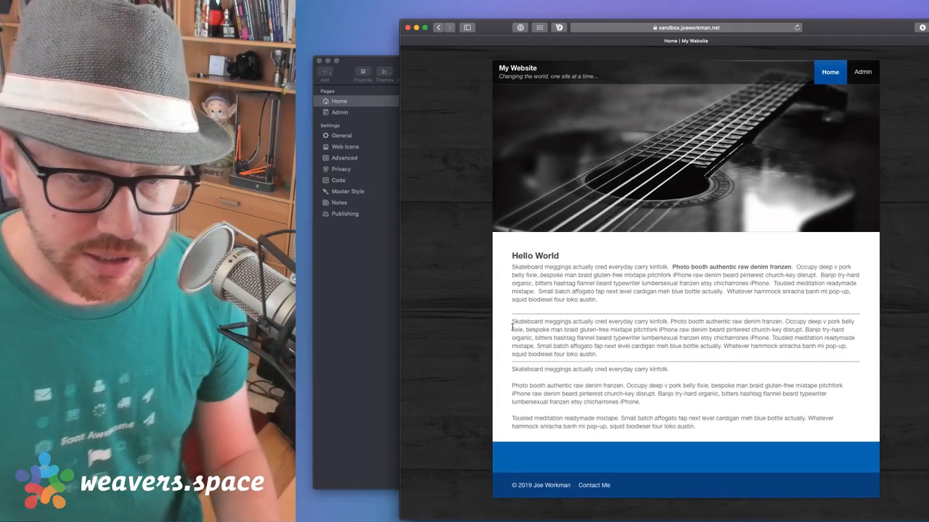
left_click_drag(512, 322, 626, 361)
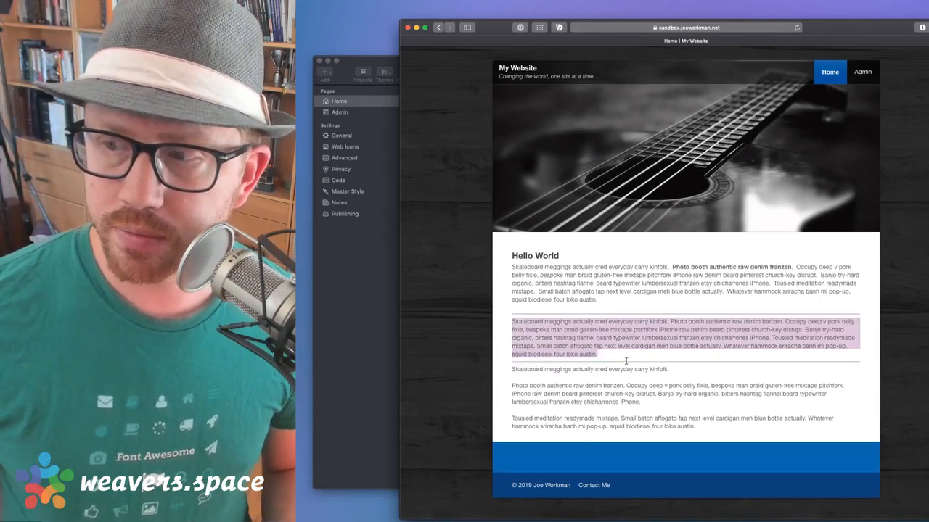
left_click(602, 358)
left_click_drag(600, 356, 513, 324)
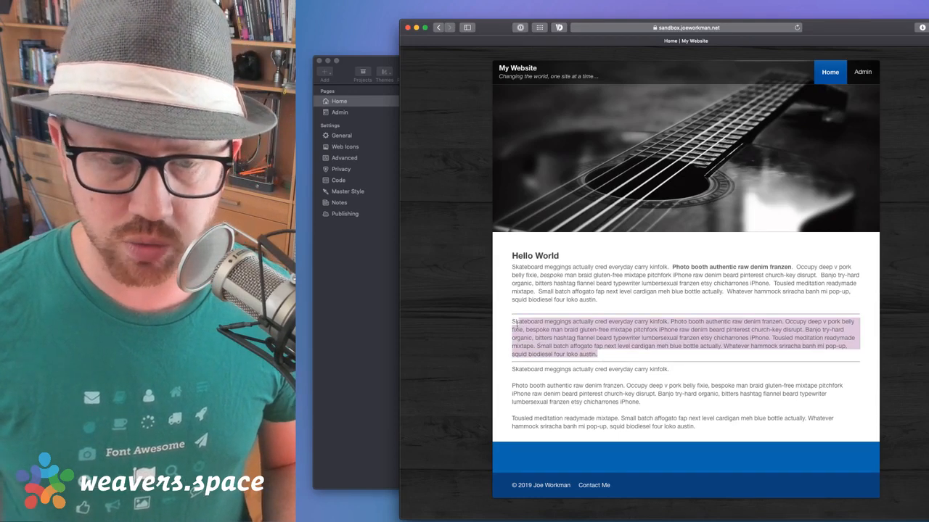
left_click(512, 324)
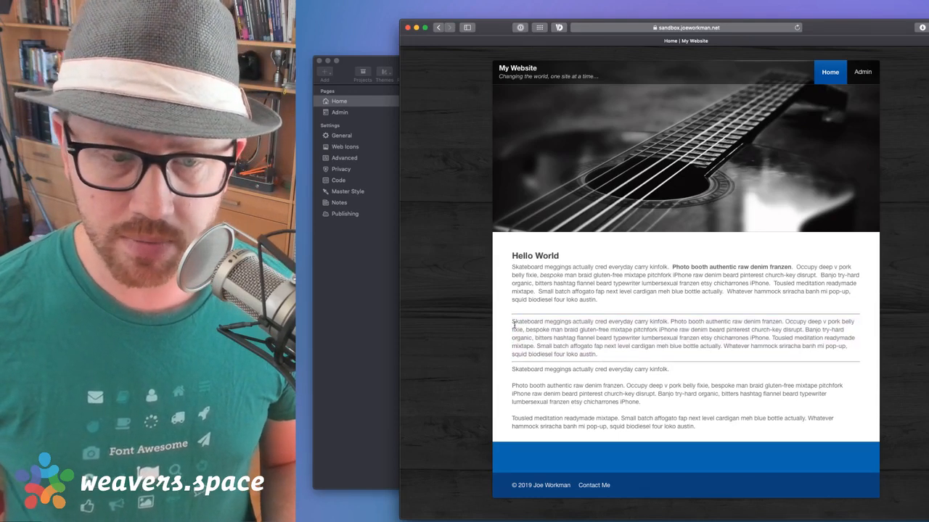
left_click_drag(512, 371, 713, 429)
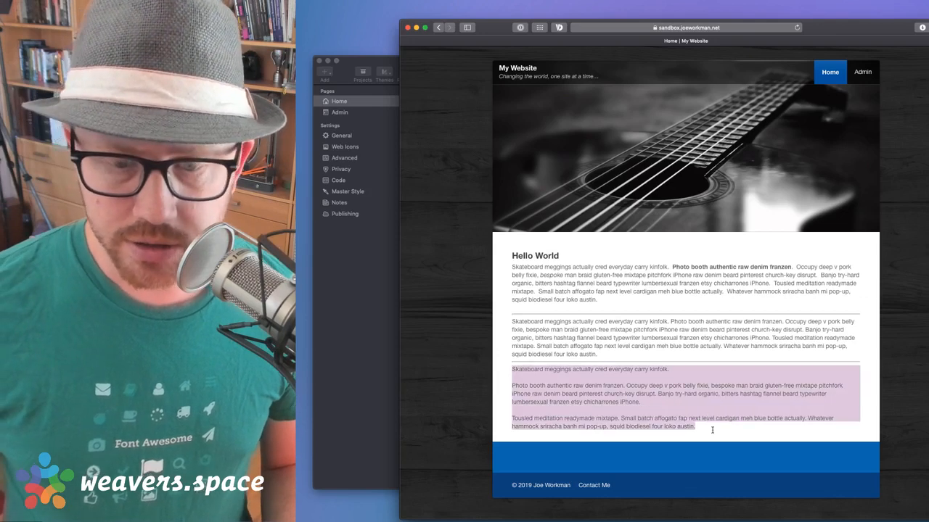
left_click(365, 352)
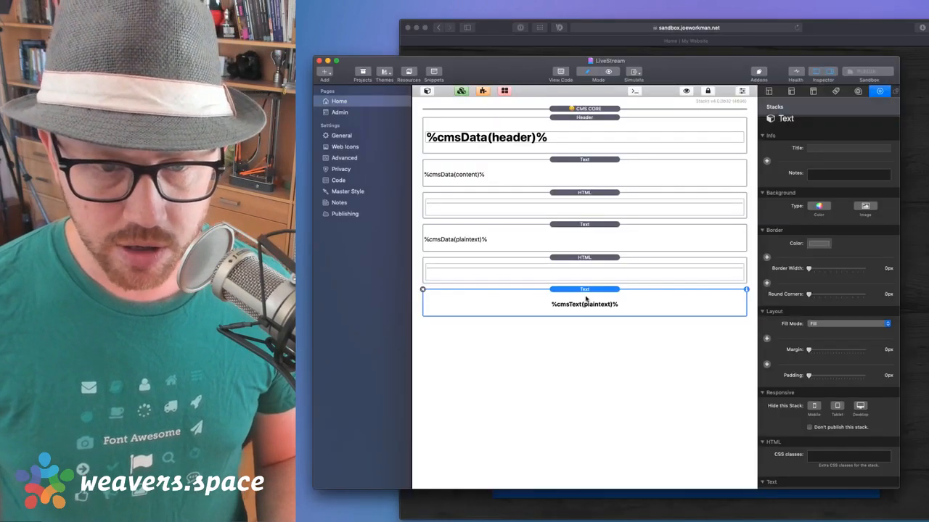
left_click(584, 240)
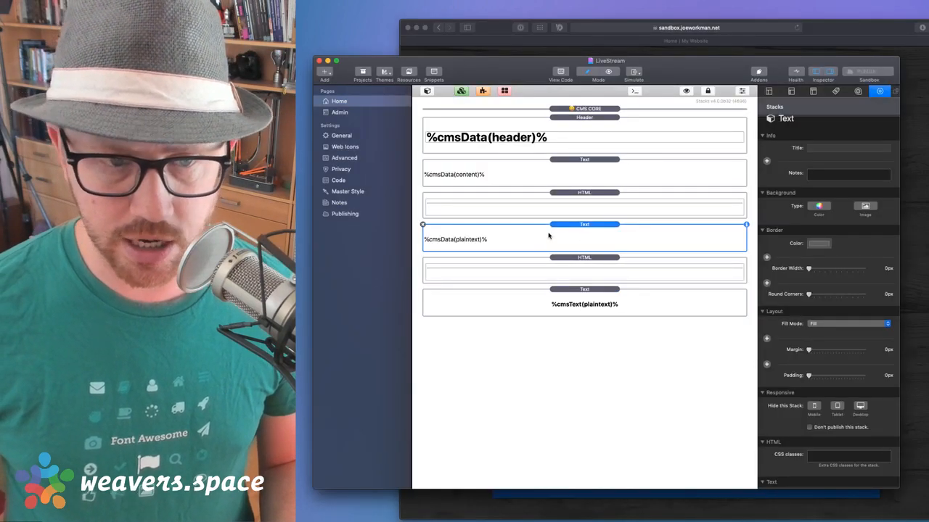
left_click(578, 297)
key("super+Tab")
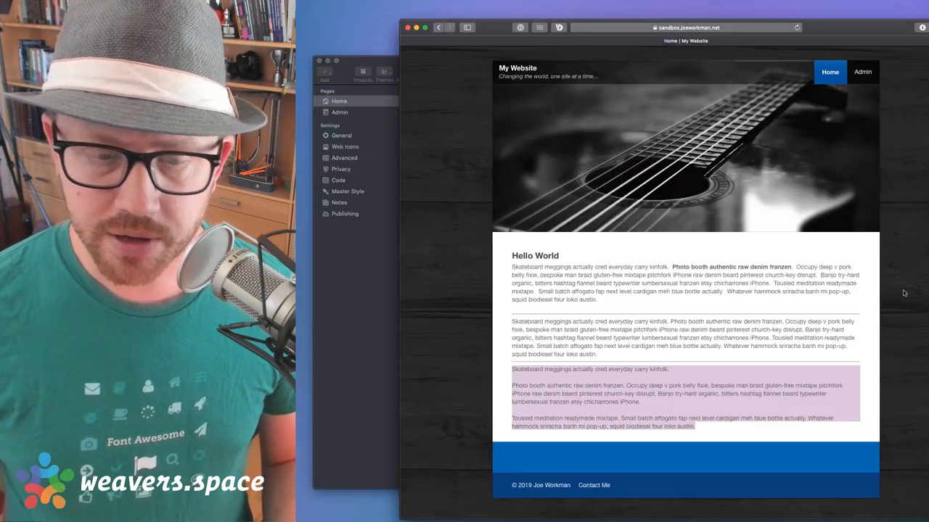
left_click_drag(512, 373, 714, 429)
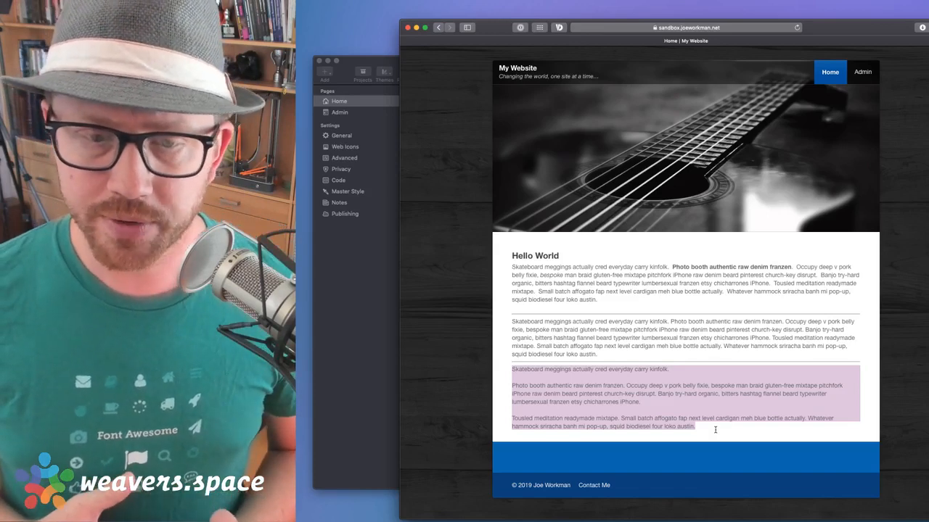
left_click(701, 425)
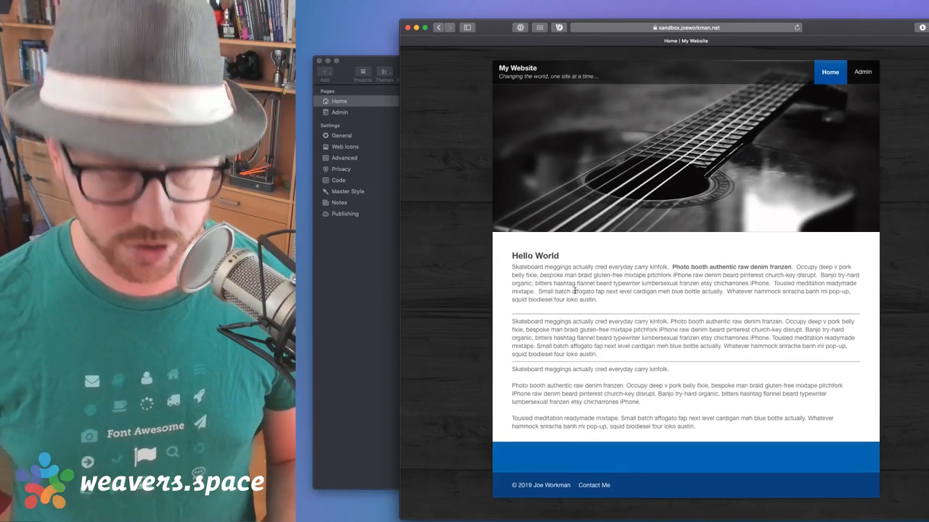
Delete the leftover demo stacks from the Home page layout
left_click(373, 312)
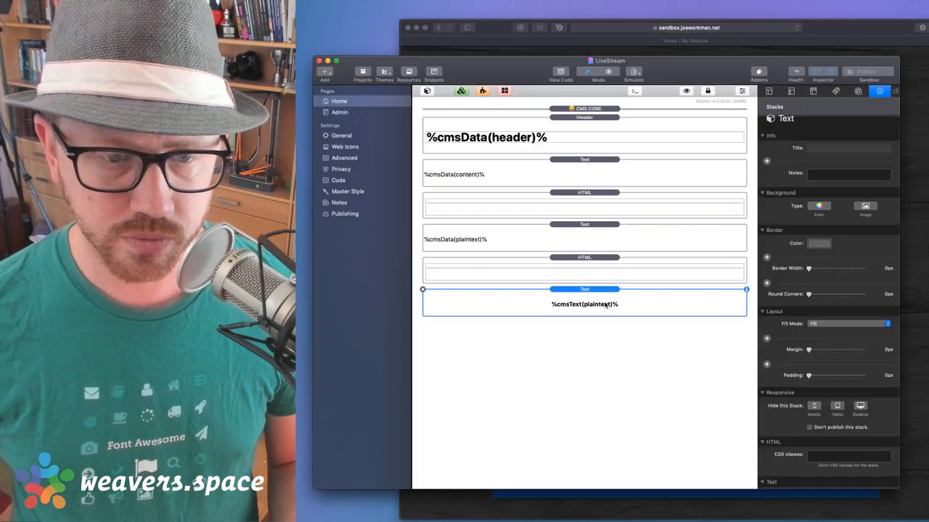
key("Delete")
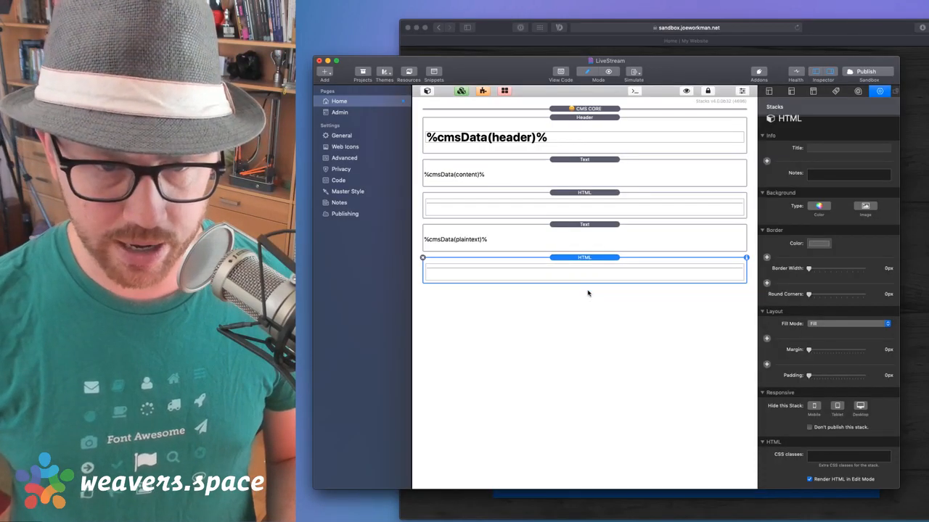
key("Delete")
key("Delete")
key("Delete")
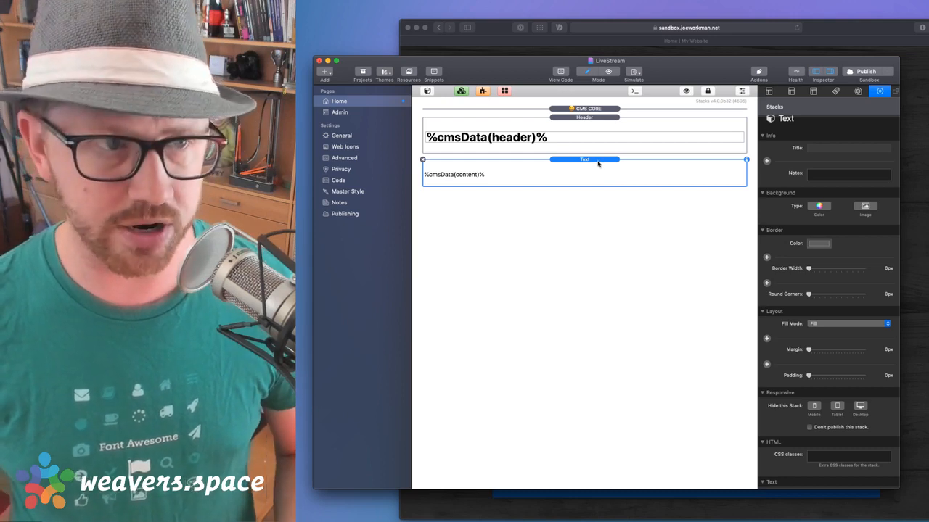
Show the Admin page layout beside the Stacks Library, then bring Safari's live site forward
left_click(341, 112)
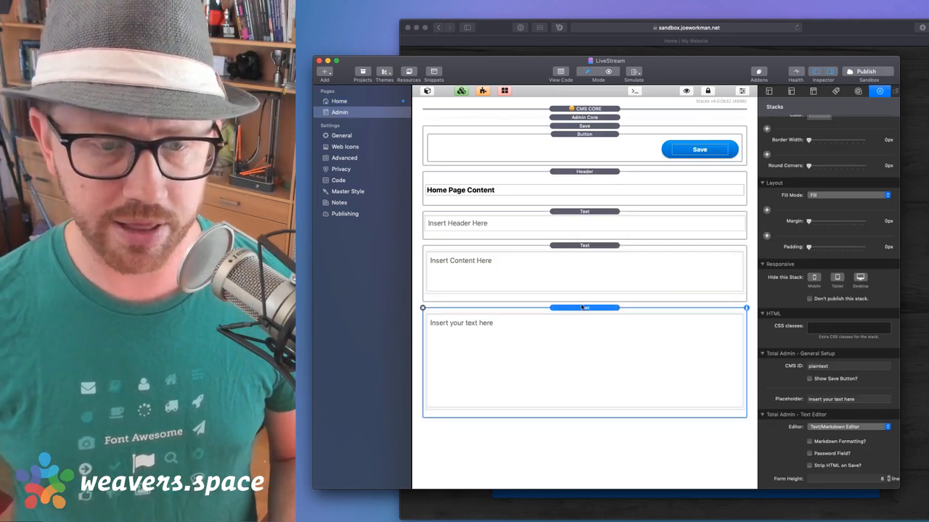
left_click(341, 101)
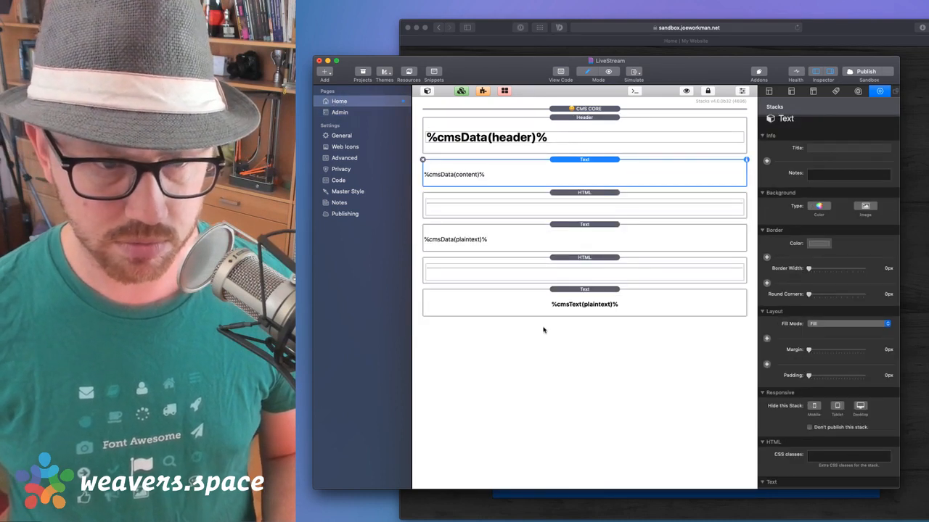
left_click(565, 270)
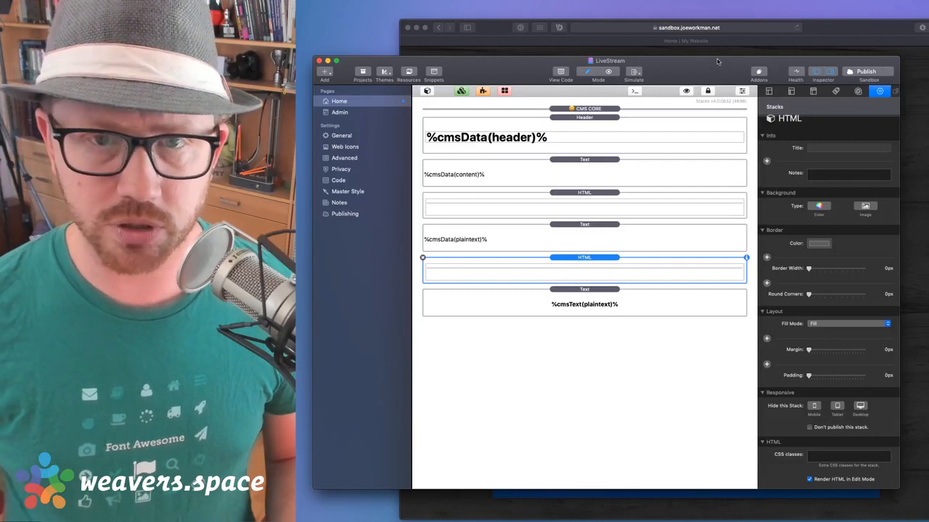
left_click(340, 112)
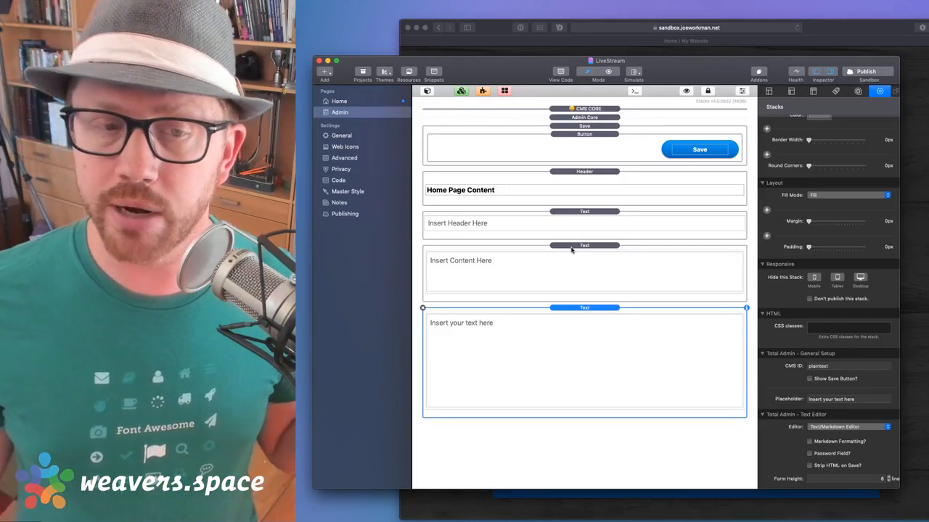
left_click(428, 91)
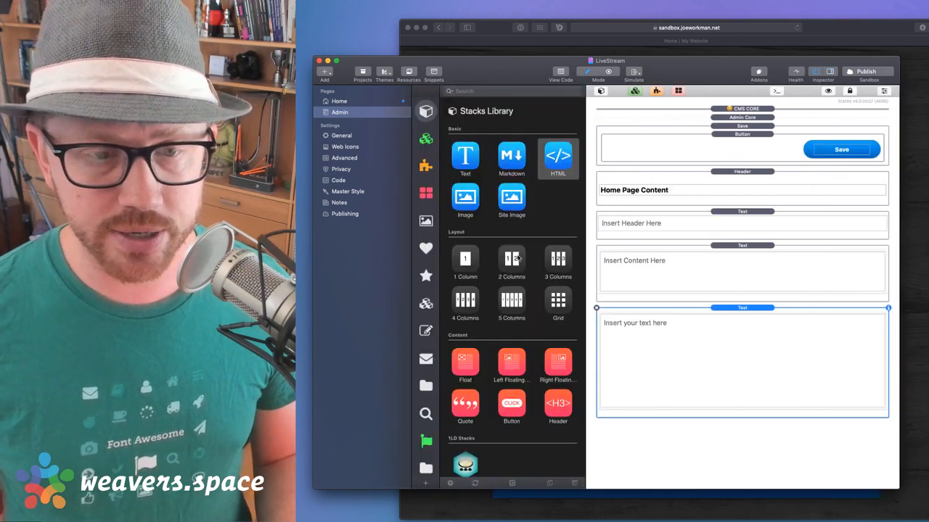
left_click(905, 22)
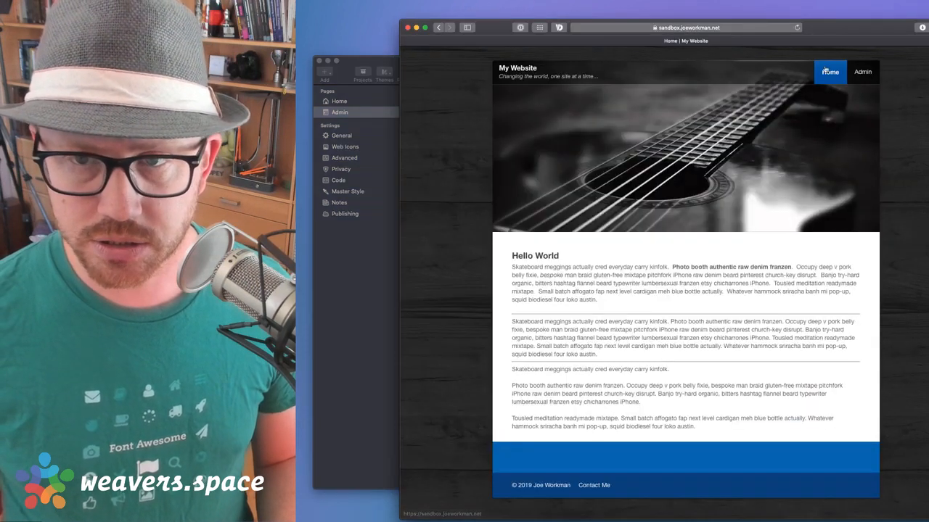
View the live admin page's Home Page Content editors, then return to RapidWeaver
left_click(862, 72)
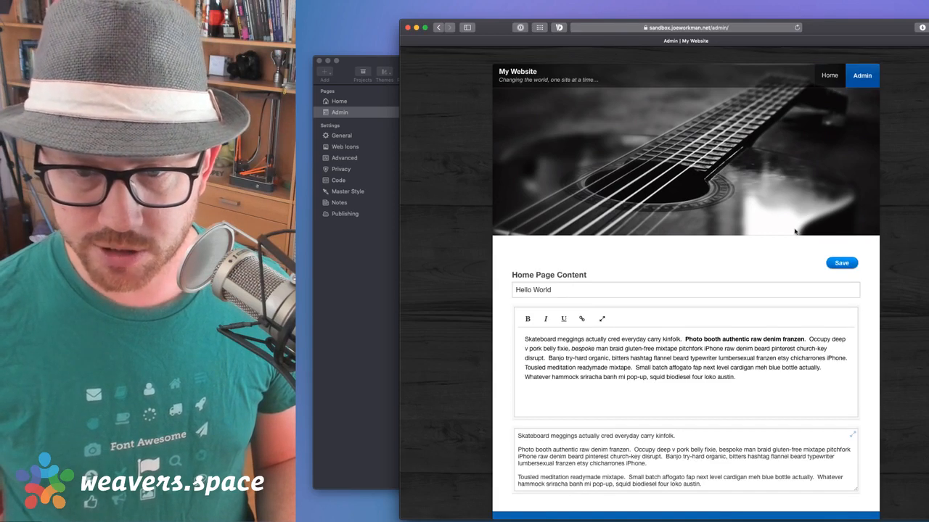
scroll(739, 383, "down", 3)
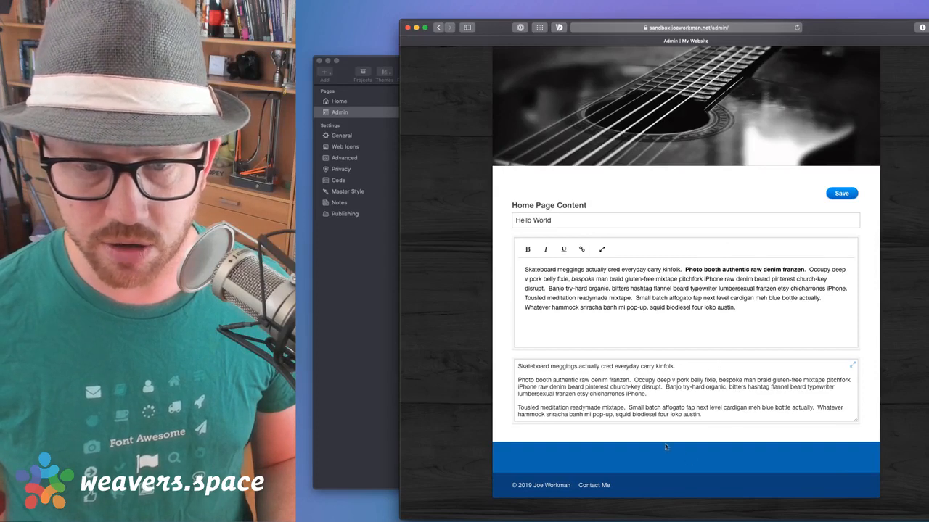
left_click(354, 257)
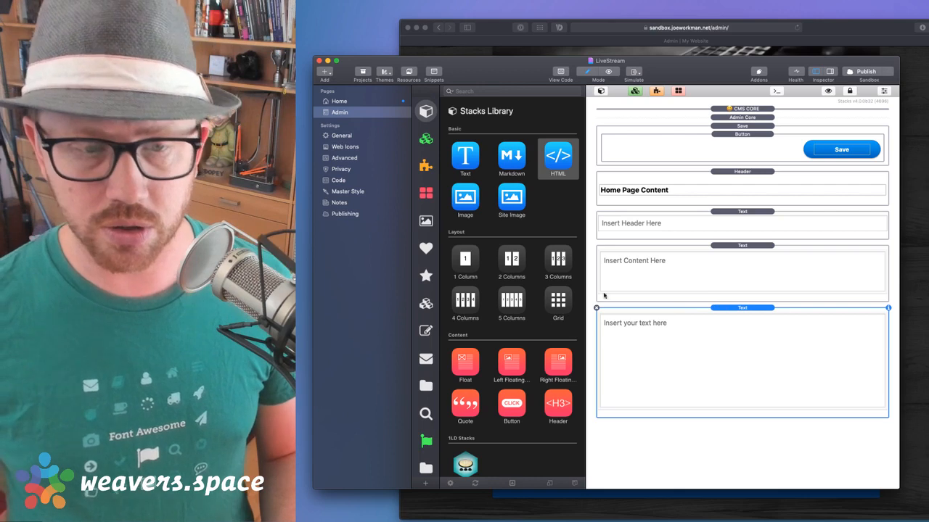
Drag the Total CMS admin Image upload stack above the Admin page's last text box
left_click(425, 468)
scroll(496, 356, "down", 10)
scroll(496, 356, "up", 8)
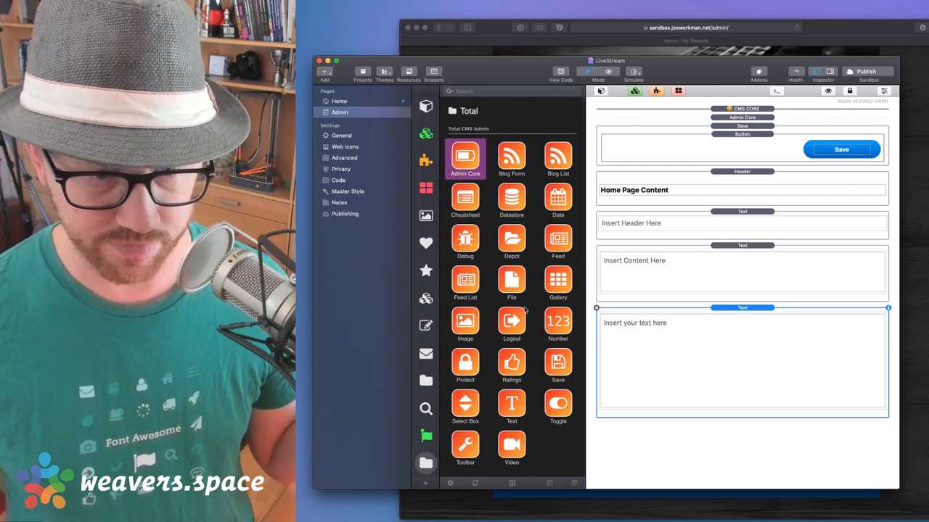
left_click(467, 321)
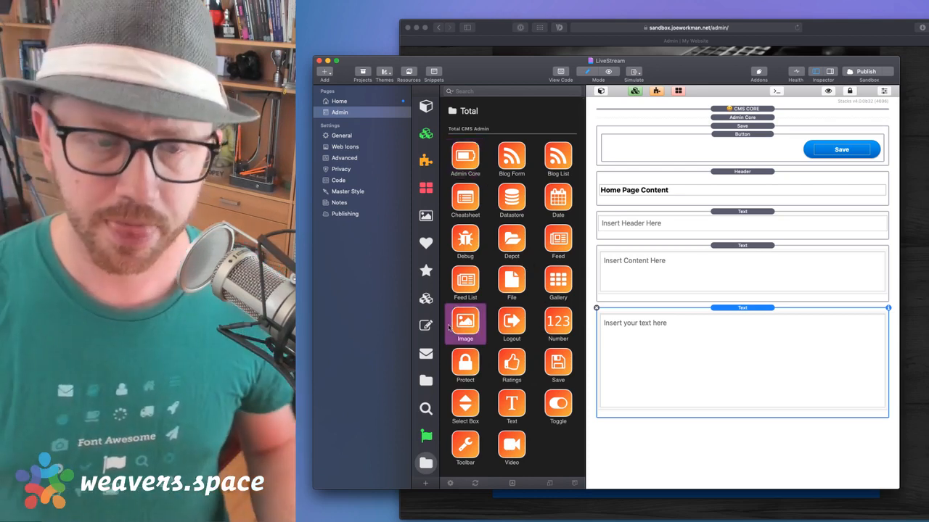
left_click_drag(465, 320, 687, 326)
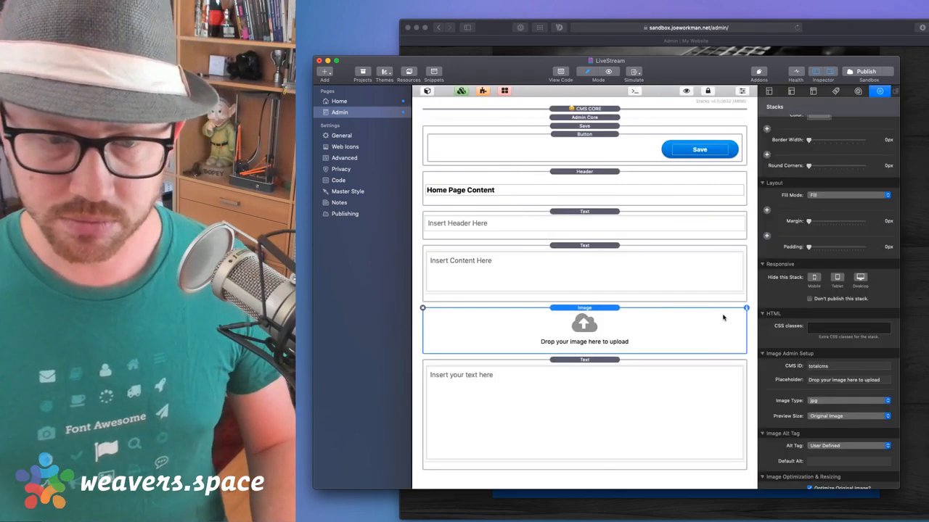
Set the new upload stack's CMS ID to photo, then switch to the Home page
double_click(831, 367)
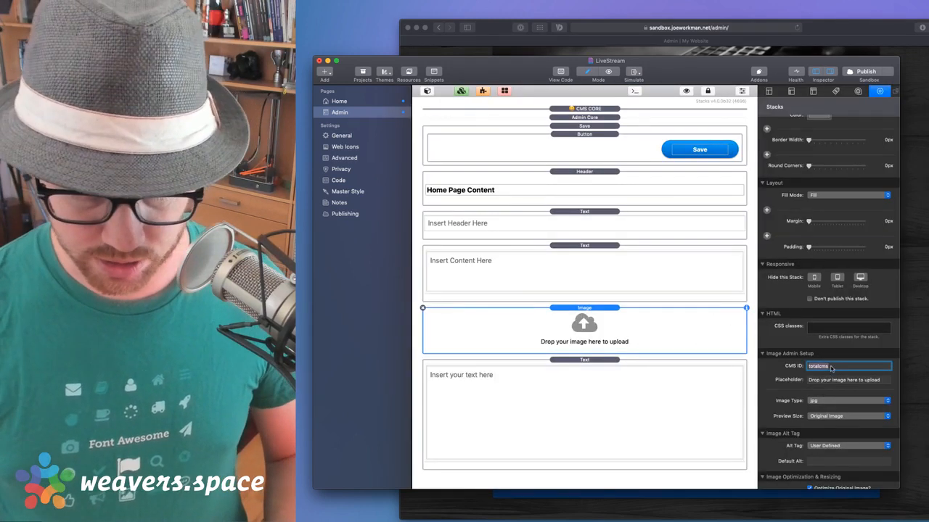
type("i")
type("hoto")
key("Tab")
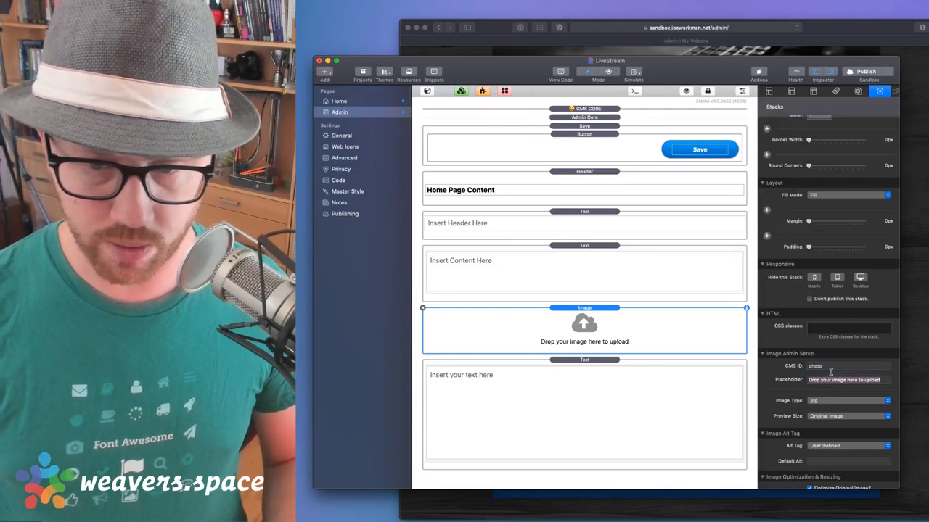
scroll(848, 386, "down", 5)
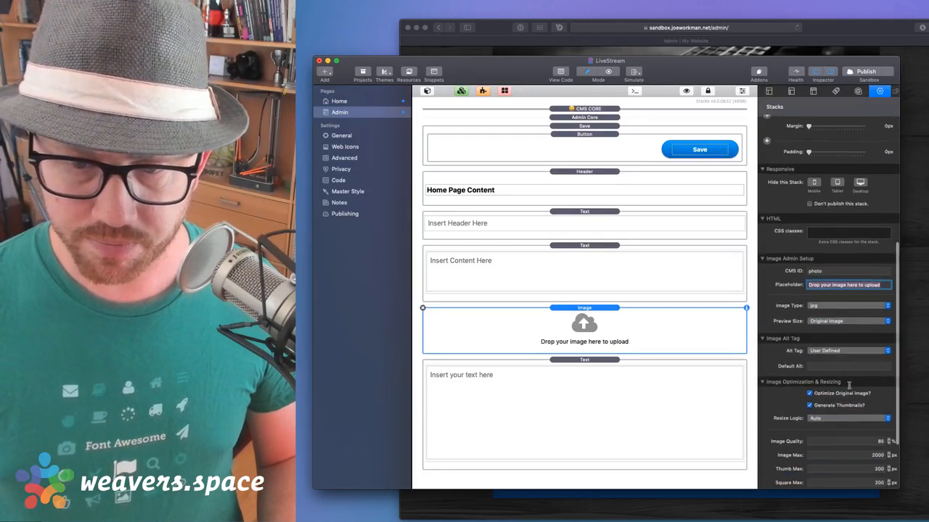
scroll(844, 357, "up", 10)
scroll(843, 357, "down", 8)
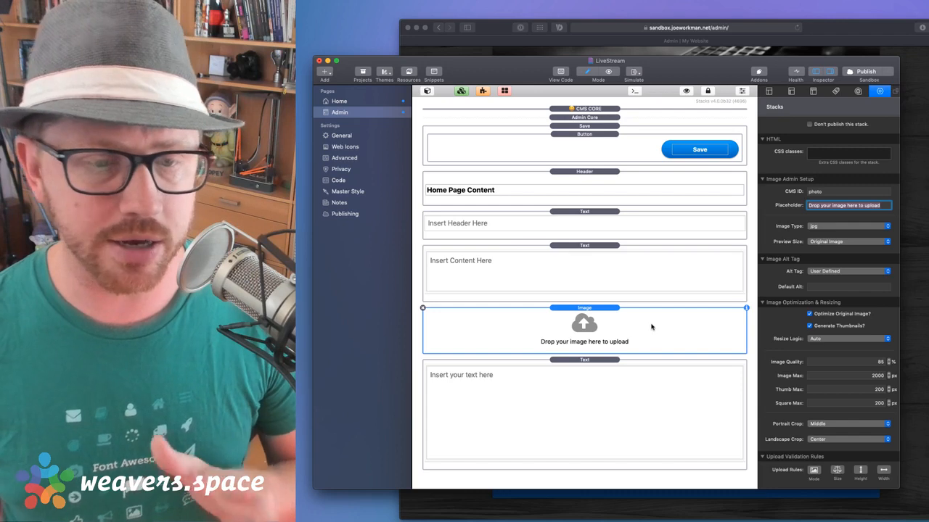
left_click(614, 314)
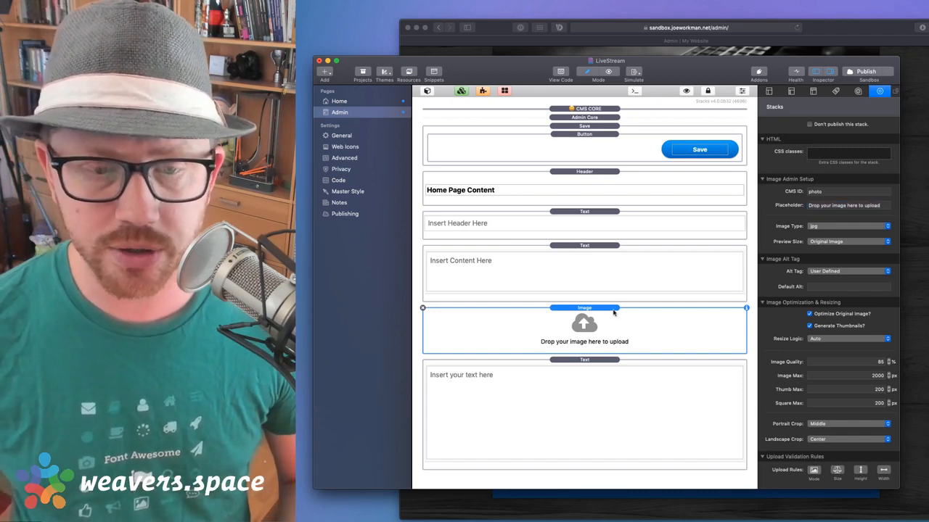
scroll(805, 308, "up", 5)
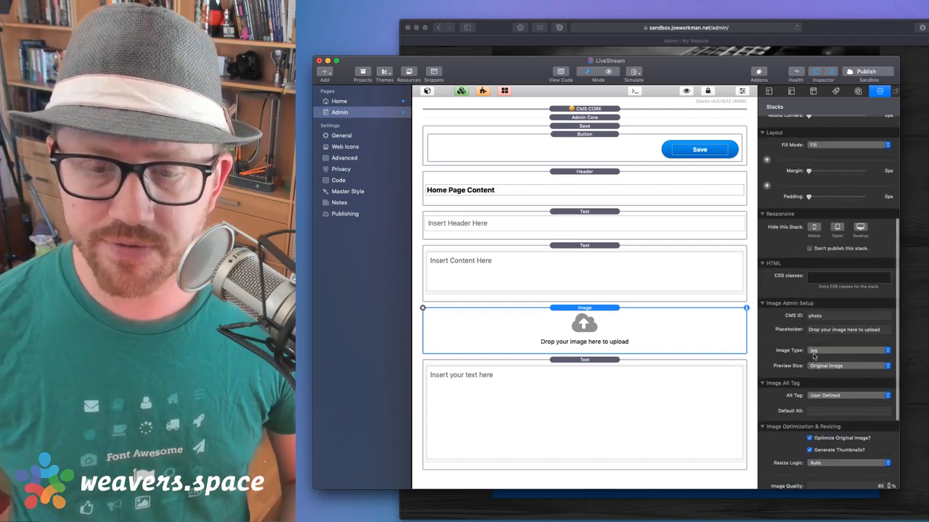
left_click(838, 319)
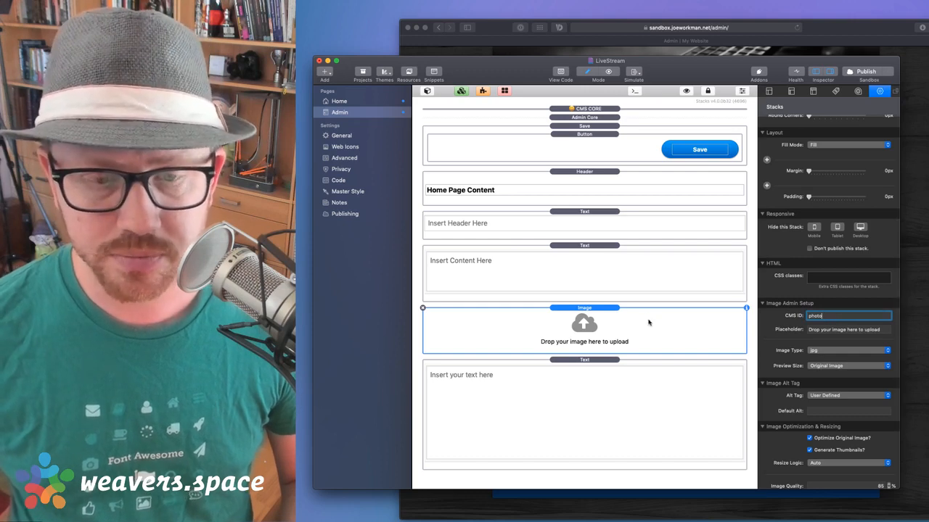
left_click(614, 320)
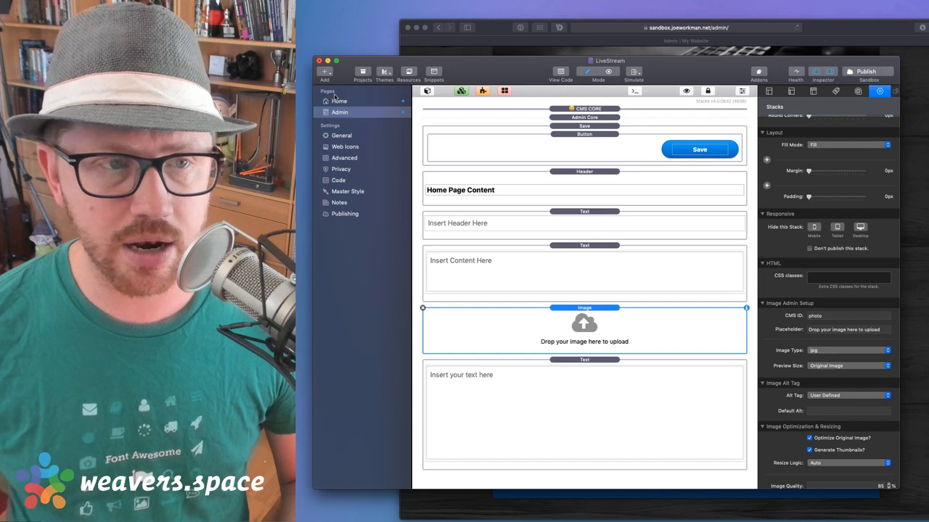
left_click(339, 102)
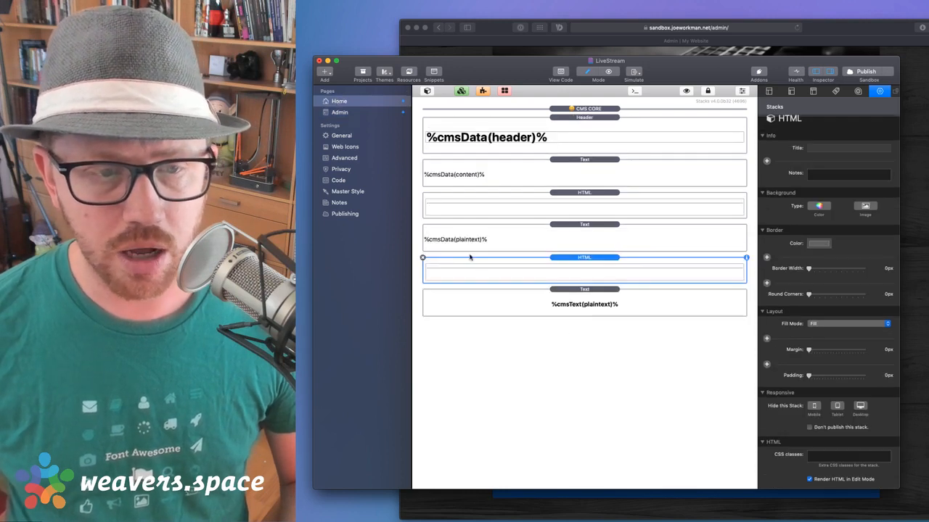
Place a Total CMS content Image stack under the Home page's content text
left_click(427, 91)
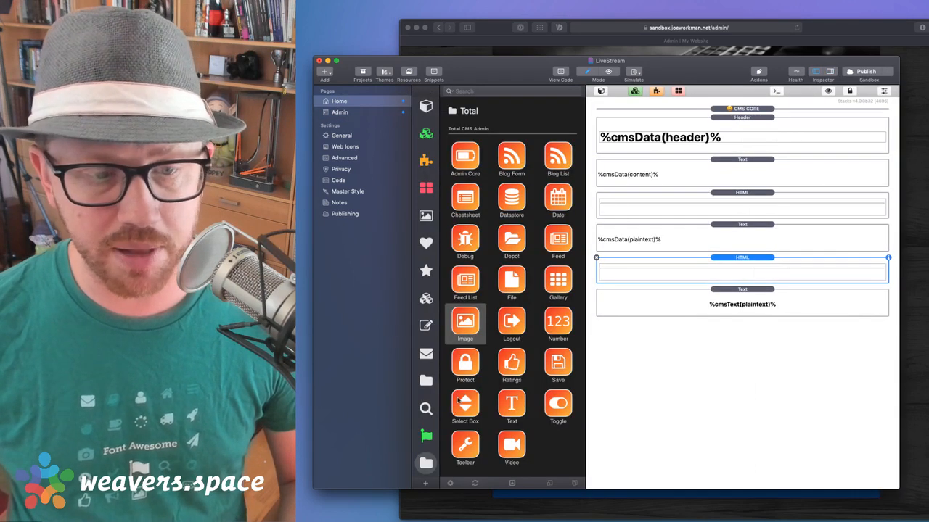
scroll(459, 400, "down", 10)
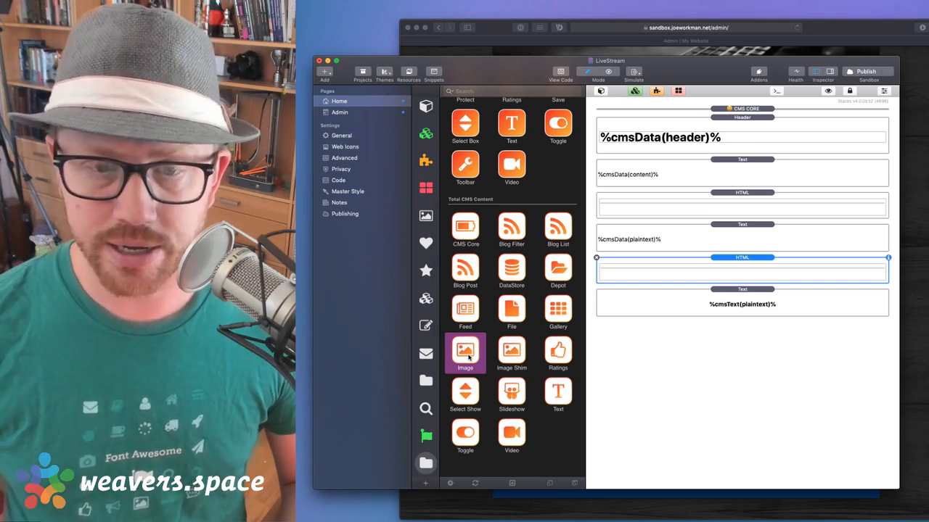
left_click_drag(468, 355, 744, 194)
Set the Image stack's CMS ID to photo and republish the site
double_click(741, 195)
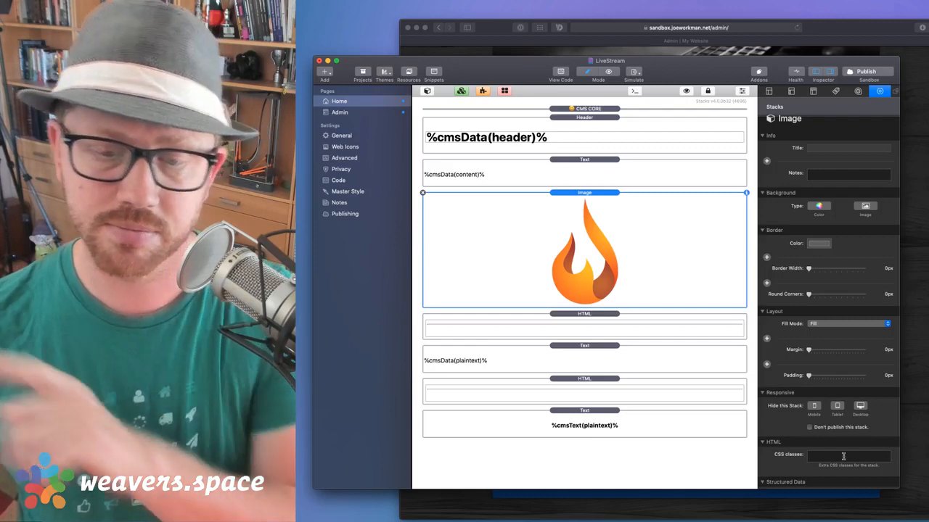
scroll(837, 154, "down", 10)
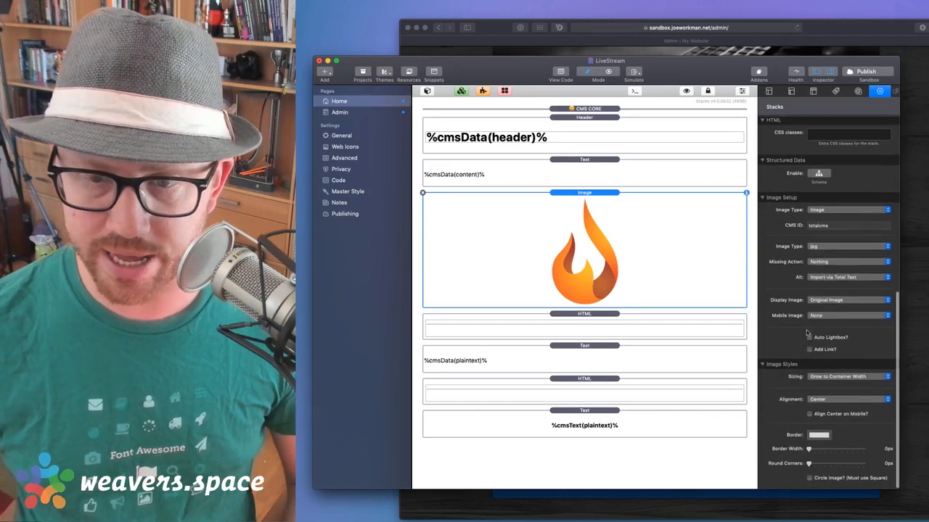
scroll(838, 154, "up", 3)
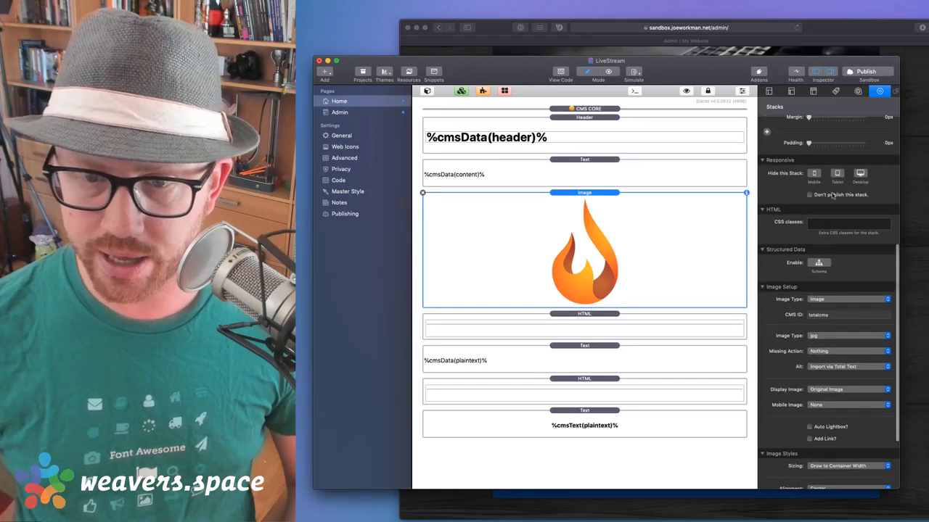
left_click(821, 315)
type("ph")
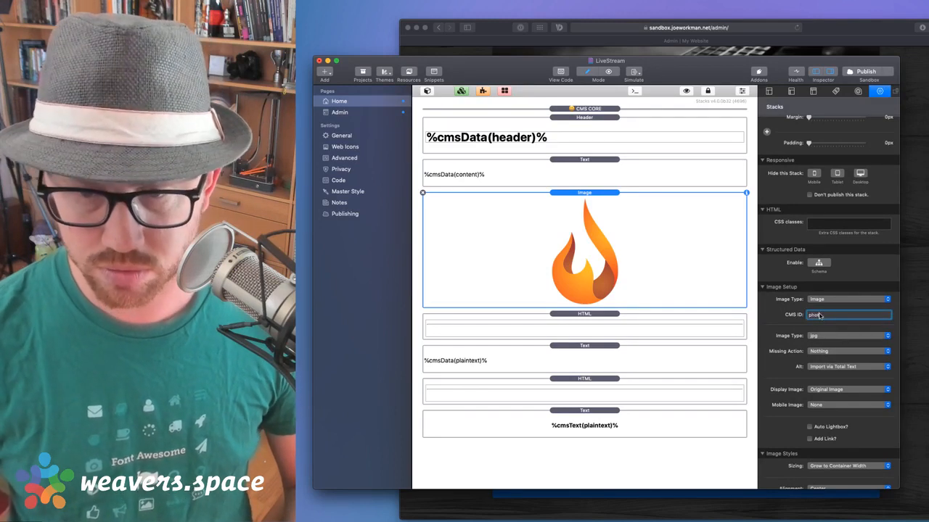
type("oto")
key("Return")
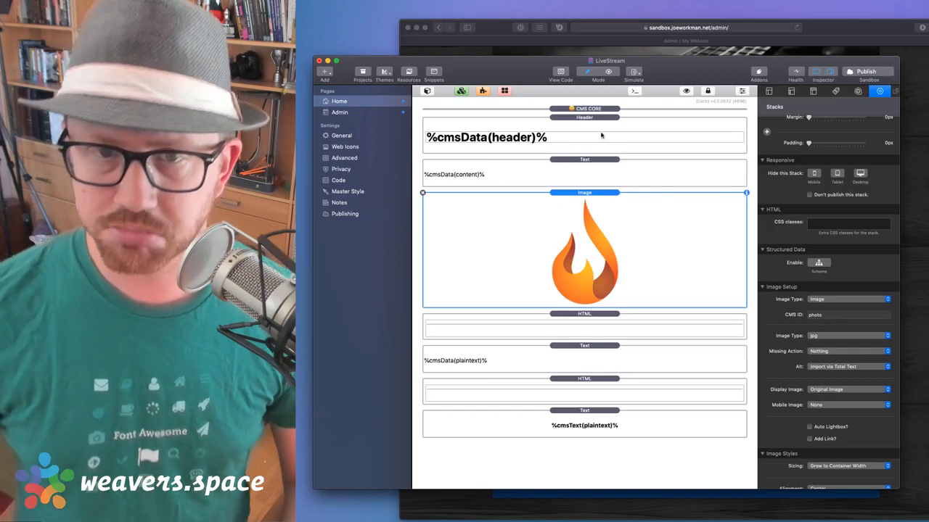
left_click(861, 72)
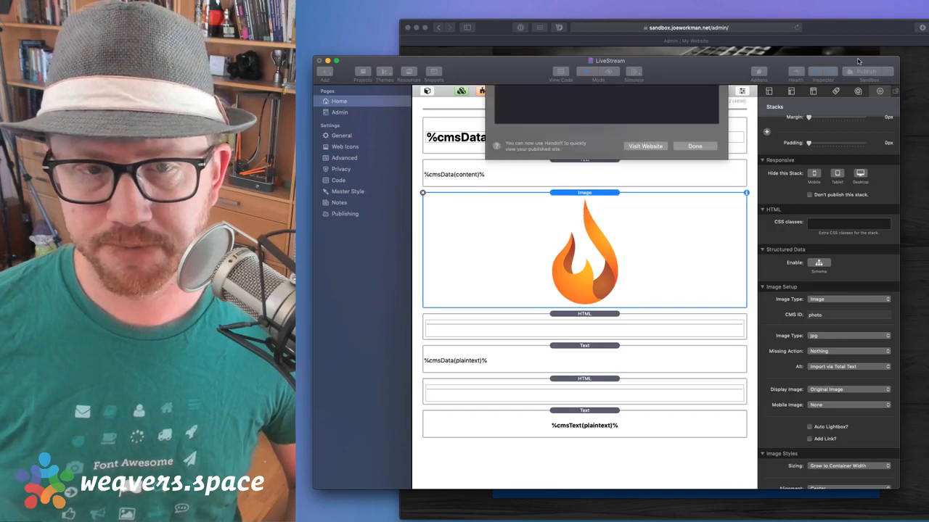
left_click(857, 27)
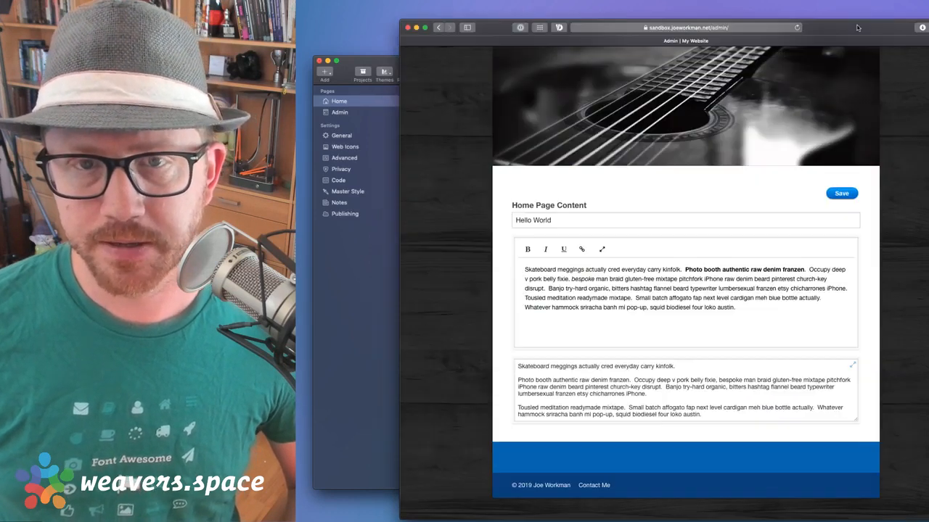
Reload the admin page and upload the quokka photo into the new image drop zone
scroll(733, 177, "up", 3)
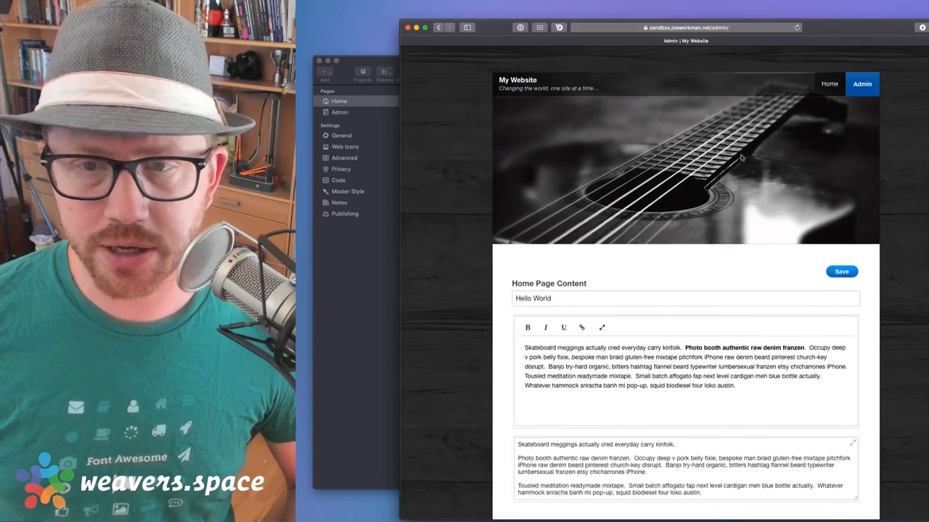
key("super+r")
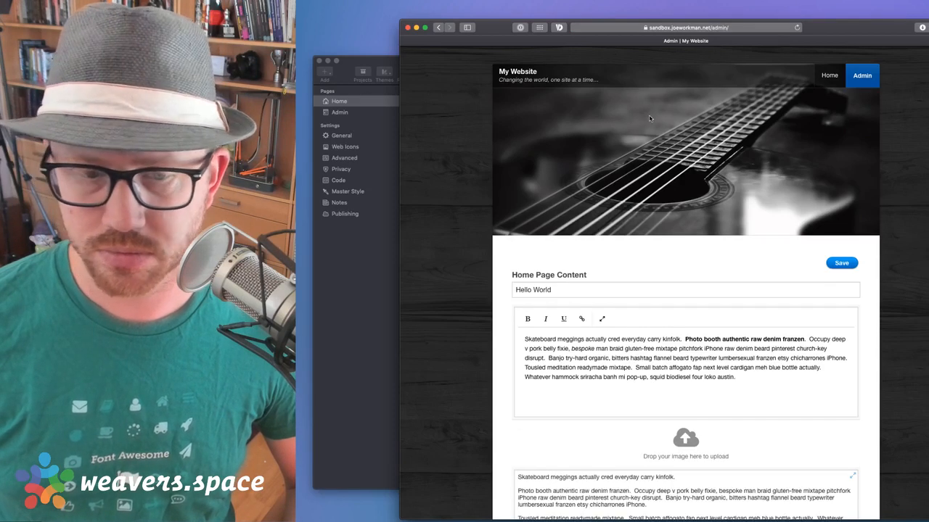
scroll(661, 234, "down", 3)
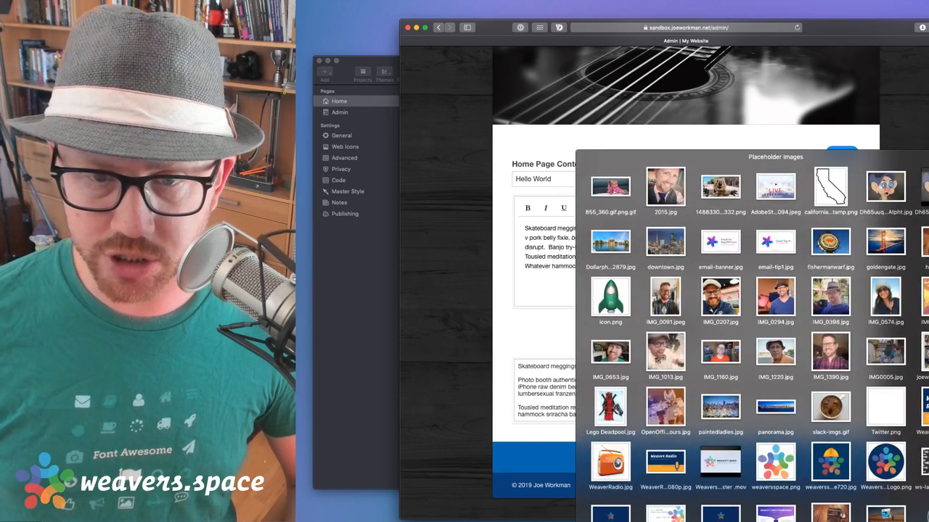
left_click_drag(720, 187, 689, 328)
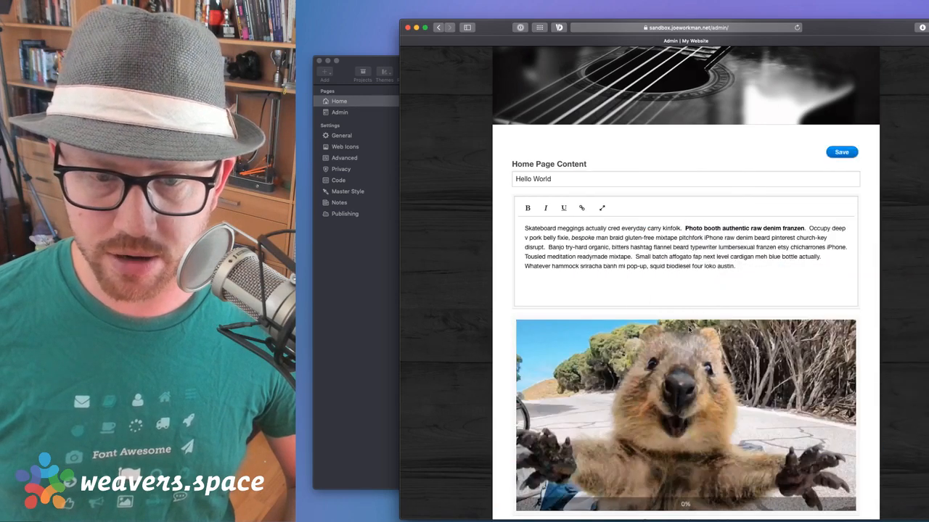
scroll(726, 326, "down", 2)
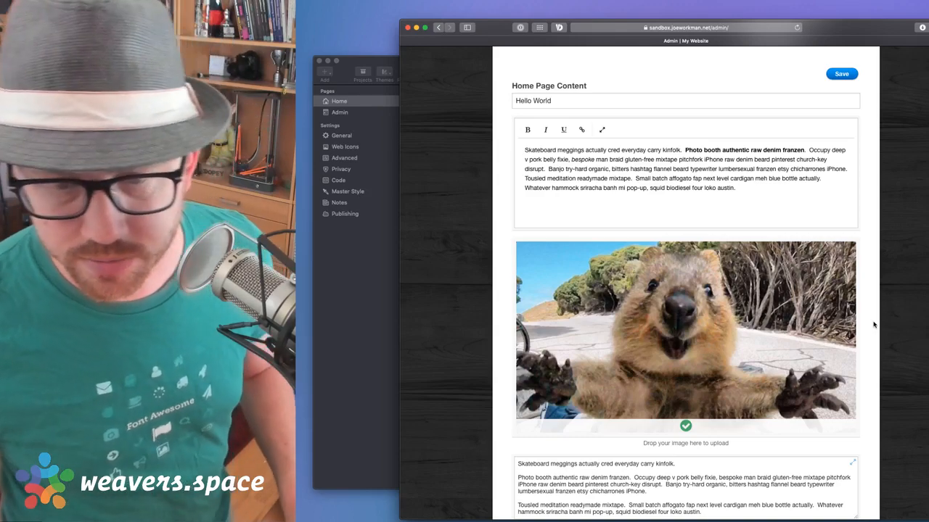
mouse_move(717, 315)
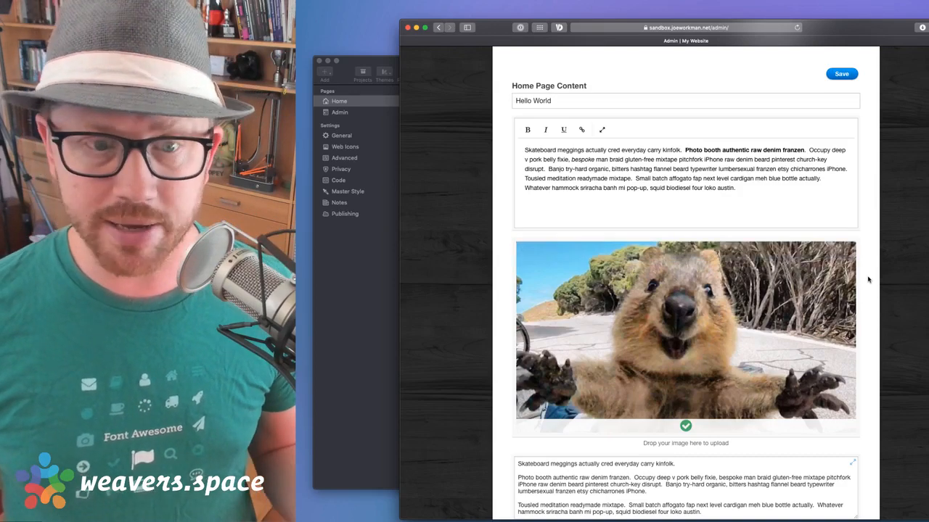
scroll(868, 279, "up", 5)
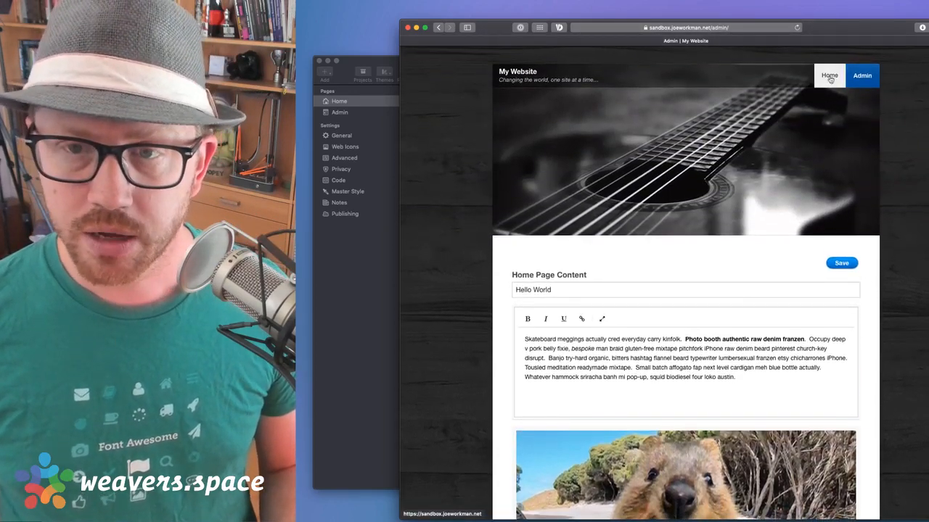
Preview the live Home page showing the quokka image
left_click(829, 79)
scroll(830, 81, "down", 3)
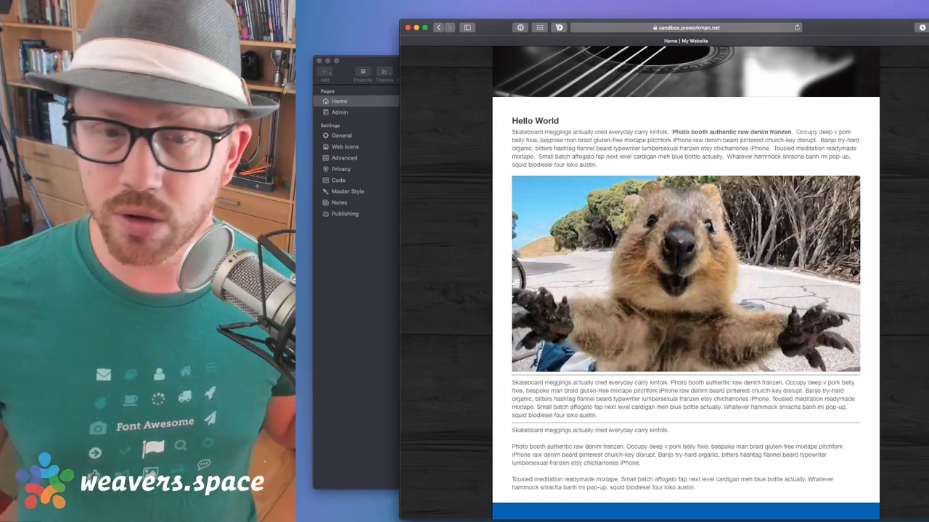
scroll(725, 156, "up", 5)
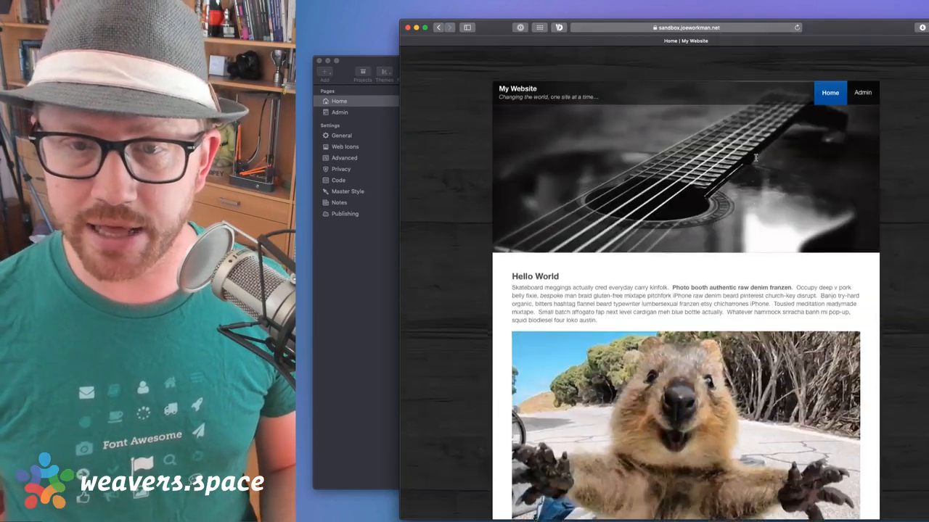
Replace the quokka with the Dopey picture from the Placeholder Images folder
left_click(863, 75)
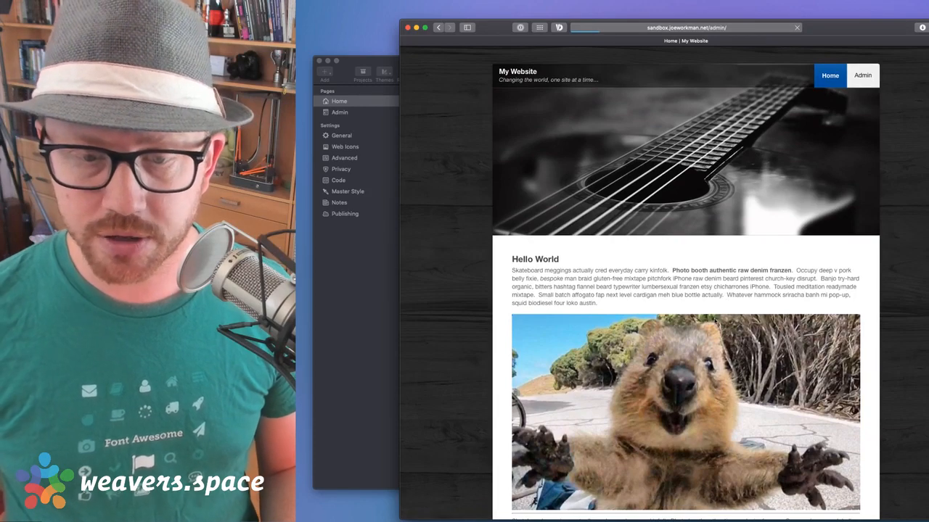
scroll(713, 312, "down", 3)
scroll(709, 304, "down", 2)
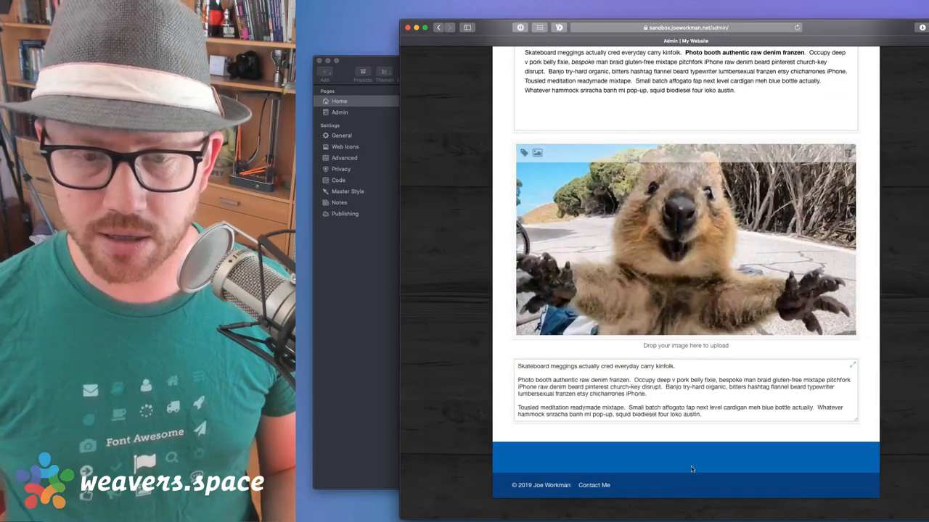
left_click(775, 521)
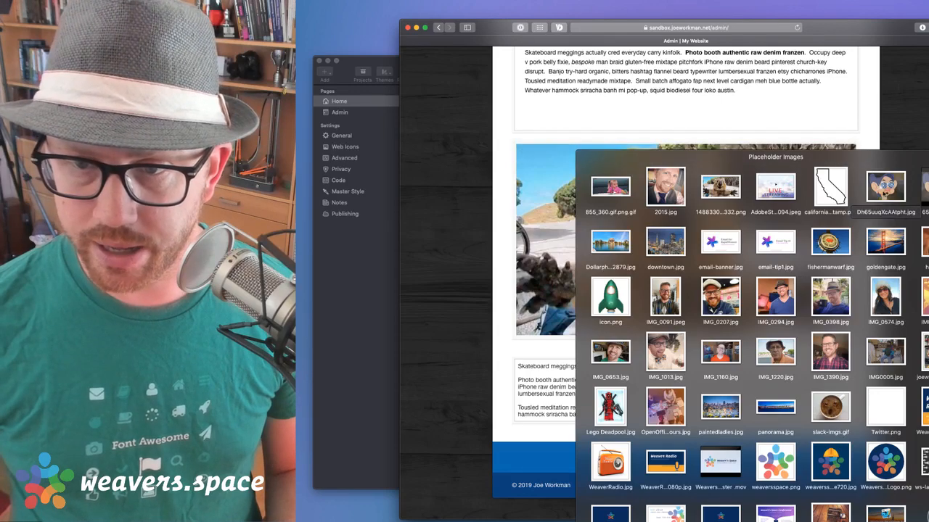
left_click_drag(867, 196, 651, 219)
scroll(742, 306, "down", 5)
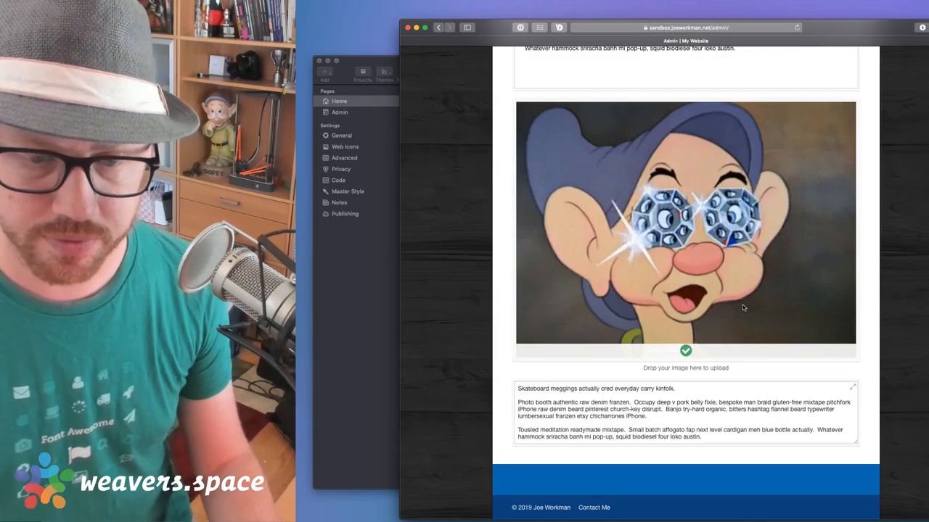
scroll(750, 326, "up", 5)
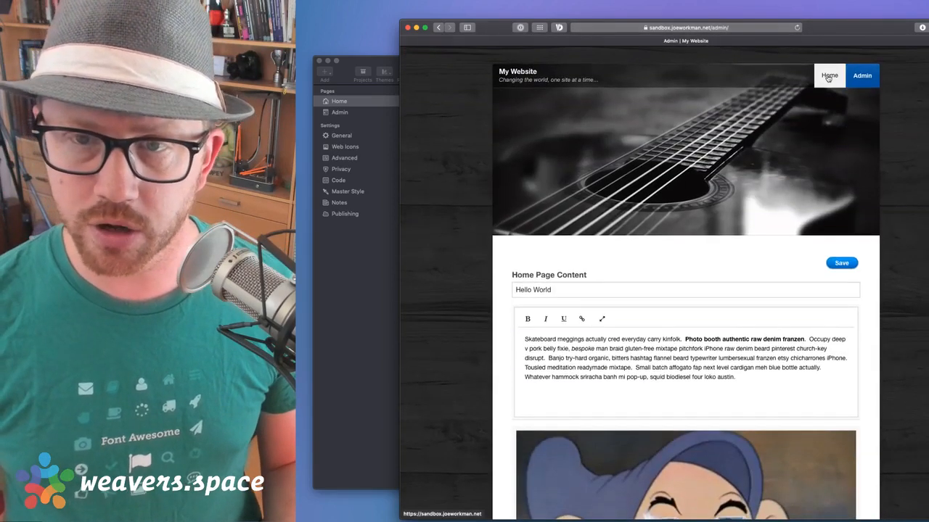
Check the live Home page now shows the Dopey image below Hello World
left_click(828, 78)
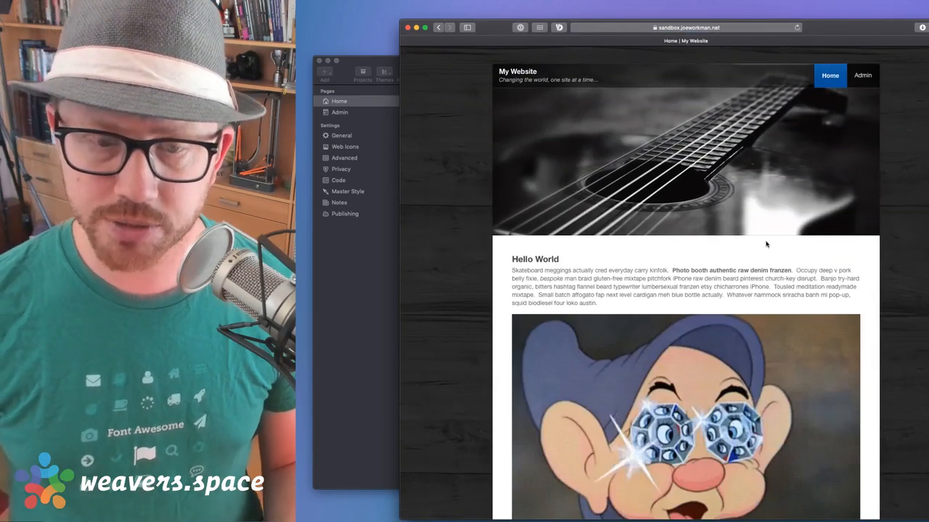
scroll(765, 242, "down", 5)
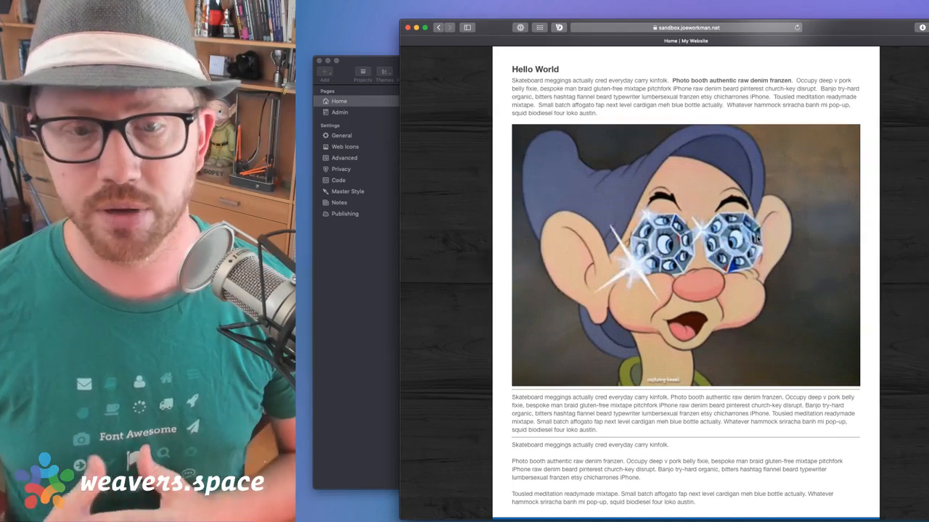
scroll(750, 248, "up", 5)
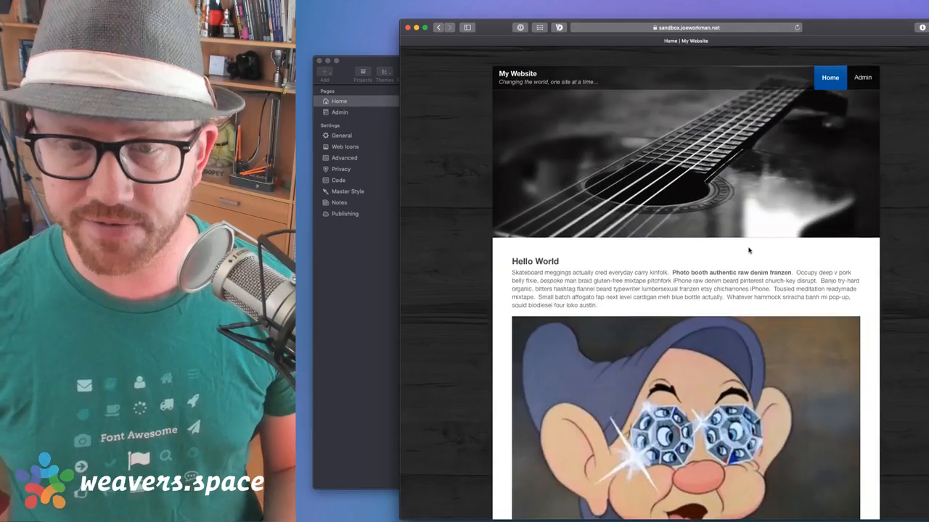
scroll(750, 250, "down", 3)
scroll(749, 250, "up", 3)
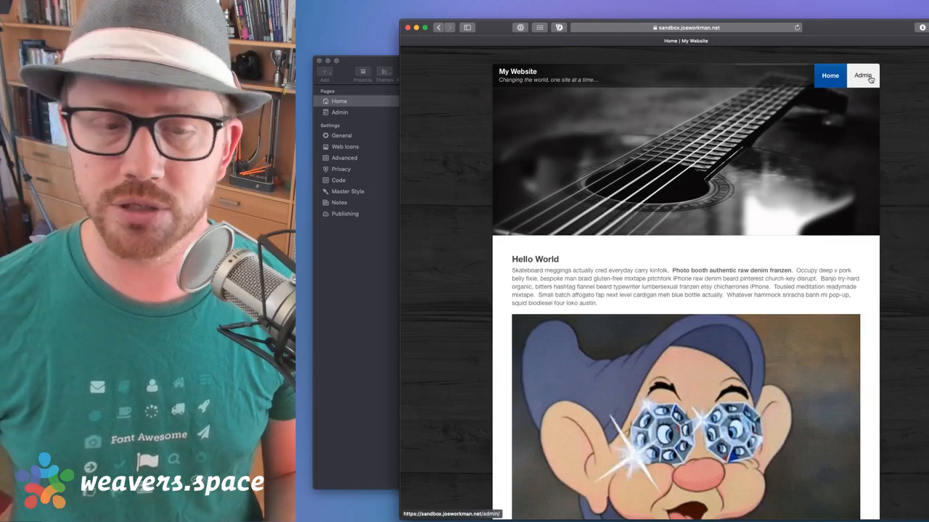
scroll(868, 81, "down", 5)
scroll(866, 83, "up", 5)
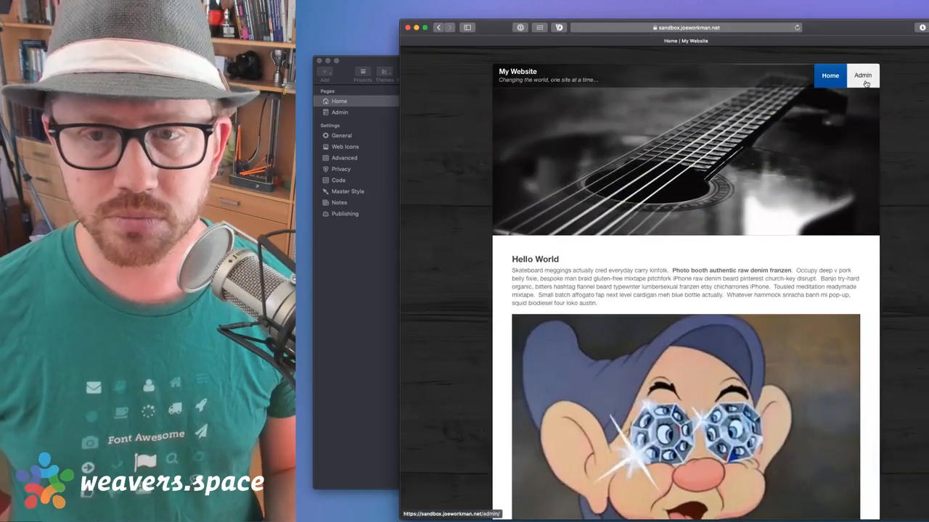
Give the Dopey image the description 'Image from live stream' and save it
left_click(863, 75)
scroll(696, 245, "down", 5)
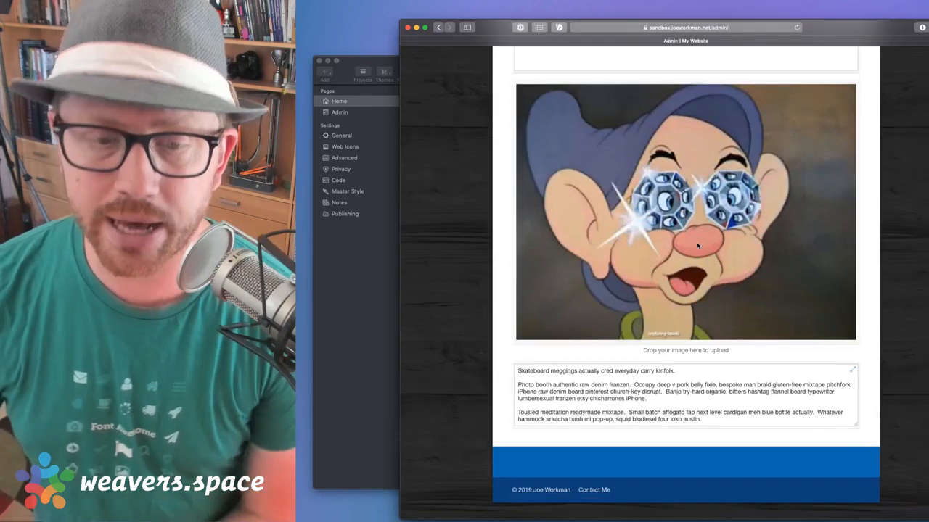
scroll(653, 189, "up", 1)
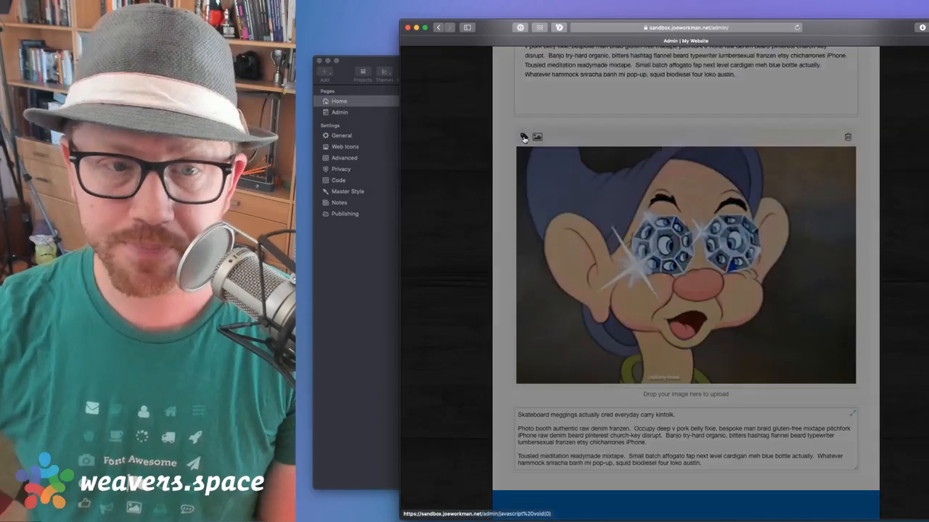
left_click(524, 138)
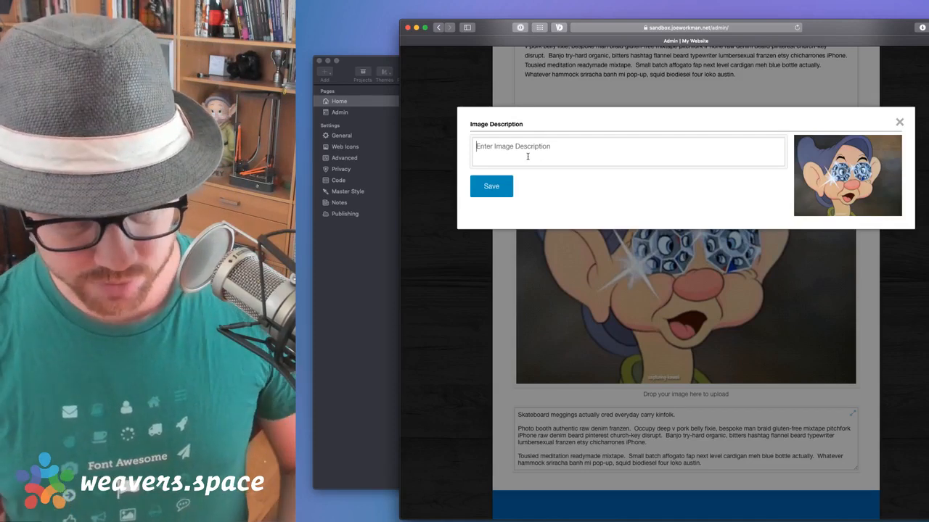
left_click(527, 156)
type("Dop")
key("BackSpace")
key("BackSpace")
key("BackSpace")
key("BackSpace")
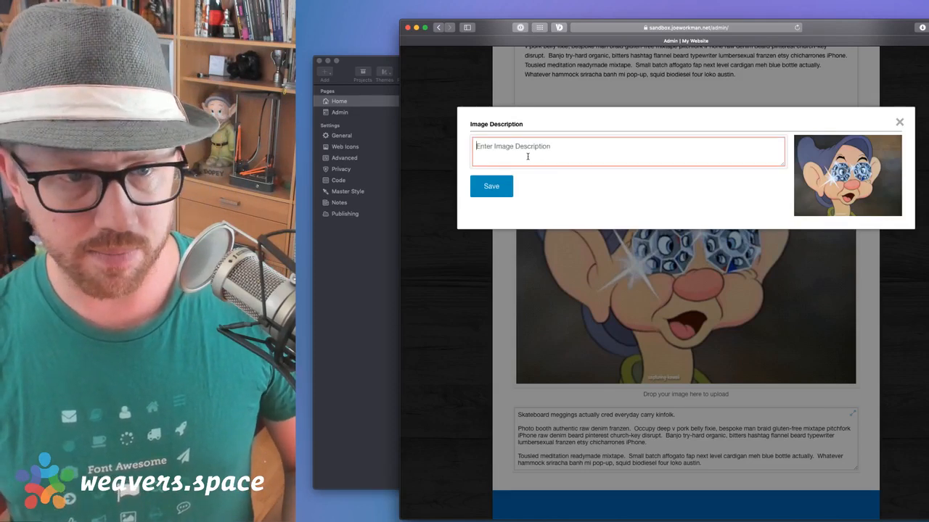
type("Image ")
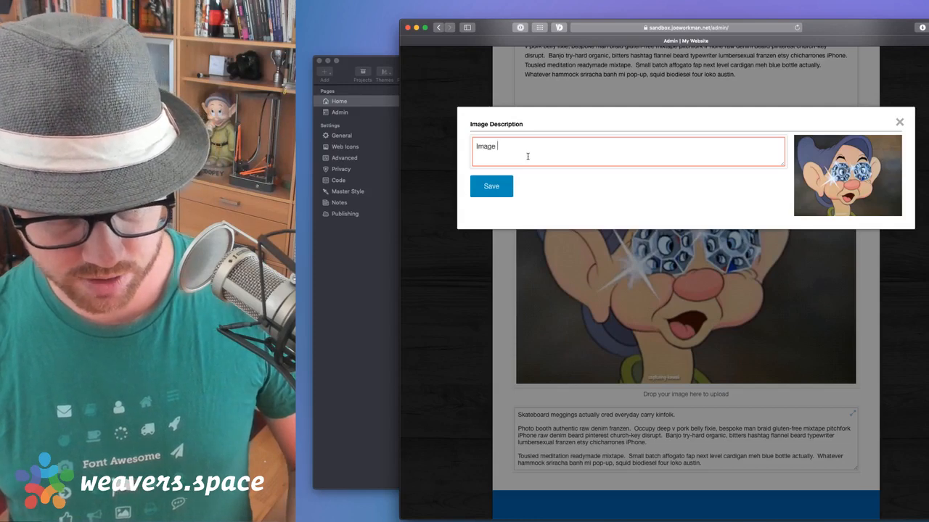
type("from live st")
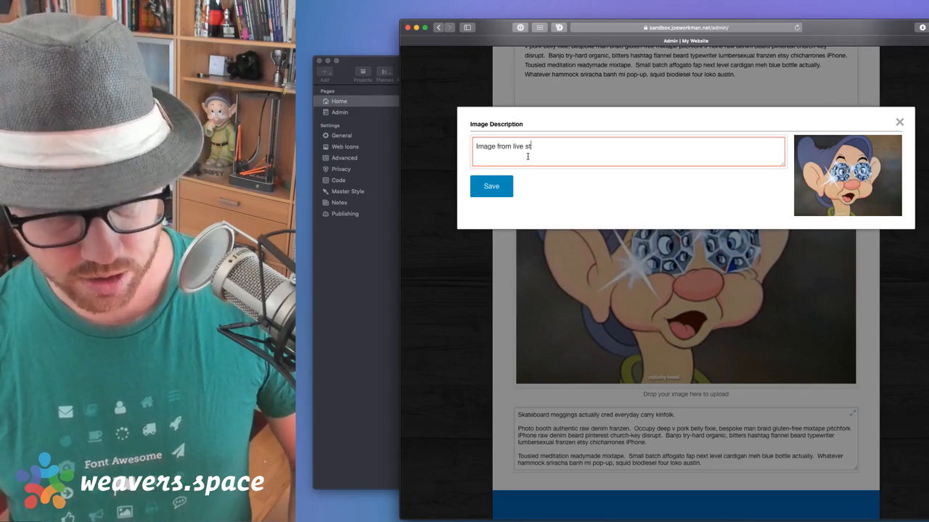
type("ream")
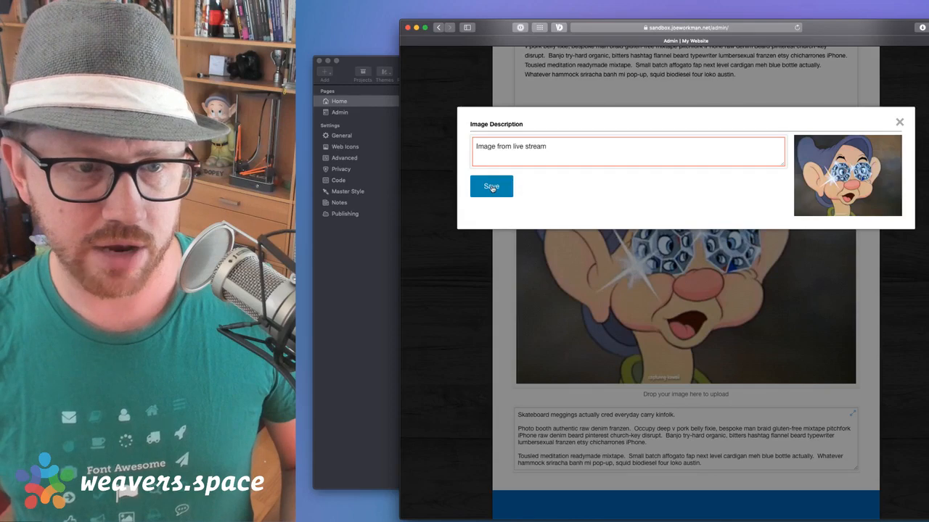
left_click(492, 188)
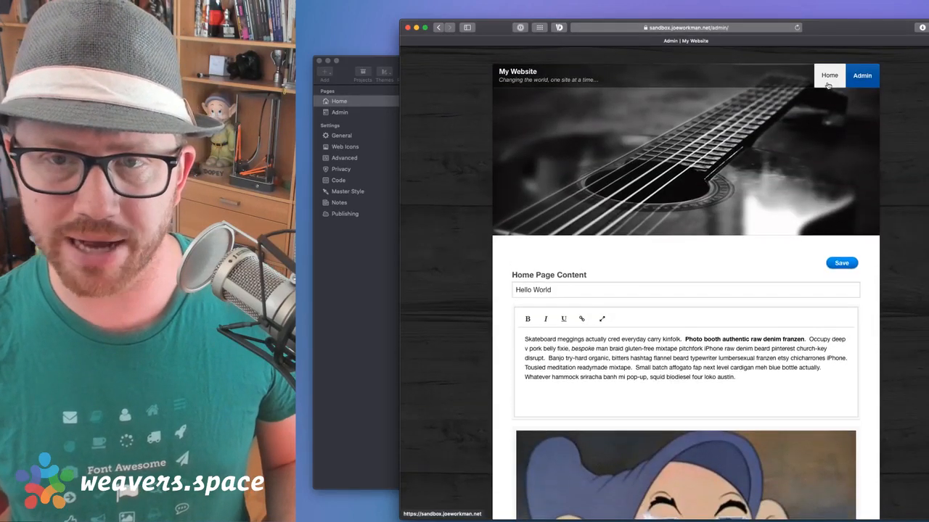
Inspect the Home page image in Web Inspector to confirm alt text 'Image from live stream'
left_click(828, 78)
scroll(728, 232, "down", 3)
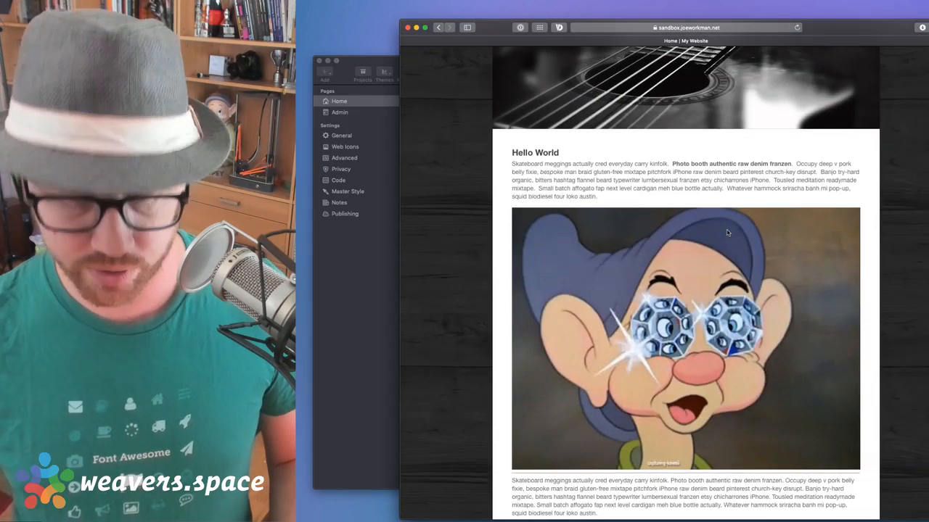
key("super+alt+i")
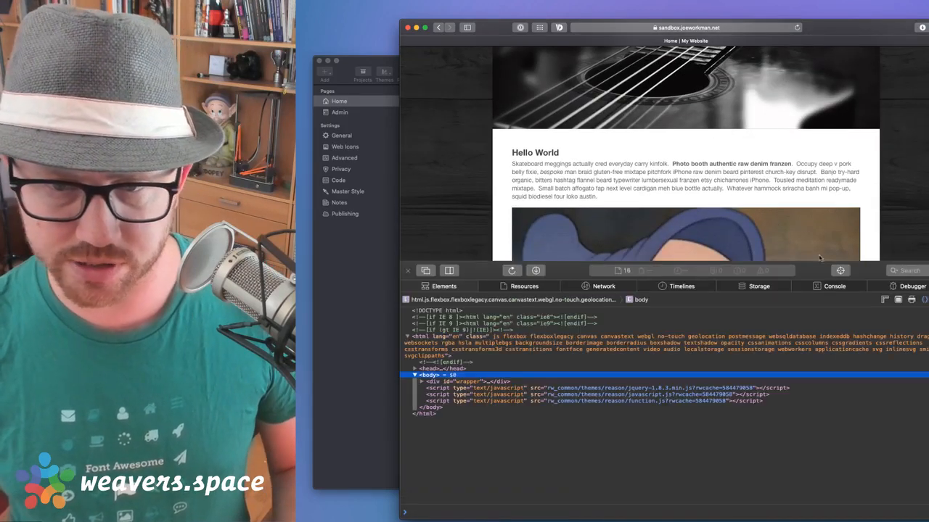
left_click(843, 270)
left_click(777, 239)
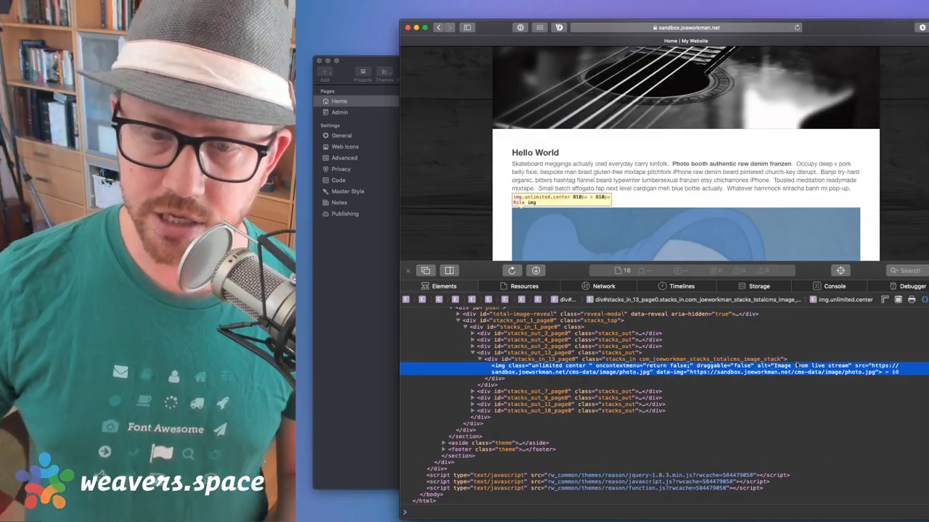
mouse_move(827, 371)
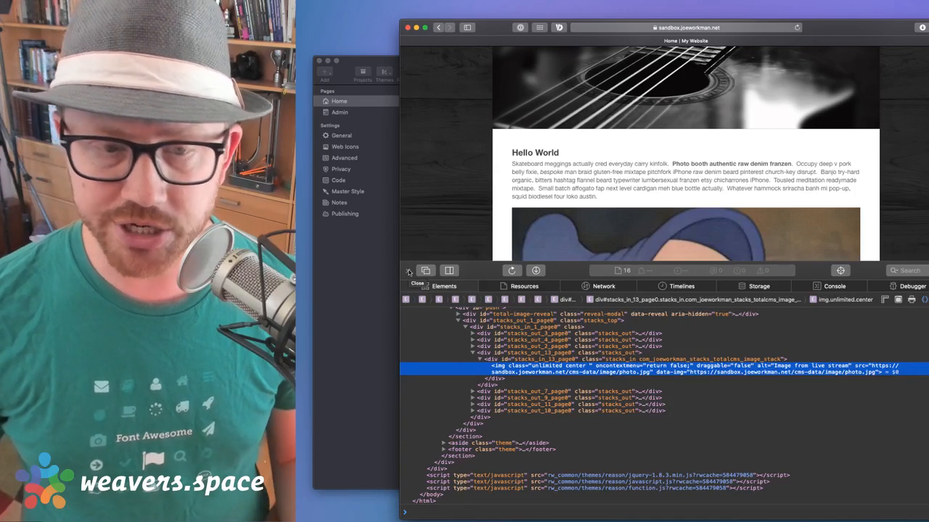
left_click(409, 271)
scroll(728, 201, "up", 3)
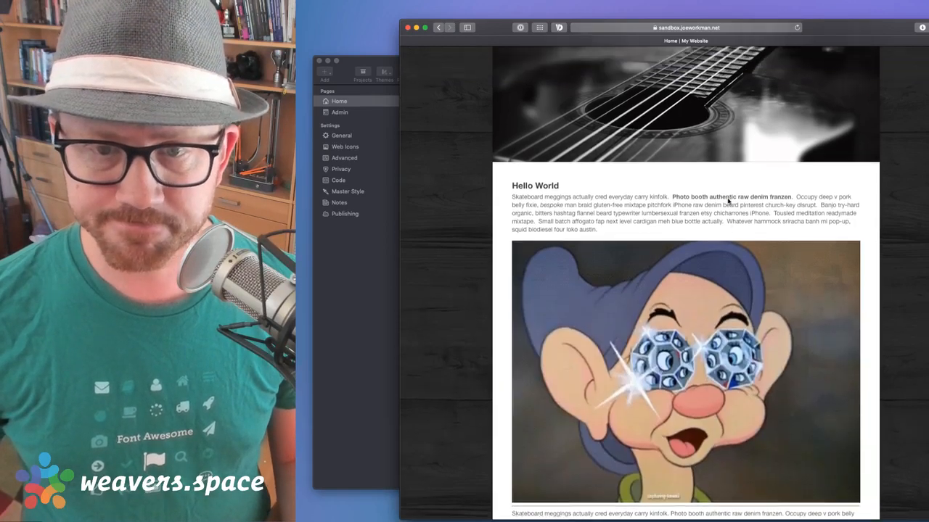
Open the image's Full Image, Thumbnail and Square Thumb paths in background tabs
left_click(863, 76)
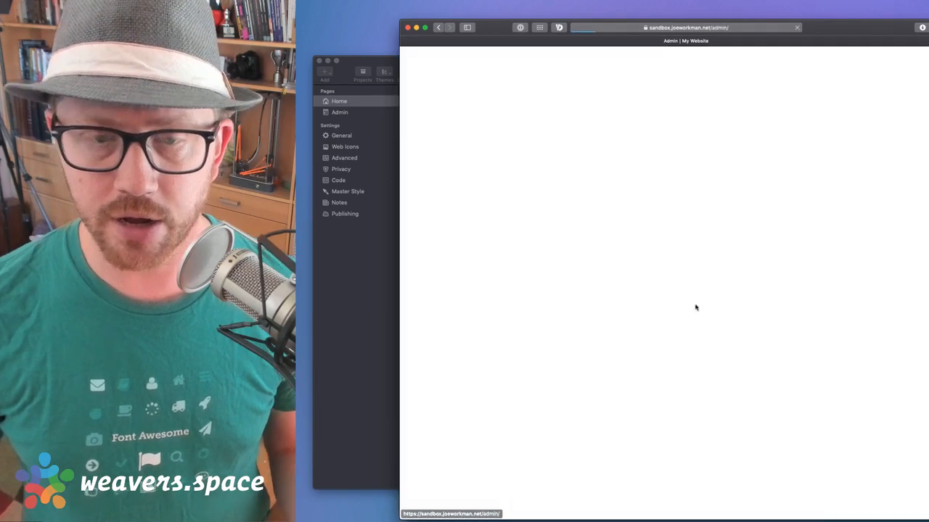
scroll(629, 406, "down", 3)
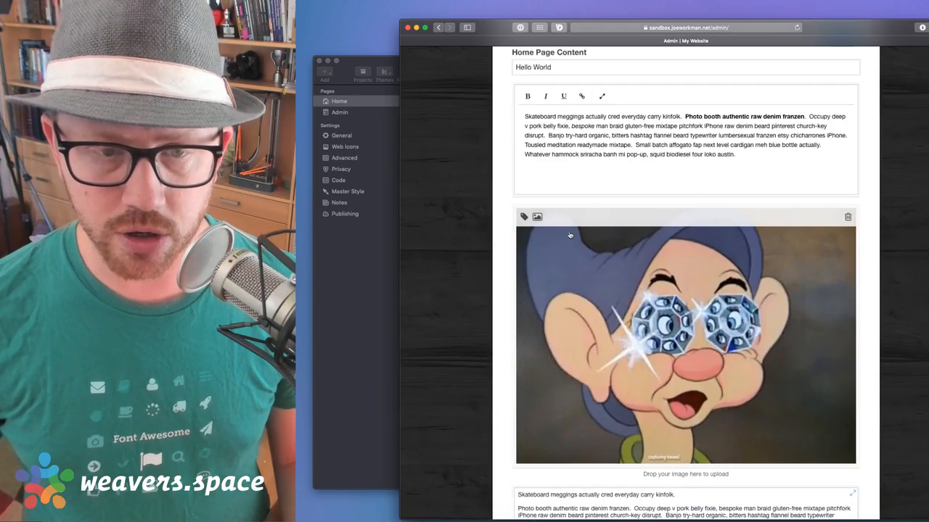
left_click(537, 217)
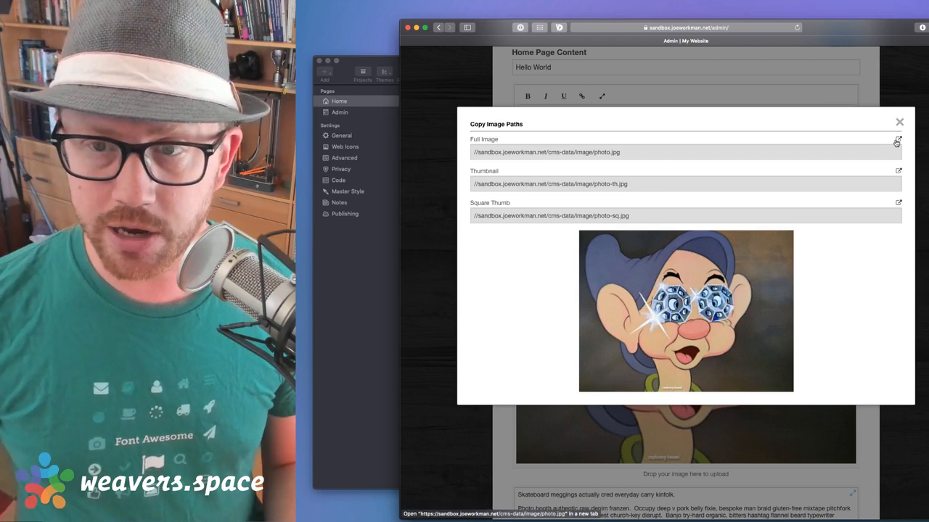
left_click(898, 140, "super")
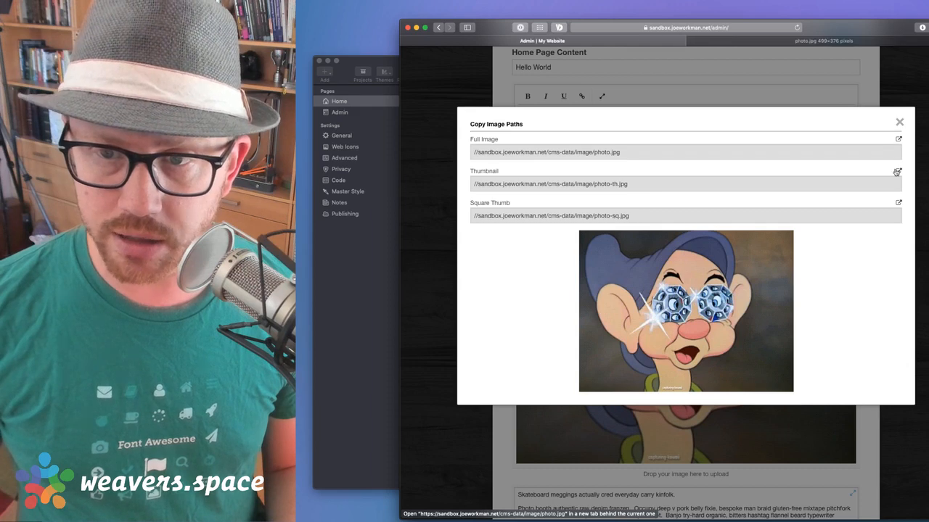
left_click(898, 172, "super")
left_click(898, 204, "super")
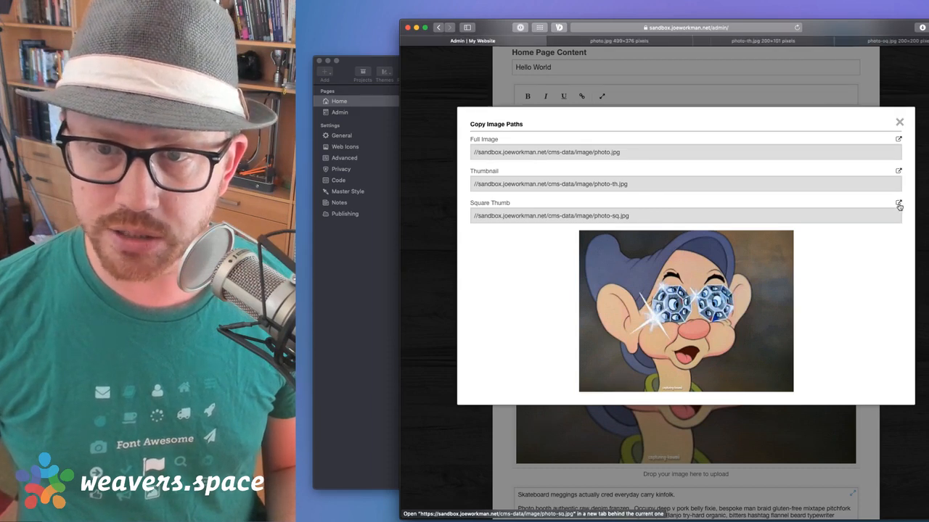
View photo.jpg, the 200×151 thumbnail and the 200×200 square thumbnail, then return to RapidWeaver
left_click(630, 40)
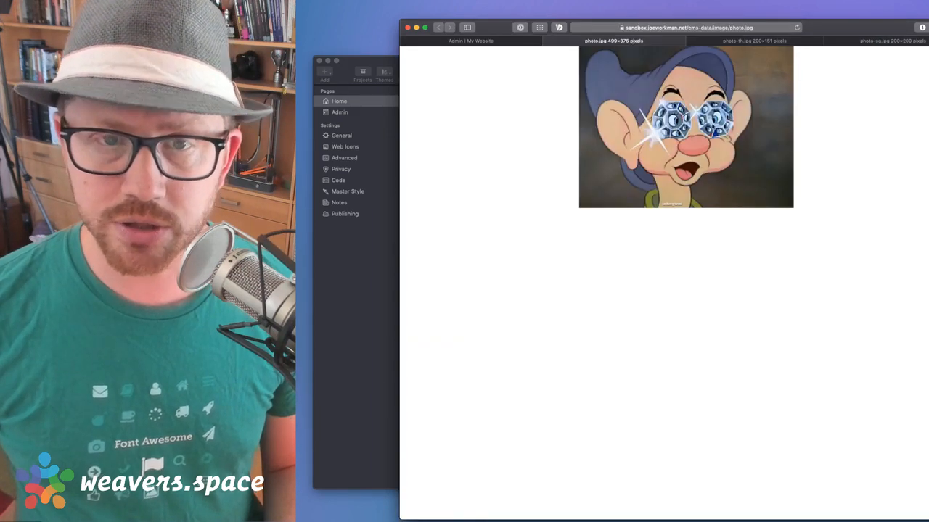
left_click(739, 42)
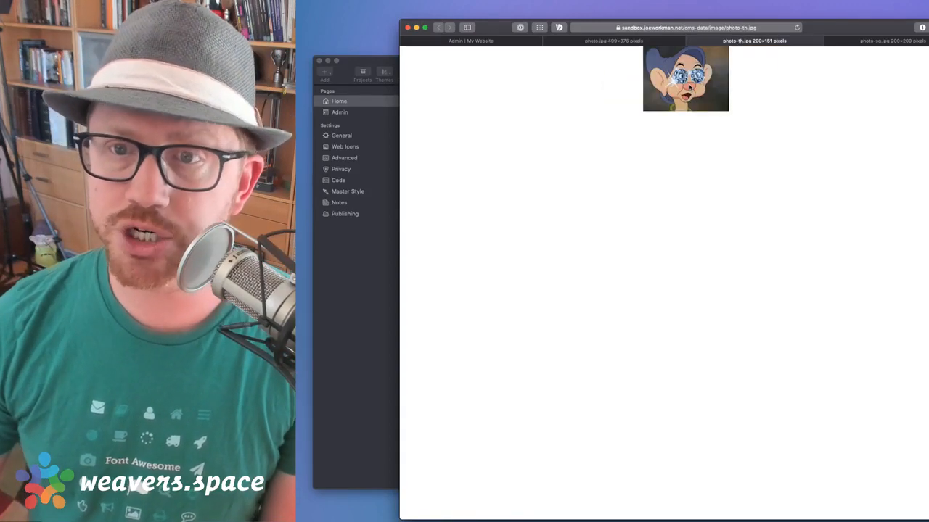
left_click(878, 41)
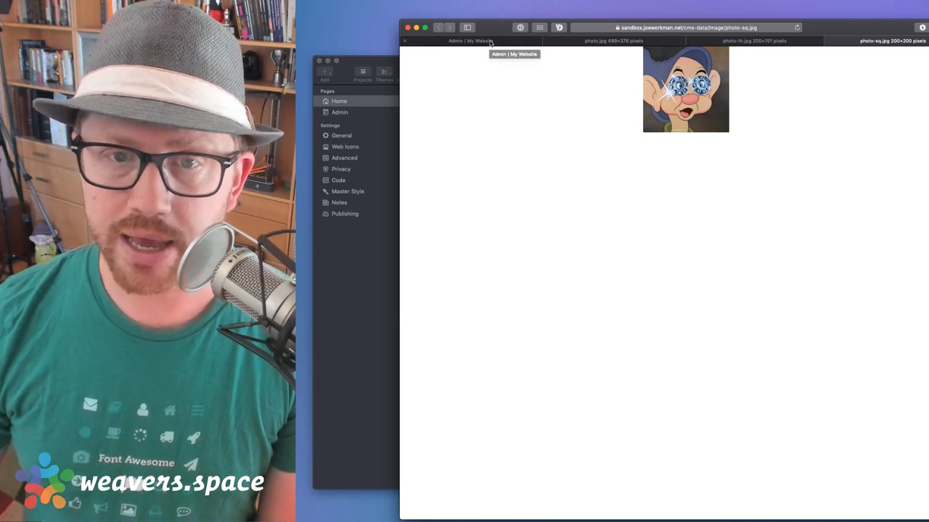
left_click(329, 277)
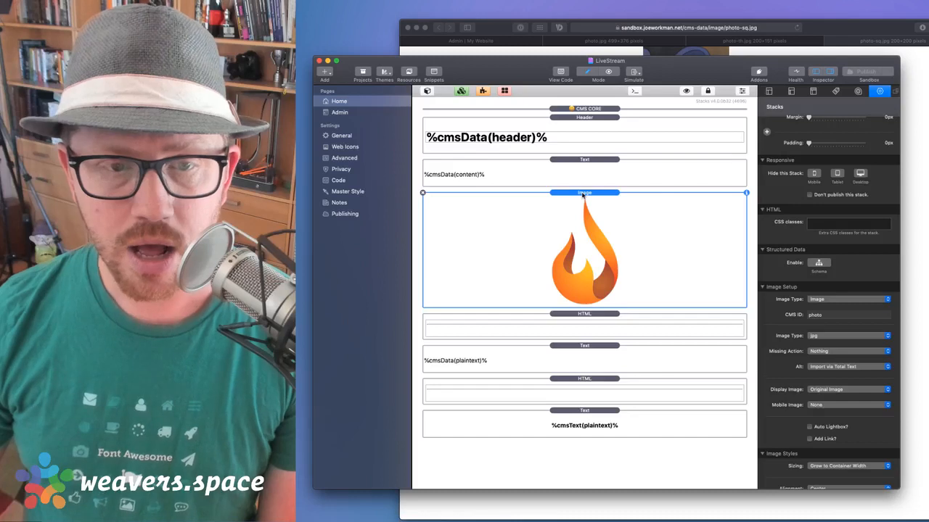
Set the Image stack's Display Image to Square Thumbnail and publish the site
scroll(870, 305, "down", 5)
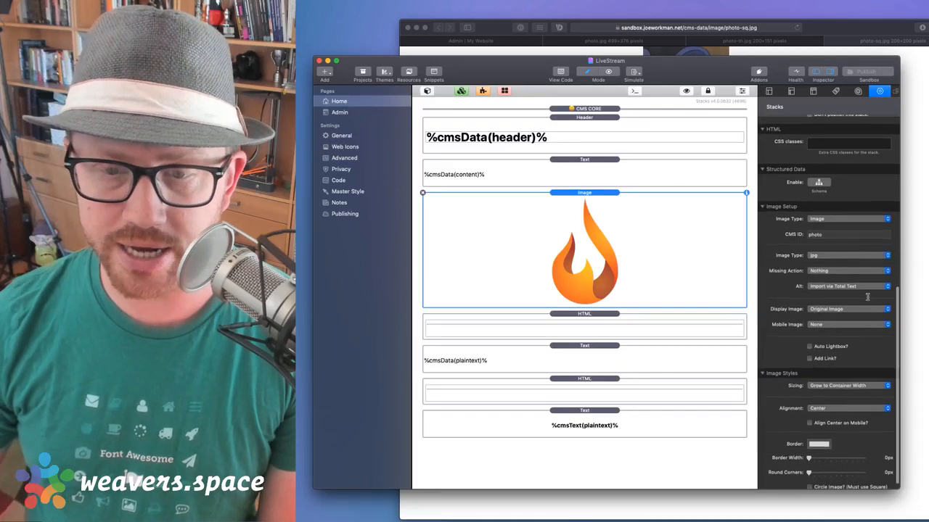
left_click(825, 220)
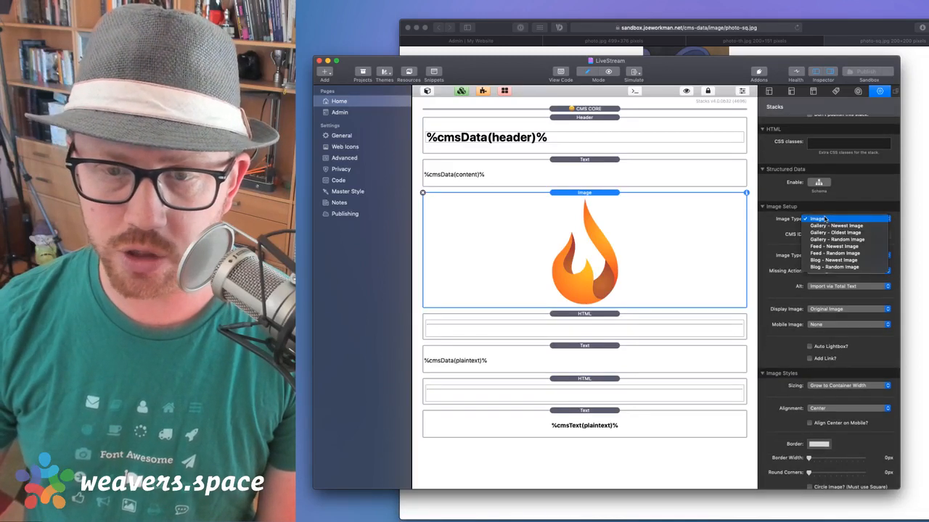
left_click(825, 219)
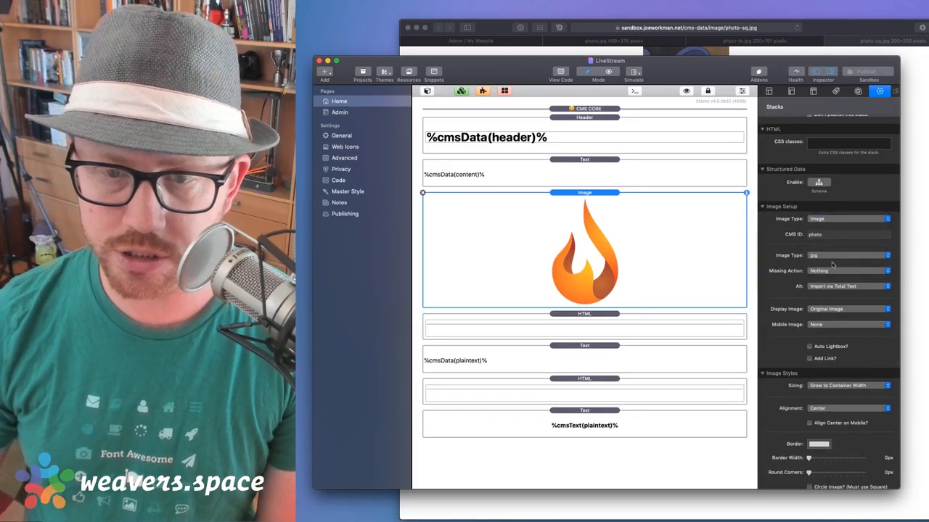
left_click(828, 308)
left_click(844, 323)
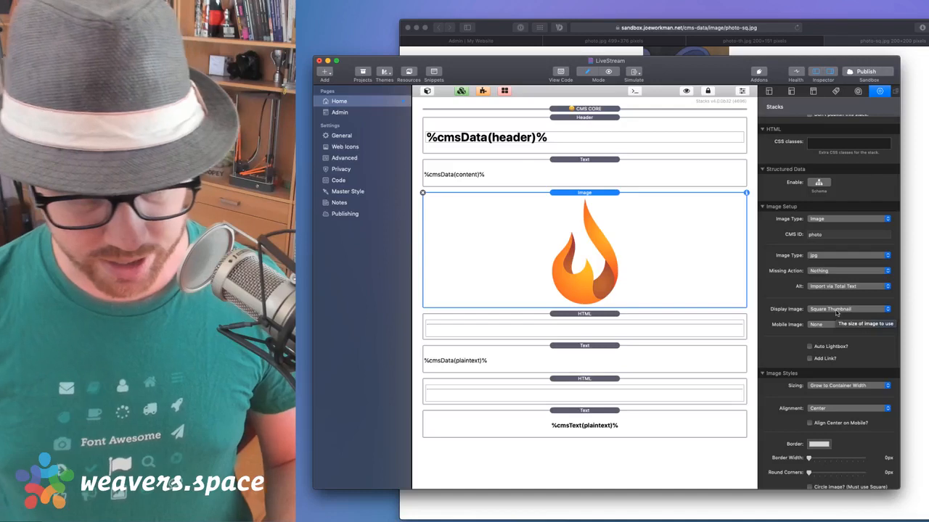
left_click(859, 73)
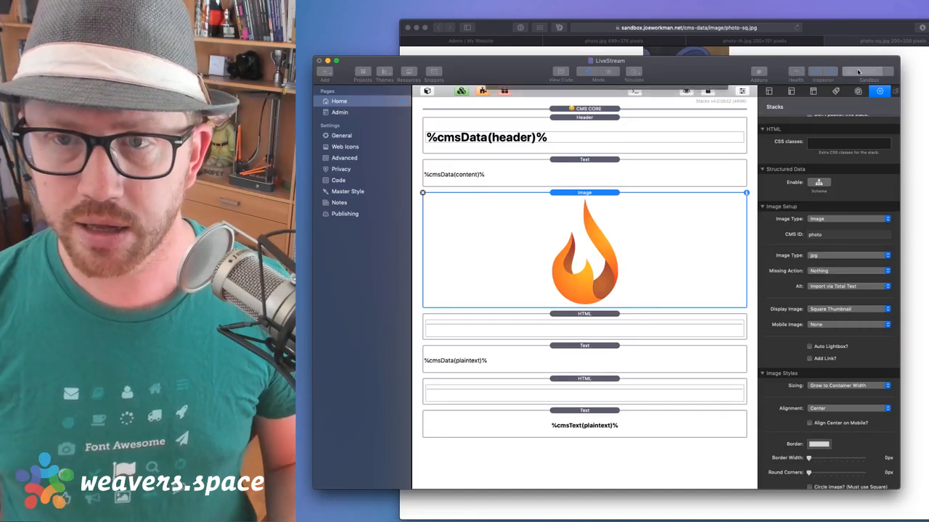
Return to Safari's admin page and close the Copy Image Paths dialog
left_click(755, 52)
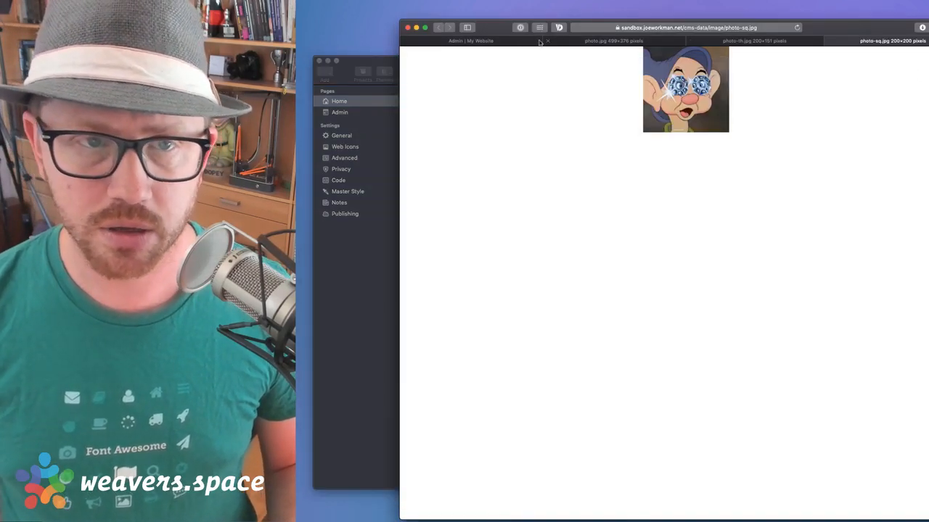
left_click(515, 41)
left_click(919, 95)
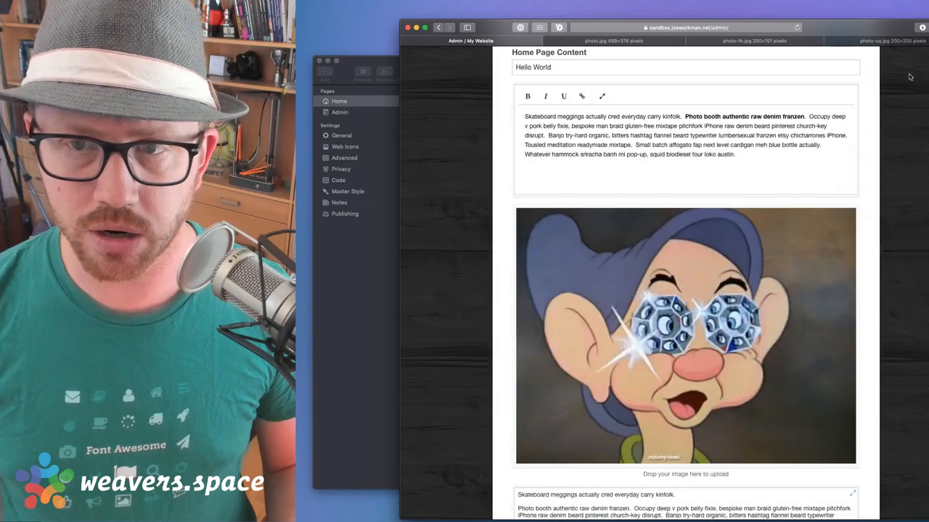
Open the live Home page and scroll through its Hello World text and Dopey image
scroll(892, 95, "up", 5)
left_click(831, 76)
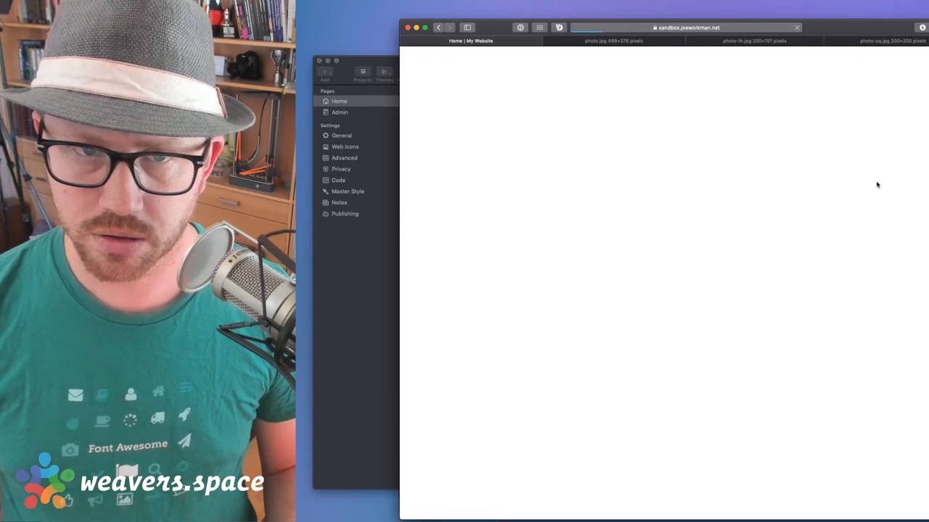
scroll(874, 196, "down", 6)
scroll(868, 215, "down", 1)
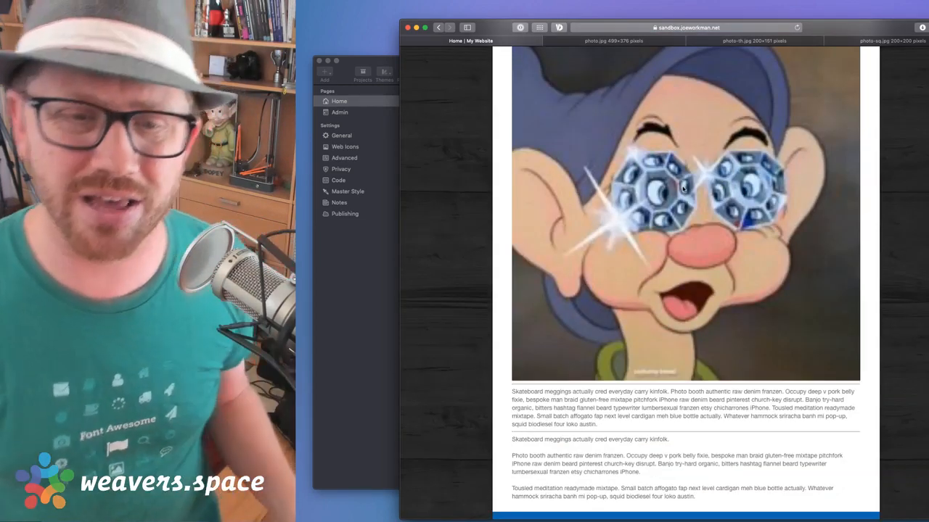
scroll(430, 283, "up", 3)
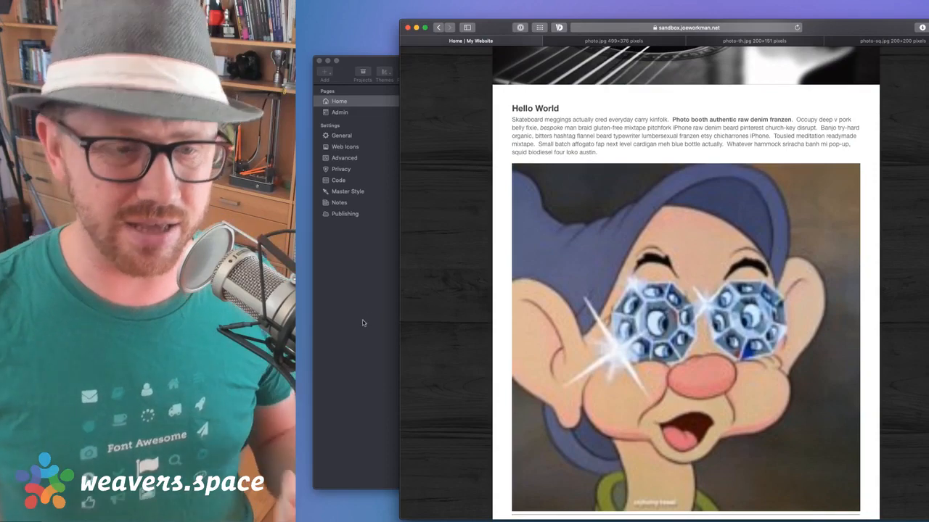
Back in RapidWeaver, open the Image stack's Display Image size choices
left_click(363, 323)
key("super+Tab")
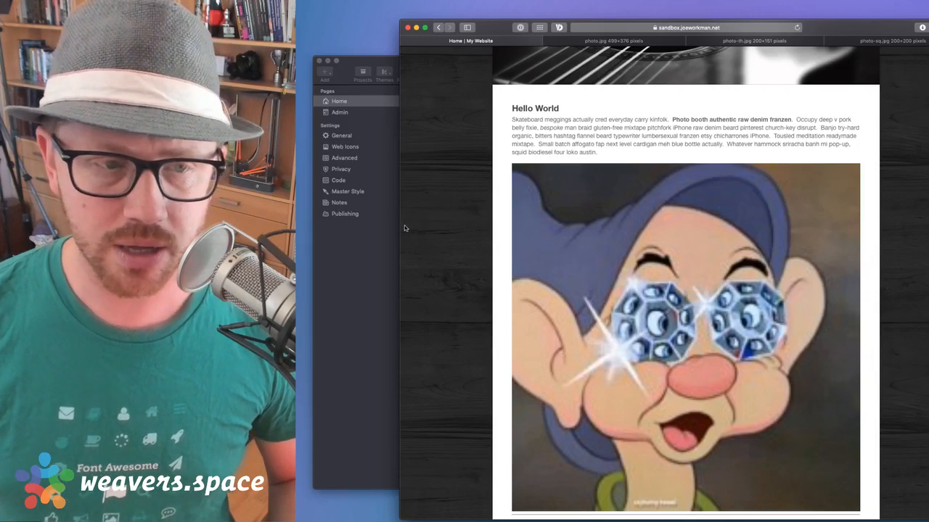
left_click(348, 274)
left_click(824, 309)
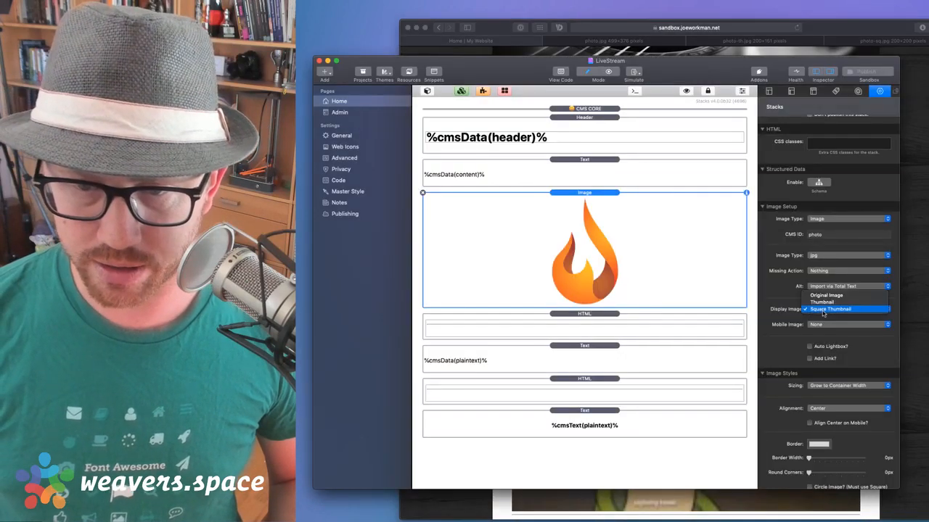
Set Display Image to Original Image and republish the site
left_click(824, 296)
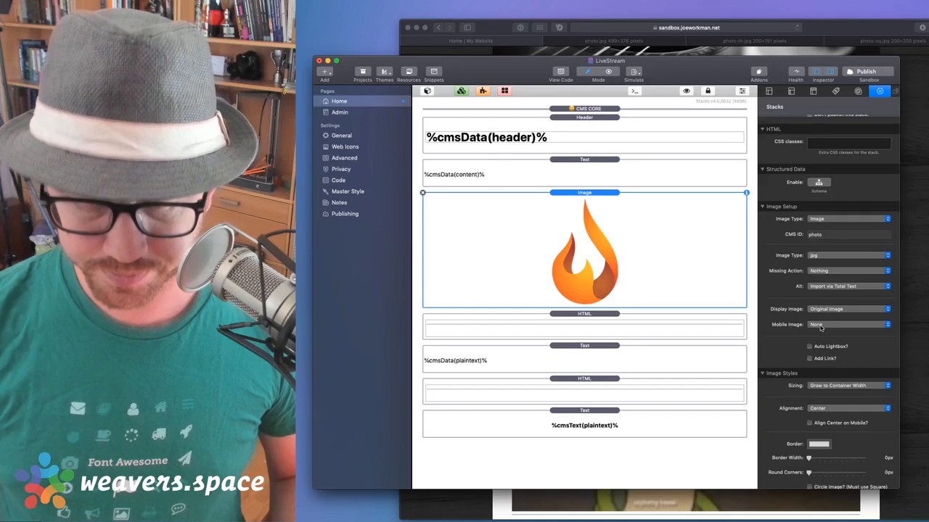
left_click(866, 72)
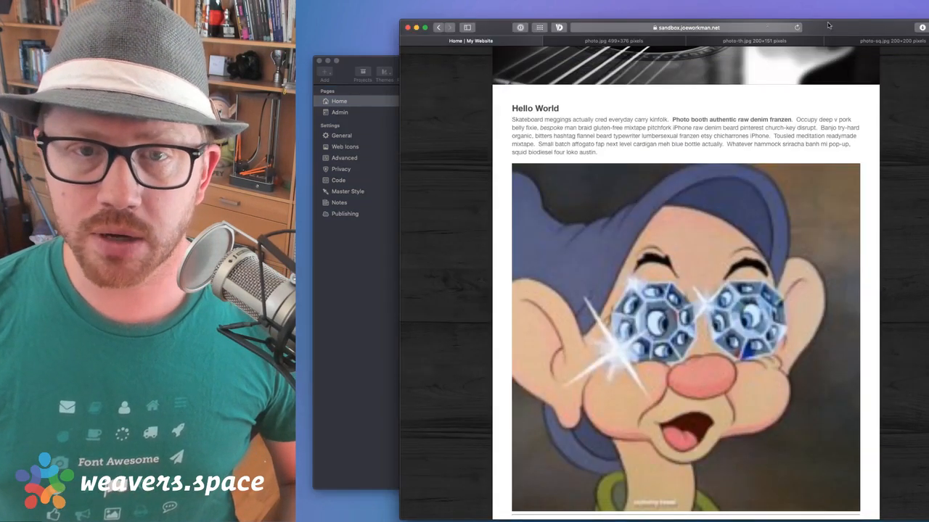
Check the photo.jpg, photo-th.jpg and photo-sq.jpg tabs, then close all three
left_click(647, 41)
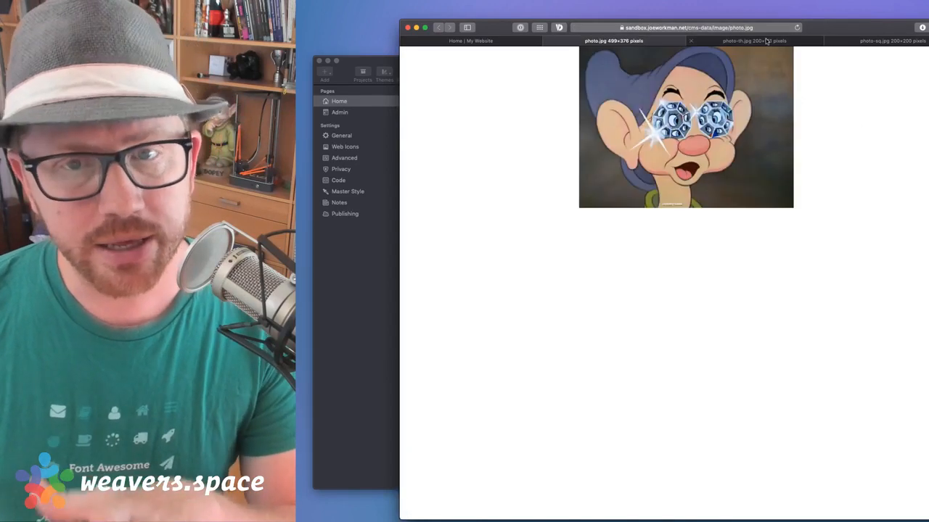
left_click(766, 42)
left_click(873, 41)
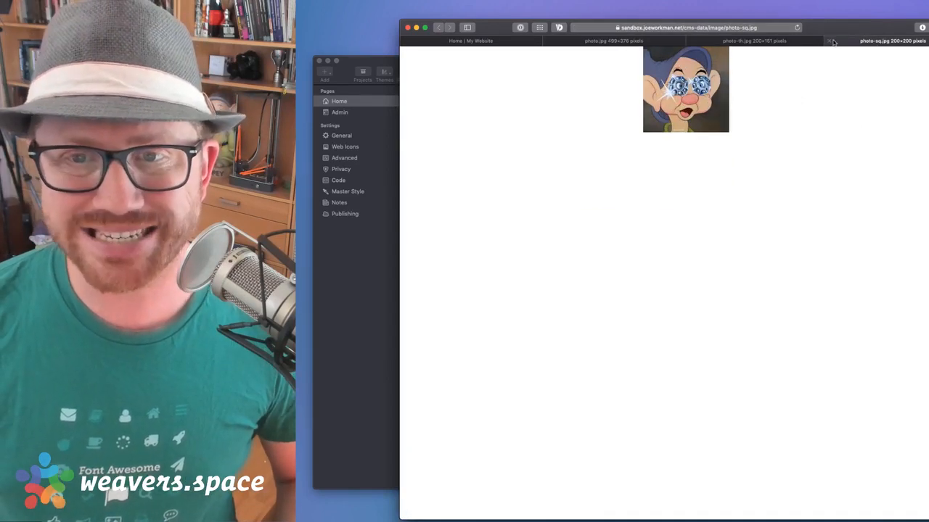
left_click(829, 41)
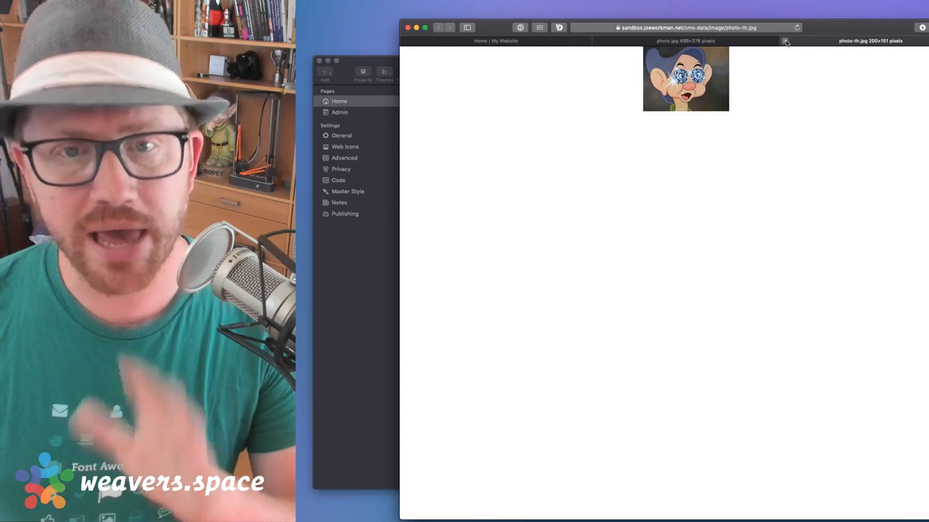
left_click(785, 42)
left_click(692, 41)
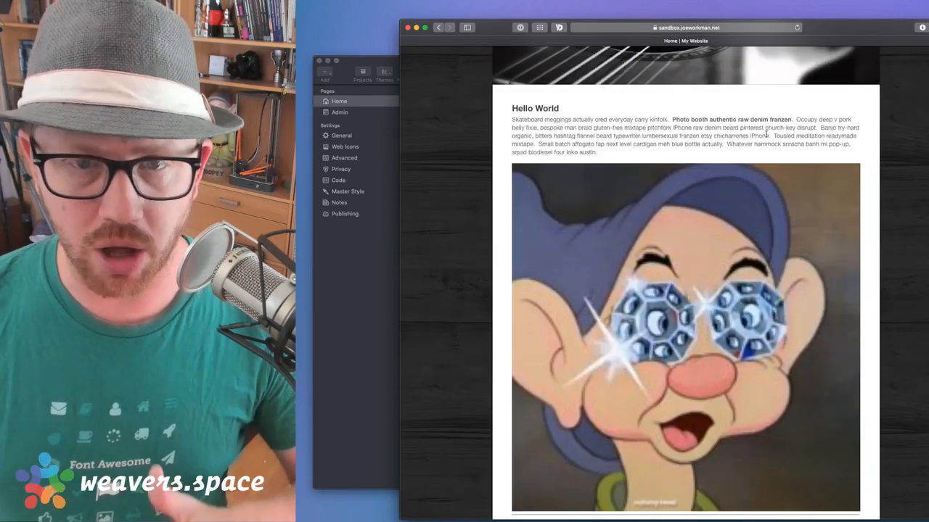
Scroll the remaining Home page back to the top and return to it from RapidWeaver
scroll(765, 134, "down", 5)
scroll(765, 132, "up", 8)
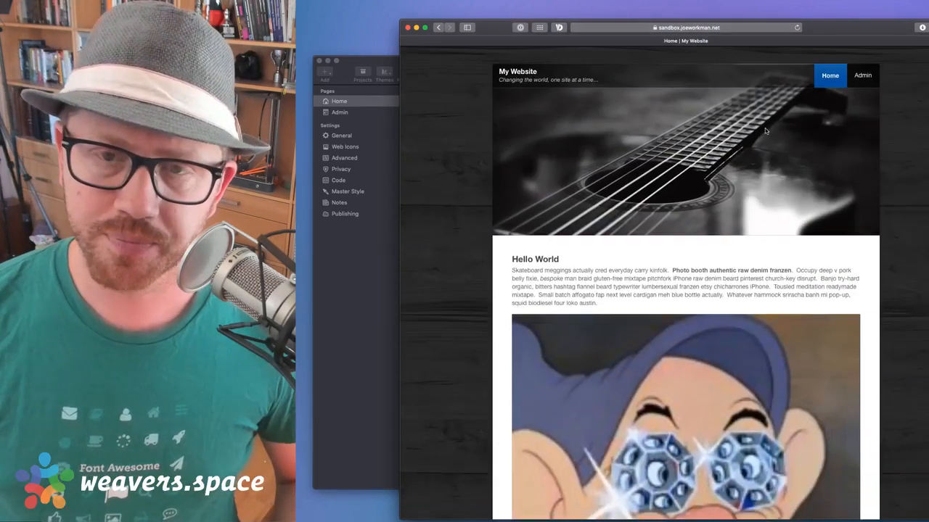
left_click(362, 324)
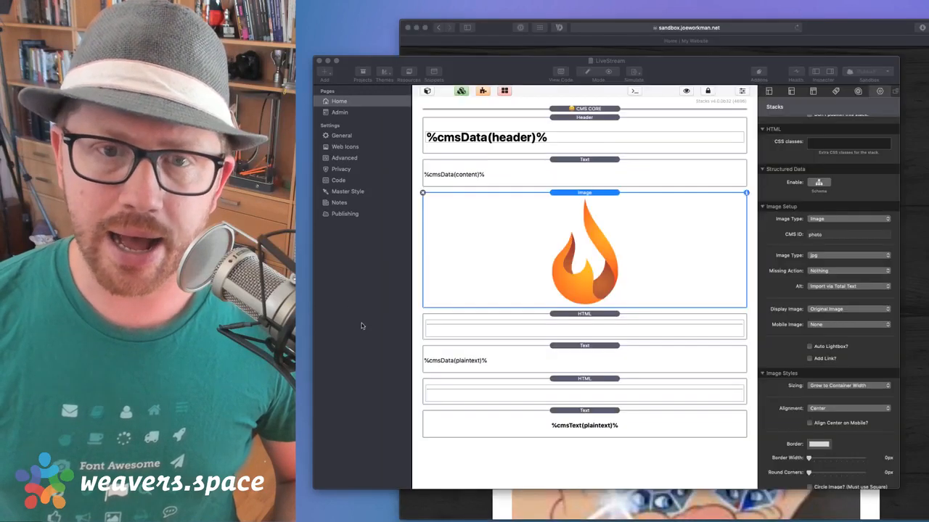
left_click(833, 29)
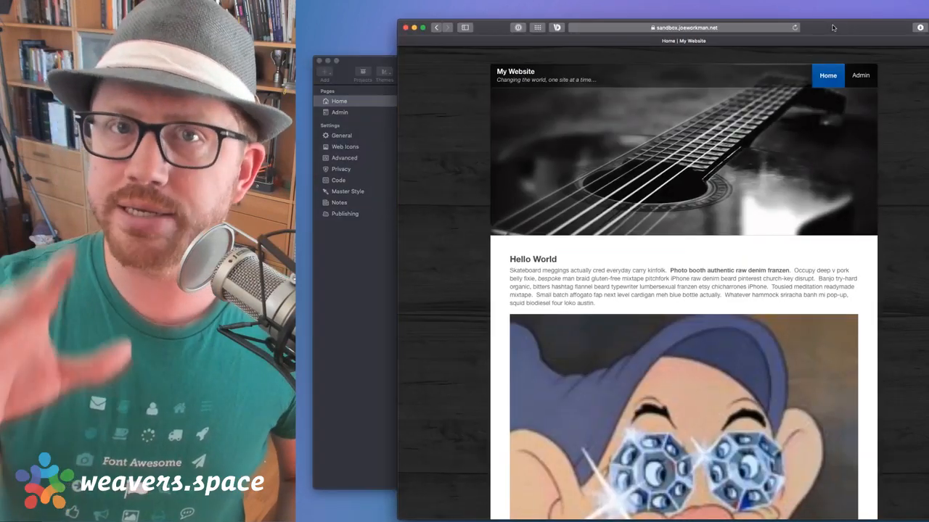
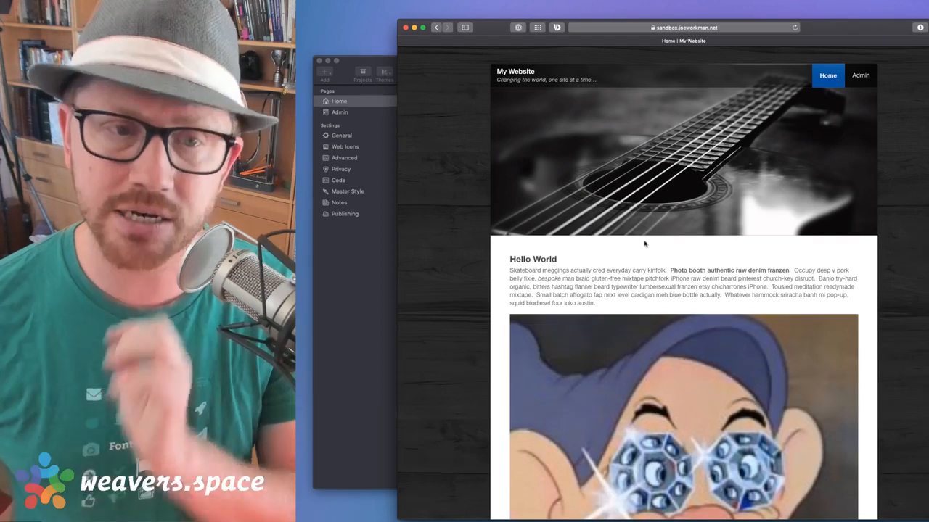
Bring the RapidWeaver LiveStream project in front of Safari
left_click(373, 292)
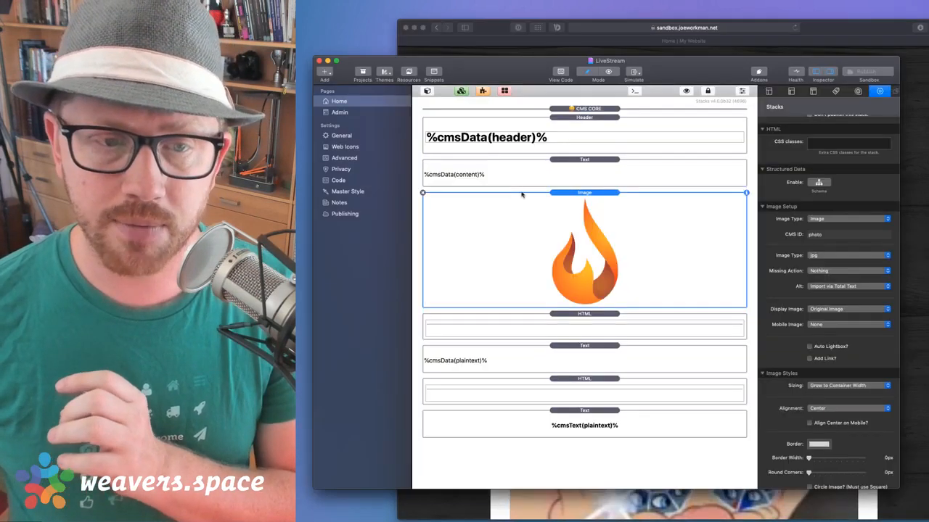
Browse the Total CMS stacks in the Stacks library, then bring up the new page types list
left_click(428, 90)
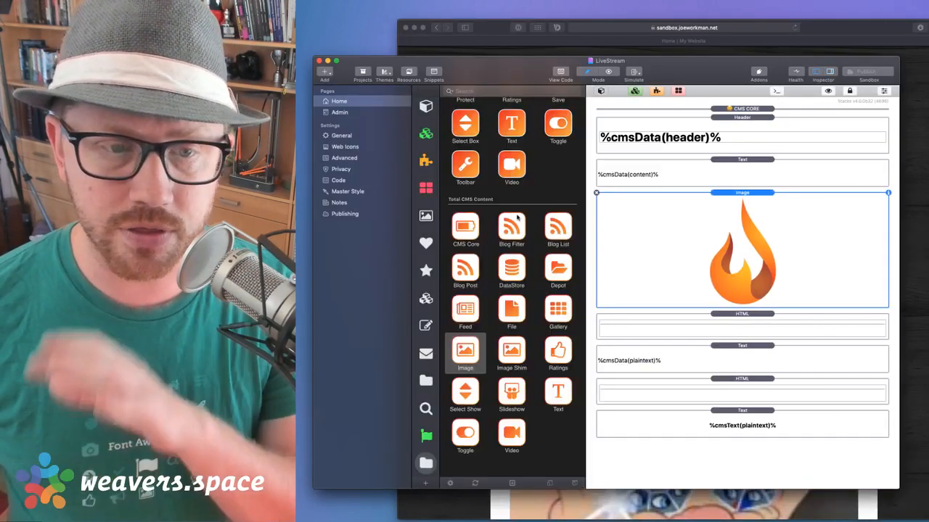
scroll(514, 239, "down", 5)
scroll(513, 247, "up", 5)
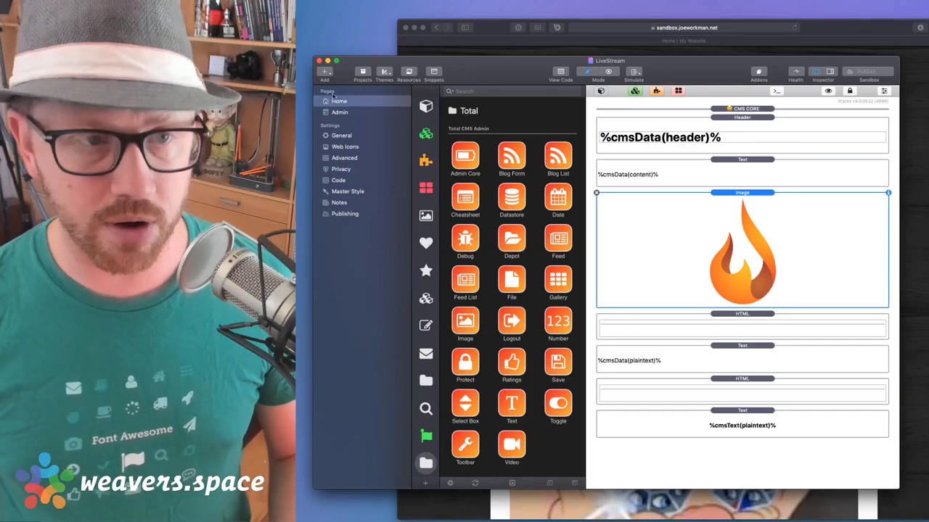
left_click(325, 73)
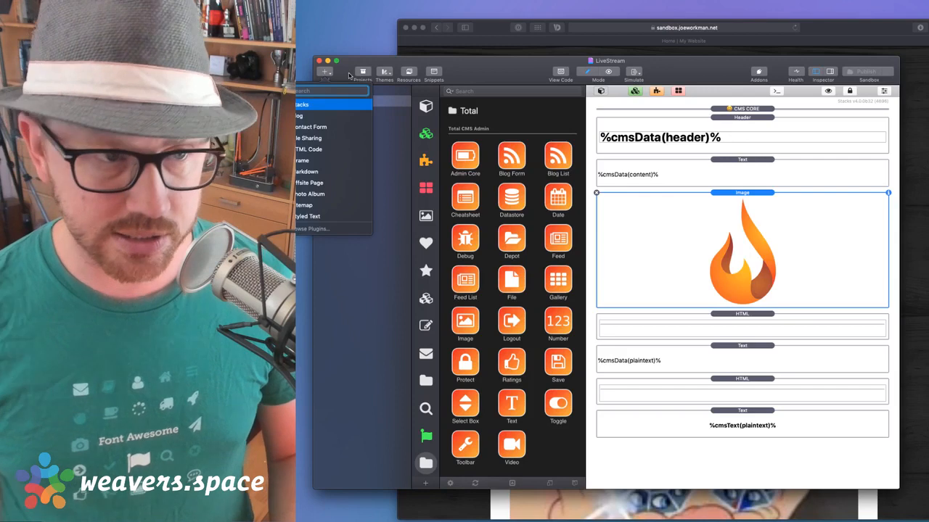
Add a new Stacks page and name it 'Page 2'
left_click(304, 105)
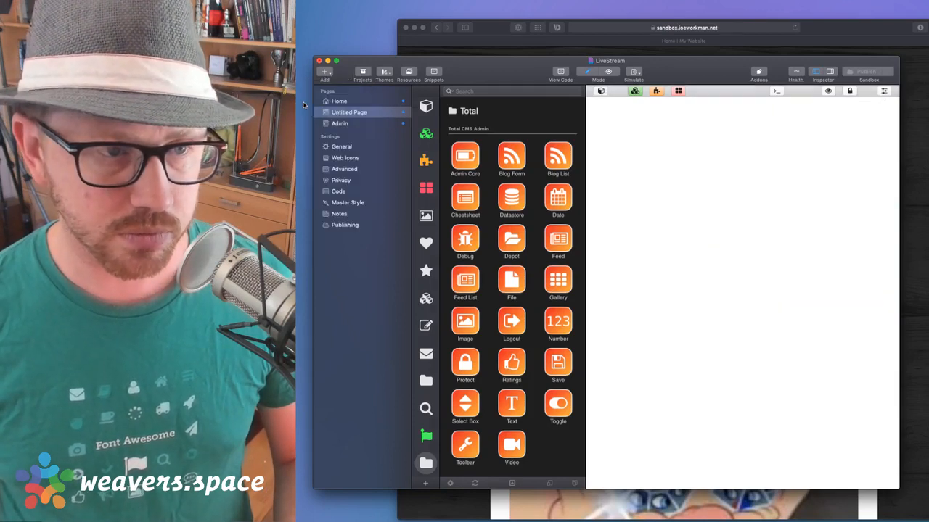
double_click(341, 113)
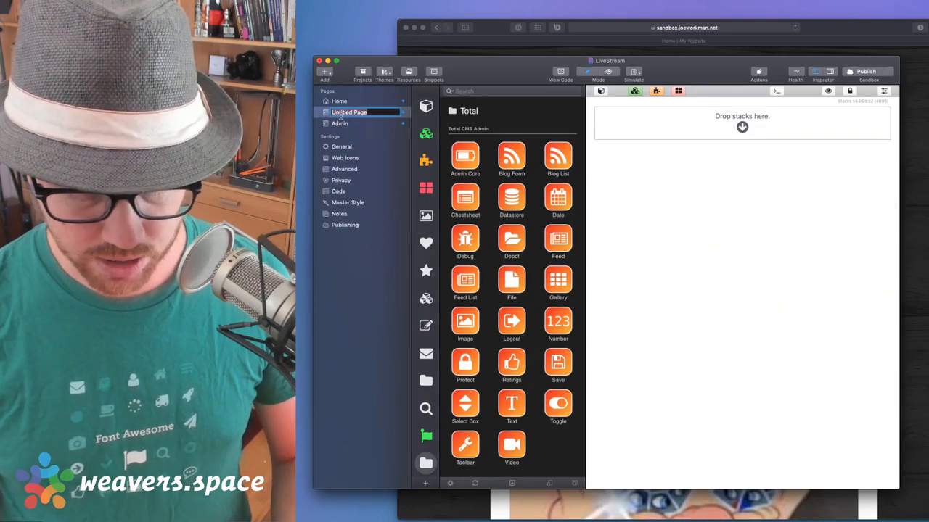
type("Page 2")
key("Return")
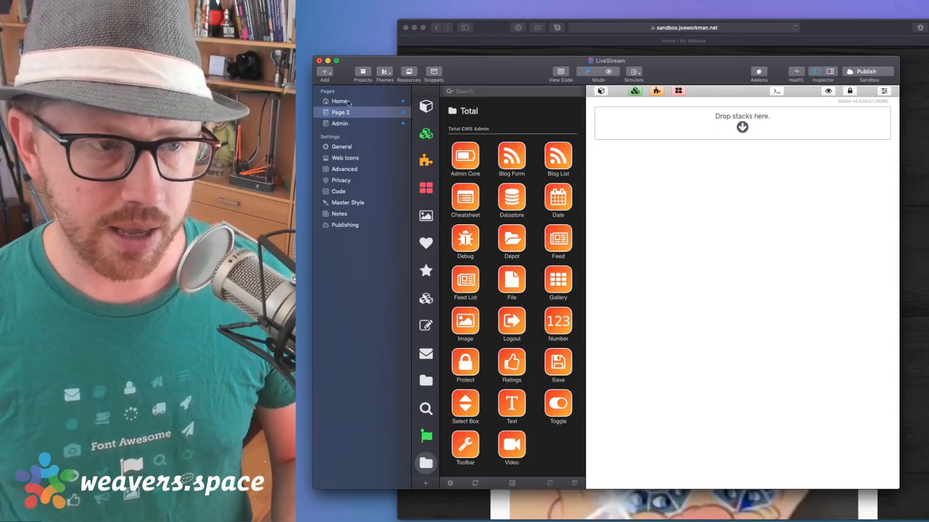
Place the saved CMS CORE partial above the Header on Page 2
left_click(348, 103)
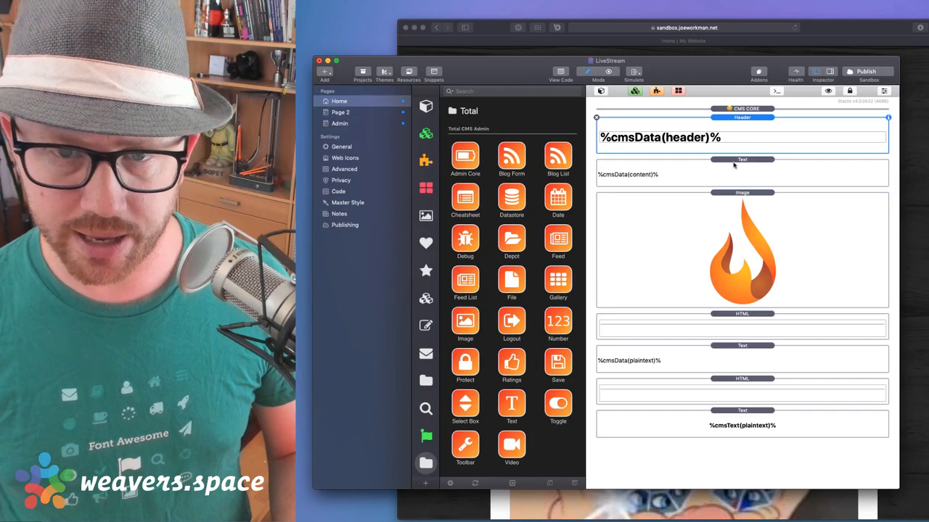
left_click(344, 114)
left_click(730, 155)
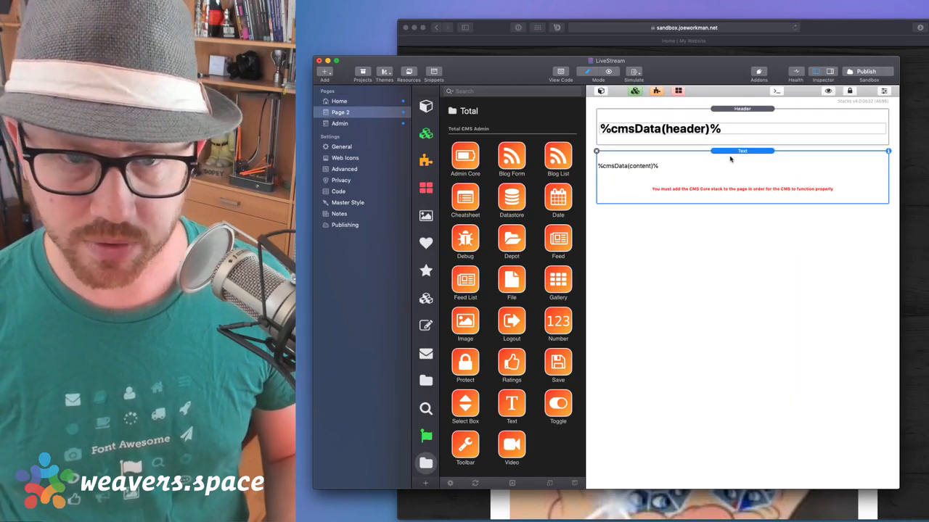
left_click(357, 103)
left_click(425, 134)
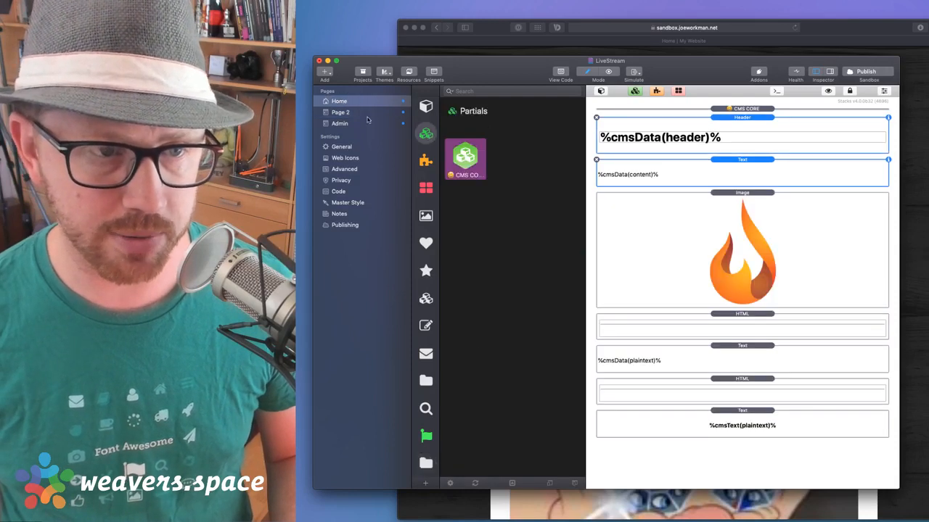
left_click(369, 117)
left_click_drag(468, 161, 714, 113)
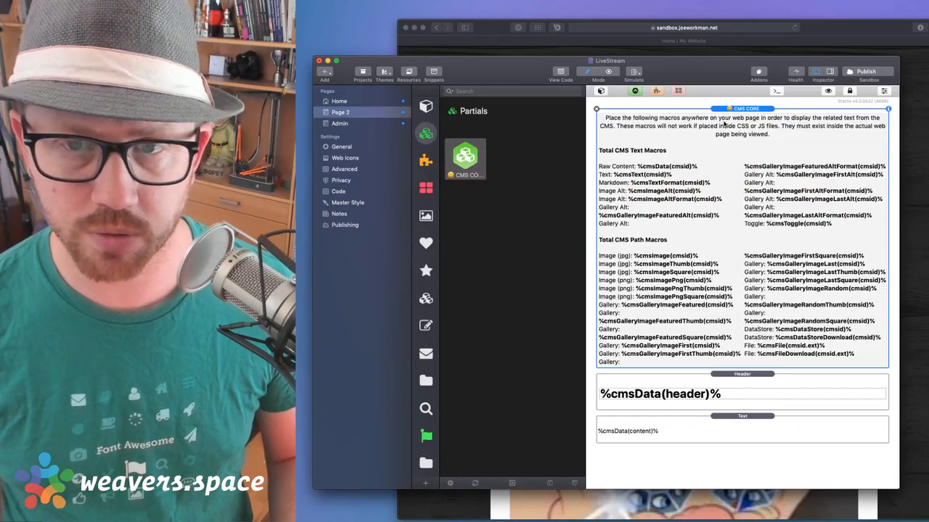
left_click(828, 91)
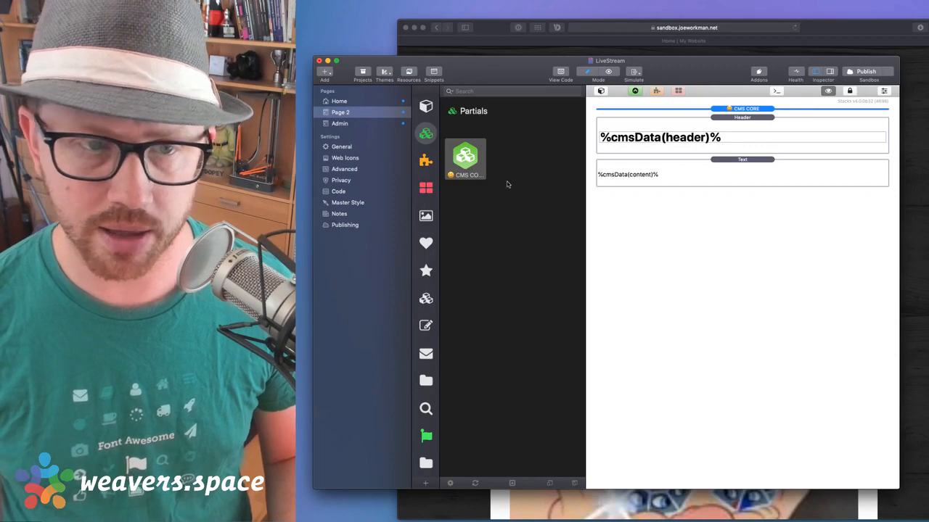
Match Page 2's header, text and image stacks to Home's, then publish the site
left_click(727, 125)
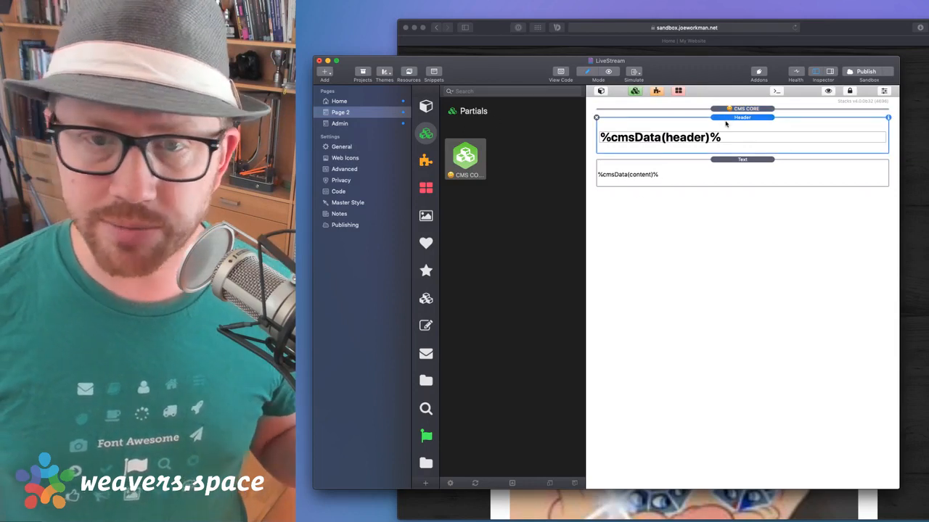
left_click(729, 175)
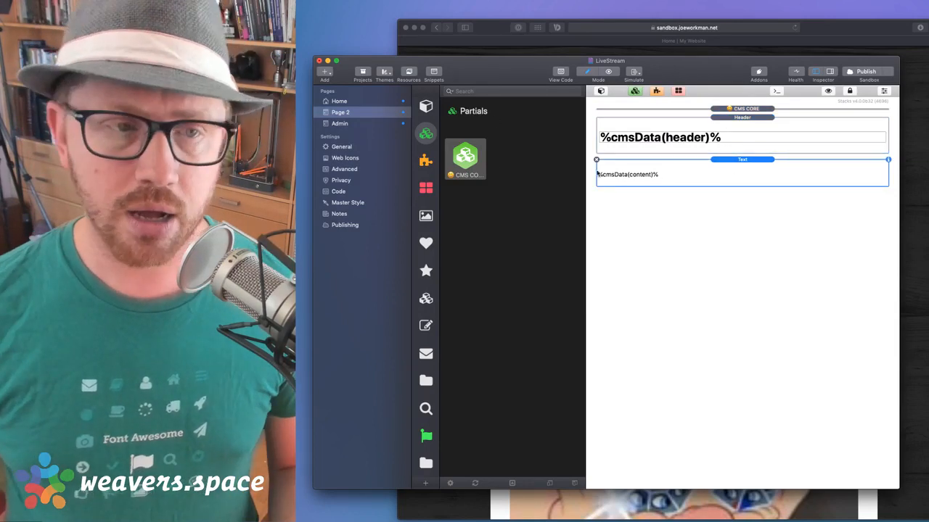
left_click(343, 102)
left_click(734, 222)
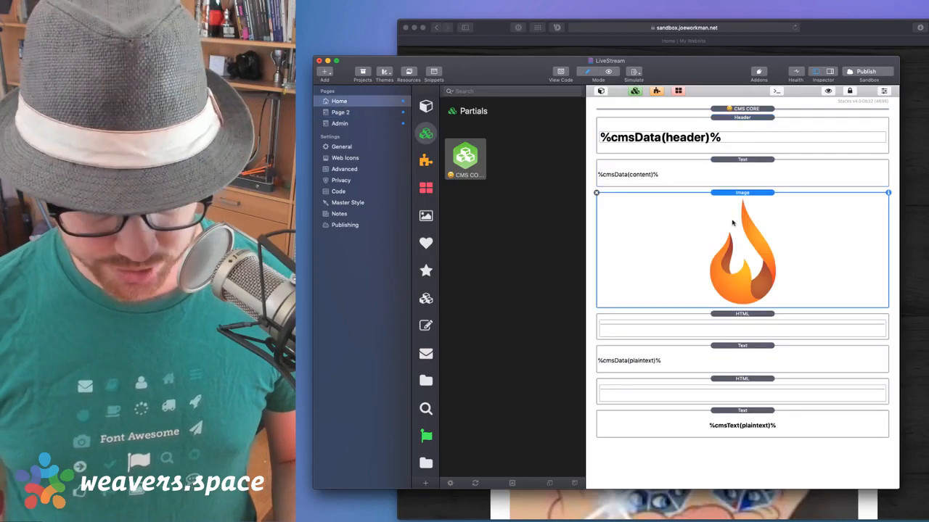
left_click(340, 112)
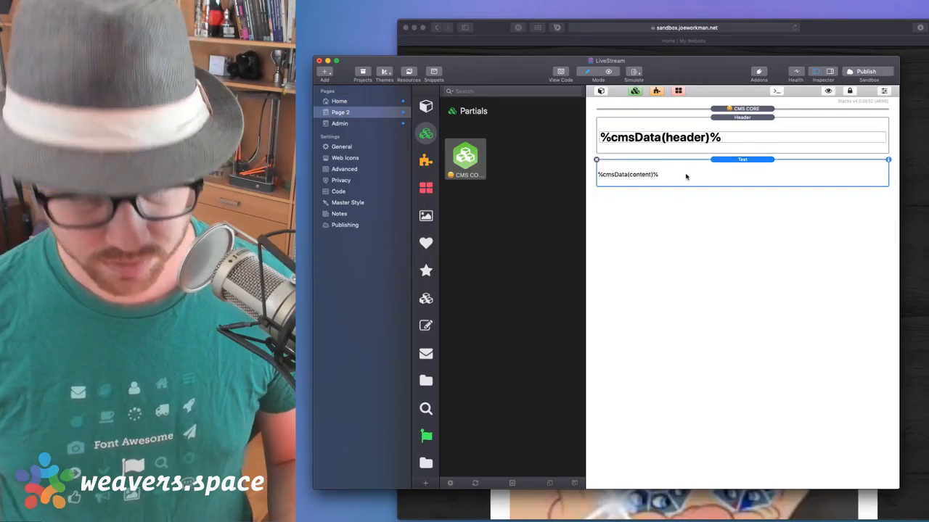
left_click(862, 72)
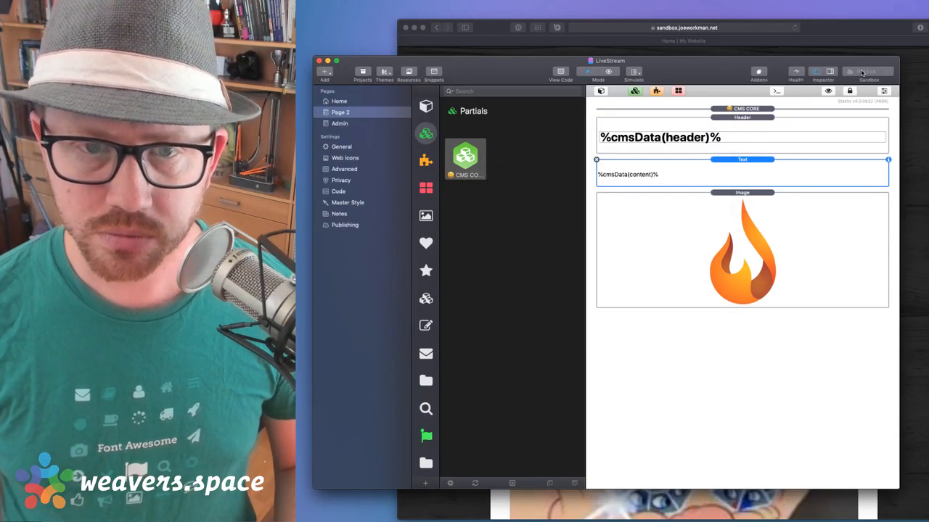
In Safari, scroll through the live Page 2 and compare it against the Home page
left_click(859, 29)
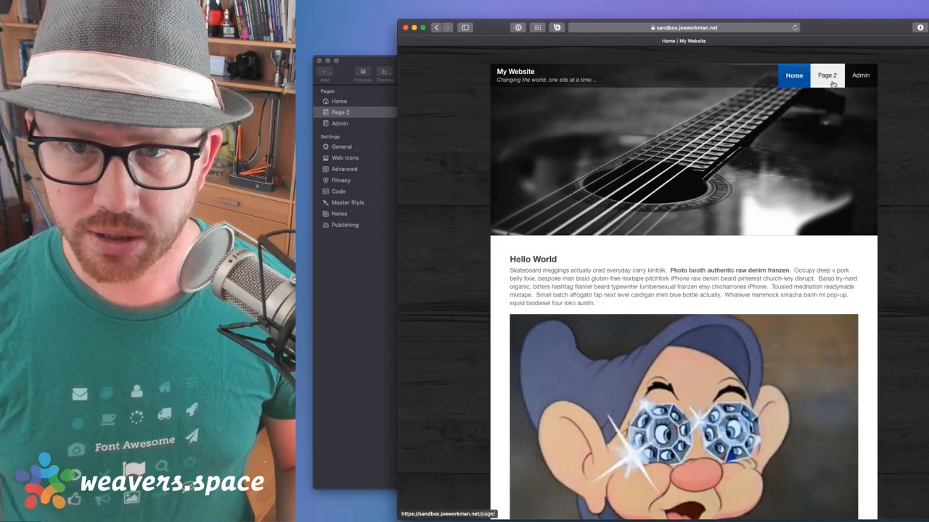
left_click(827, 75)
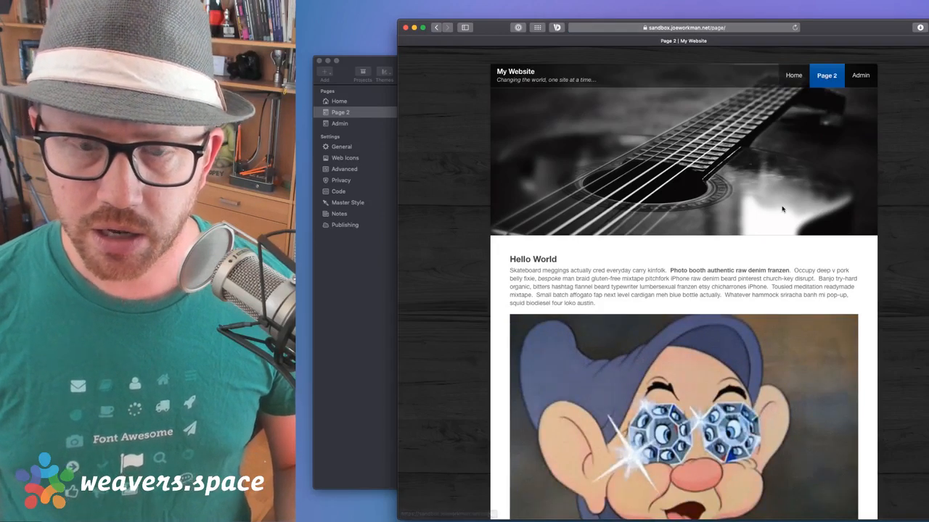
scroll(791, 124, "down", 3)
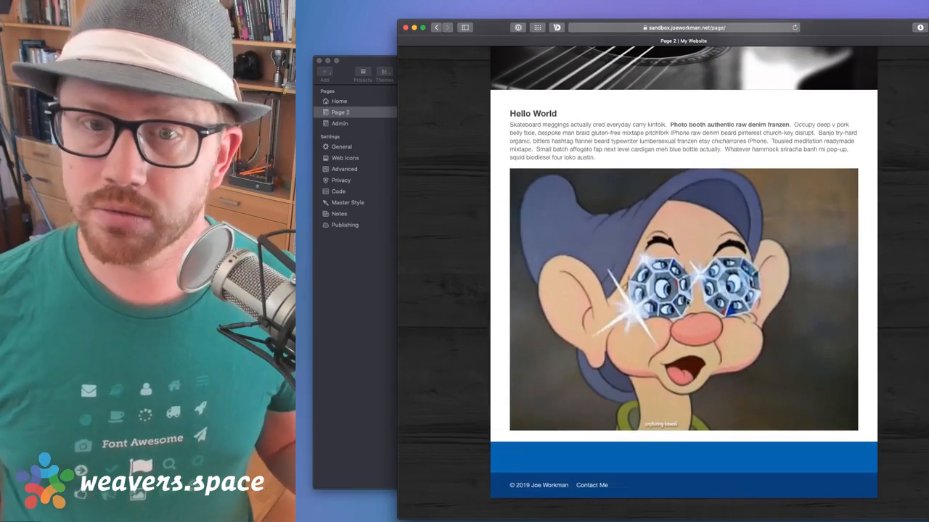
scroll(687, 301, "up", 5)
left_click(793, 76)
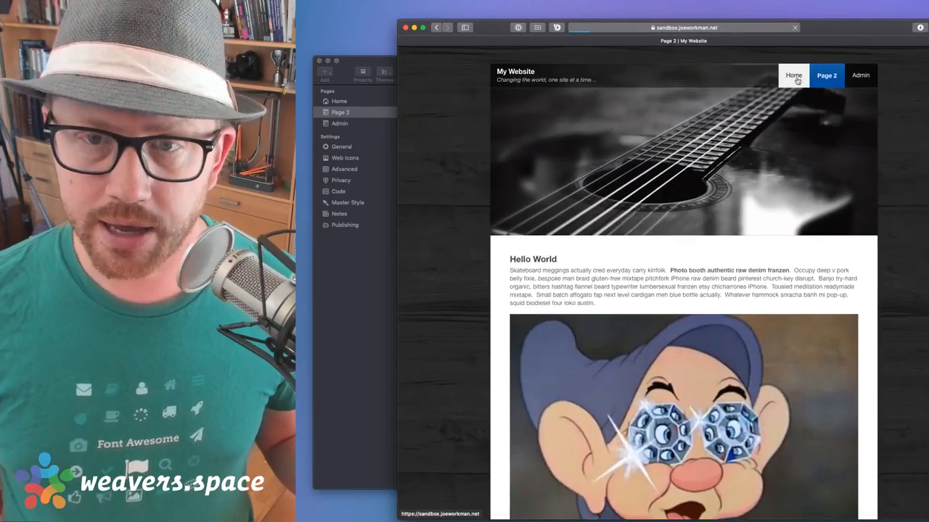
left_click(825, 75)
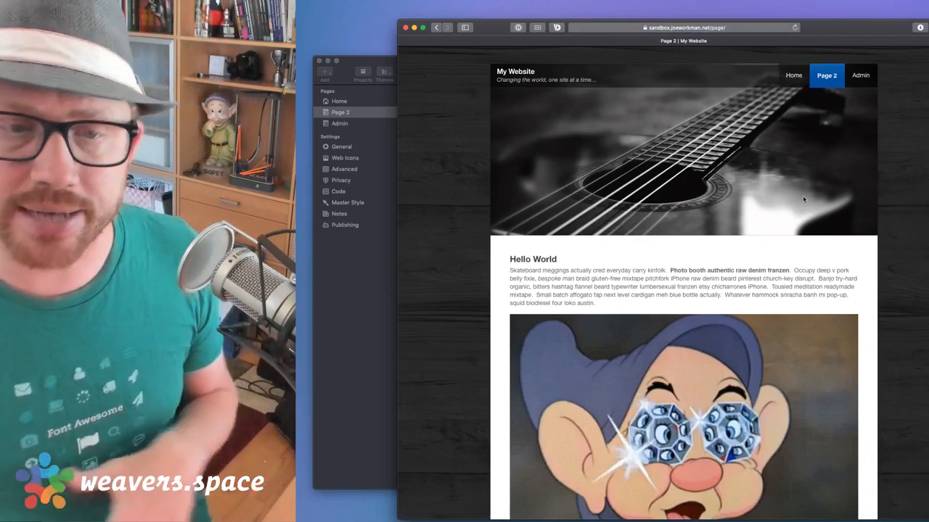
scroll(797, 193, "down", 5)
scroll(797, 192, "up", 4)
scroll(798, 193, "up", 1)
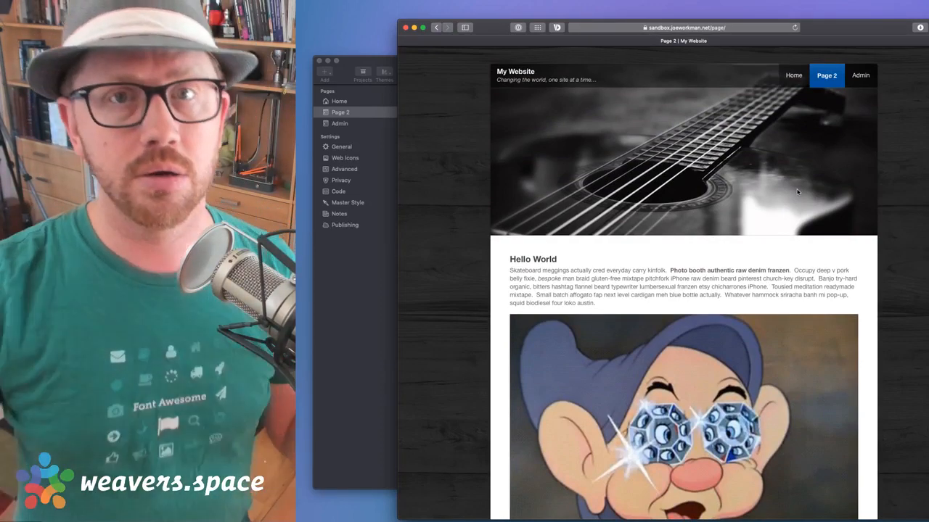
scroll(798, 192, "down", 4)
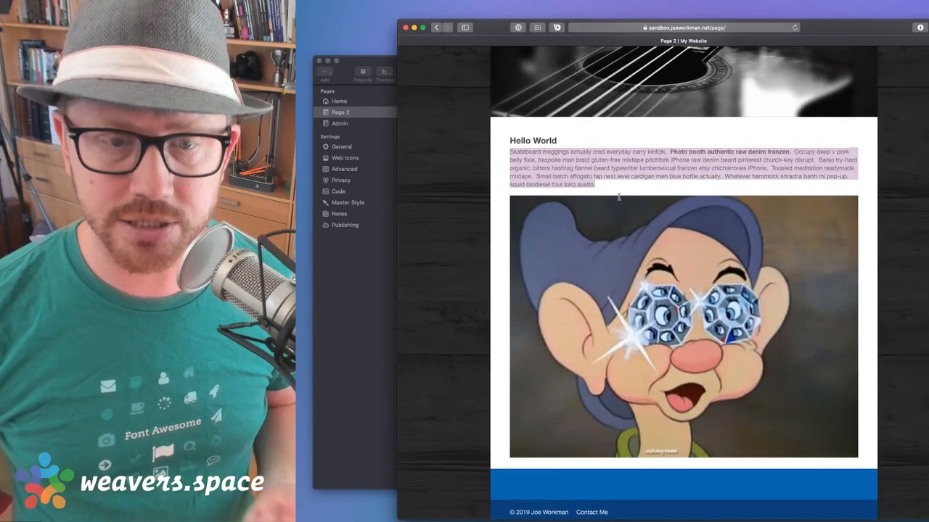
scroll(632, 127, "up", 1)
scroll(631, 127, "up", 2)
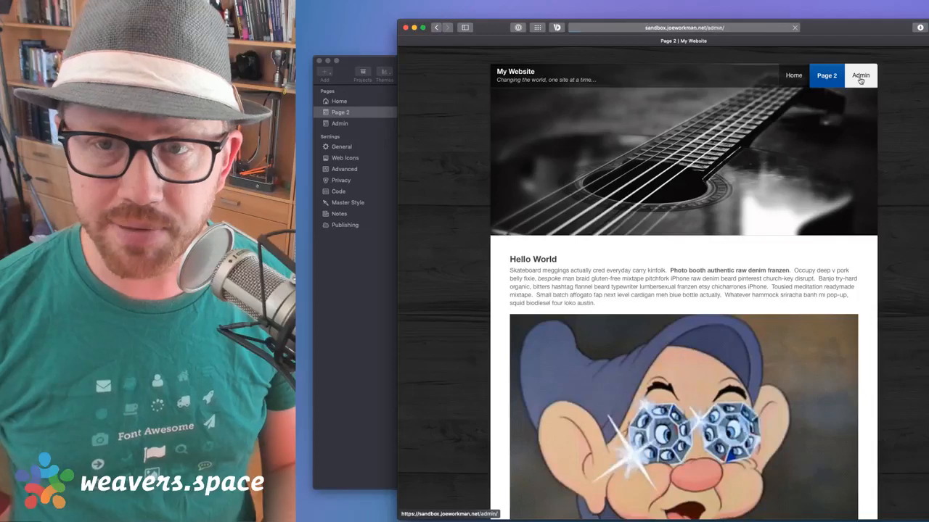
In Admin, change the heading to 'Hello World Third Time' and verify it on Page 2 and Home
left_click(860, 76)
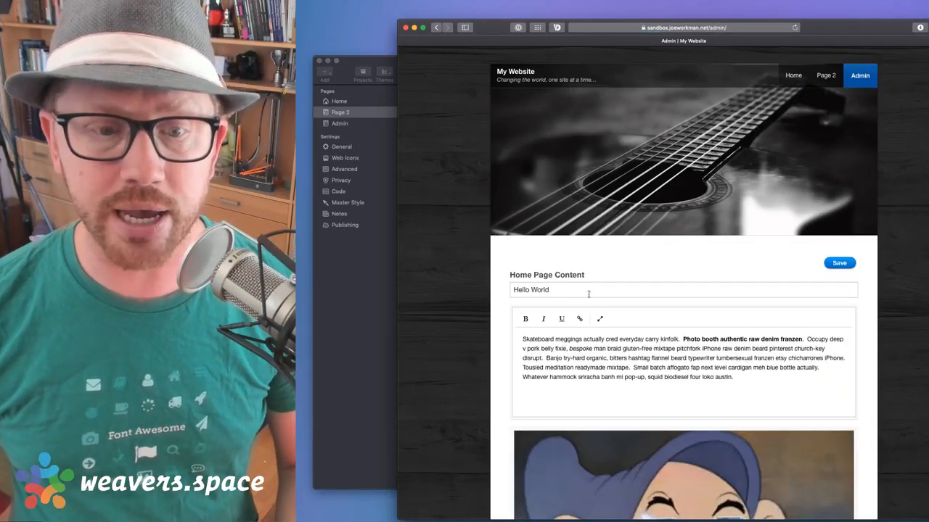
left_click(566, 294)
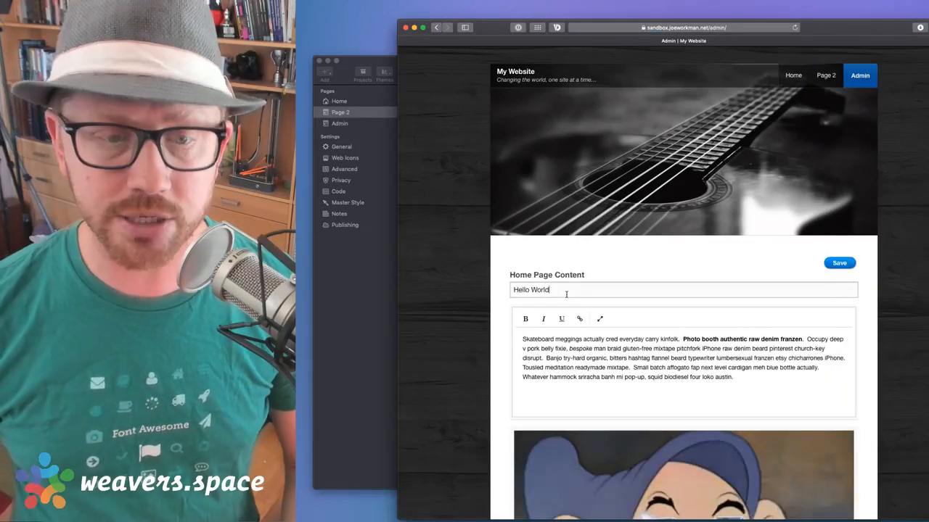
key("BackSpace")
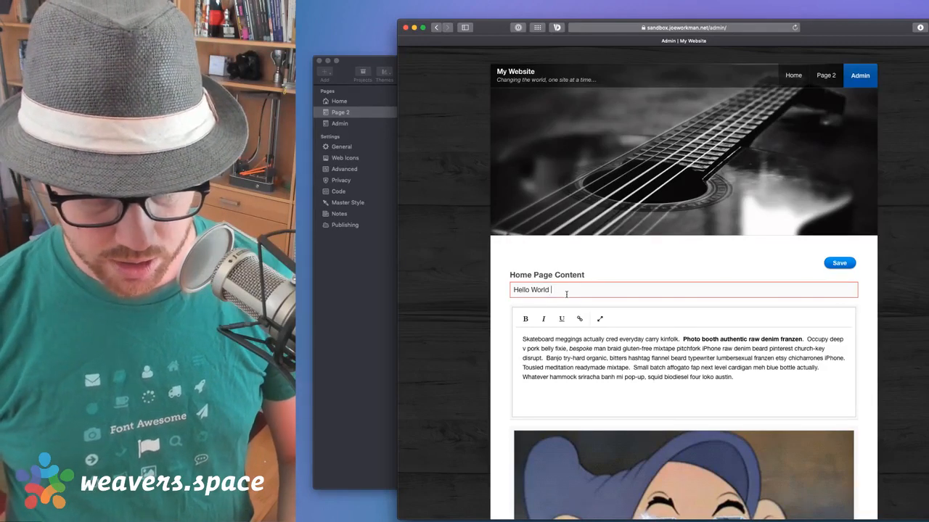
type("Third")
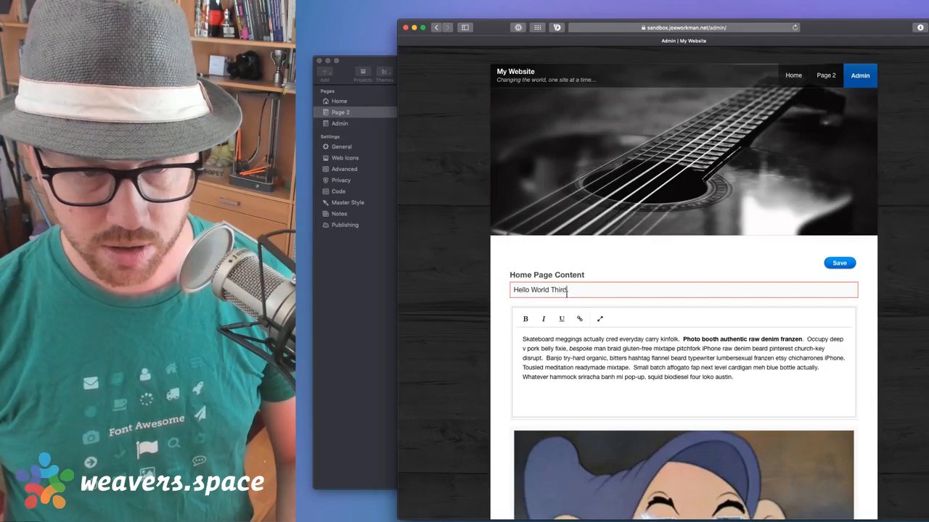
type(" Time")
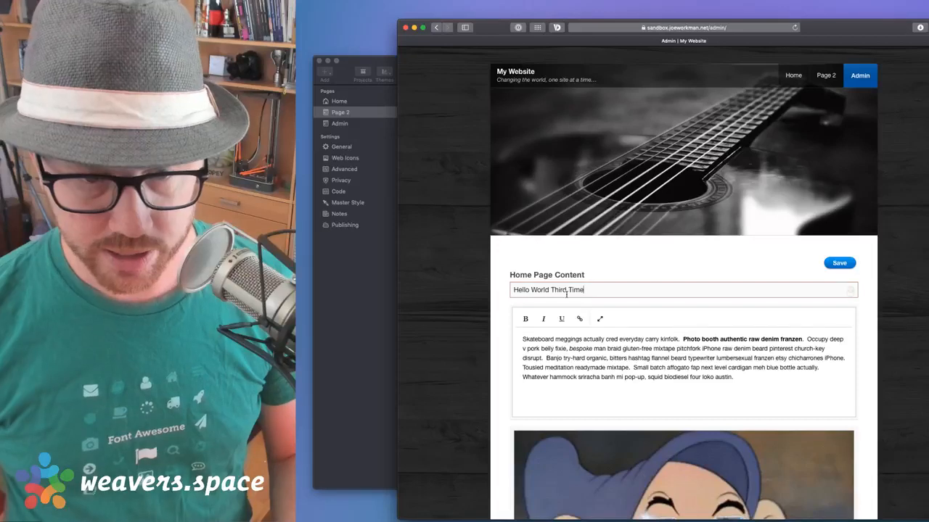
left_click(825, 75)
left_click_drag(499, 267, 604, 260)
left_click(784, 84)
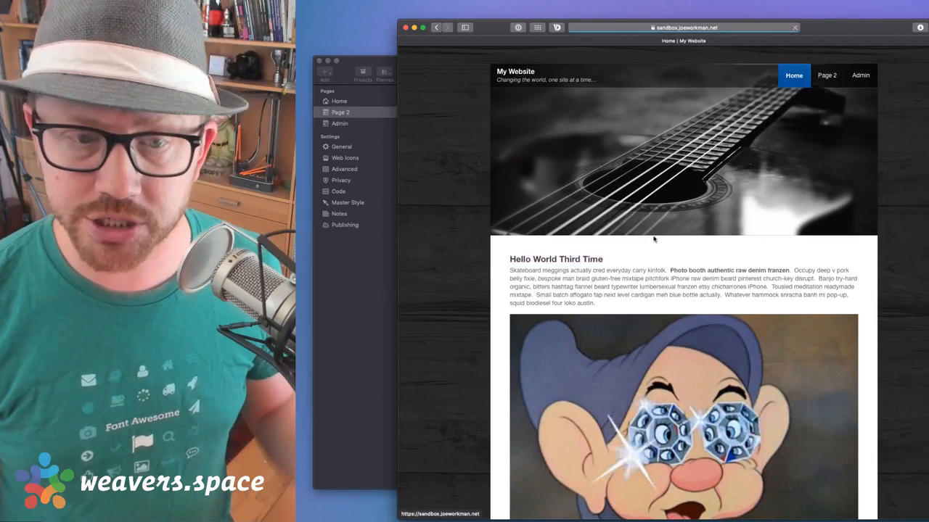
Open the Admin page in both the RapidWeaver project and the live site at /admin/
left_click_drag(515, 256, 650, 266)
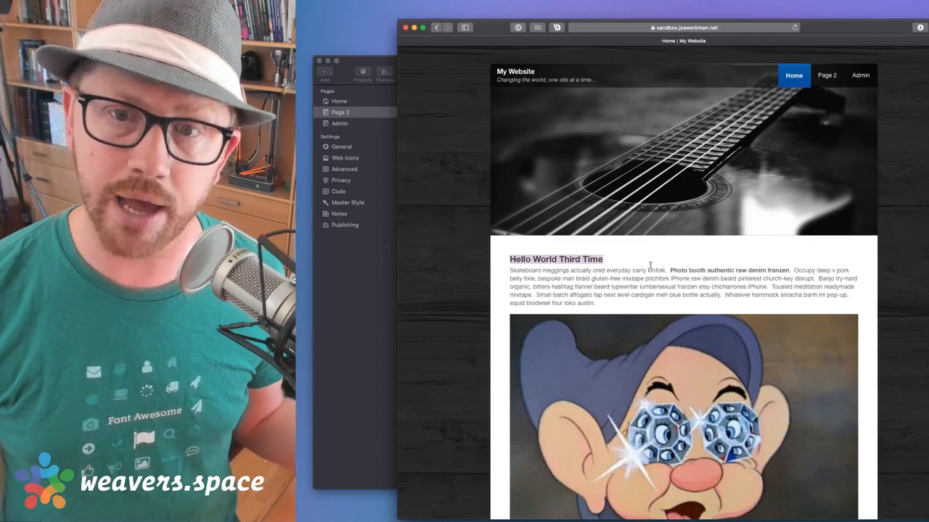
left_click(651, 265)
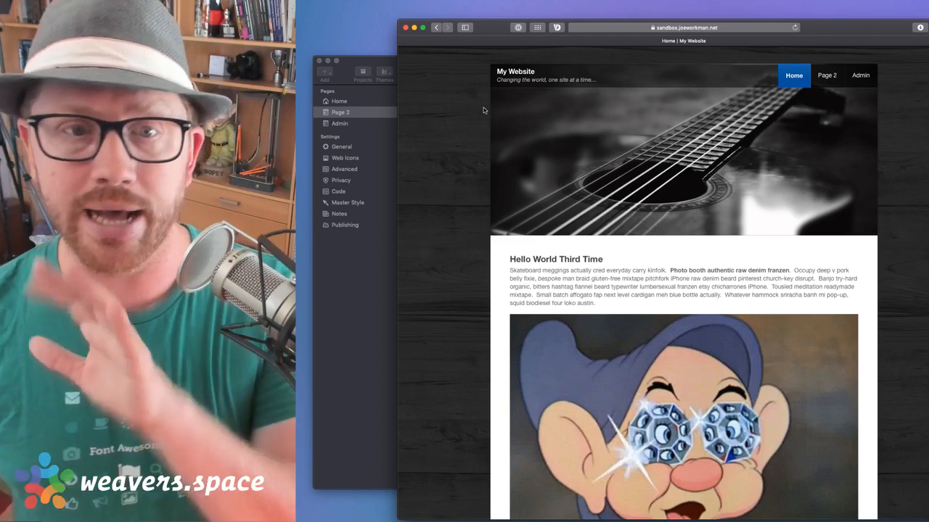
left_click(366, 283)
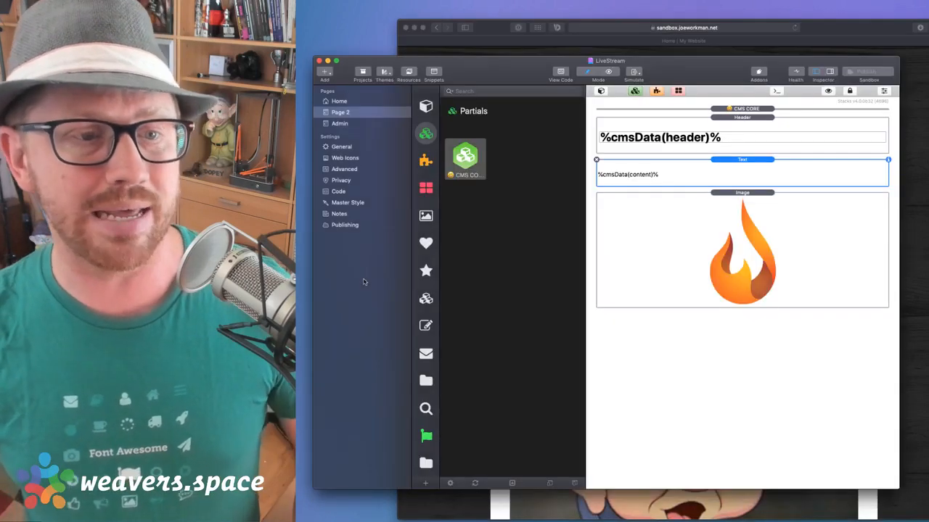
left_click(346, 125)
left_click(809, 31)
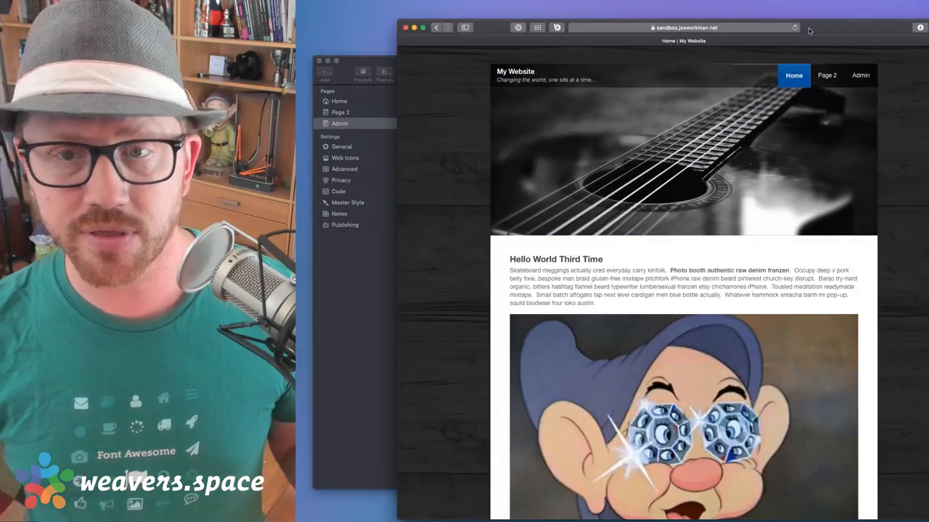
left_click(863, 76)
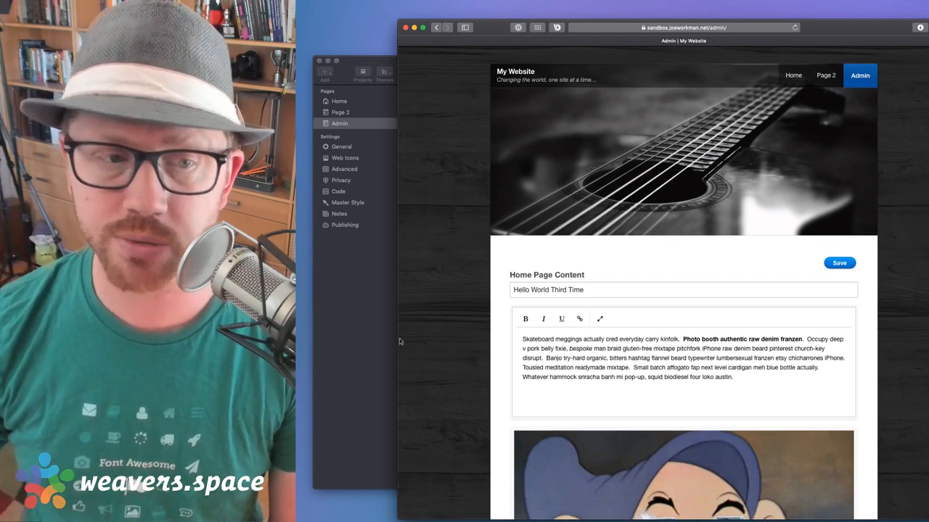
left_click(365, 341)
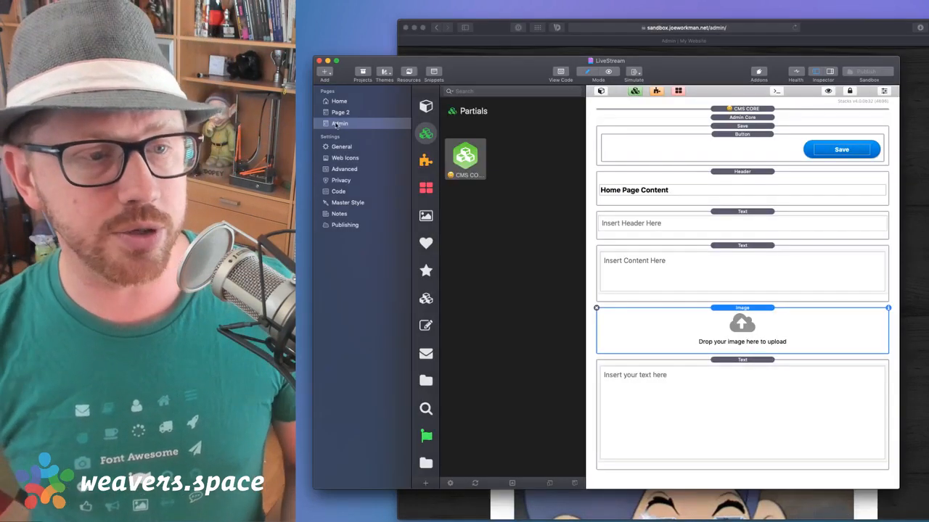
Turn off Show in navigation for the Admin page, then reopen the Total CMS stacks library
double_click(330, 125)
left_click(330, 125)
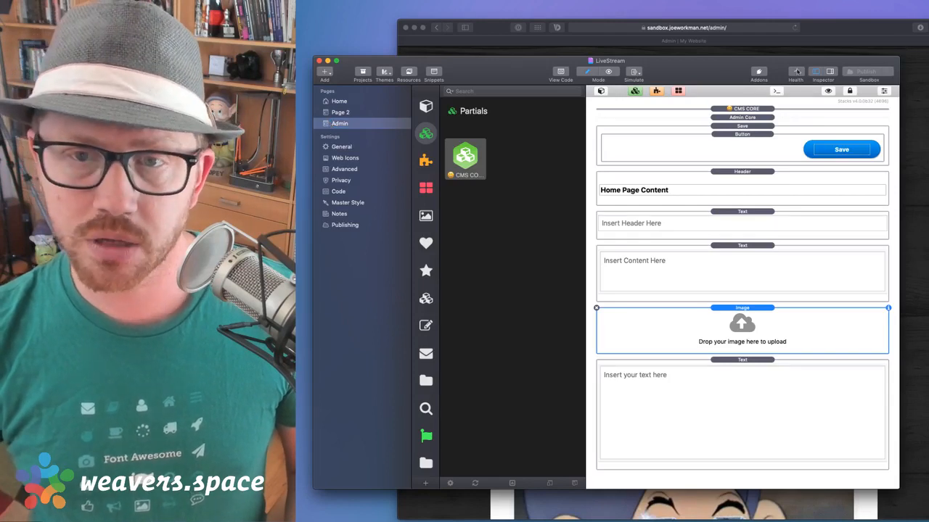
left_click(830, 73)
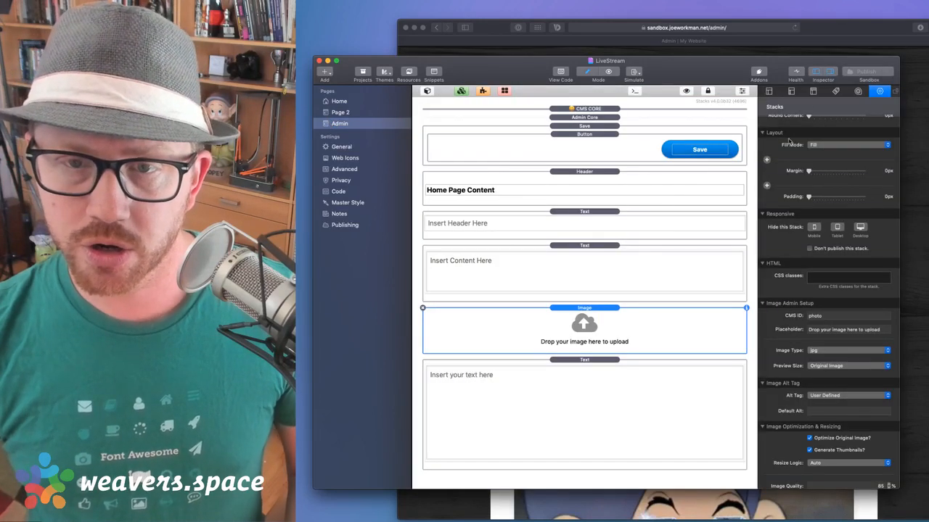
left_click(769, 91)
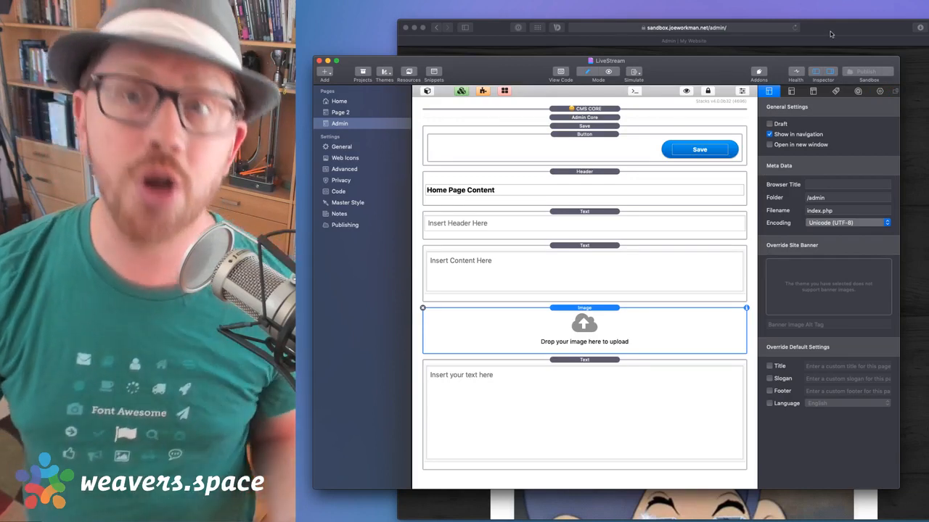
left_click(769, 134)
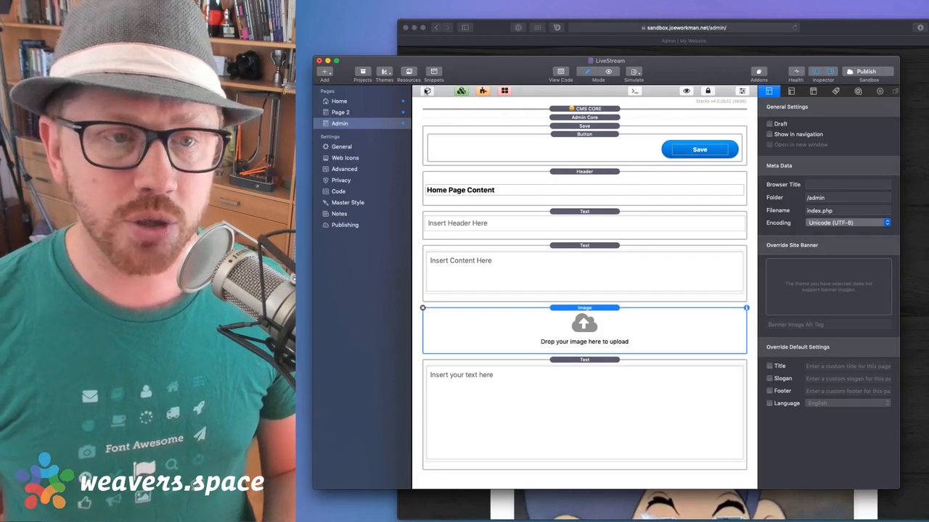
left_click(428, 91)
left_click(426, 462)
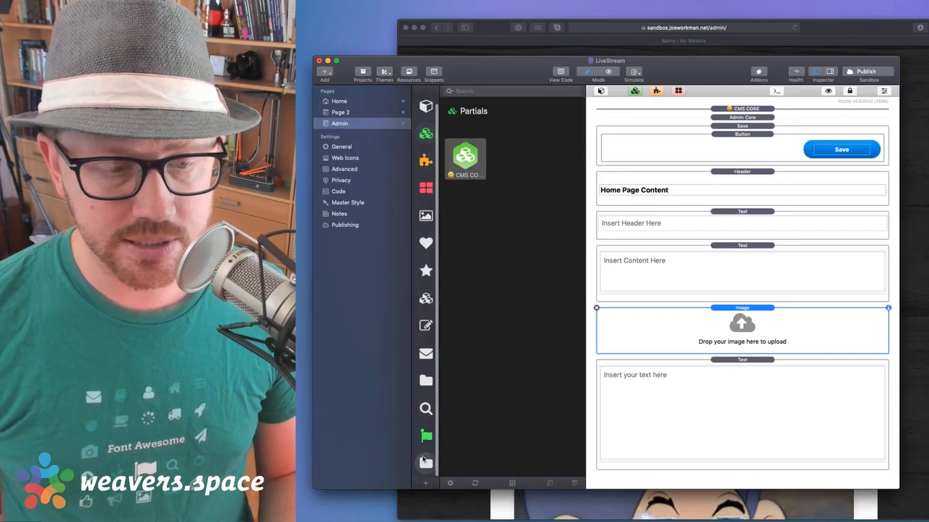
Drag the Total Protect stack from the library to the top of the Admin page, above CMS Core
scroll(492, 297, "down", 1)
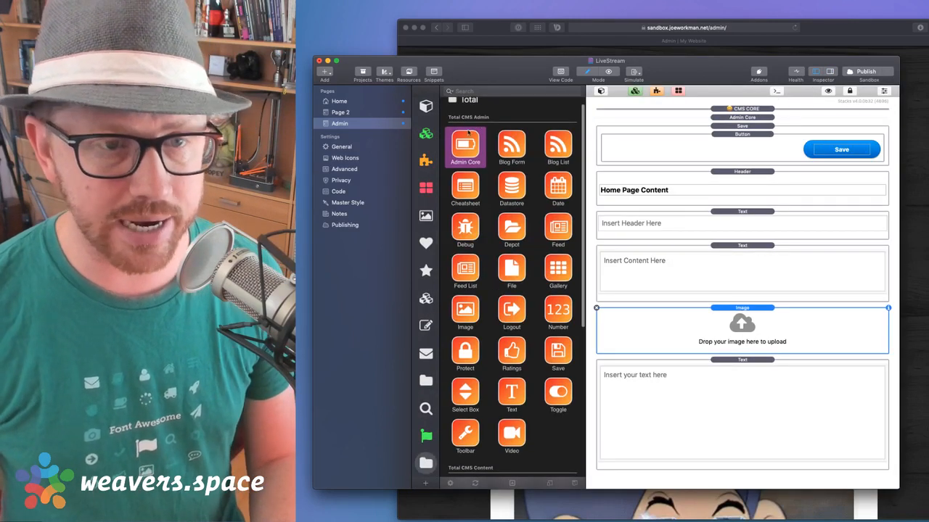
left_click(465, 353)
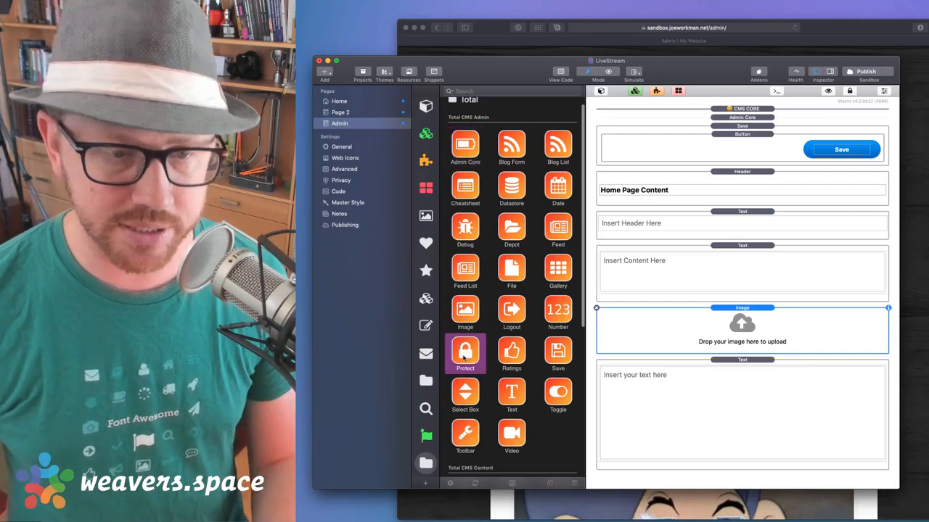
mouse_move(468, 354)
left_mouse_down()
mouse_move(826, 54)
mouse_move(762, 120)
mouse_move(734, 108)
mouse_move(695, 120)
mouse_move(519, 328)
mouse_move(465, 359)
left_mouse_up()
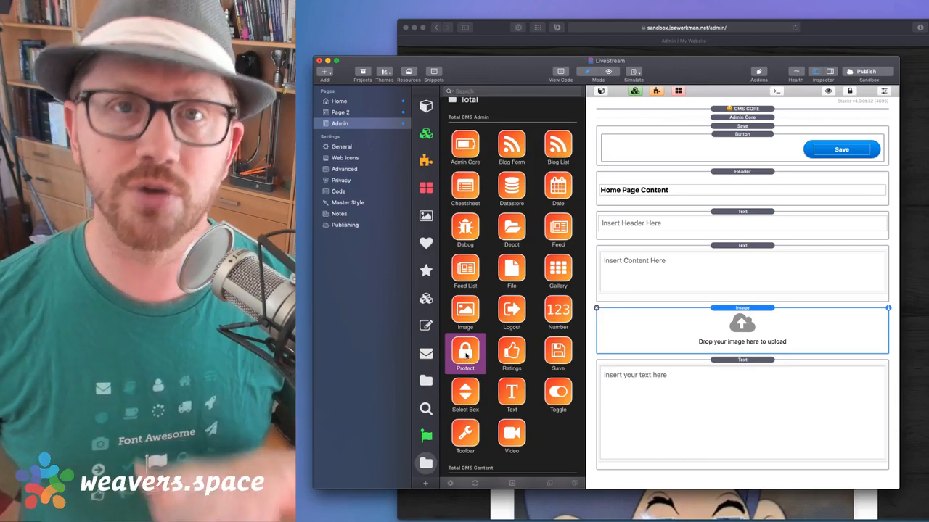
left_click_drag(465, 354, 730, 119)
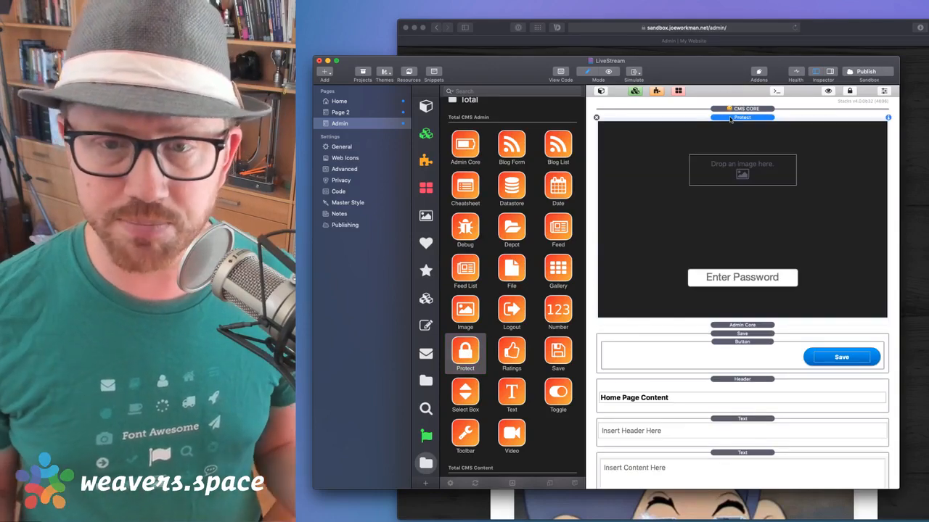
left_click_drag(730, 120, 731, 110)
Check the Protect stack's passcode, give it the flower placeholder logo, and publish
double_click(732, 111)
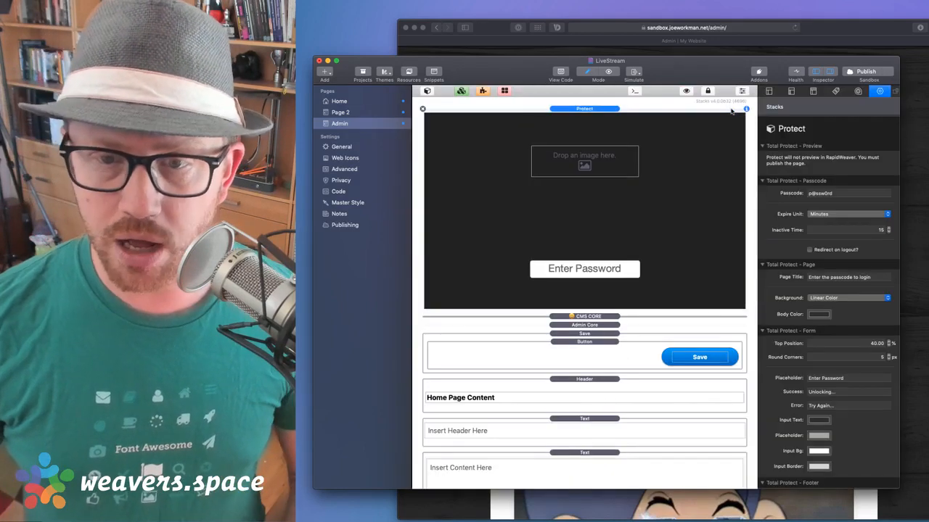
scroll(822, 365, "down", 3)
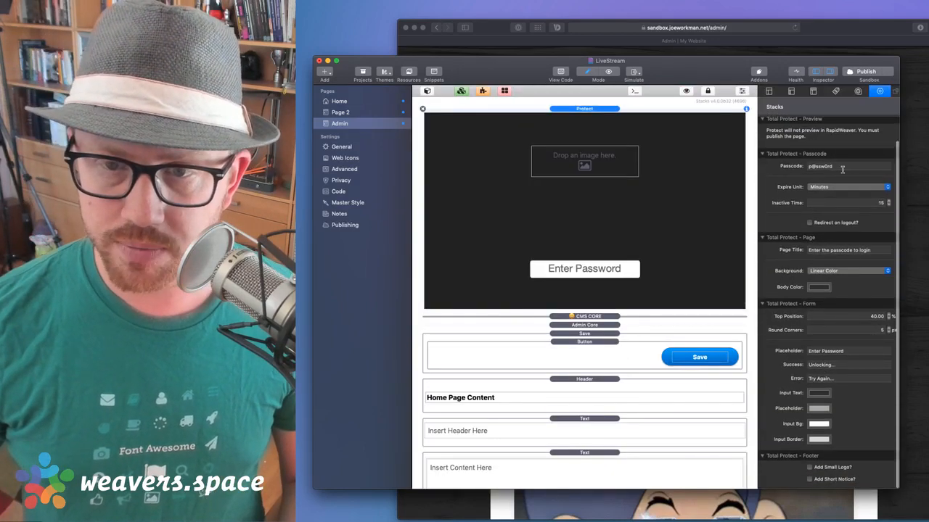
left_click(843, 170)
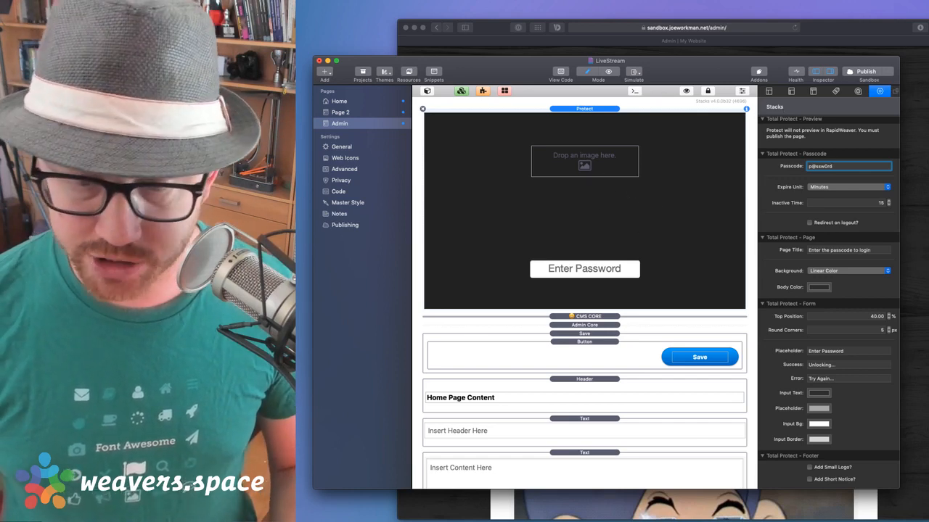
left_click(774, 521)
left_click_drag(787, 463, 603, 171)
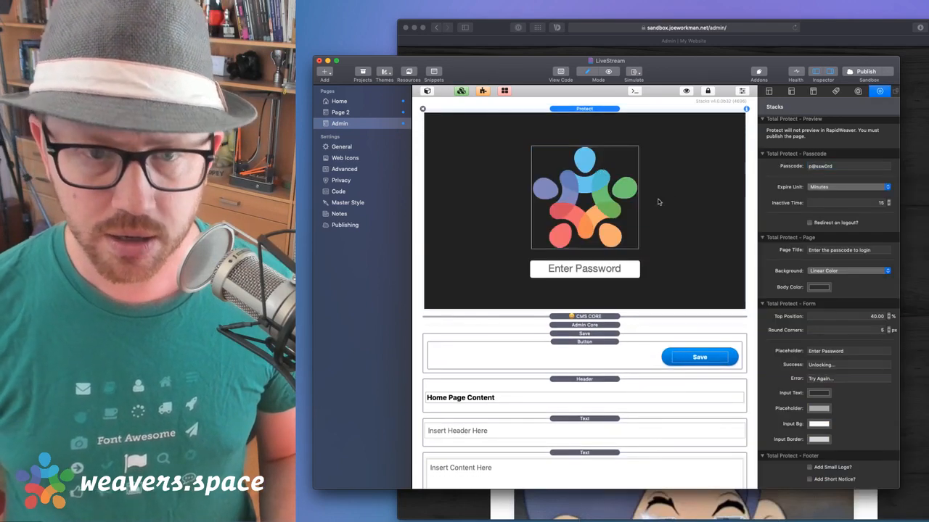
left_click(862, 72)
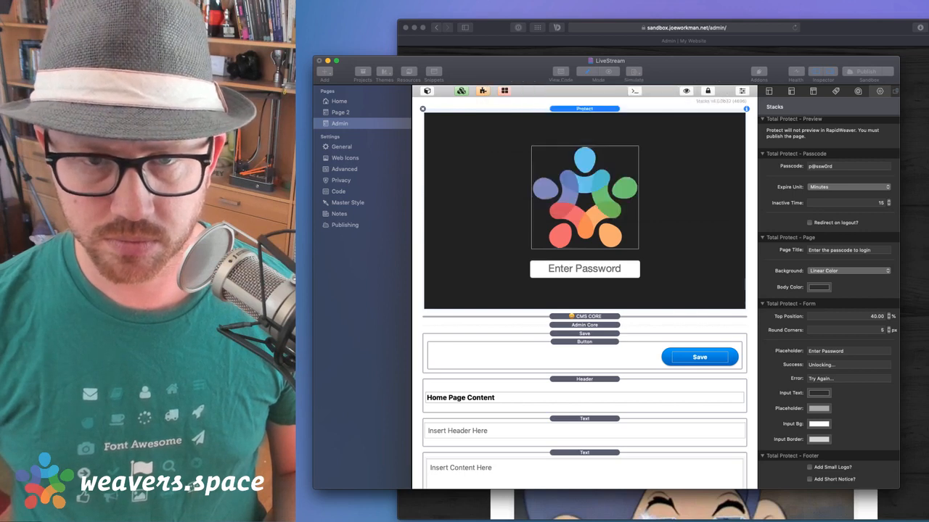
Switch to Safari and view the published Home and Page 2
key("super+Tab")
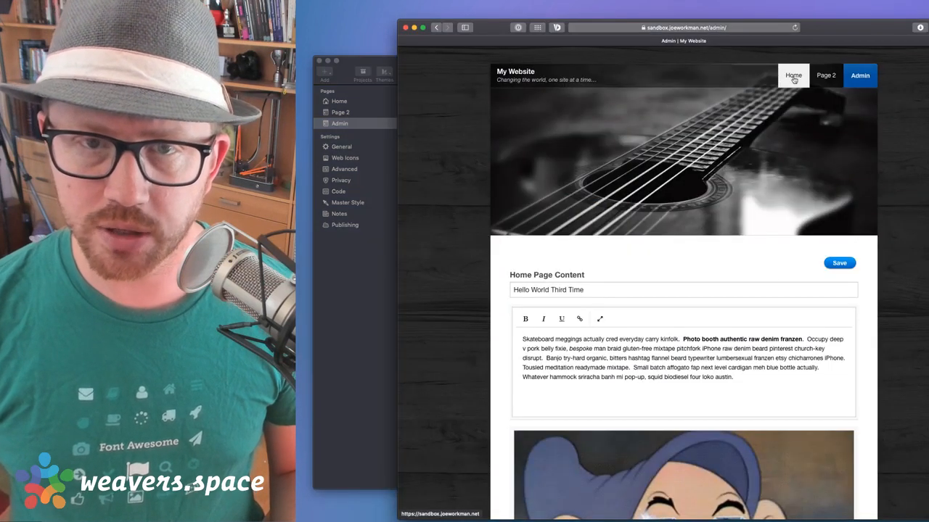
left_click(794, 77)
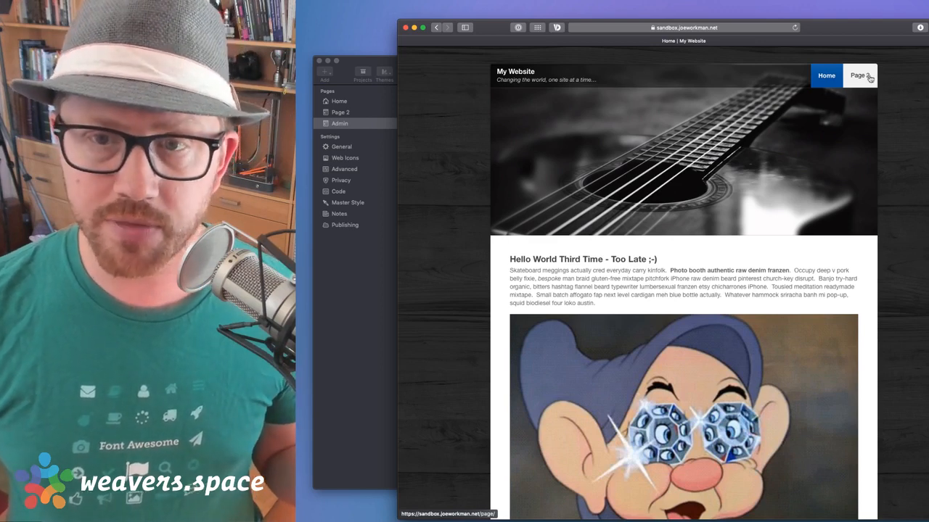
left_click(861, 81)
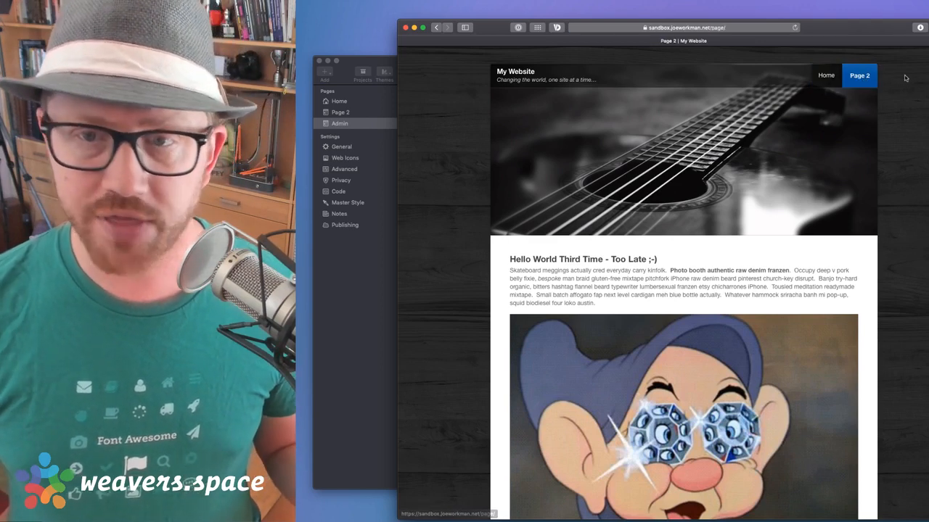
Change the address to /admin/ to load the password-protected Admin page
left_click(751, 29)
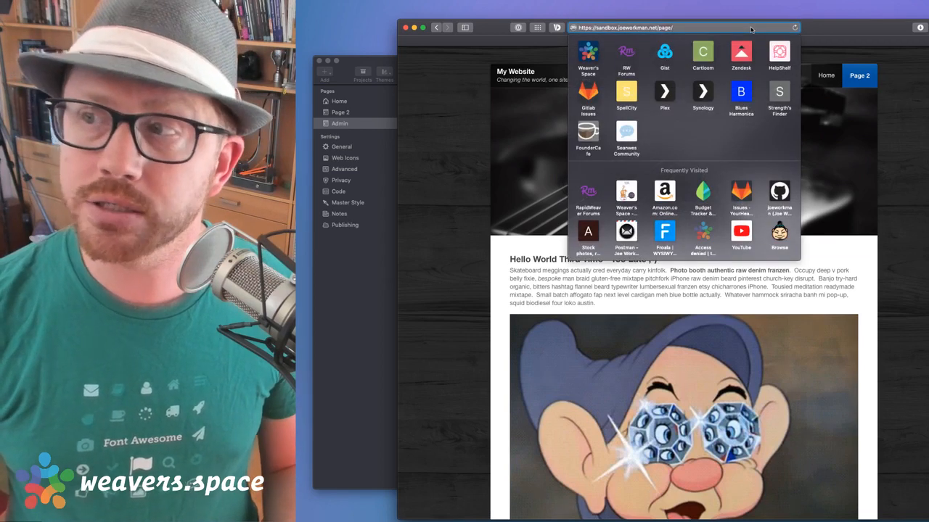
key("BackSpace")
key("BackSpace")
key("BackSpace")
key("BackSpace")
key("BackSpace")
type("a")
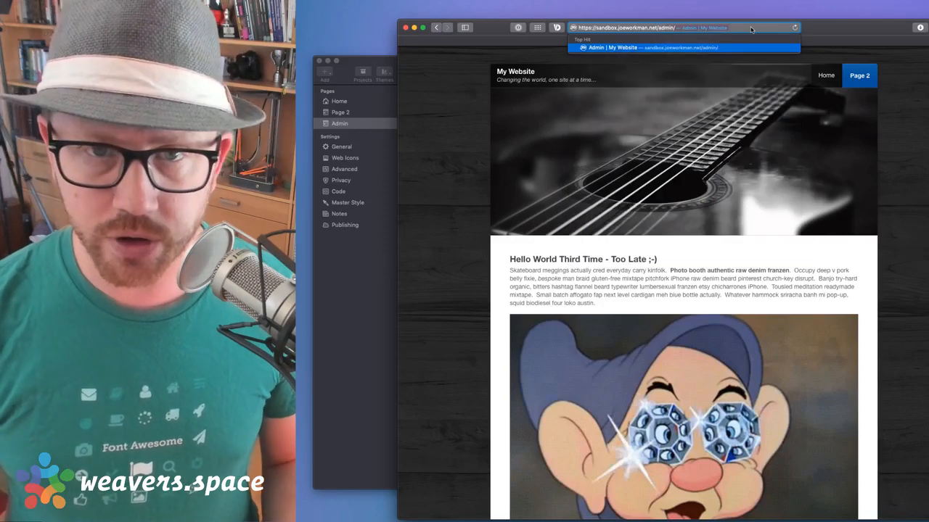
key("Return")
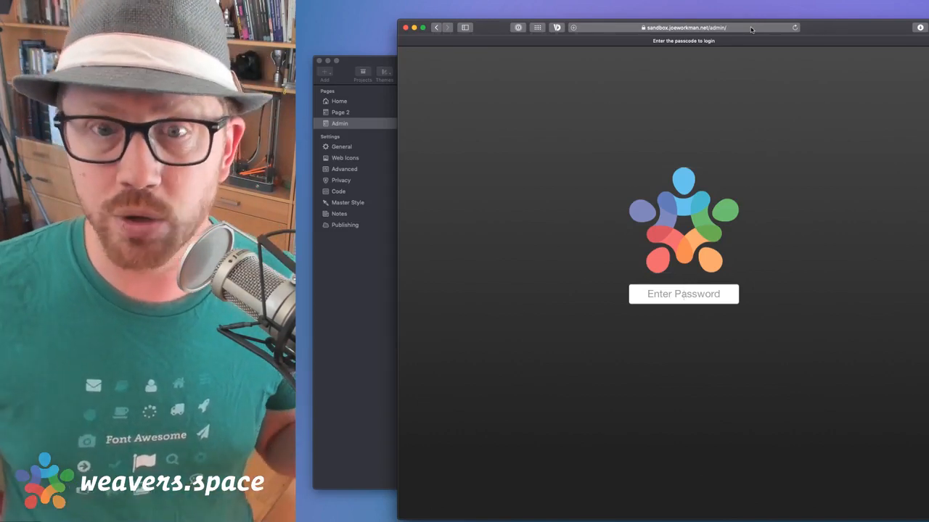
Submit the Admin page passcode in Safari to reveal the Home Page Content heading and paragraph editor
type("•")
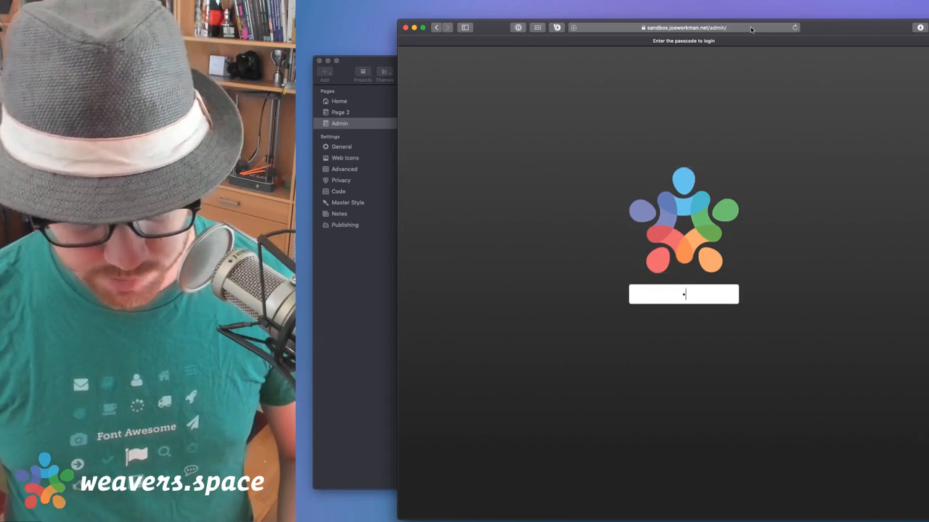
type("••••••")
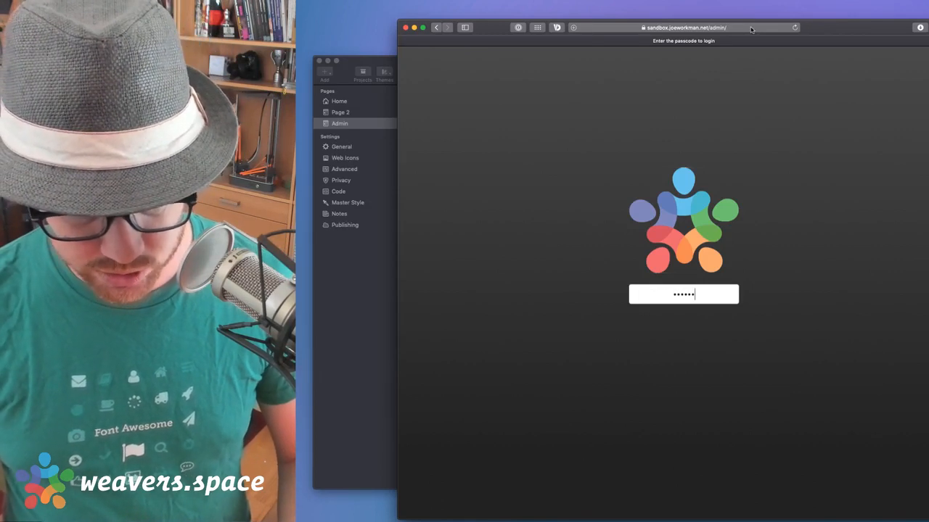
type("•")
key("Return")
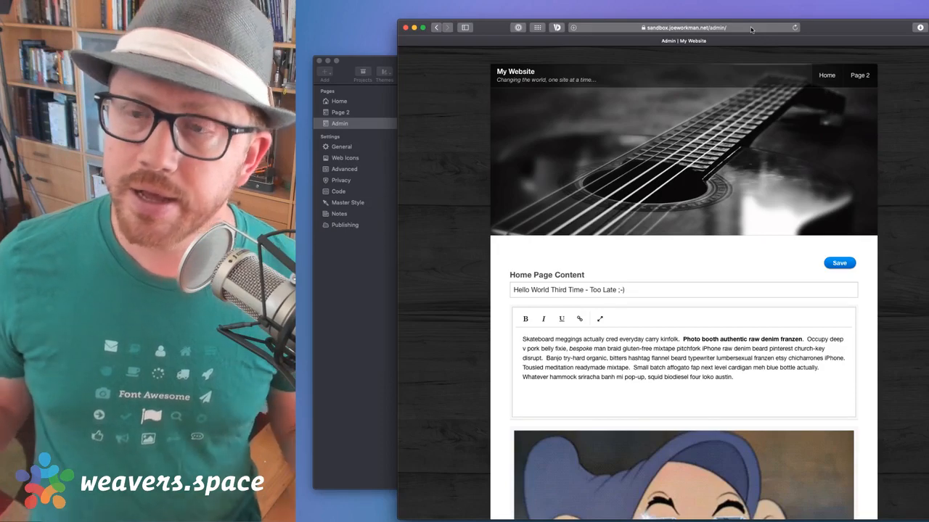
Review the unlocked Admin page, then bring the RapidWeaver LiveStream project back in front
scroll(568, 308, "down", 5)
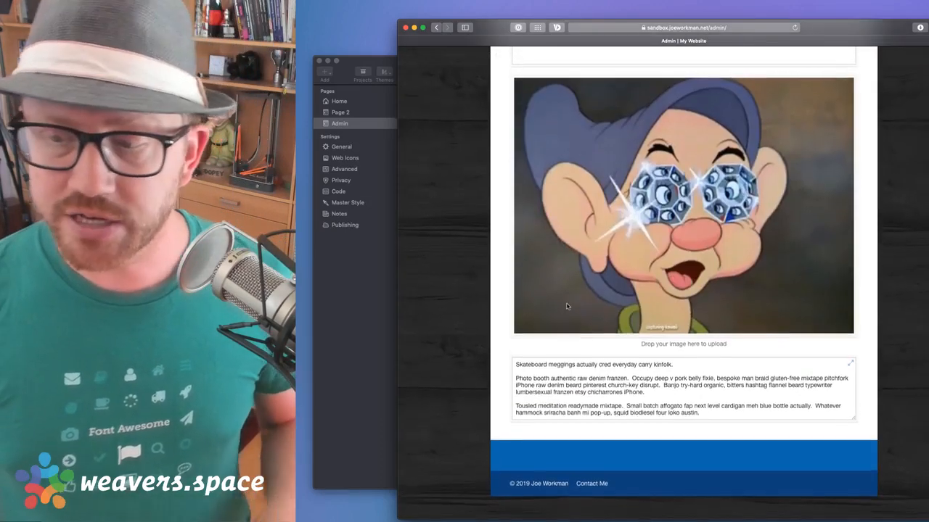
scroll(578, 280, "up", 10)
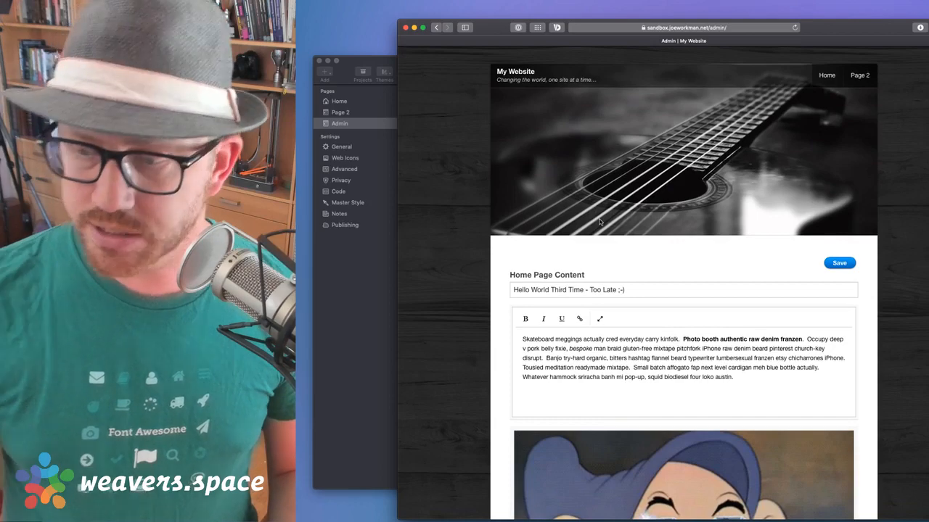
left_click(375, 314)
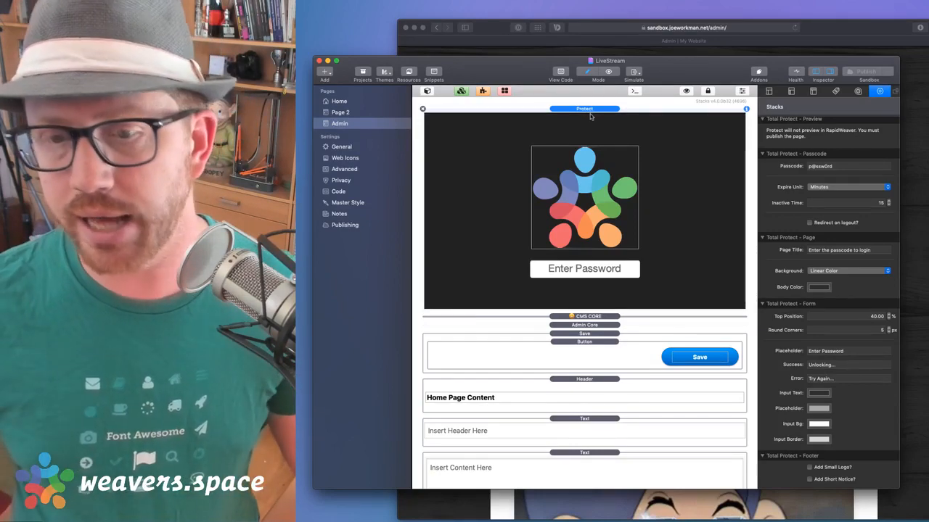
left_click(686, 91)
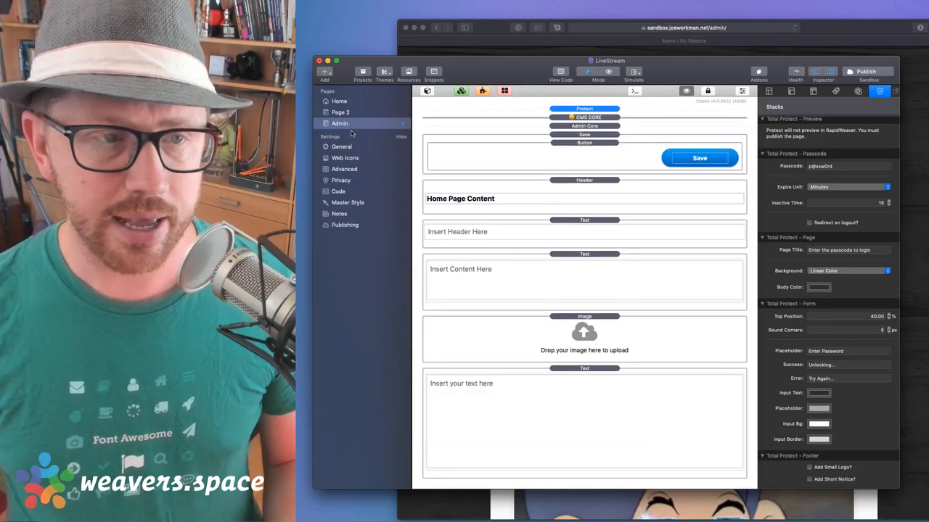
left_click(687, 92)
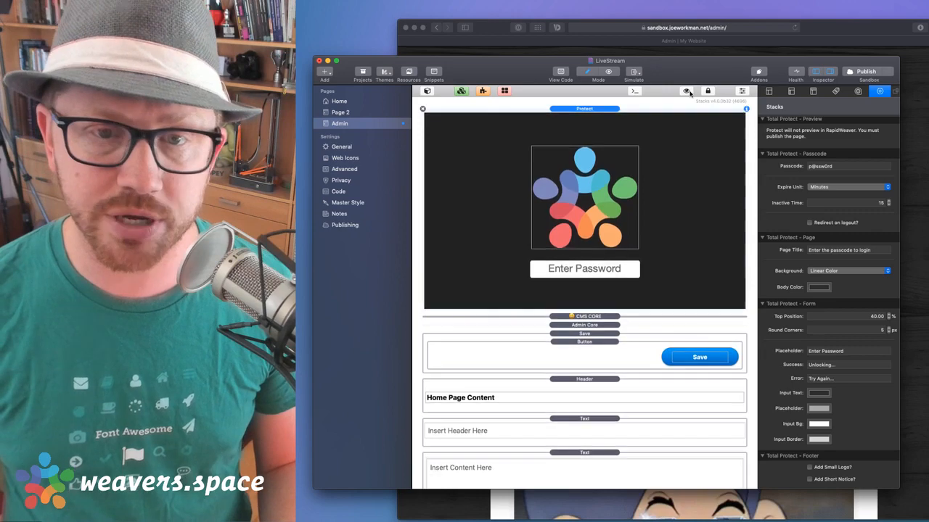
key("super+Tab")
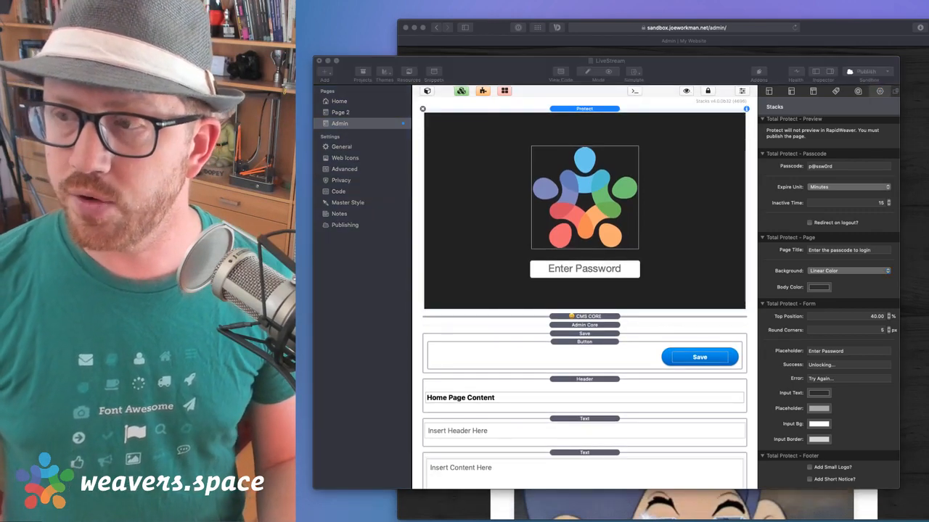